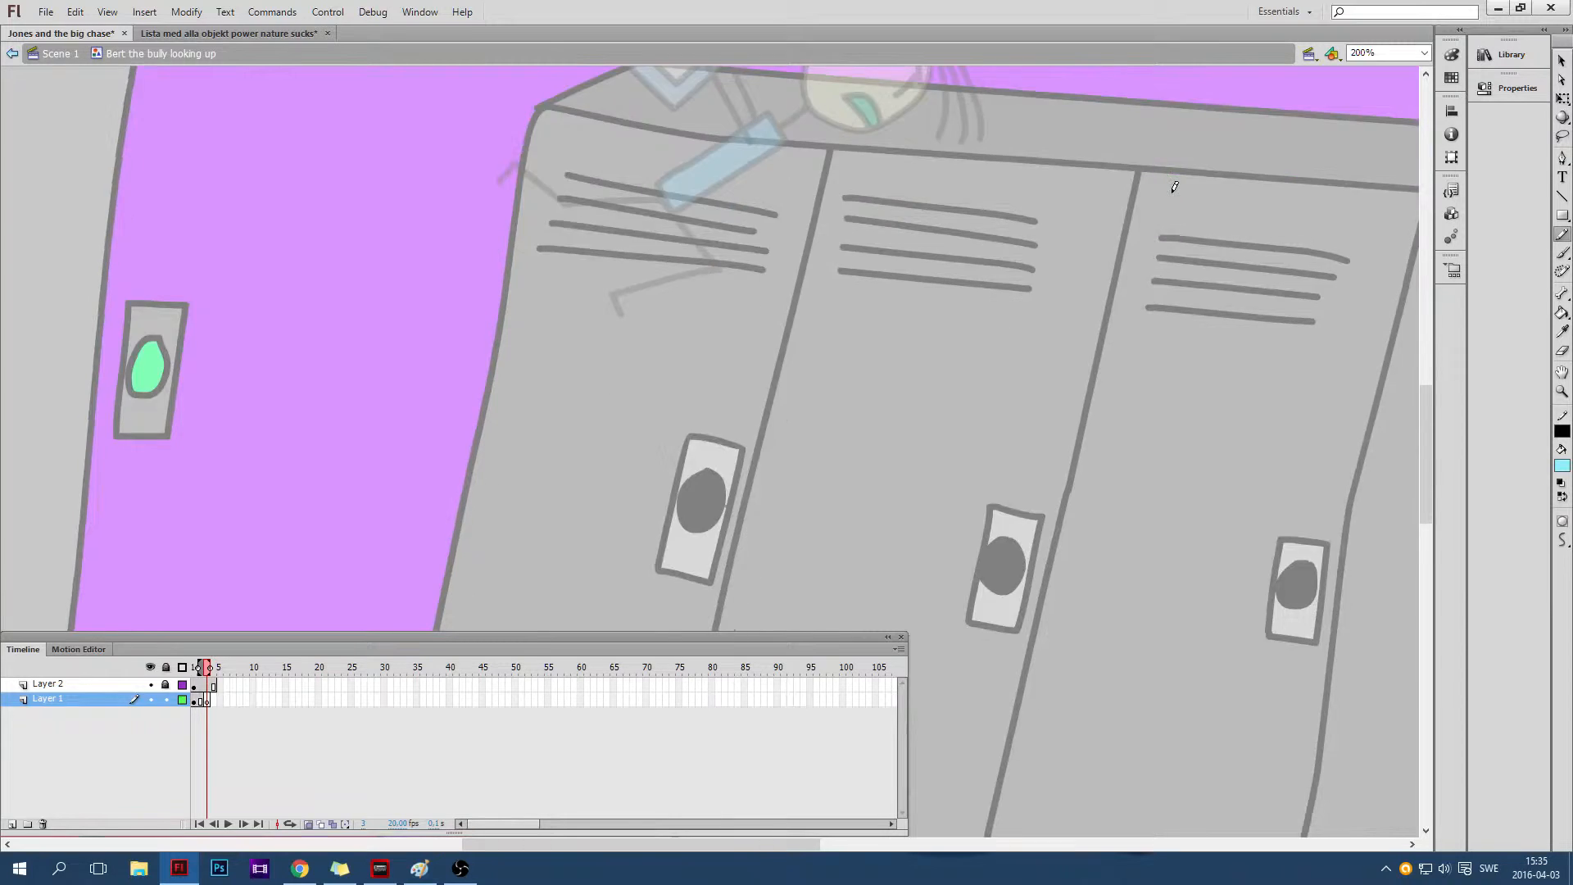
Trace the back of the head, the forehead and the long pointed nose in black over the bully's onion-skinned figure on frame 3
left_click_drag(832, 844, 1102, 848)
left_click_drag(872, 852, 917, 852)
scroll(787, 516, "down", 2)
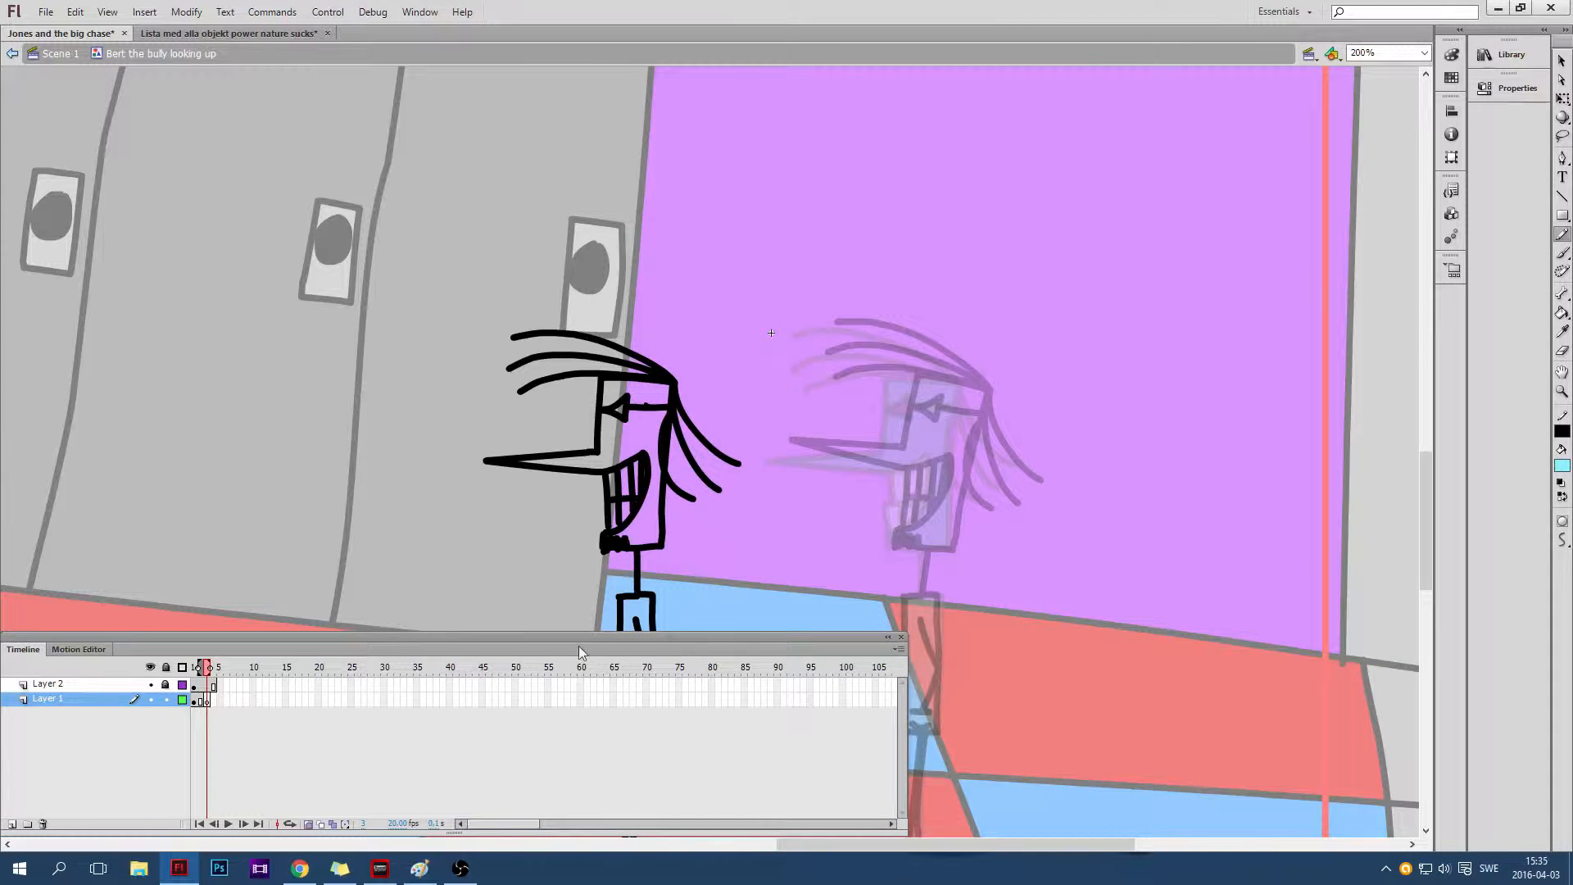
scroll(892, 395, "down", 2)
left_click_drag(797, 840, 827, 844)
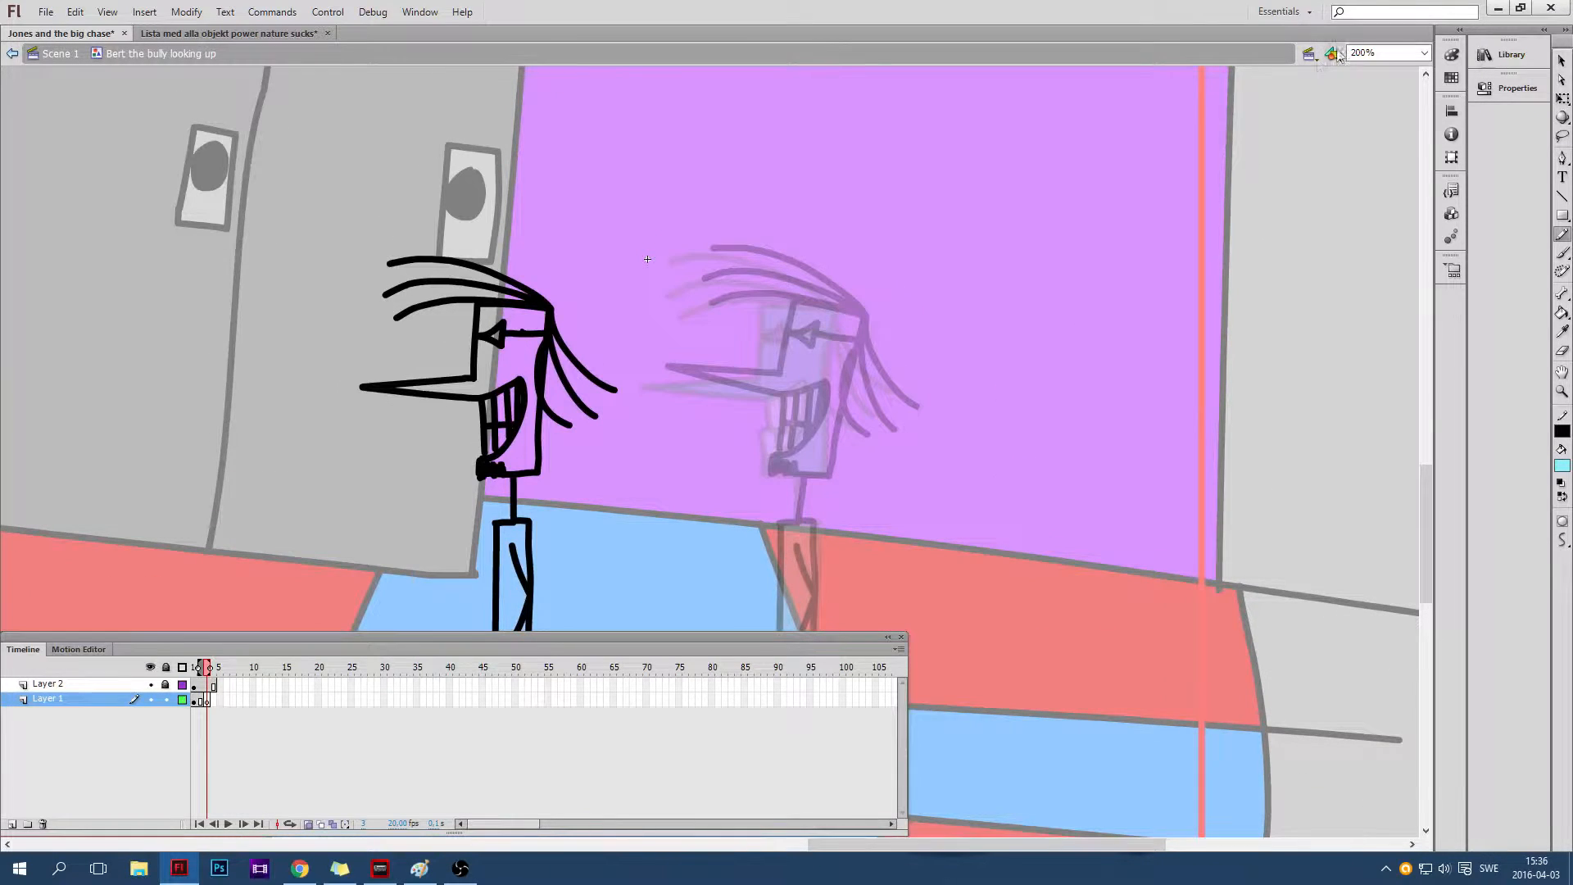
left_click(1424, 52)
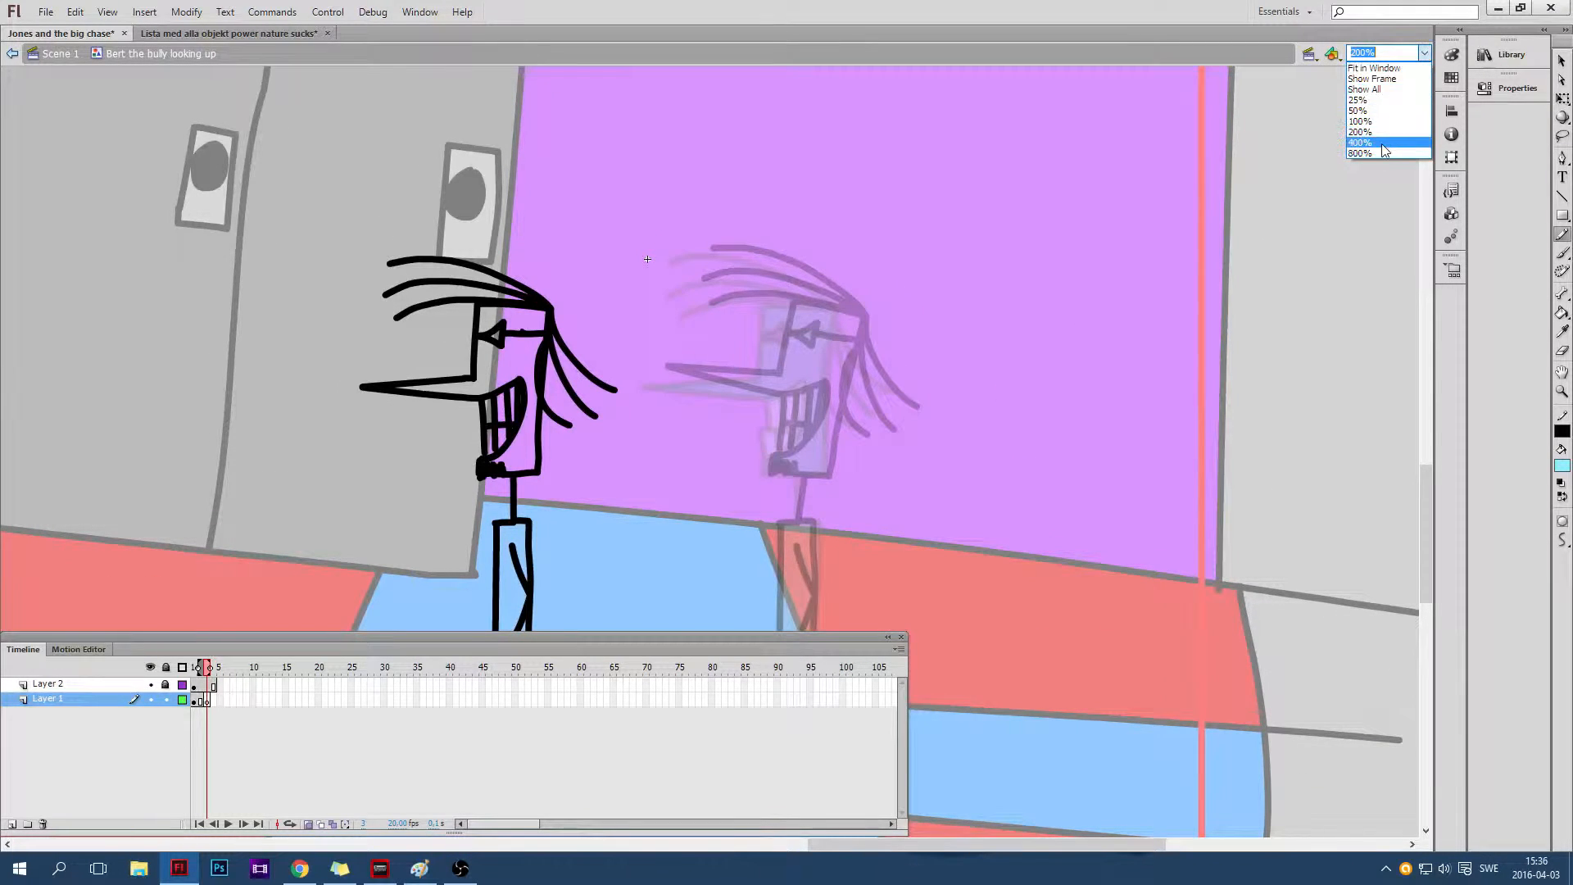
left_click(1384, 144)
scroll(1065, 180, "up", 4)
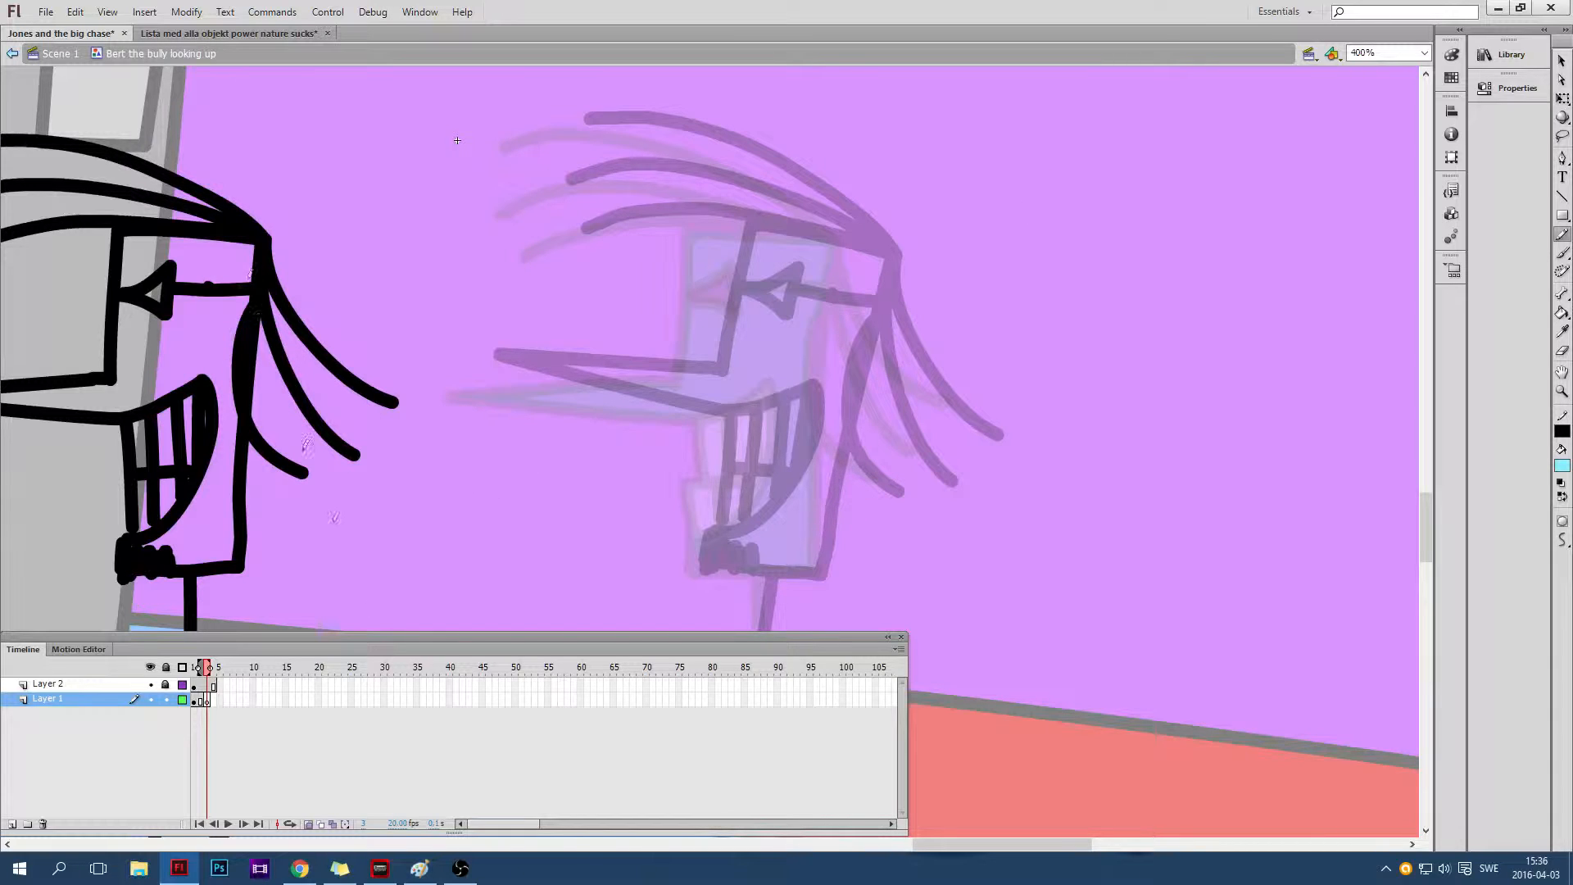
left_click_drag(457, 140, 771, 141)
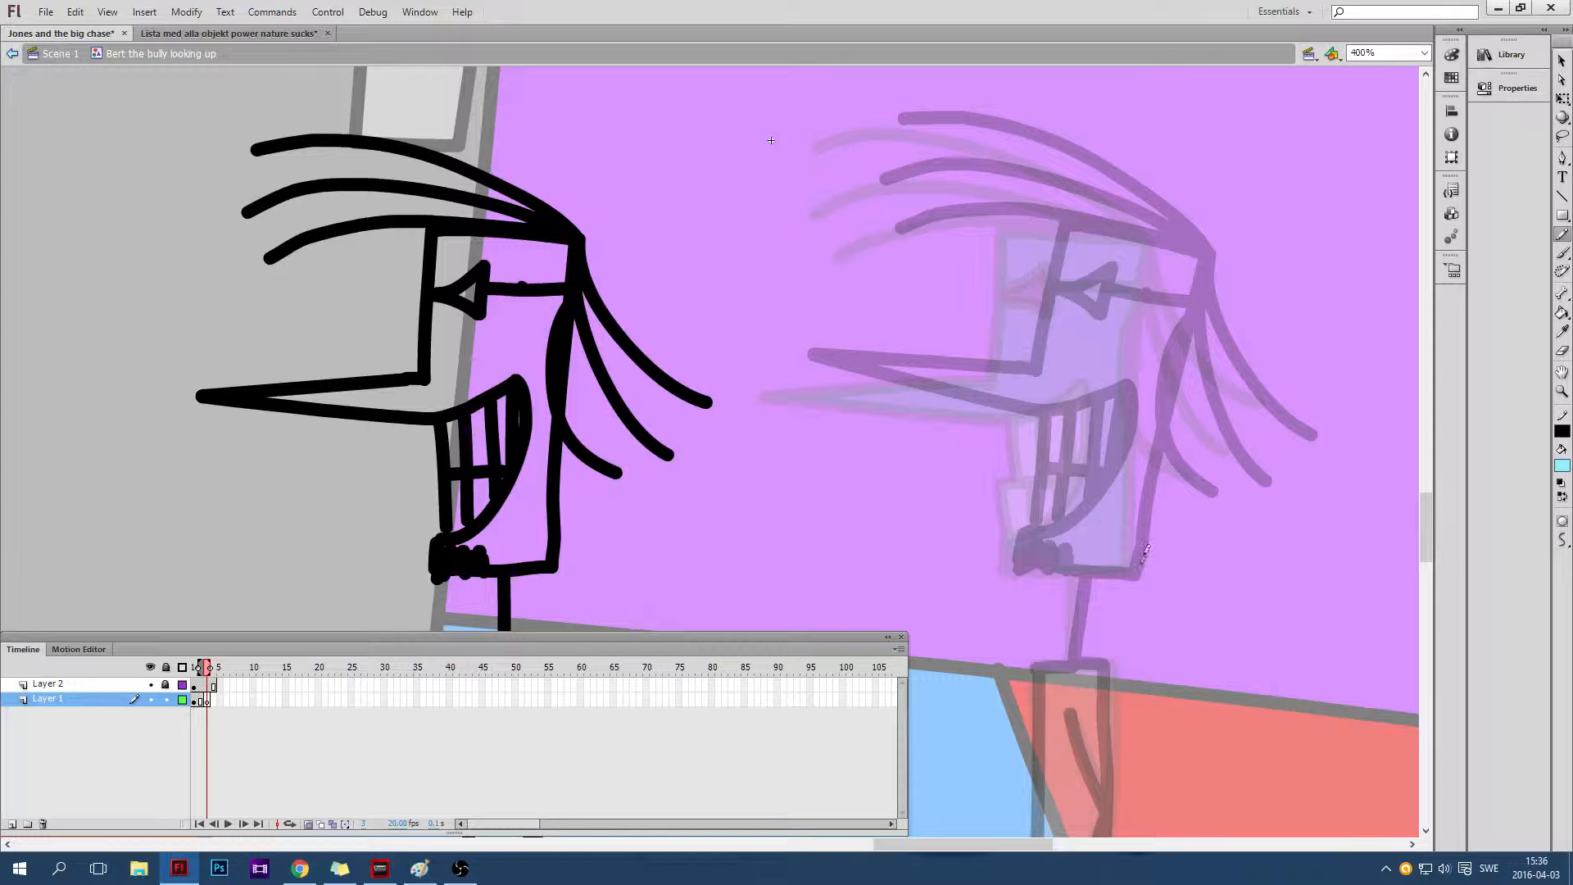
scroll(1137, 241, "down", 3)
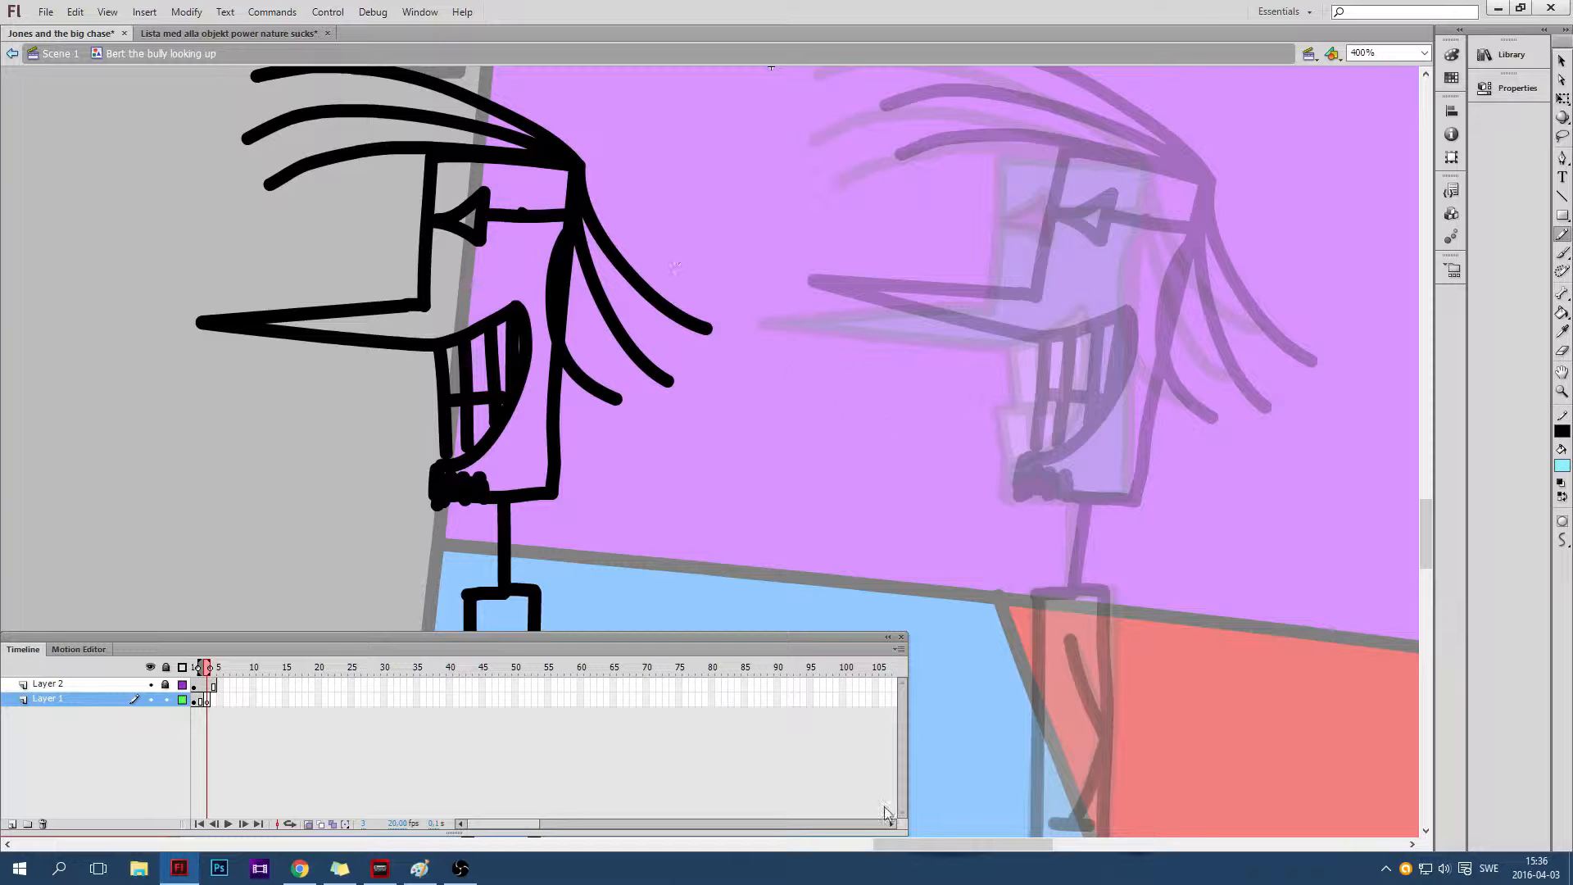
left_click_drag(938, 847, 976, 851)
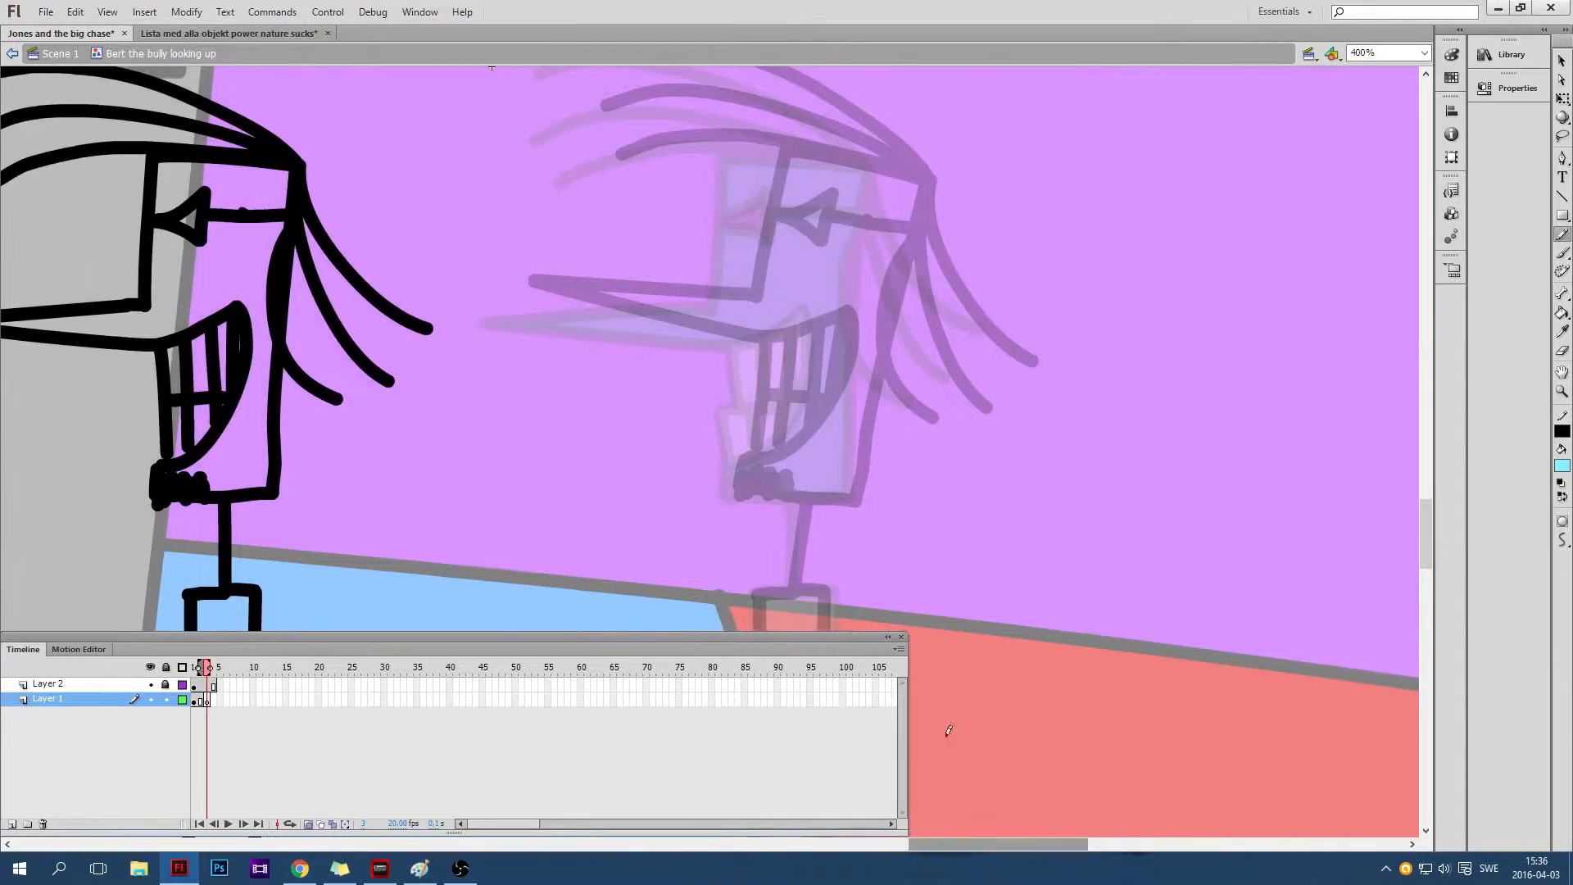
mouse_move(859, 497)
left_mouse_down()
mouse_move(933, 172)
mouse_move(797, 143)
mouse_move(759, 286)
mouse_move(744, 291)
mouse_move(541, 274)
mouse_move(743, 331)
mouse_move(840, 314)
left_mouse_up()
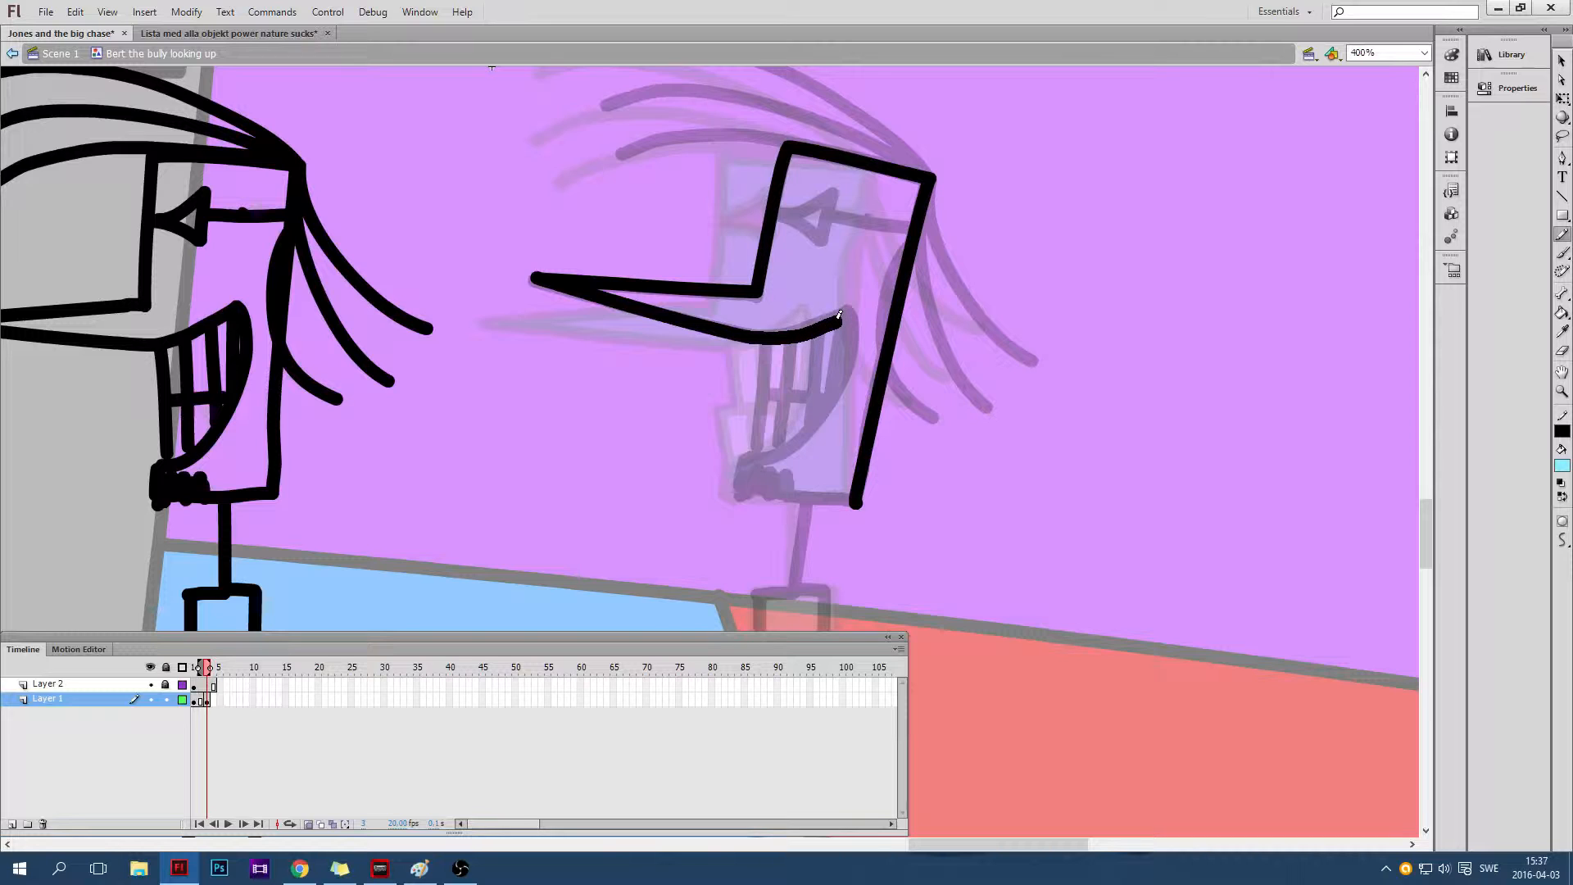
key("ctrl+z")
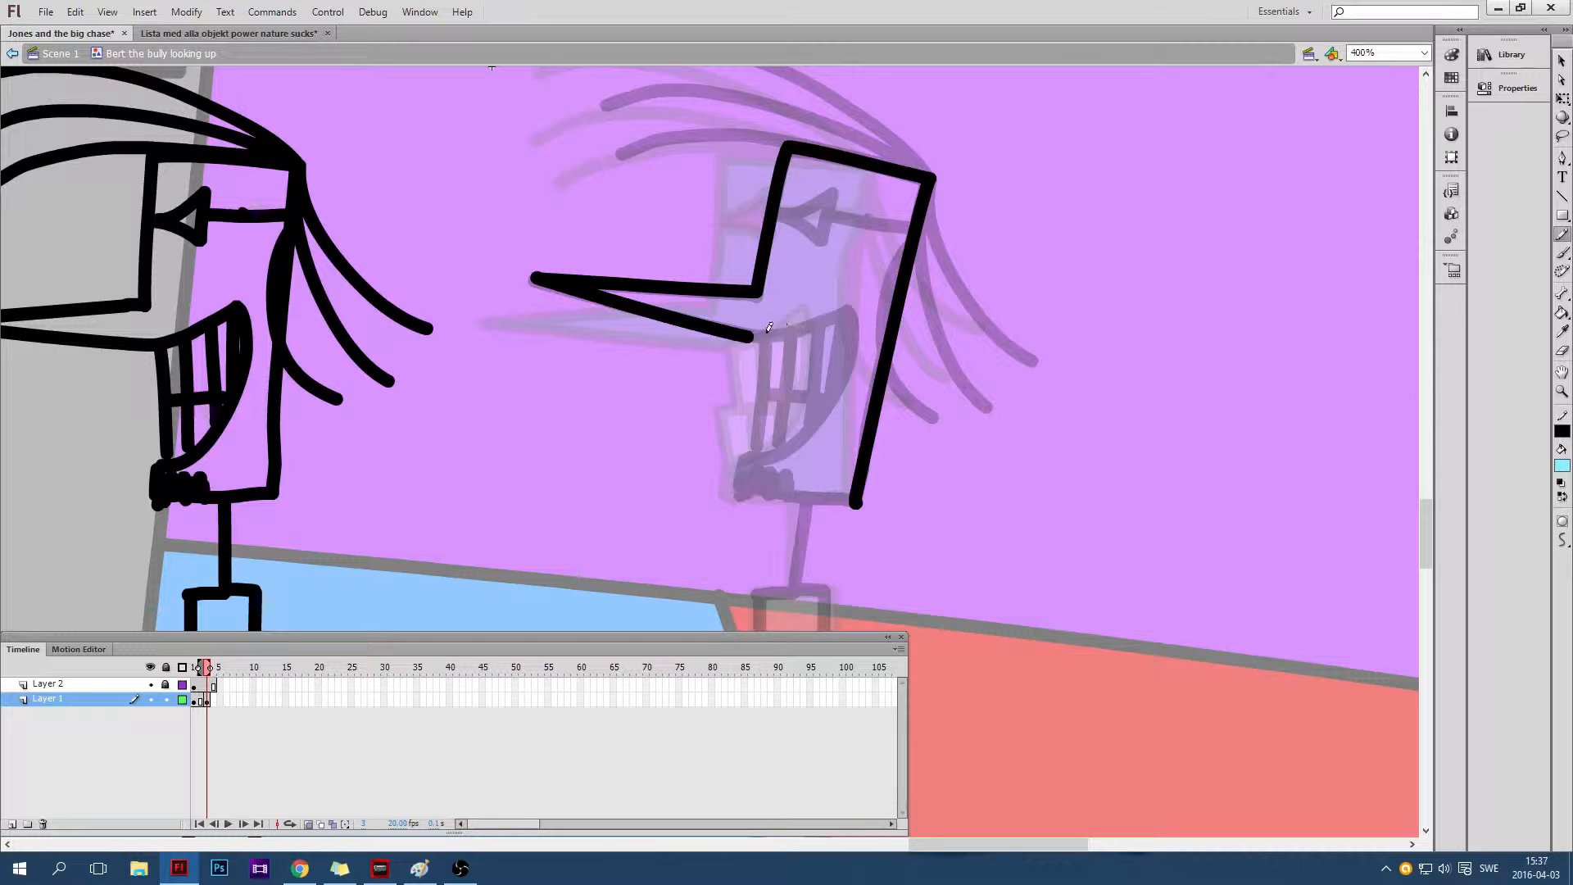
Draw the curved upper lip, the chin and jaw outline, and the lower curve and front edge closing the mouth
left_click_drag(759, 331, 841, 329)
key("ctrl+z")
left_click_drag(756, 332, 852, 349)
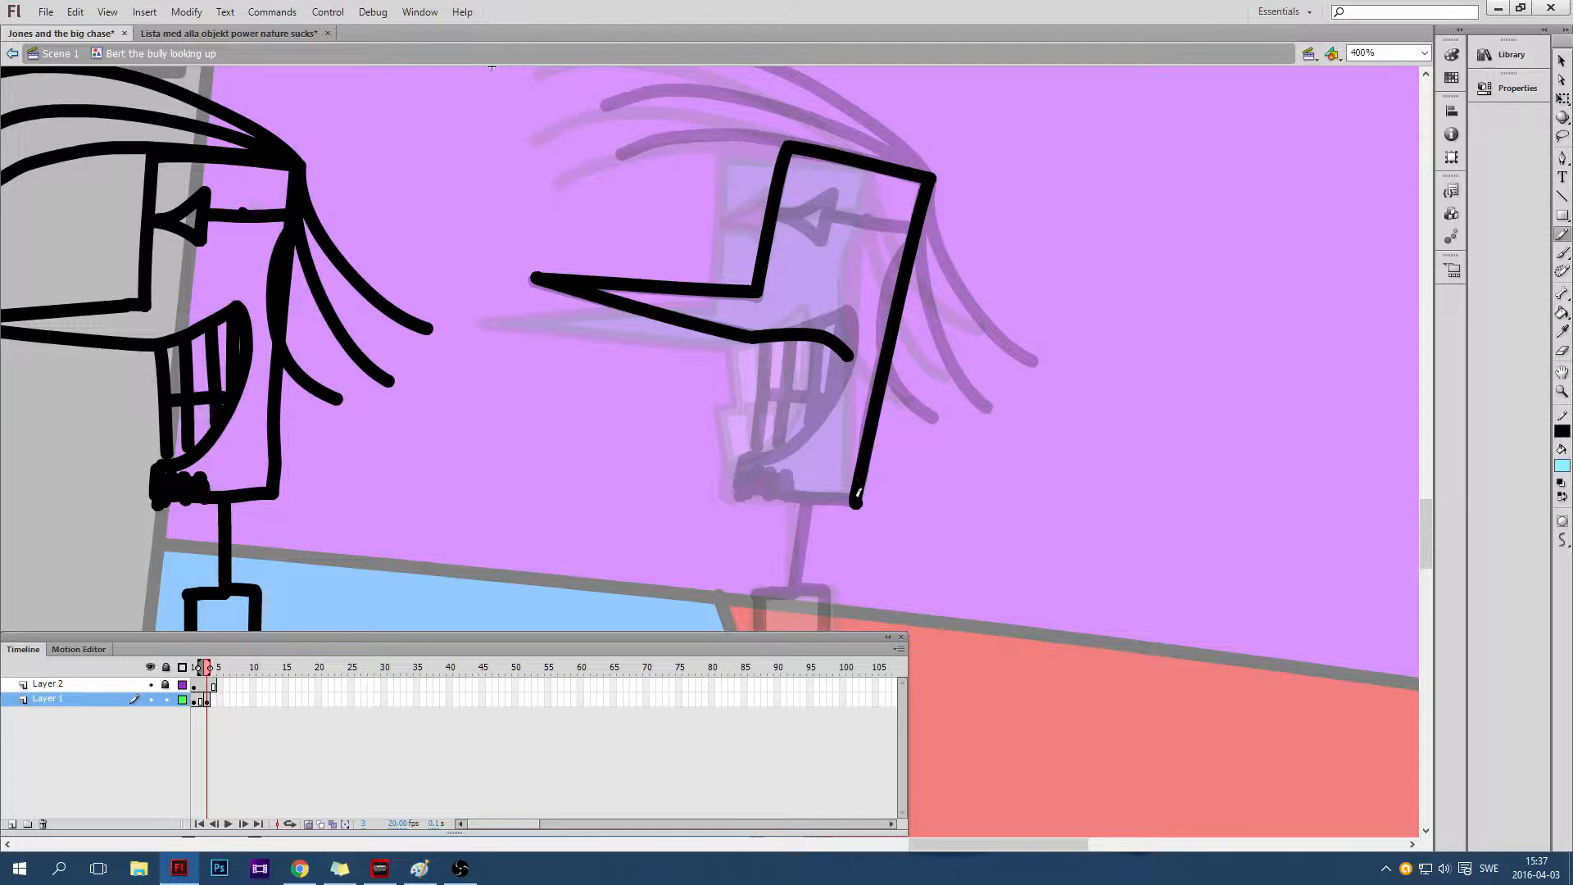
mouse_move(857, 496)
left_mouse_down()
mouse_move(745, 480)
mouse_move(756, 427)
left_mouse_up()
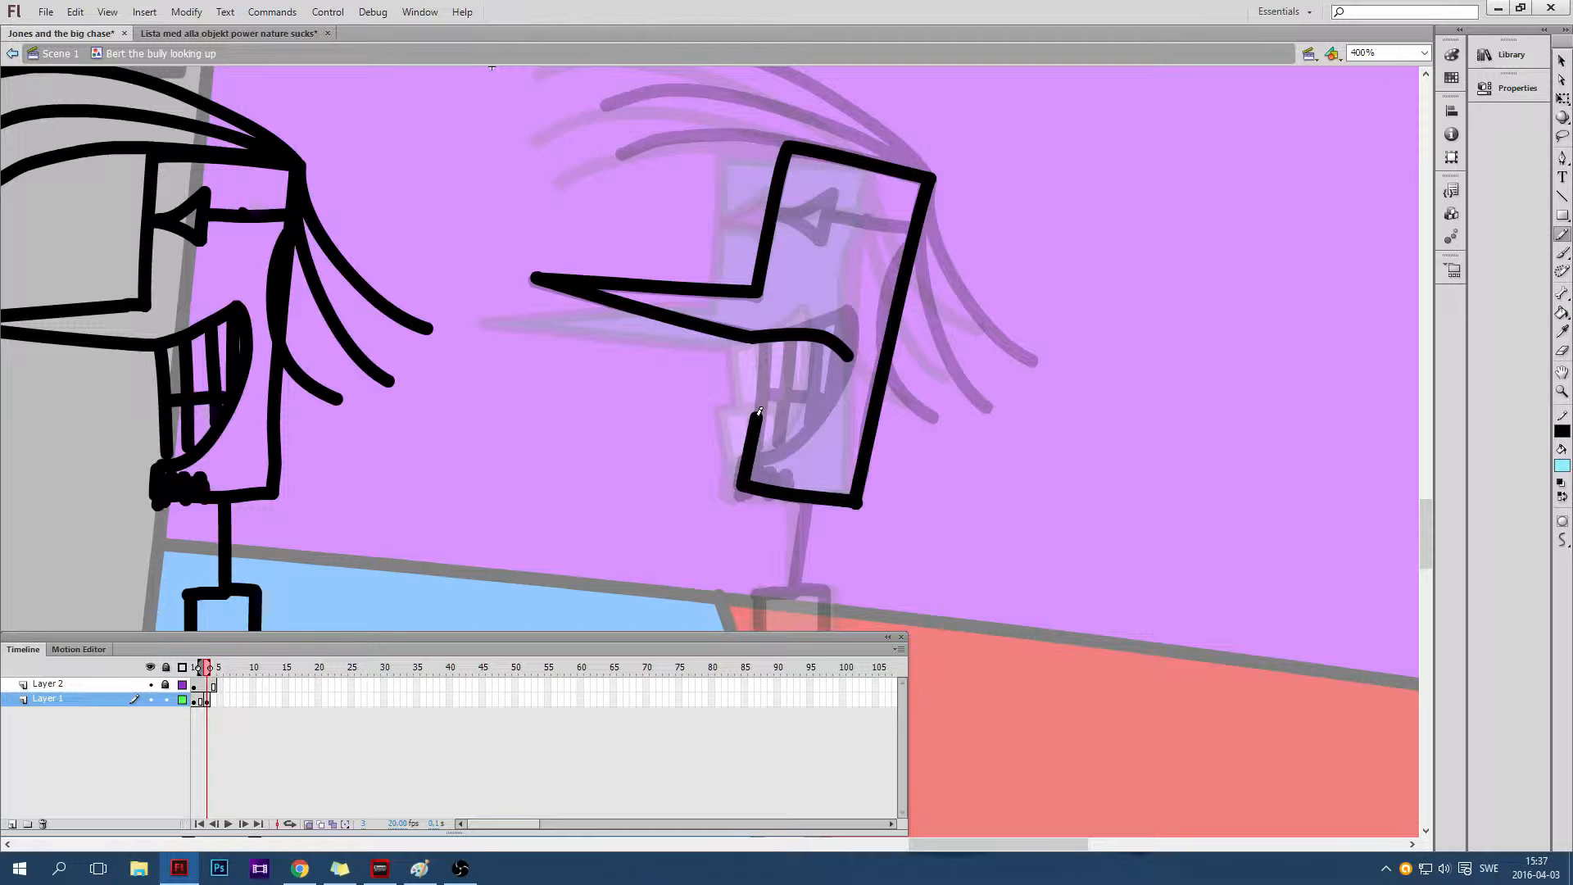
mouse_move(761, 412)
left_mouse_down()
mouse_move(810, 406)
mouse_move(851, 356)
mouse_move(762, 370)
mouse_move(763, 405)
left_mouse_up()
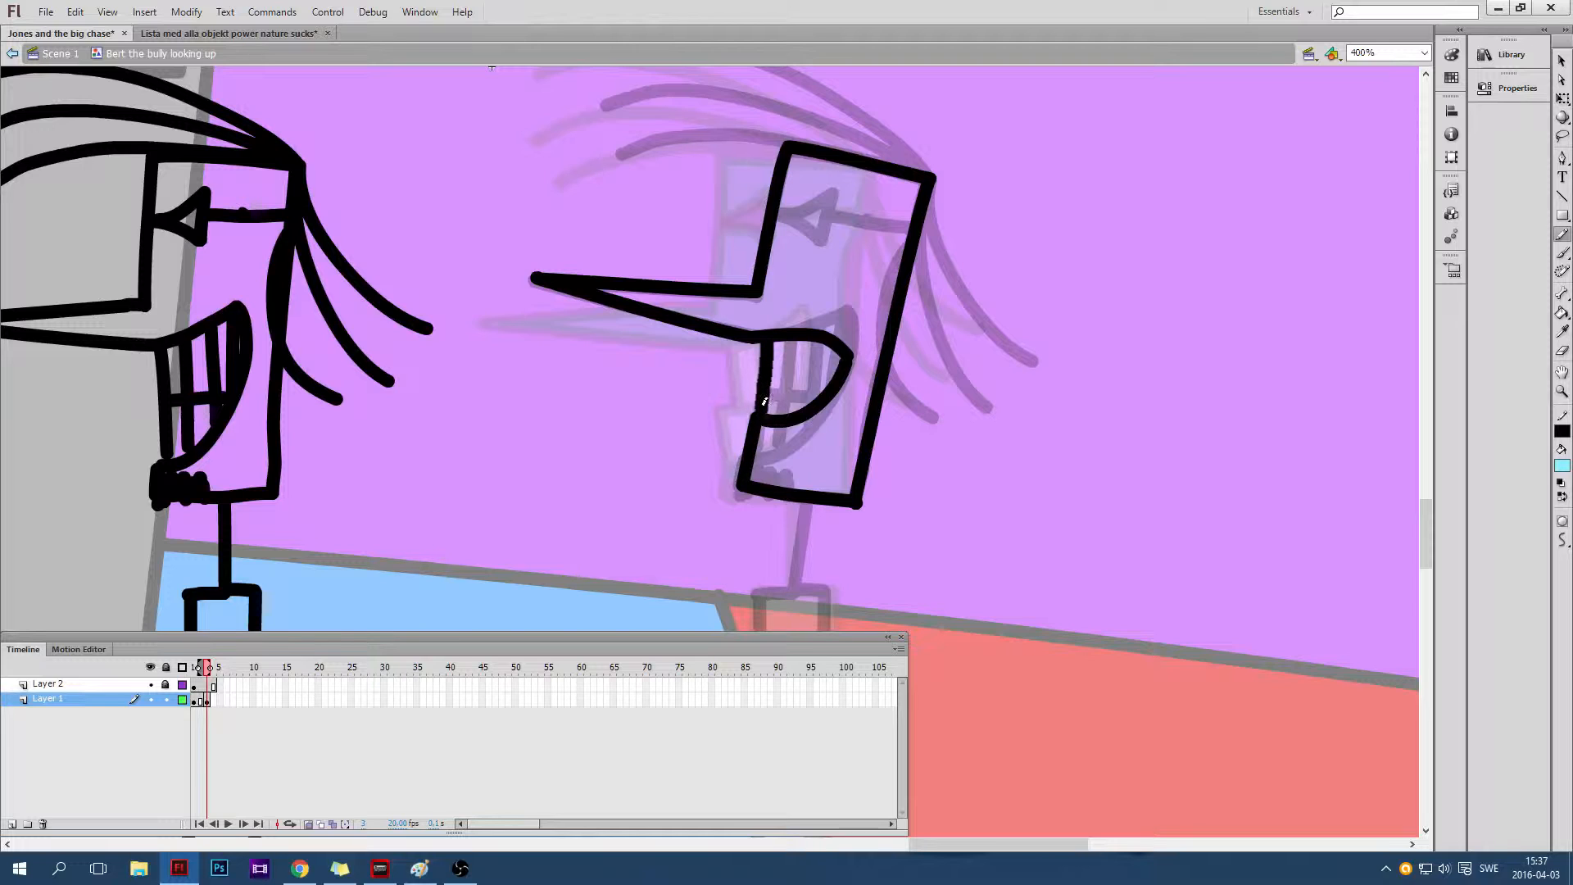
Divide the open mouth into teeth with two vertical lines
left_click_drag(796, 331, 788, 403)
left_click_drag(823, 335, 817, 389)
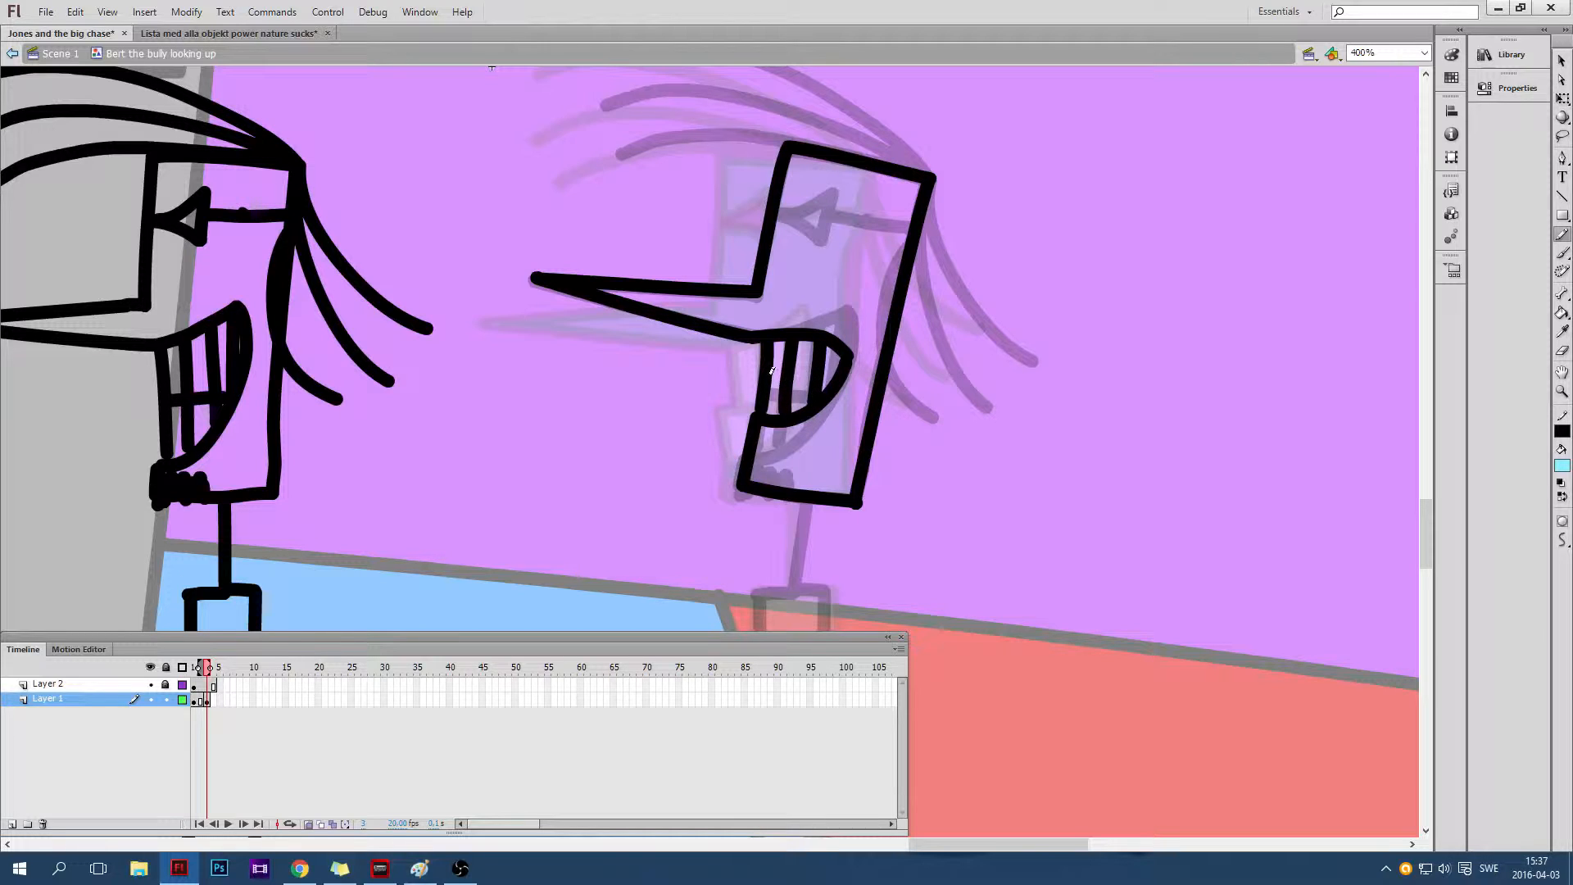
left_click_drag(773, 377, 832, 375)
key("ctrl+z")
Sketch a practice rectangle between the two figures, crossed by three vertical lines and one horizontal line that overshoot its edges
left_click_drag(998, 844, 952, 844)
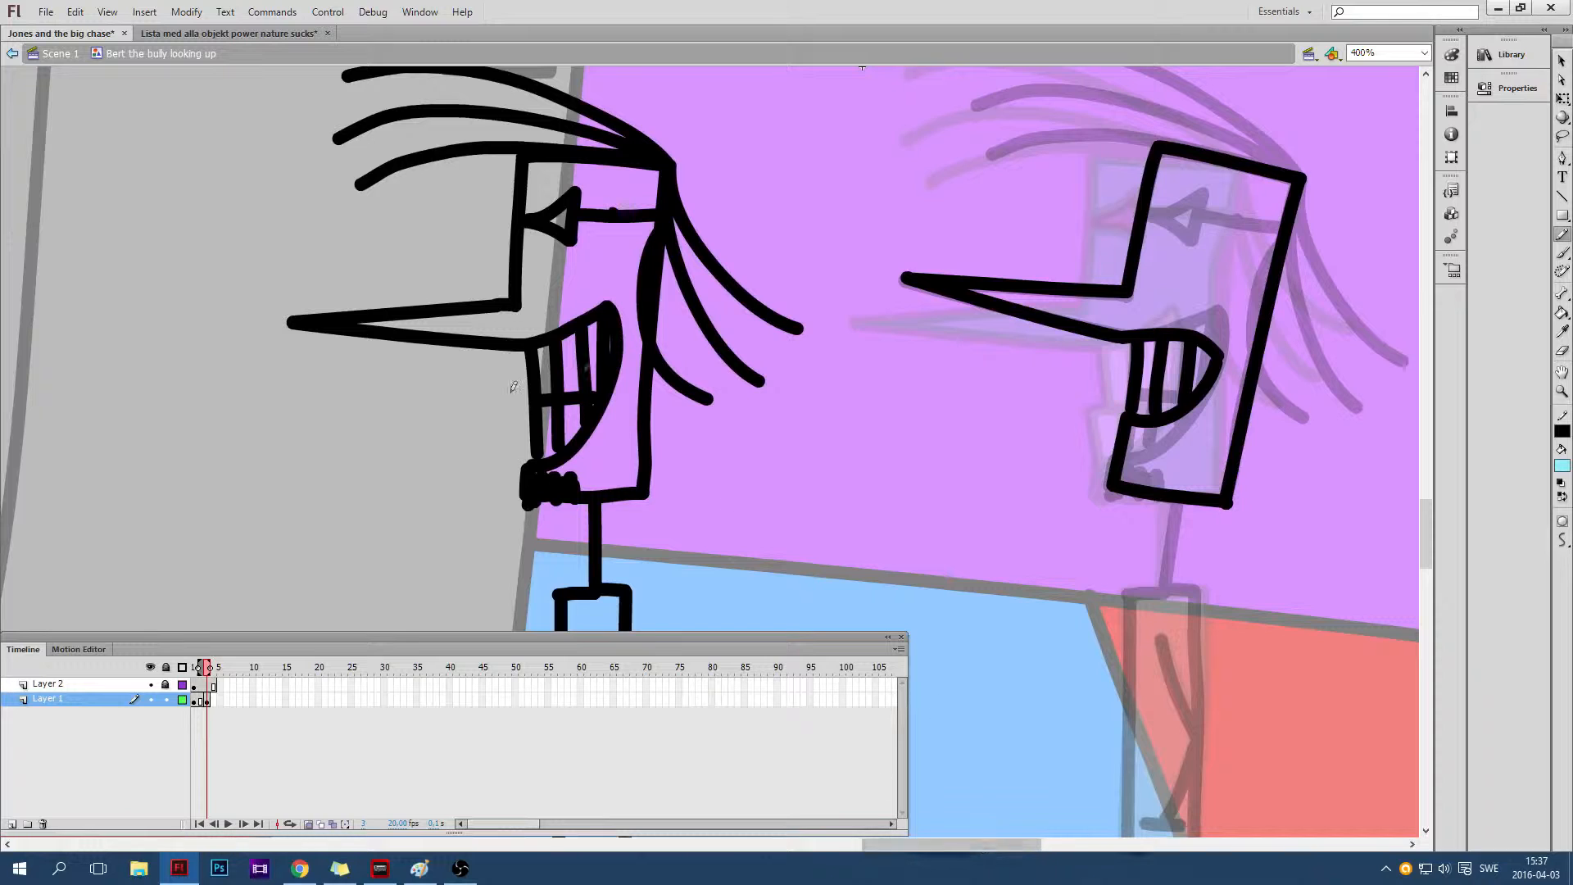
mouse_move(751, 528)
left_mouse_down()
mouse_move(889, 475)
mouse_move(841, 531)
mouse_move(750, 531)
left_mouse_up()
left_click_drag(809, 416, 804, 541)
left_click_drag(856, 428, 856, 590)
left_click_drag(767, 400, 766, 577)
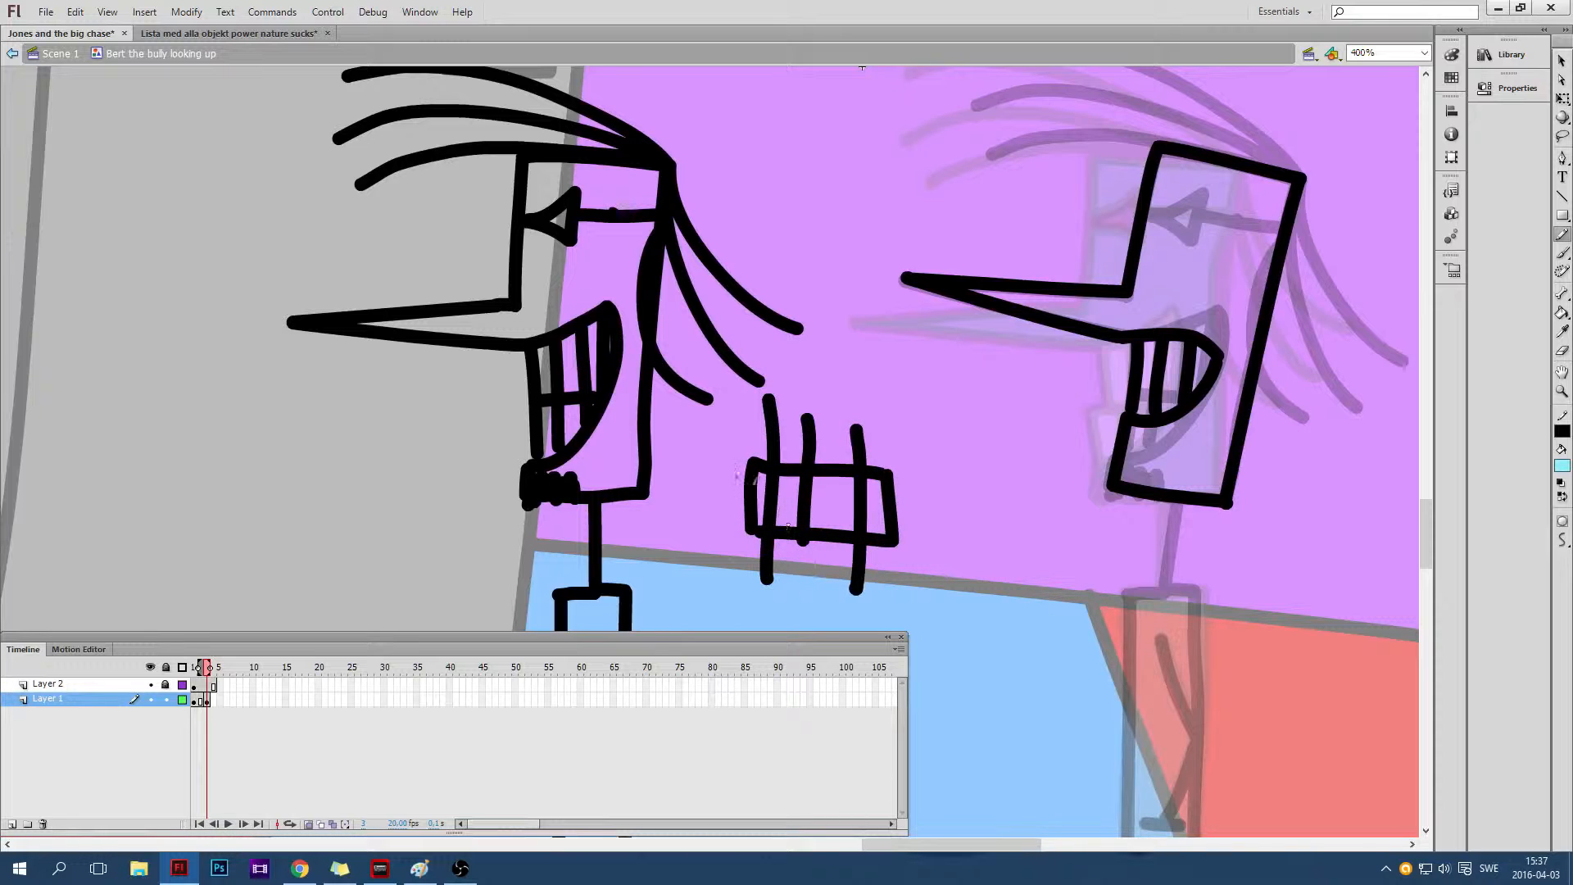
left_click_drag(726, 487, 943, 499)
Delete the line ends overhanging the upper edge and left side of the practice rectangle
left_click(1563, 61)
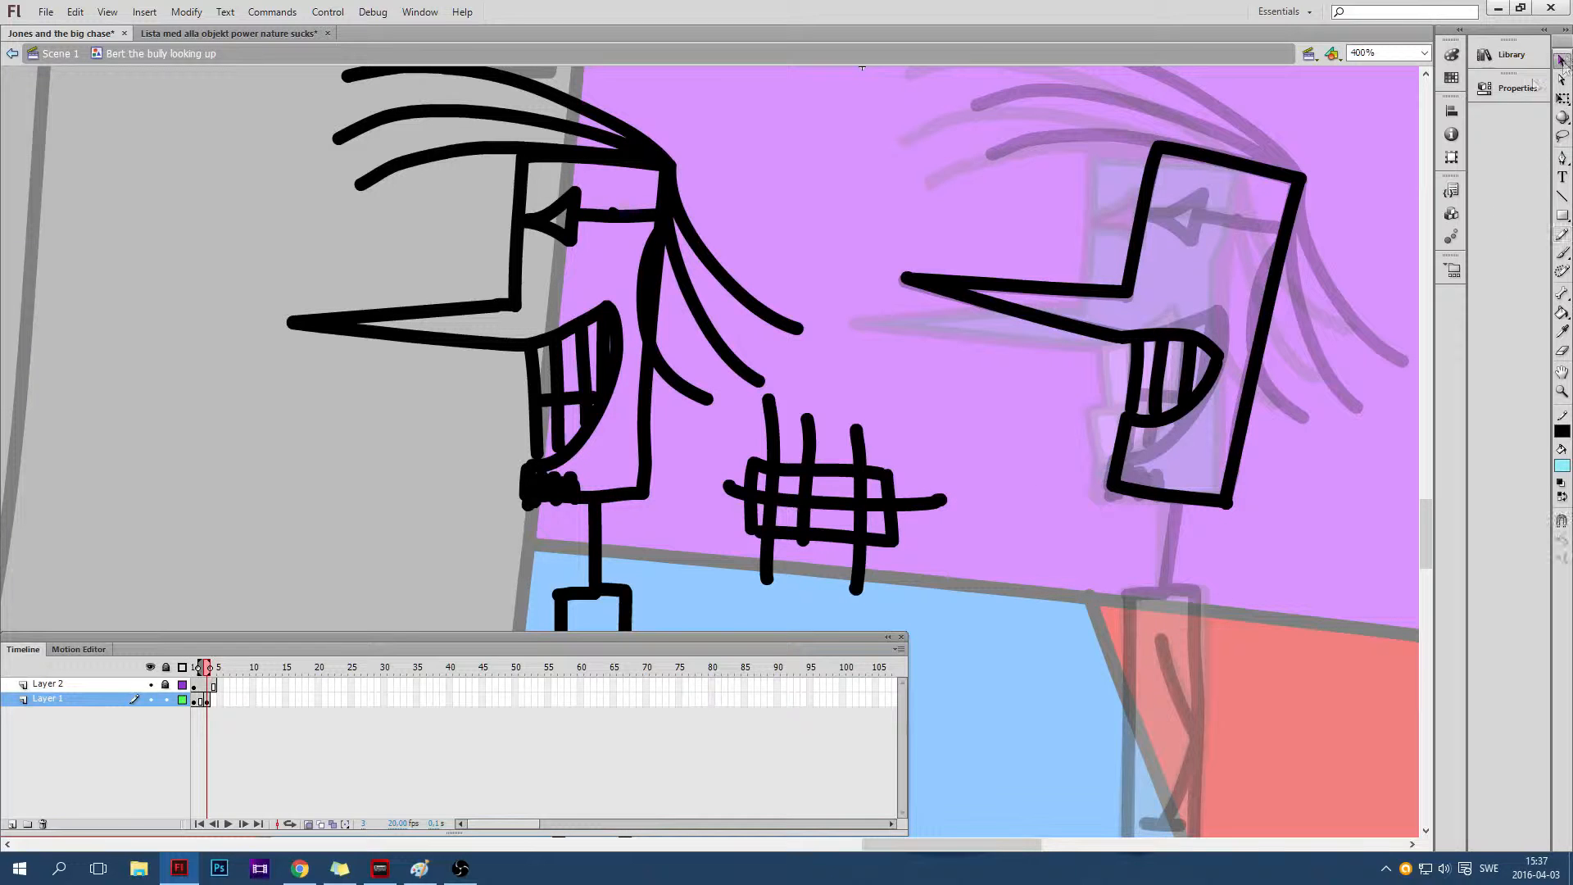
left_click(860, 447)
key("Delete")
left_click(808, 442)
key("Delete")
left_click(774, 435)
key("Delete")
left_click(736, 489)
key("Delete")
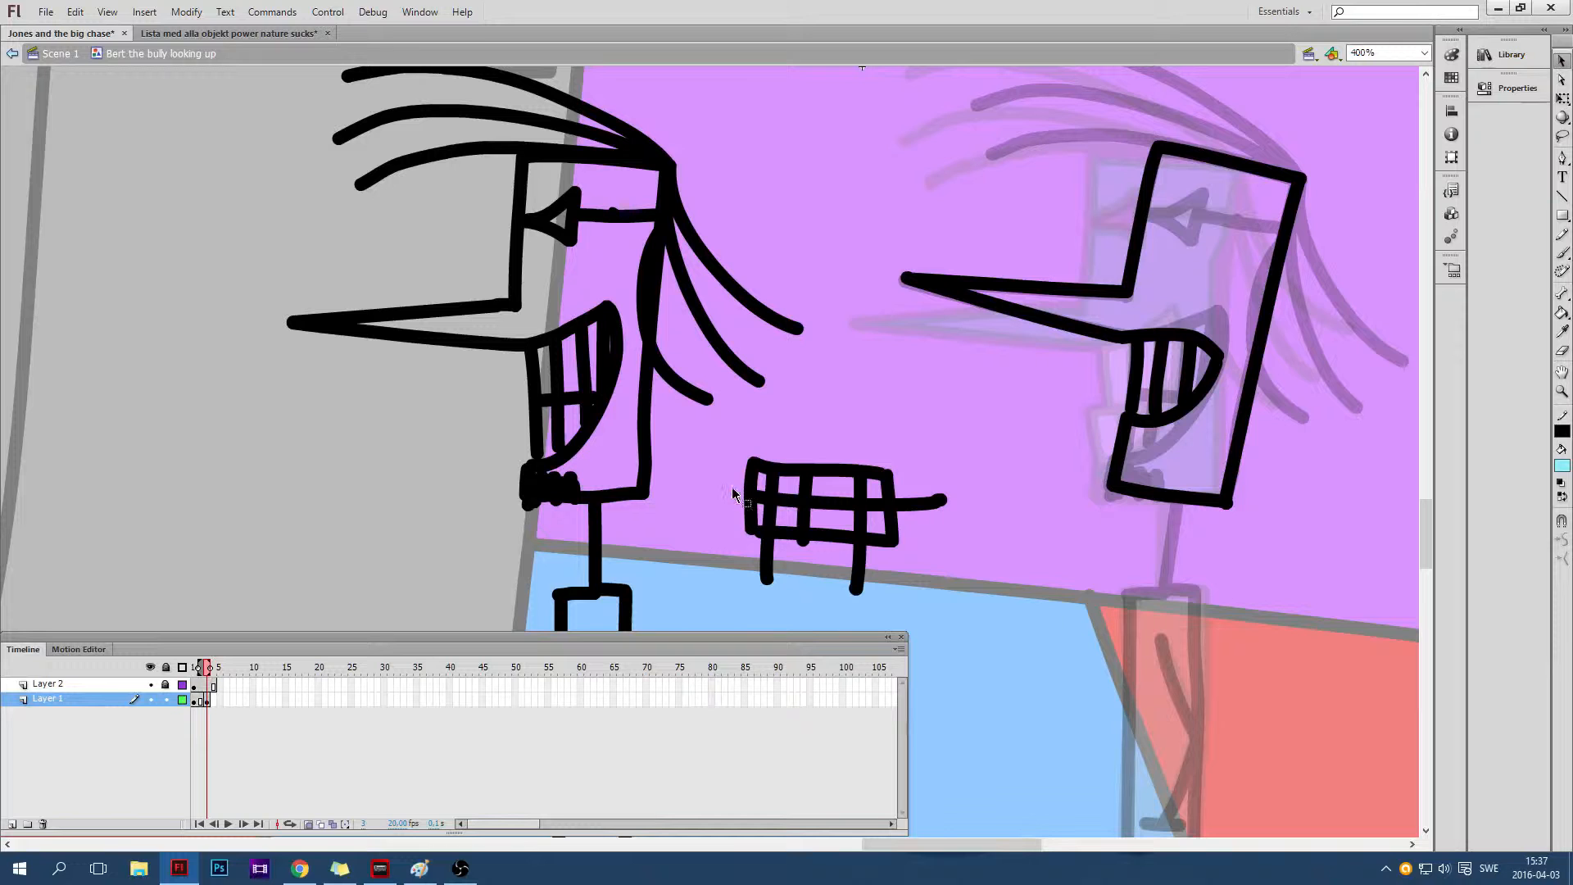
Delete the remaining overhanging line ends below and right of the practice rectangle, and remove the whole practice grid
left_click(767, 565)
key("Delete")
left_click(857, 570)
key("Delete")
left_click(910, 505)
key("Delete")
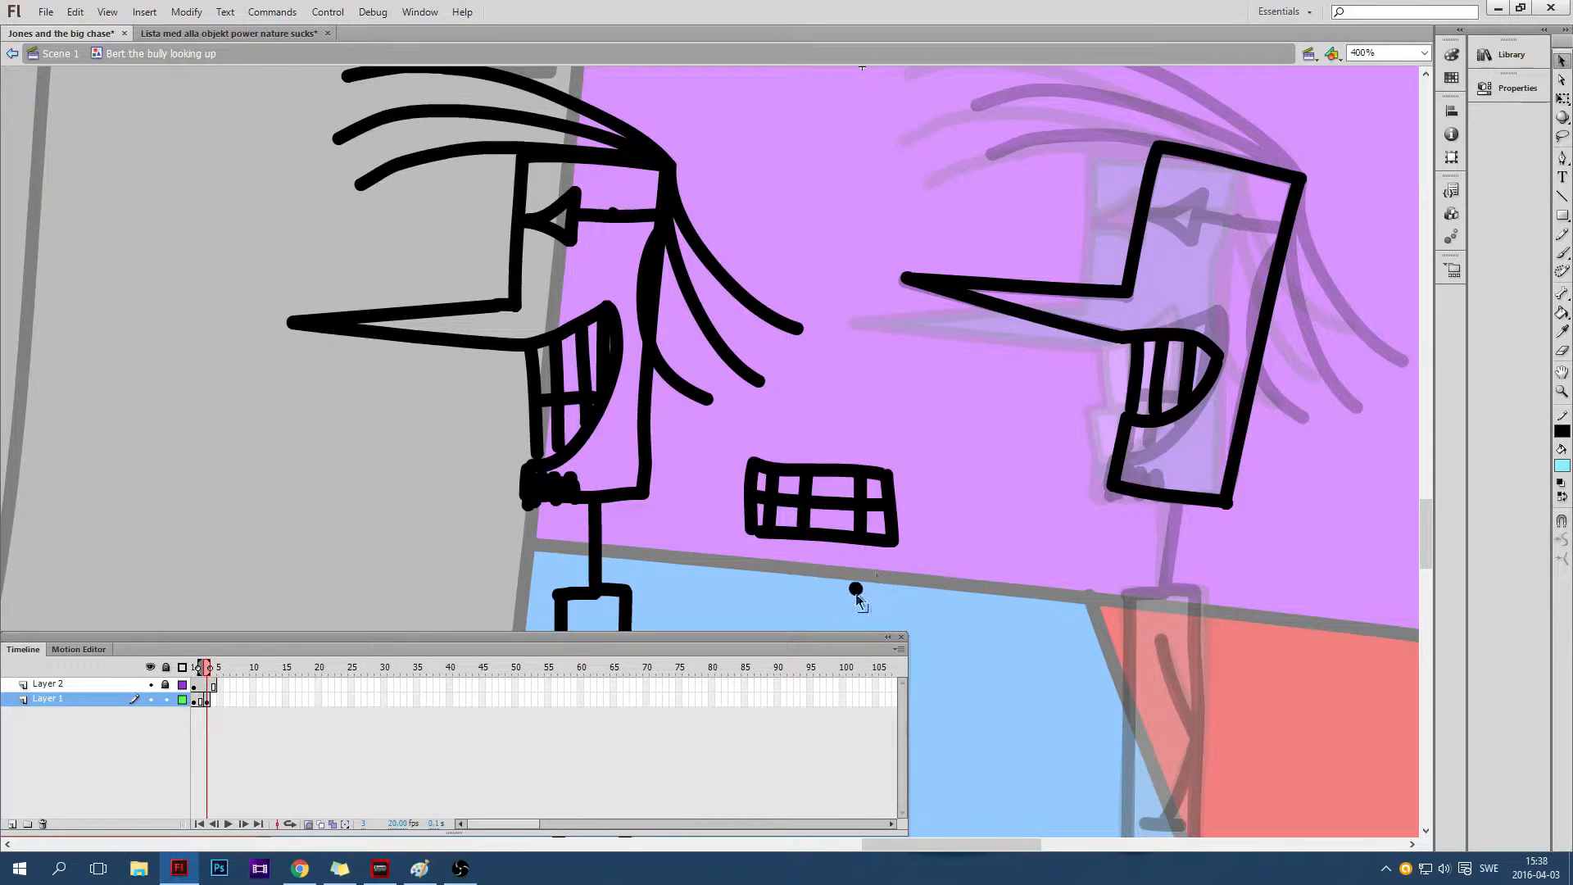
left_click(855, 588)
key("Delete")
left_click_drag(727, 450, 955, 614)
key("Delete")
Draw a horizontal line across the teeth with the Pencil tool and close the gap at the mouth's lower front corner
left_click_drag(918, 848, 955, 848)
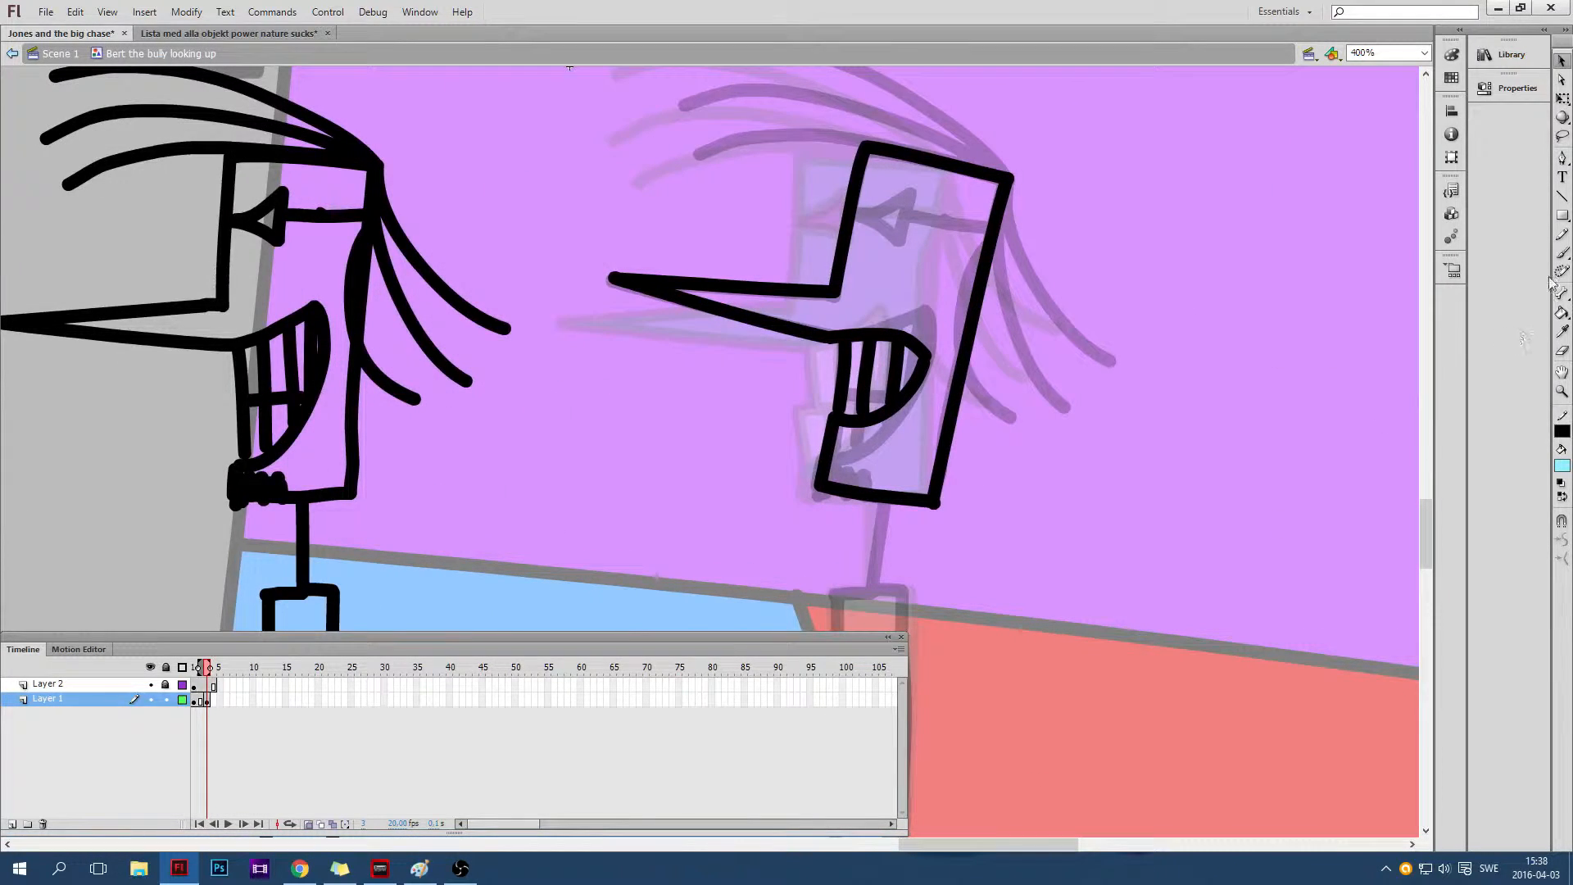
left_click(1562, 234)
left_click_drag(847, 367, 915, 369)
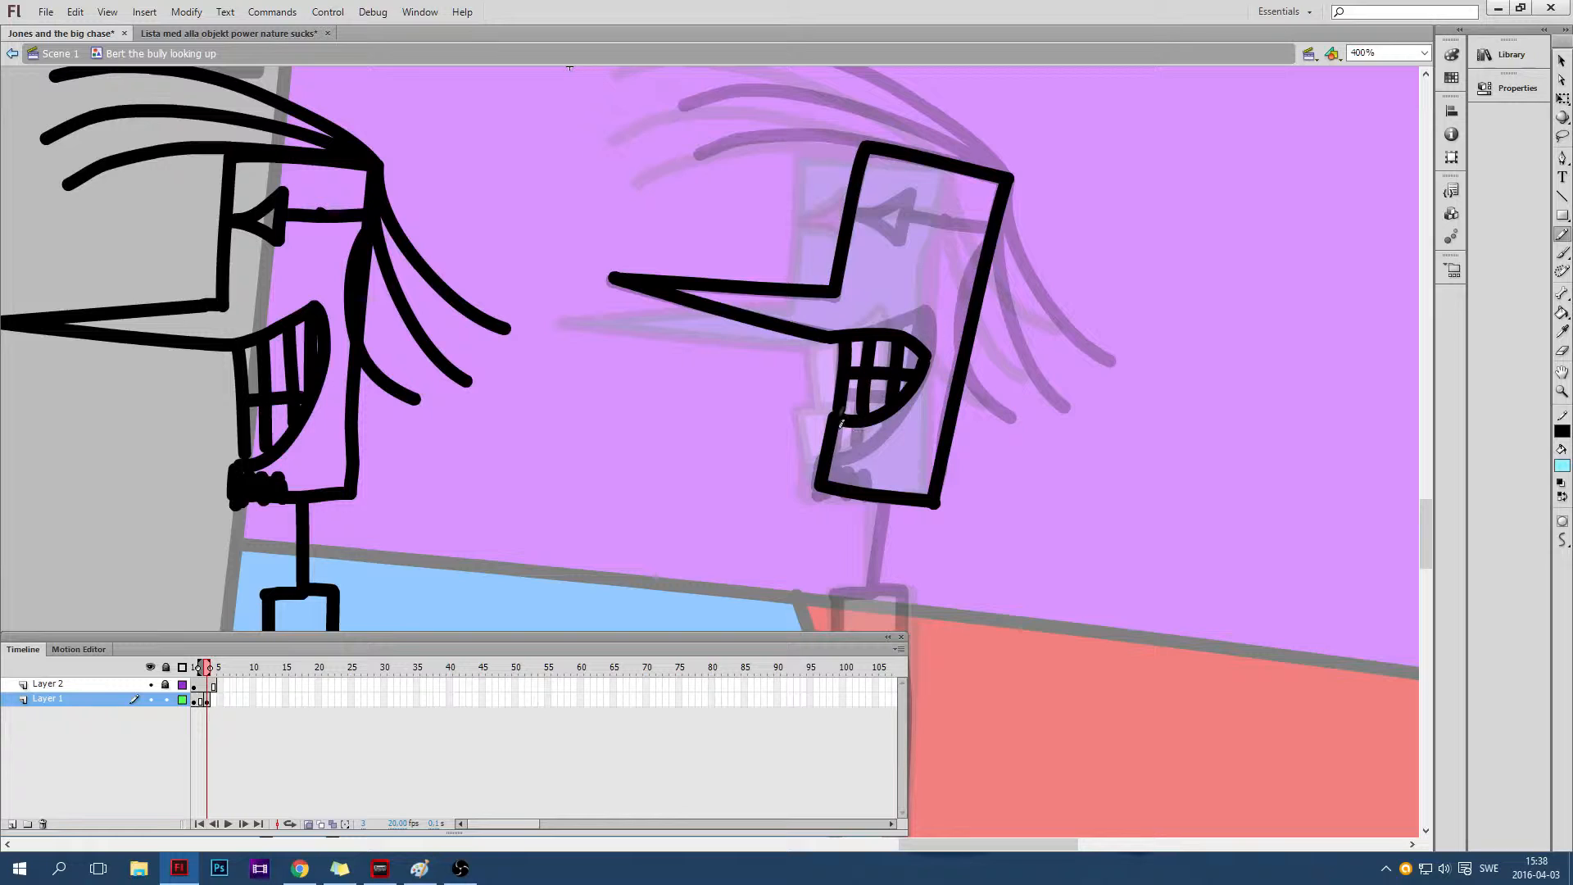
left_click_drag(836, 413, 834, 420)
Draw the line across the side of the head, the triangular eye at its end, and a short brow stroke above
mouse_move(991, 223)
left_mouse_down()
mouse_move(915, 210)
mouse_move(906, 230)
mouse_move(916, 187)
mouse_move(864, 205)
left_mouse_up()
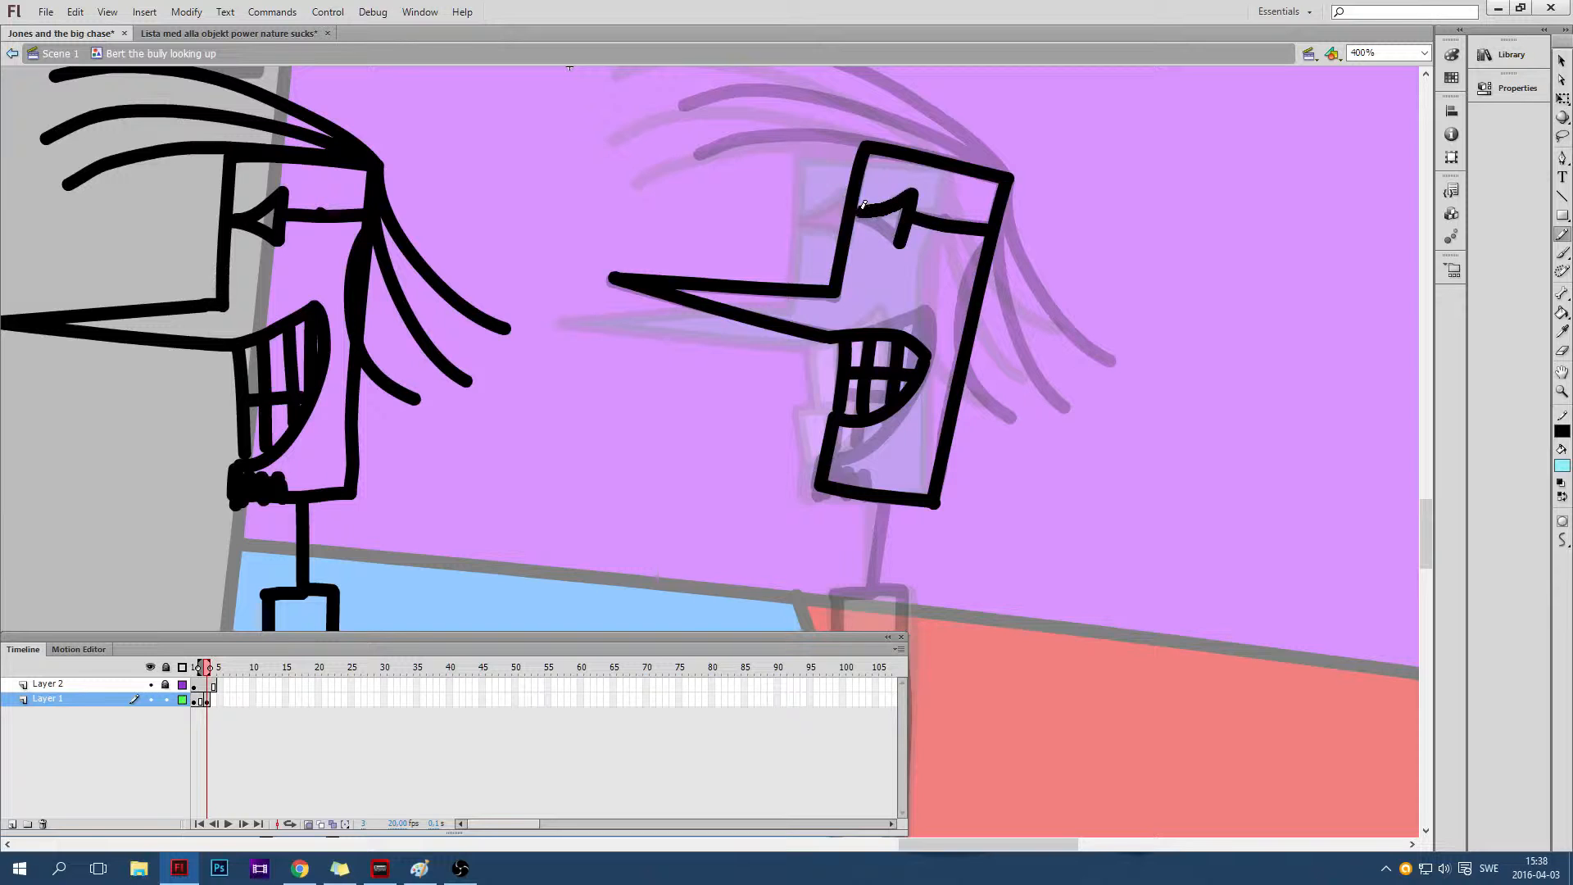
left_click_drag(899, 239, 864, 215)
left_click_drag(939, 193, 916, 176)
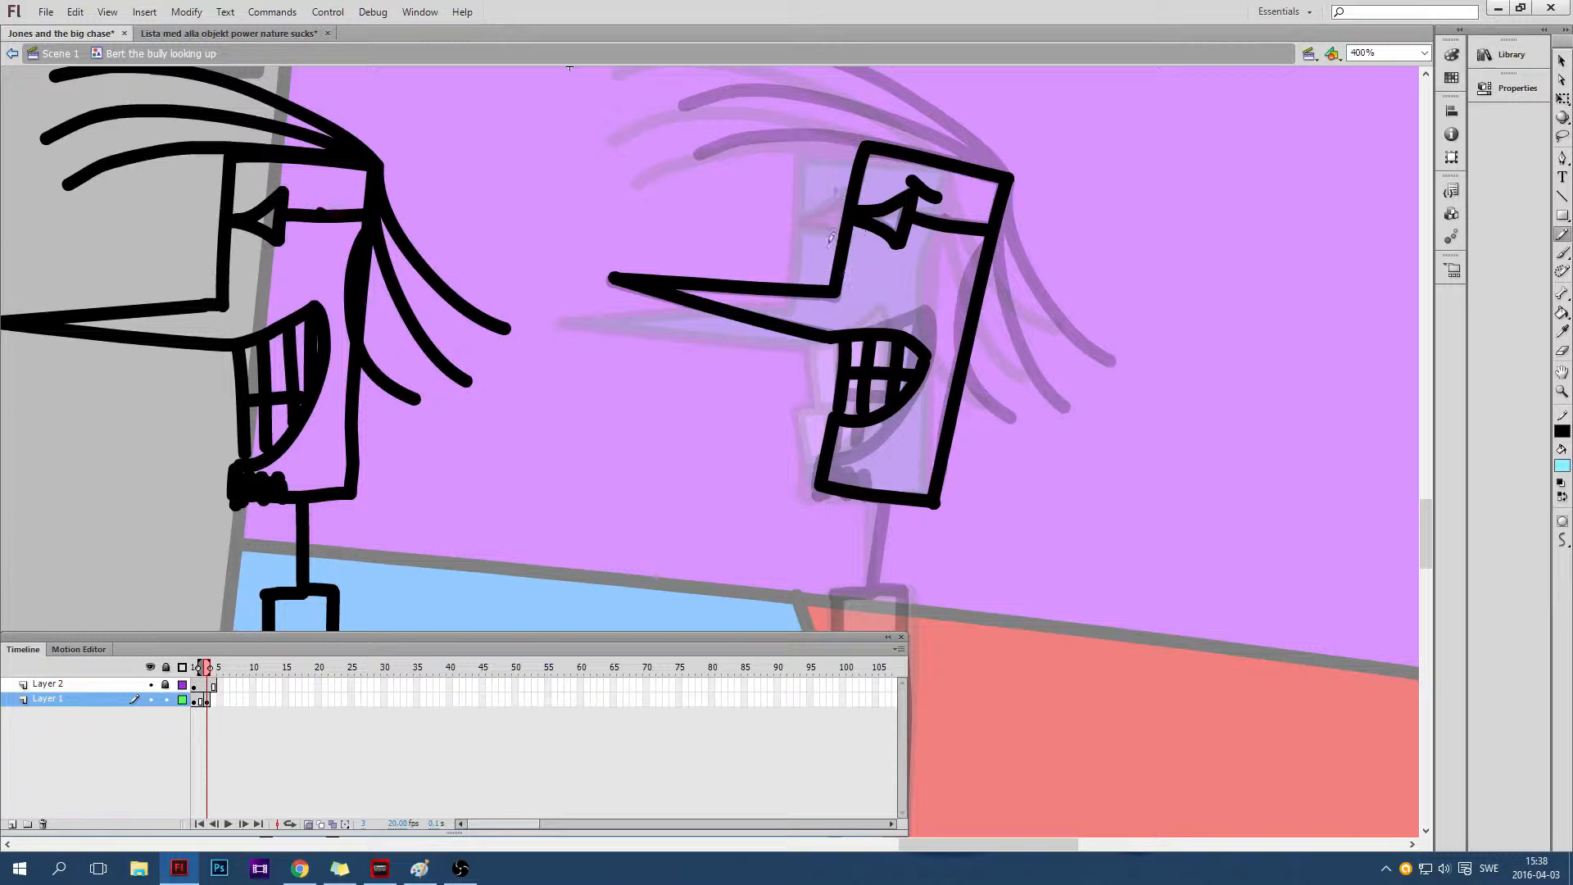
left_click(1560, 61)
left_click(1563, 233)
Draw three curved hair strands hanging down behind the head, following the onion-skin ghost
scroll(1057, 244, "up", 3)
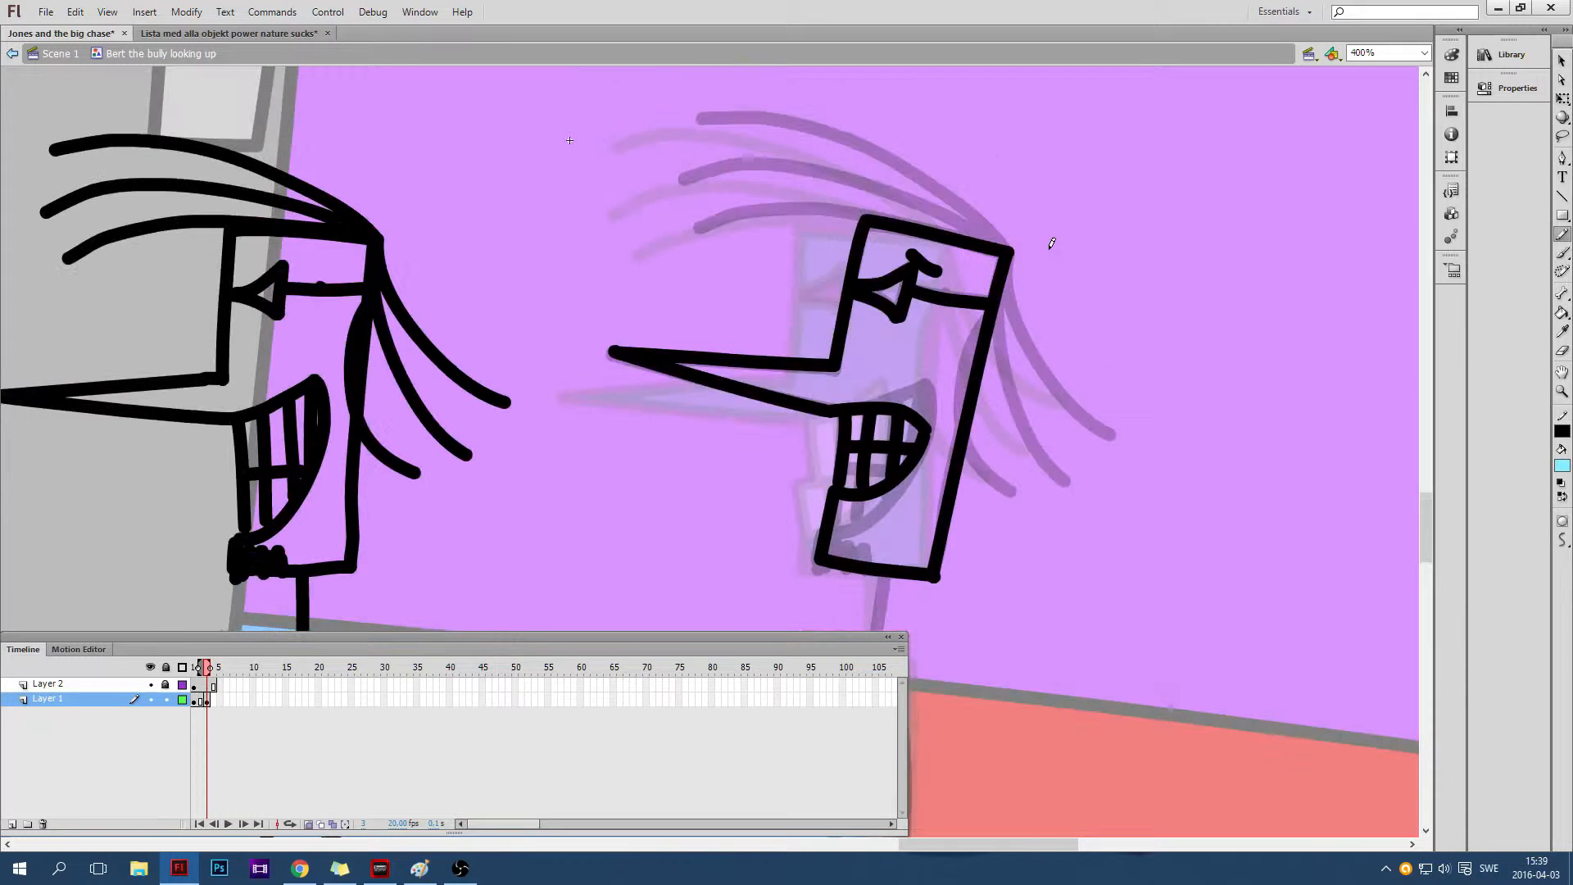
mouse_move(1013, 249)
left_mouse_down()
mouse_move(1028, 337)
mouse_move(1083, 412)
mouse_move(1123, 433)
left_mouse_up()
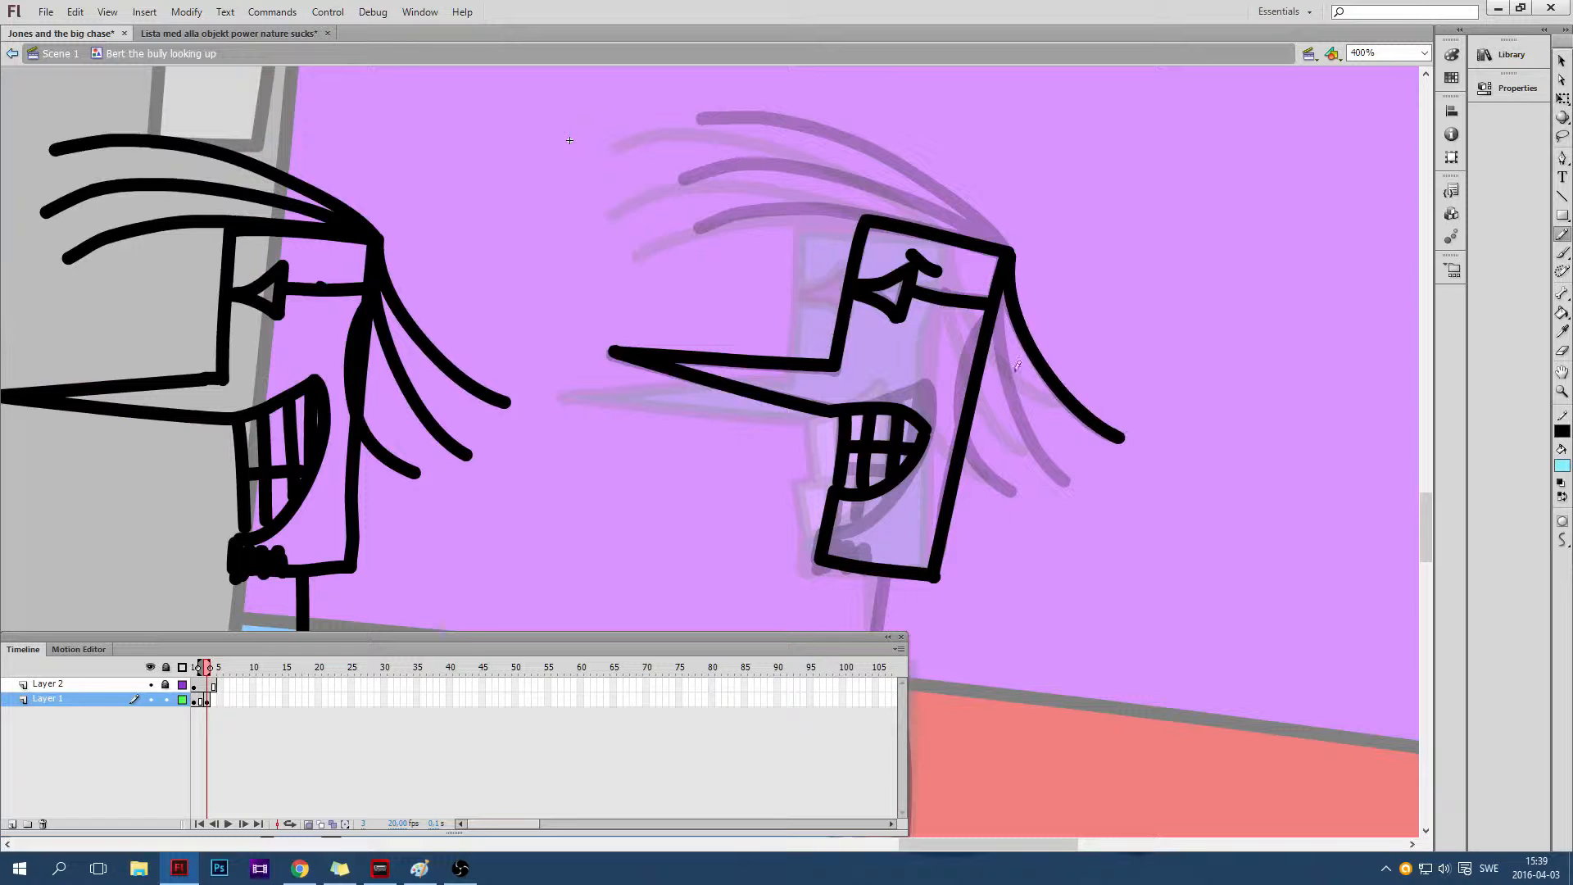
mouse_move(1003, 334)
left_mouse_down()
mouse_move(1034, 442)
mouse_move(1070, 488)
left_mouse_up()
scroll(1016, 426, "down", 3)
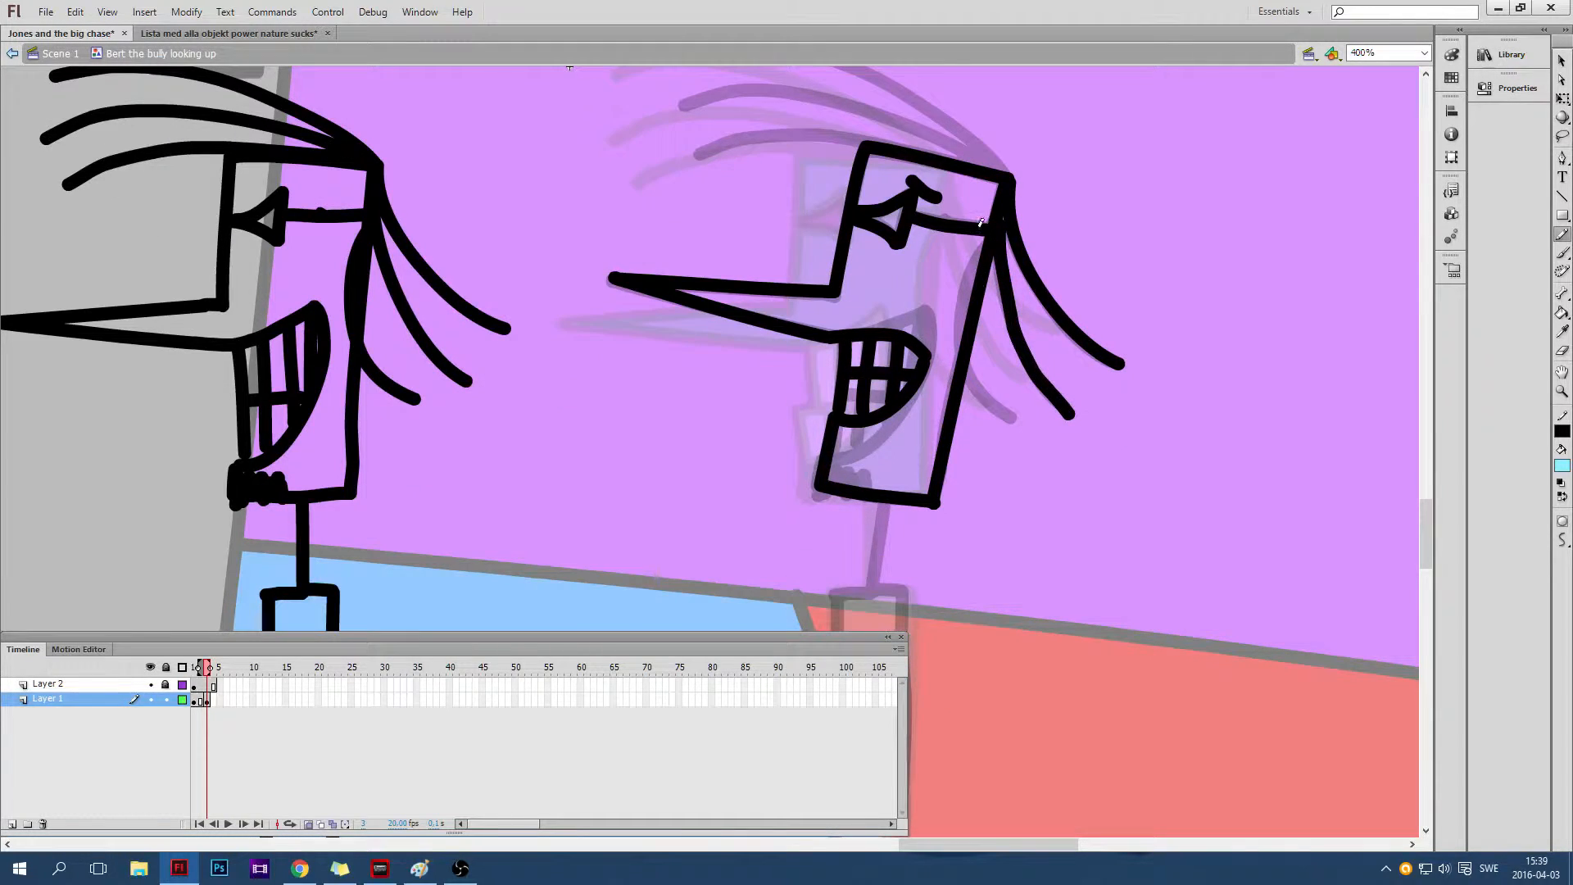
mouse_move(990, 237)
left_mouse_down()
mouse_move(968, 339)
mouse_move(1010, 413)
left_mouse_up()
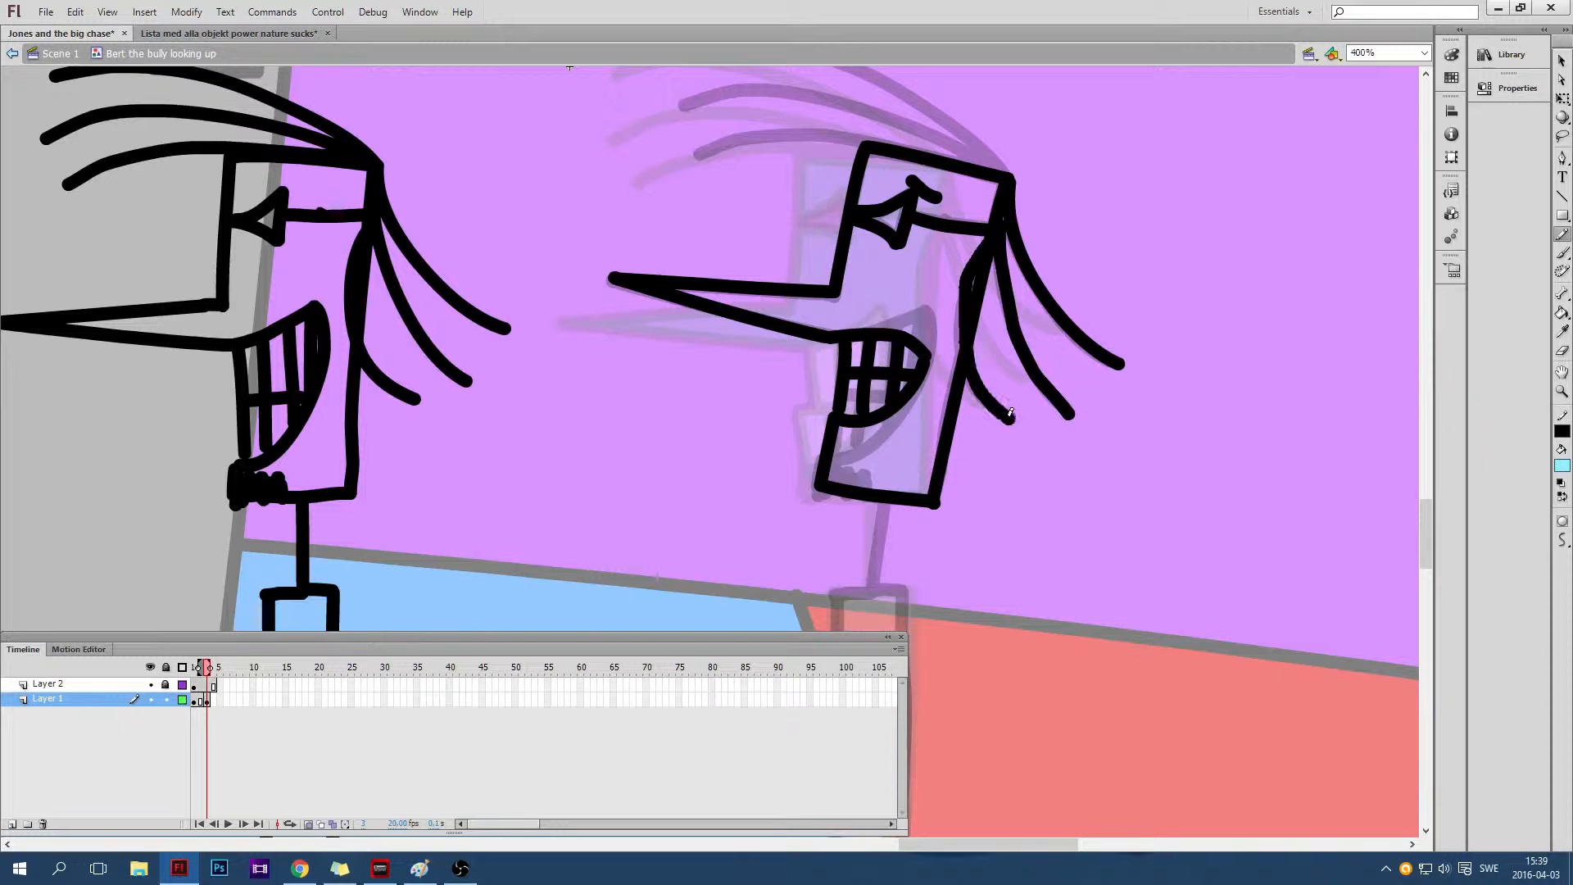
key("ctrl+z")
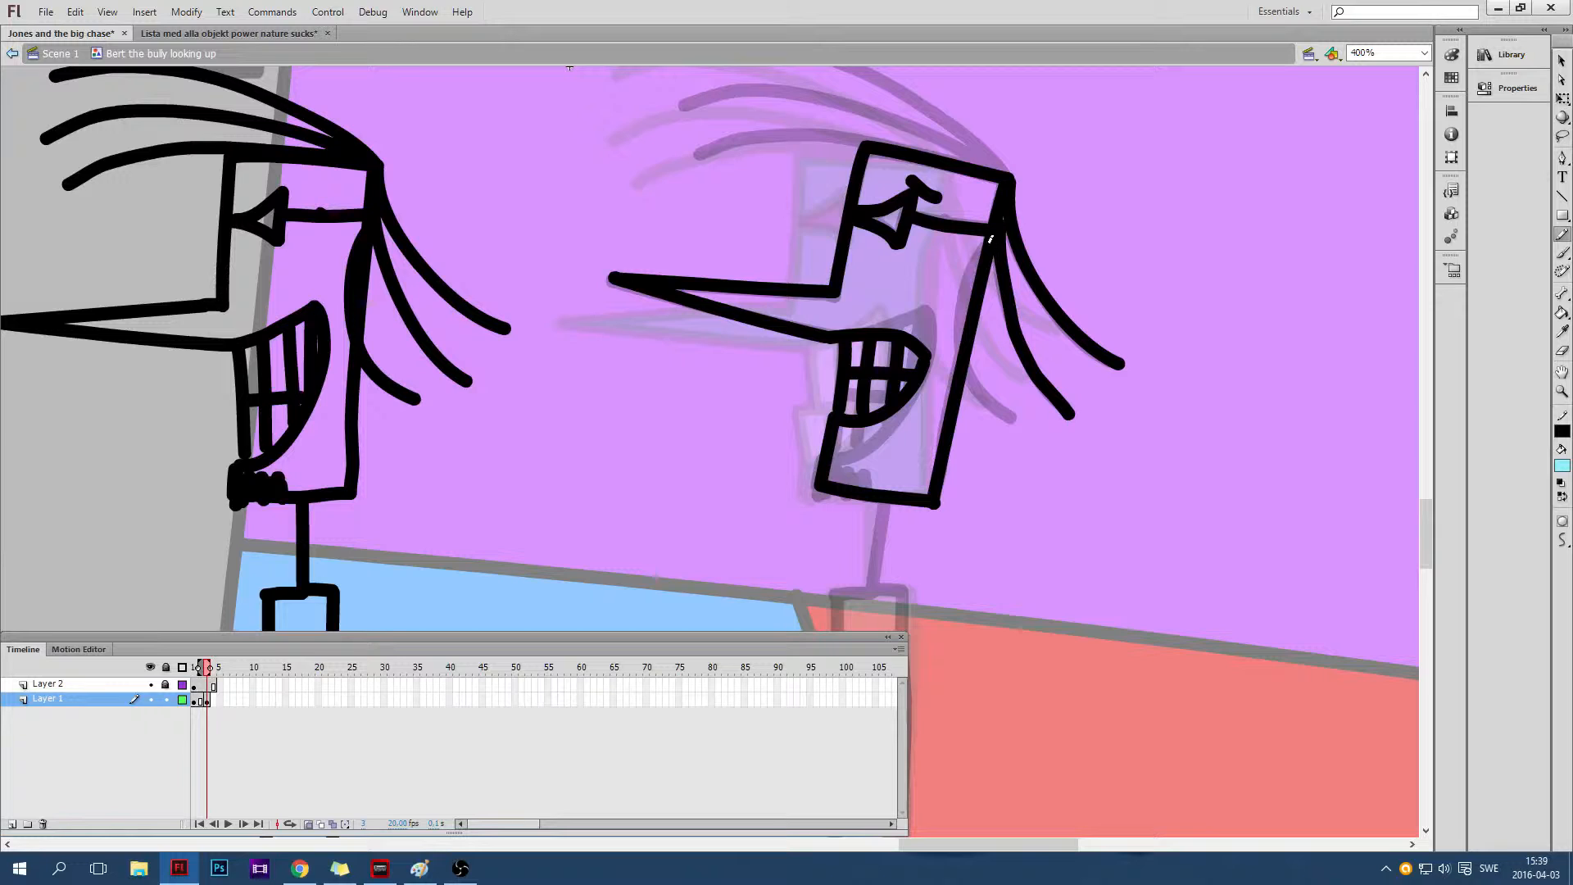
mouse_move(989, 241)
left_mouse_down()
mouse_move(957, 306)
mouse_move(971, 377)
mouse_move(1010, 414)
left_mouse_up()
Draw three long hair strands sweeping forward over the head from its upper back corner, following the onion-skin ghost
scroll(1032, 280, "up", 2)
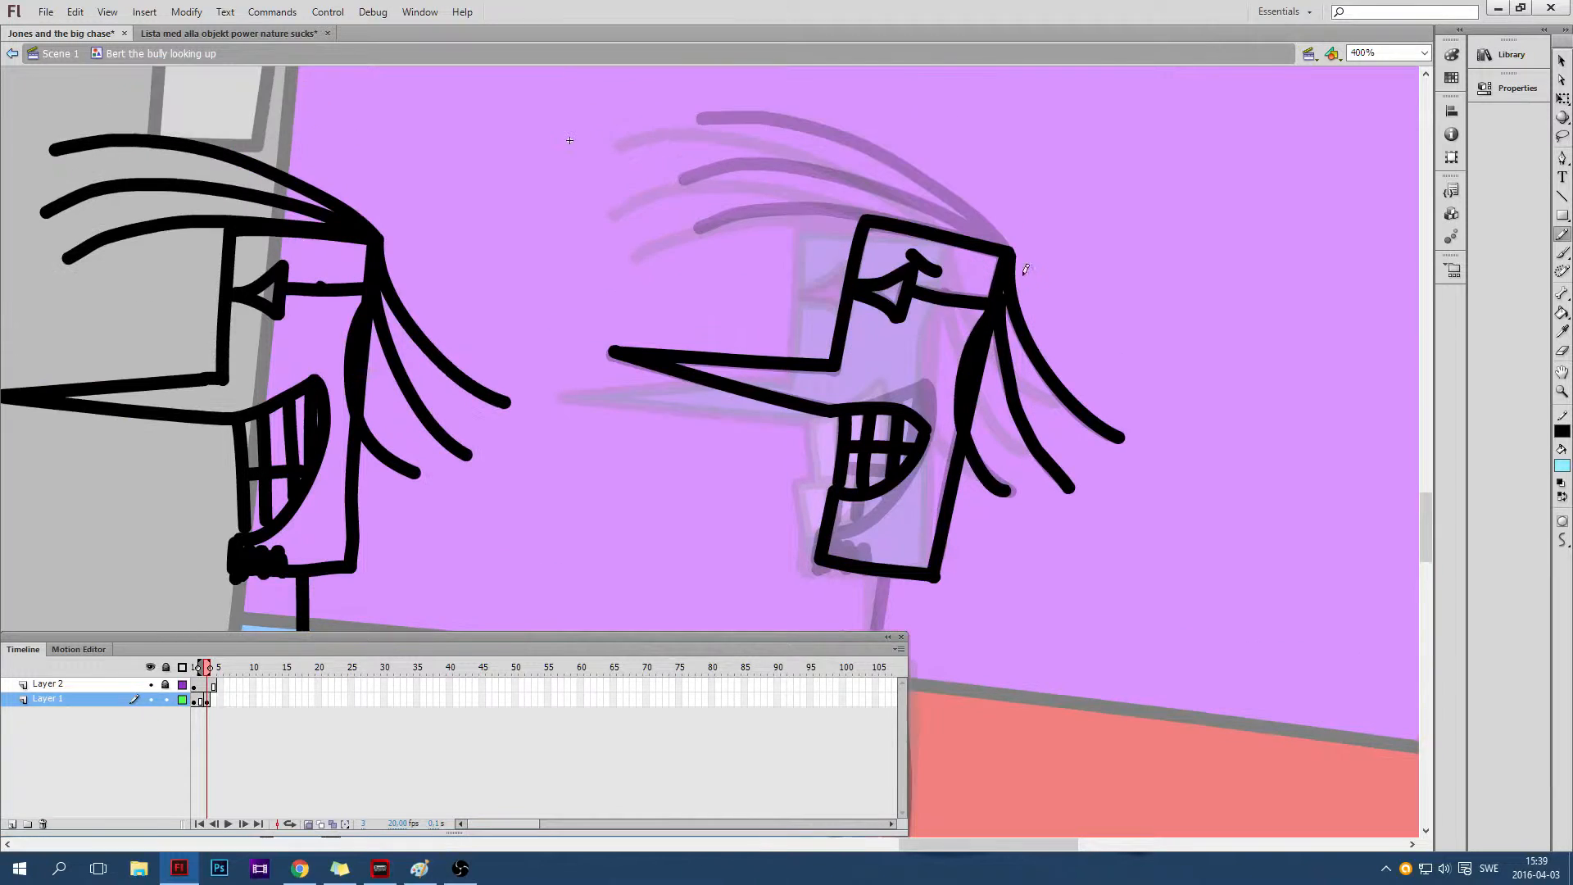
scroll(1008, 259, "up", 2)
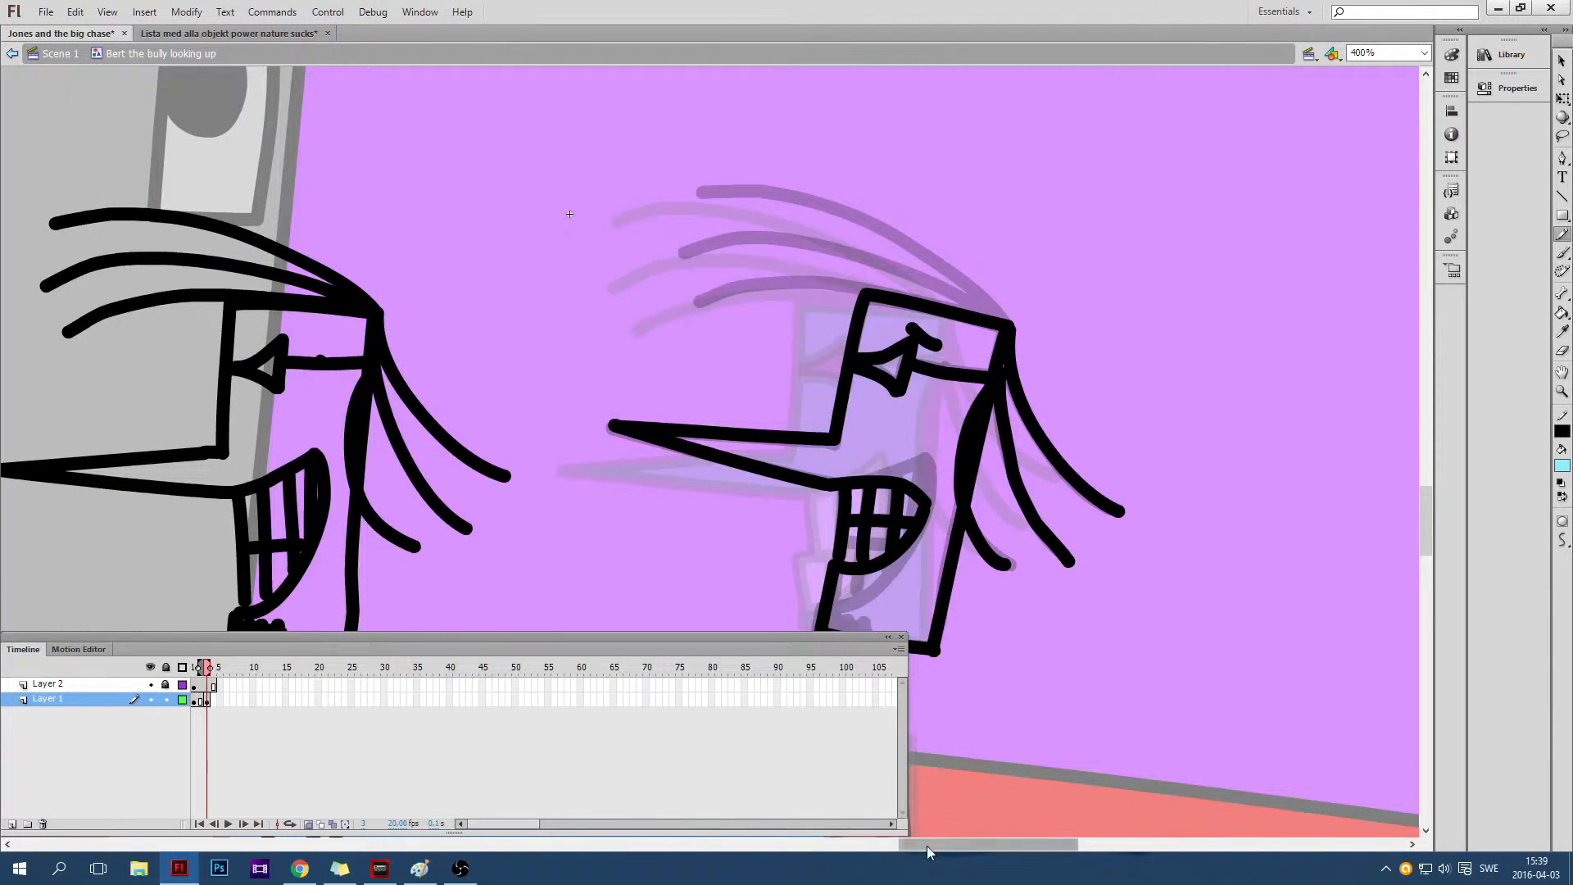
left_click_drag(929, 852, 898, 852)
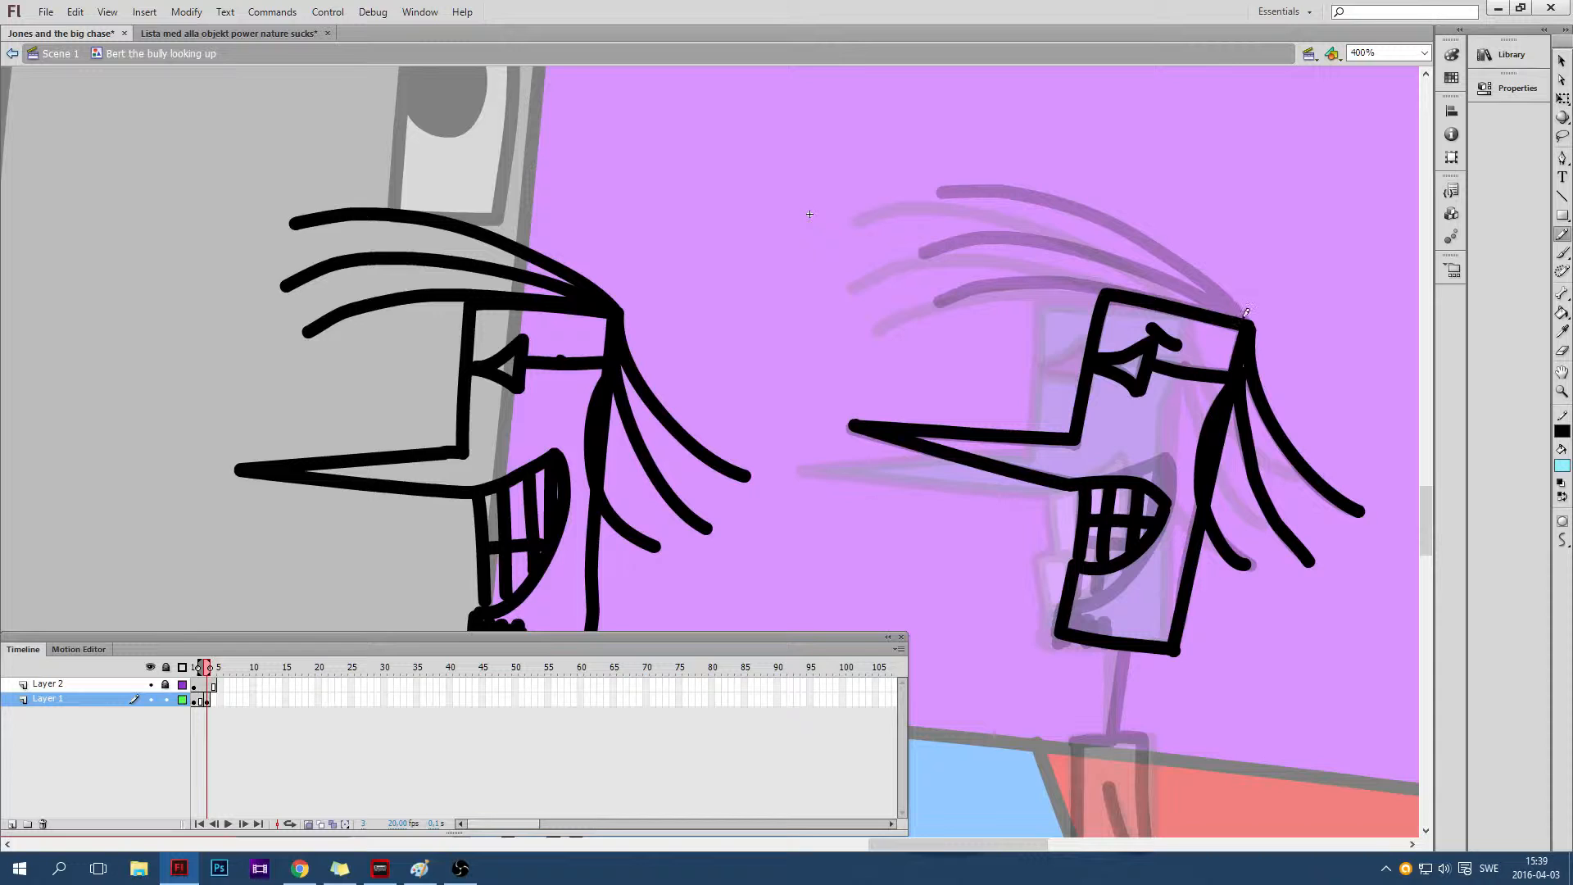
mouse_move(1245, 313)
left_mouse_down()
mouse_move(1121, 221)
mouse_move(984, 190)
mouse_move(924, 195)
left_mouse_up()
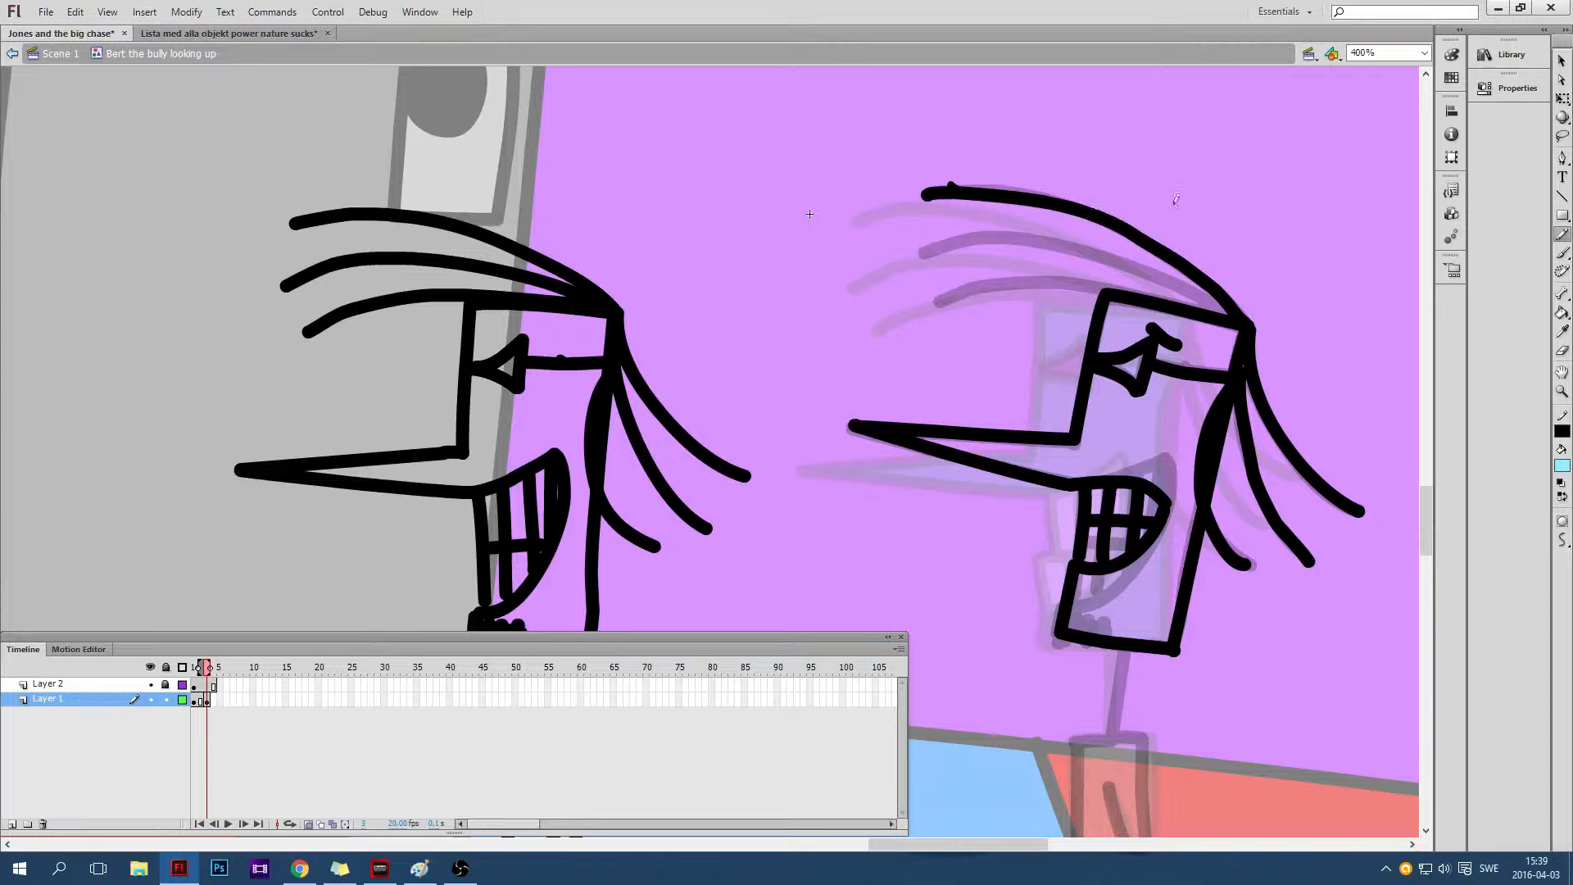
key("ctrl+z")
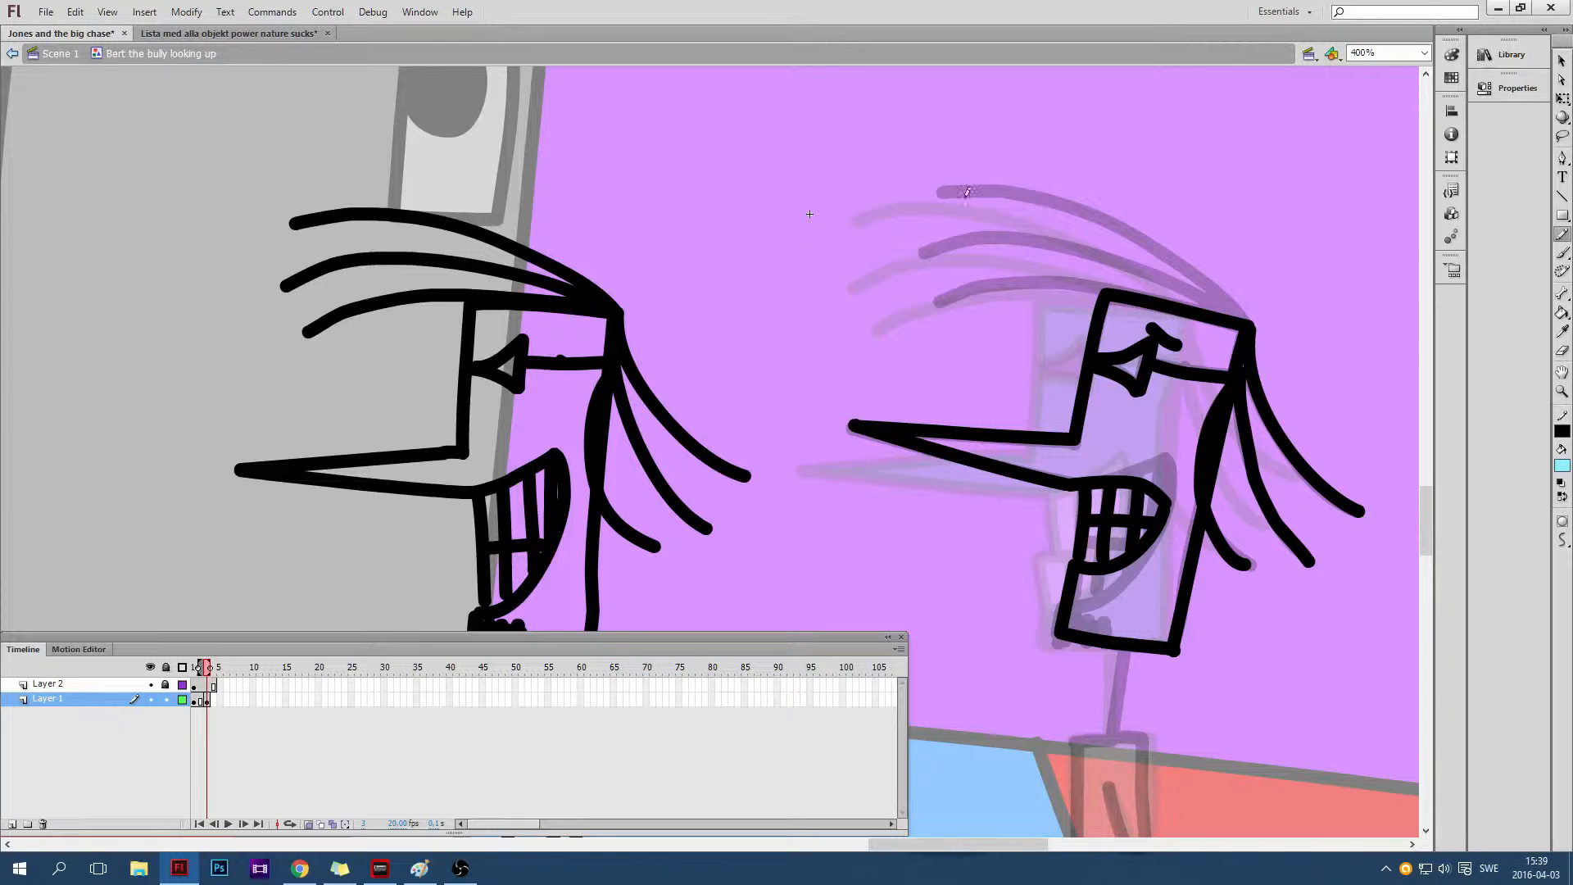
mouse_move(928, 195)
left_mouse_down()
mouse_move(1115, 218)
mouse_move(1251, 319)
left_mouse_up()
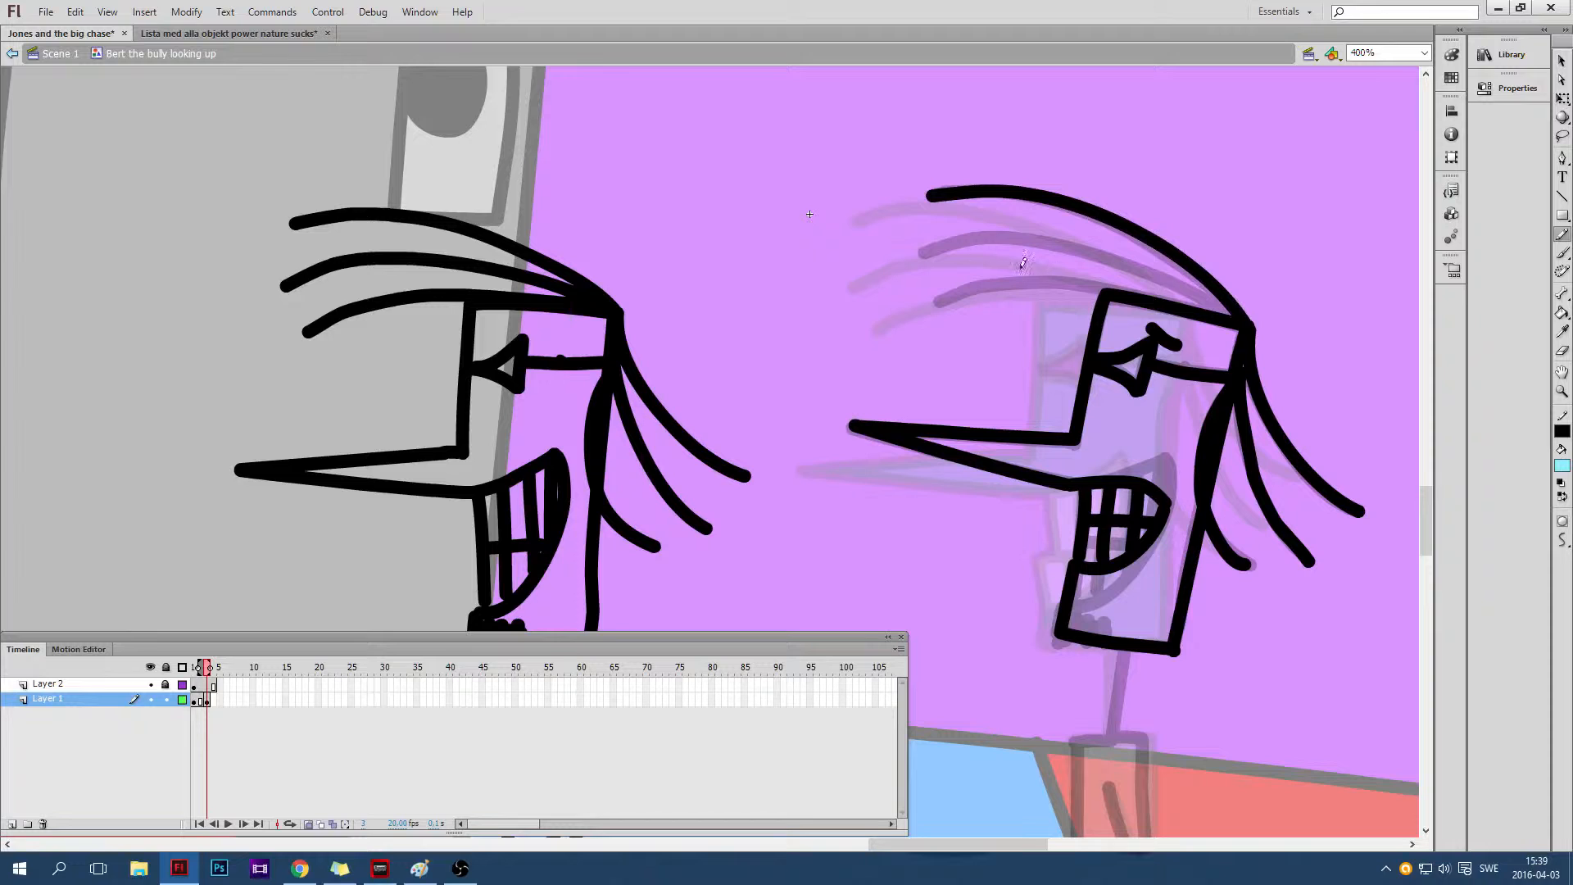
mouse_move(925, 250)
left_mouse_down()
mouse_move(1048, 239)
mouse_move(1231, 314)
left_mouse_up()
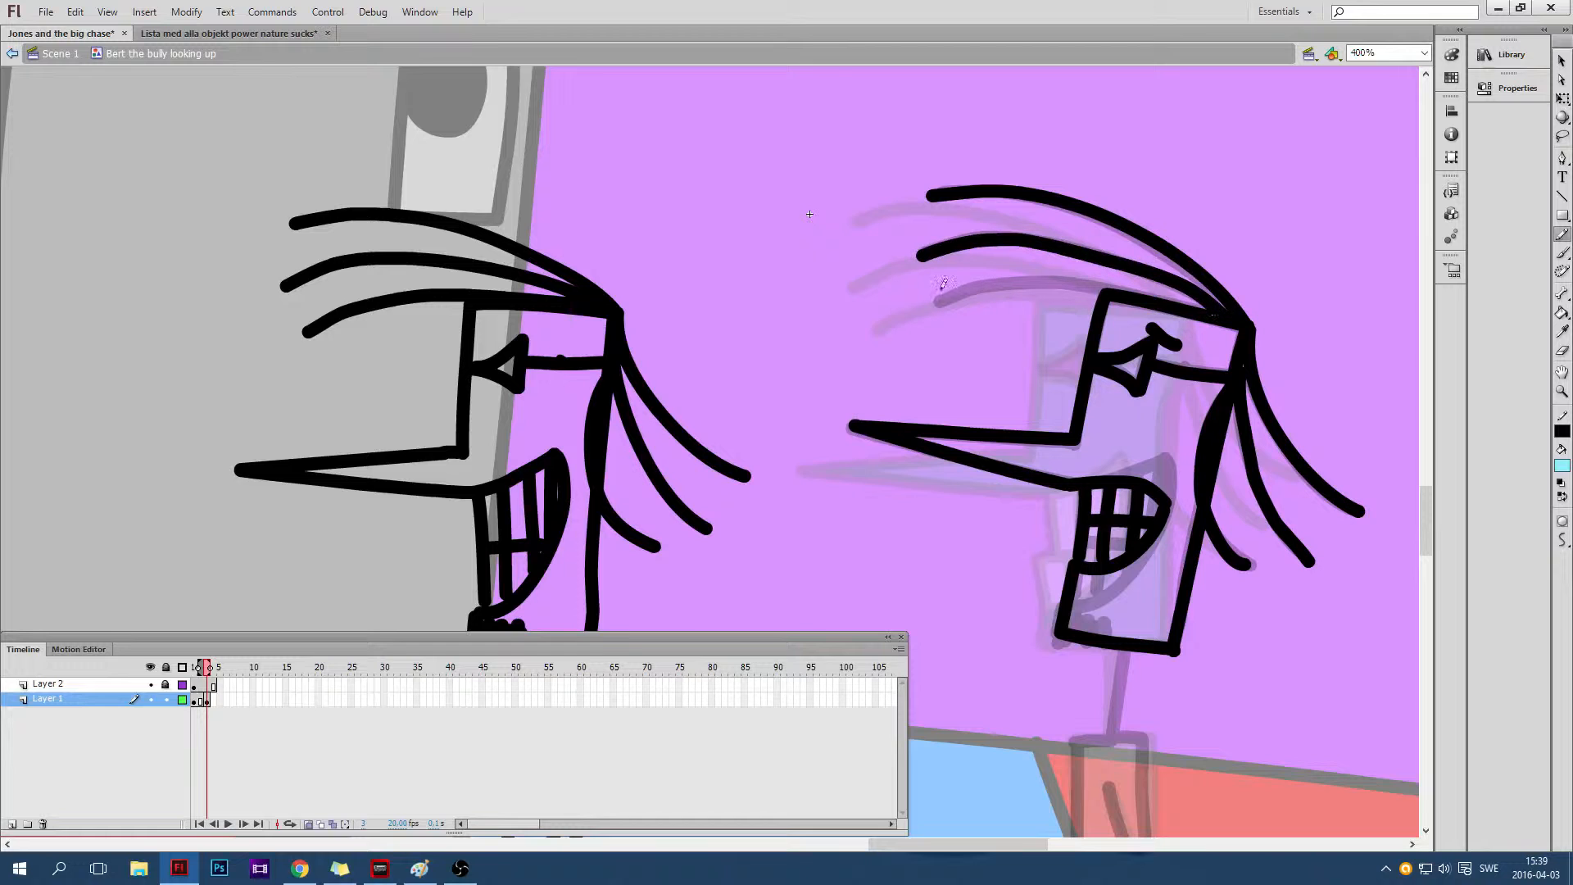
mouse_move(928, 309)
left_mouse_down()
mouse_move(1038, 275)
mouse_move(1132, 290)
left_mouse_up()
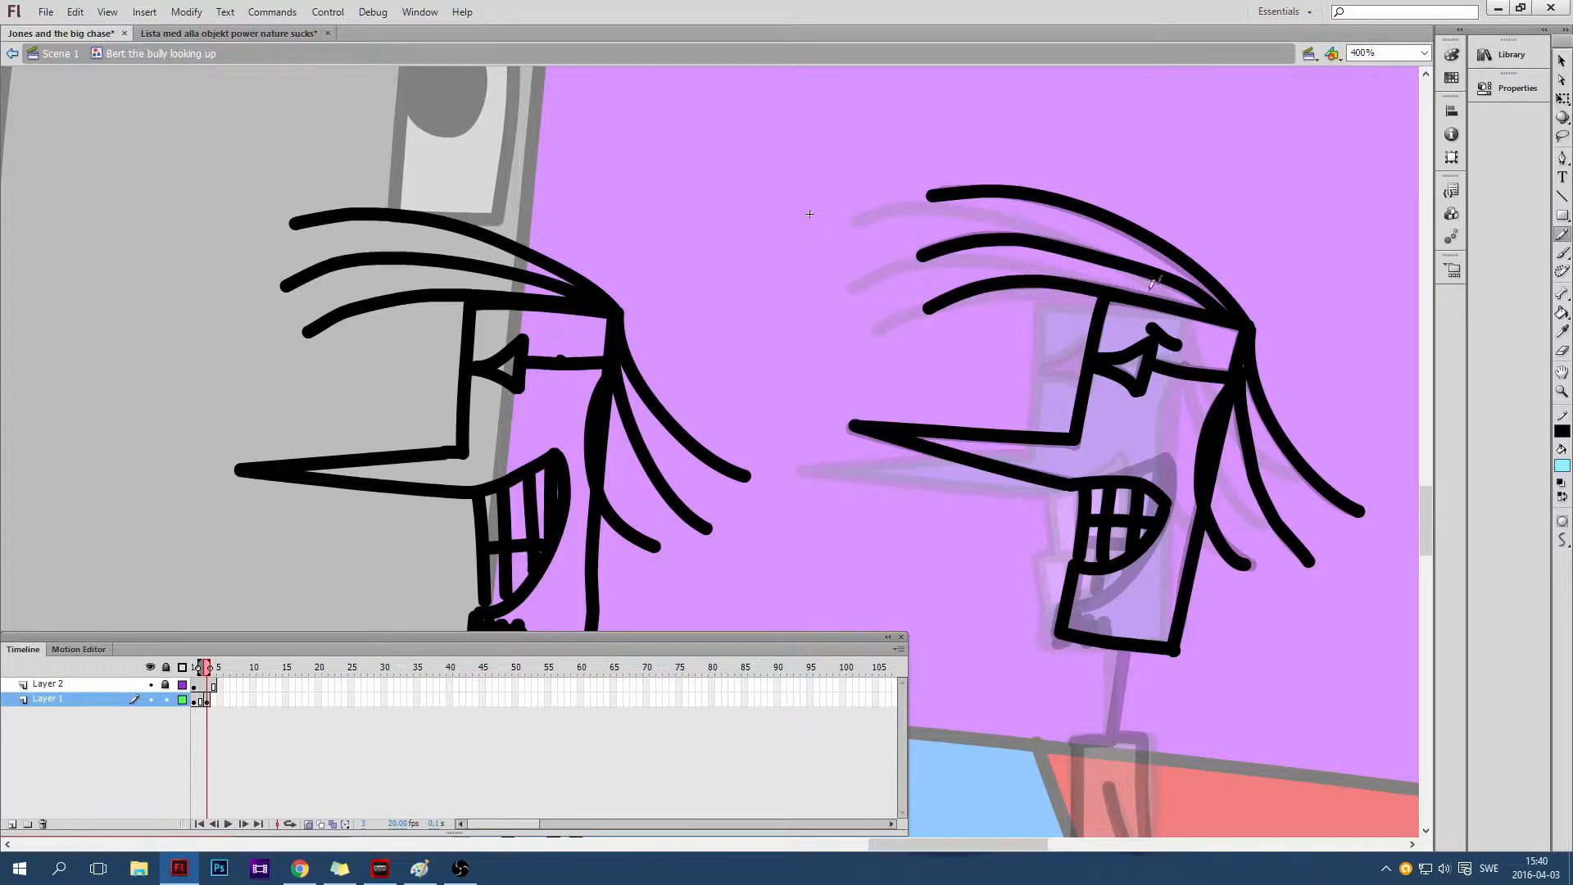
Delete the stray line end at the lower back corner of the bully's jaw
scroll(1069, 185, "down", 2)
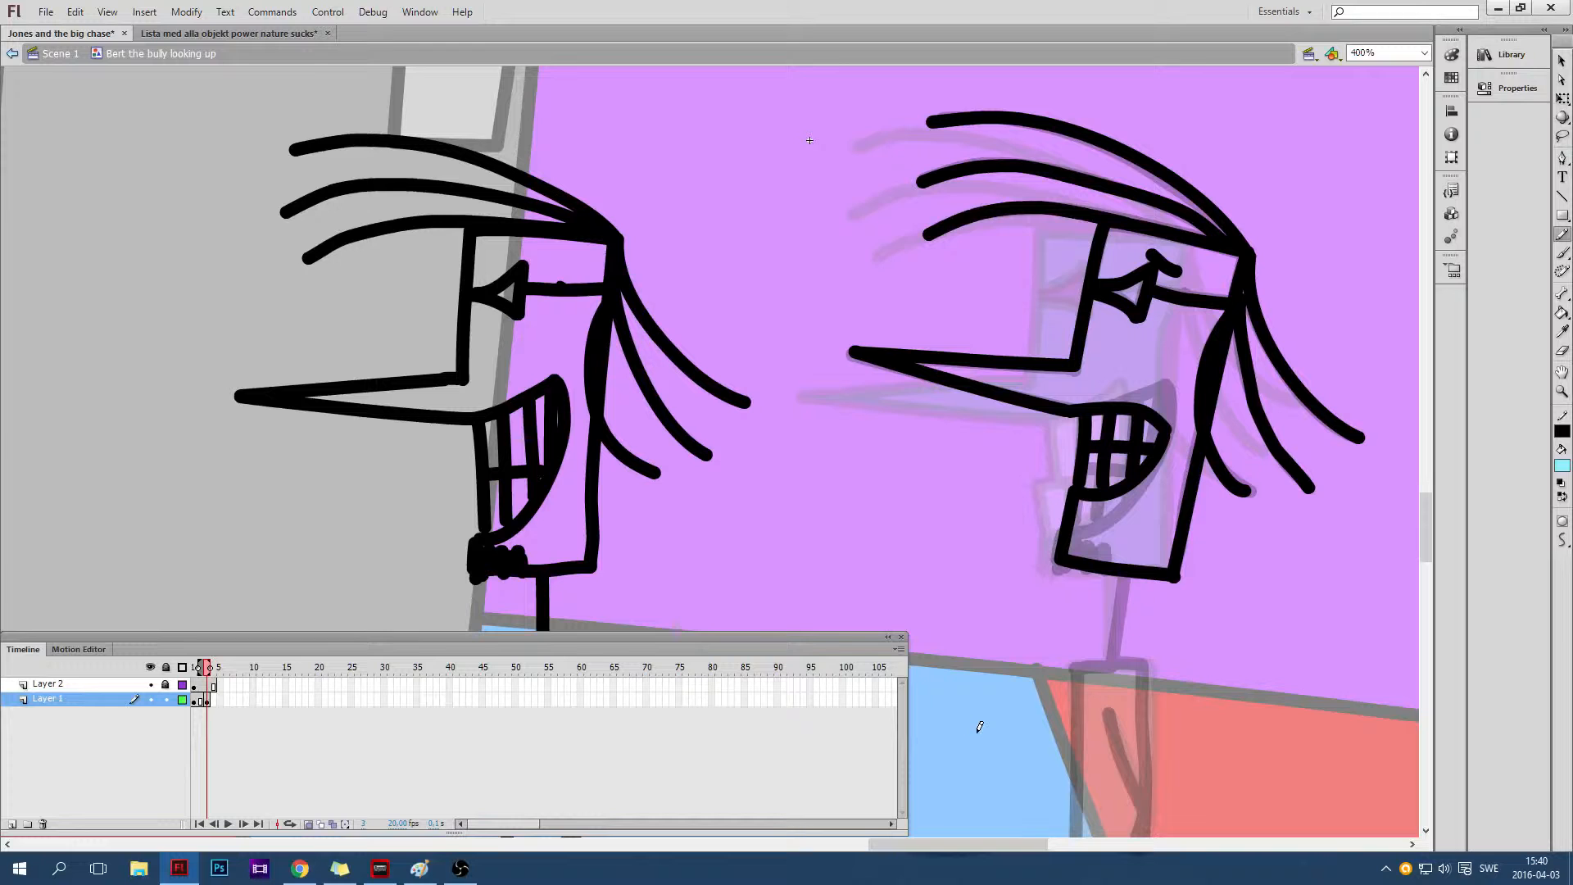
left_click_drag(942, 844, 975, 844)
scroll(934, 568, "down", 4)
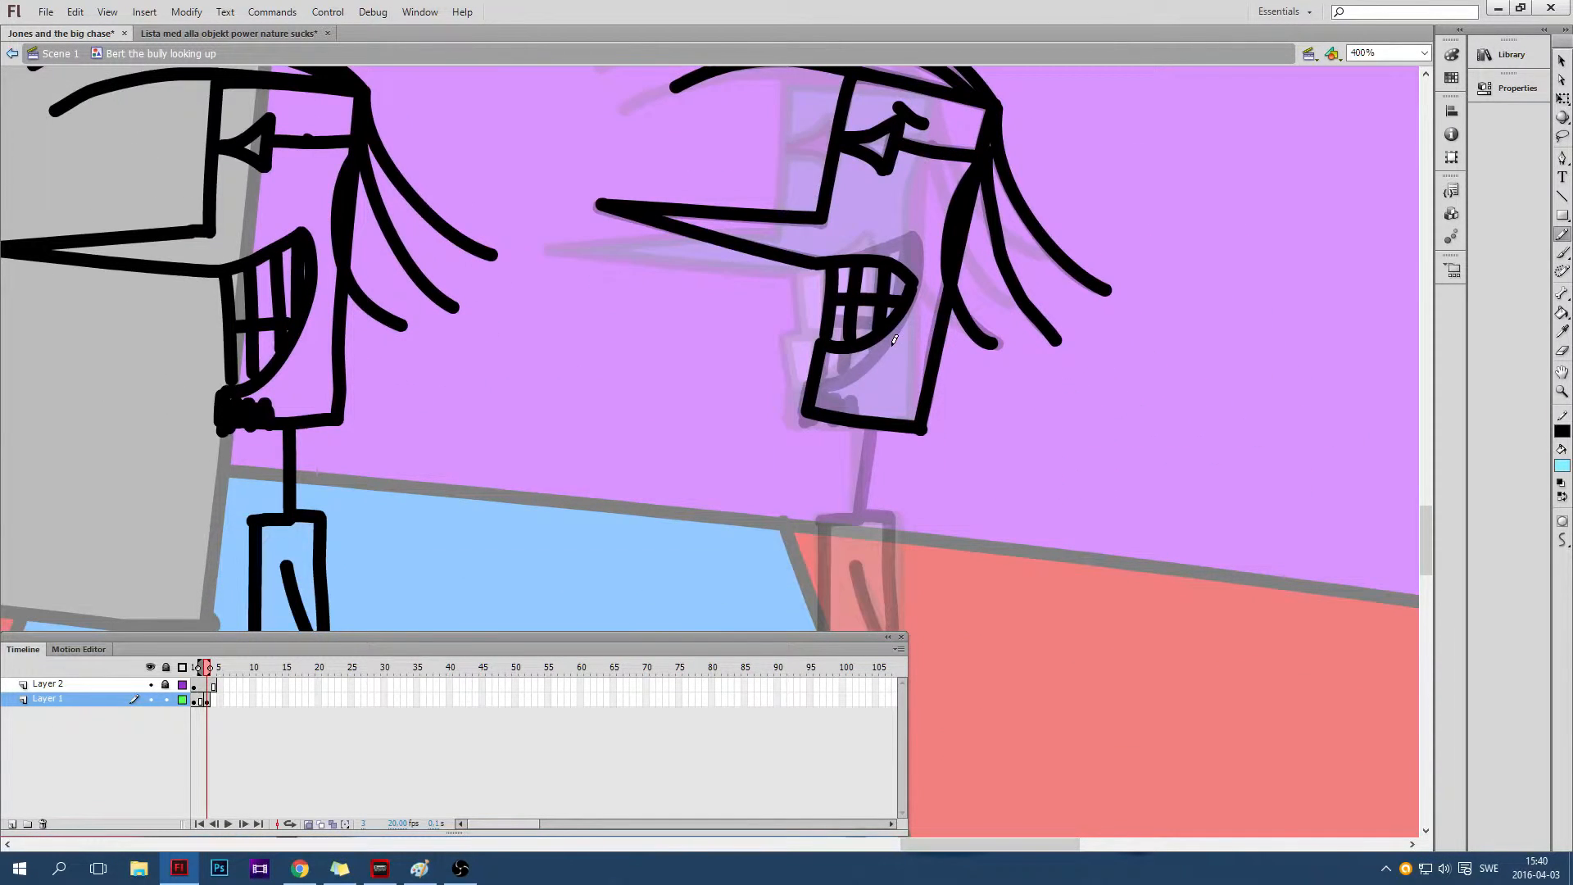
scroll(892, 341, "up", 2)
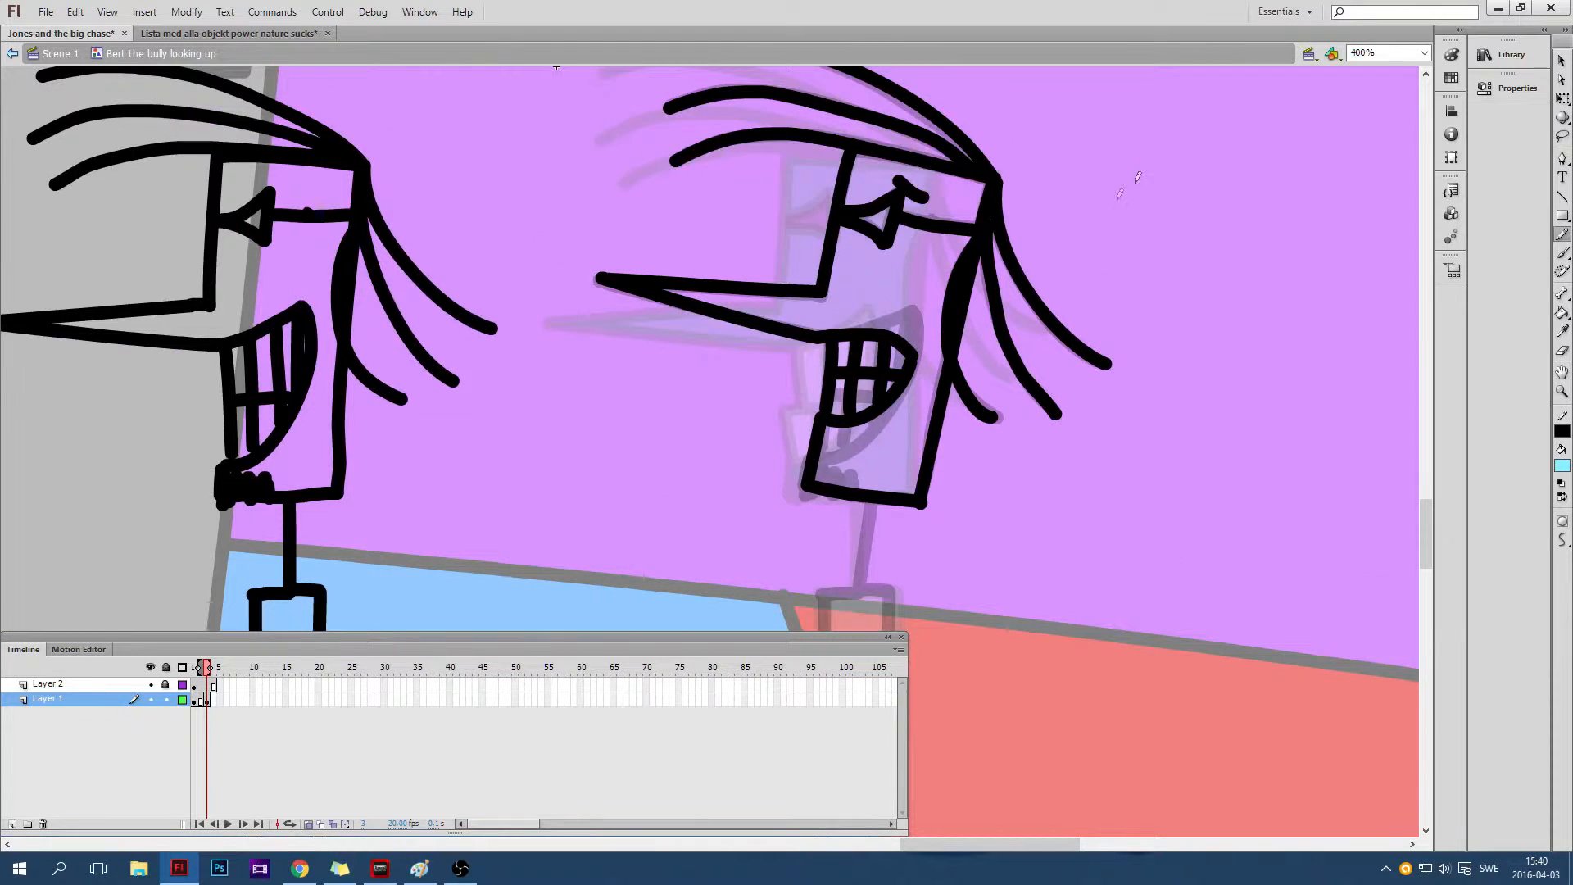
left_click(1561, 60)
left_click(924, 504)
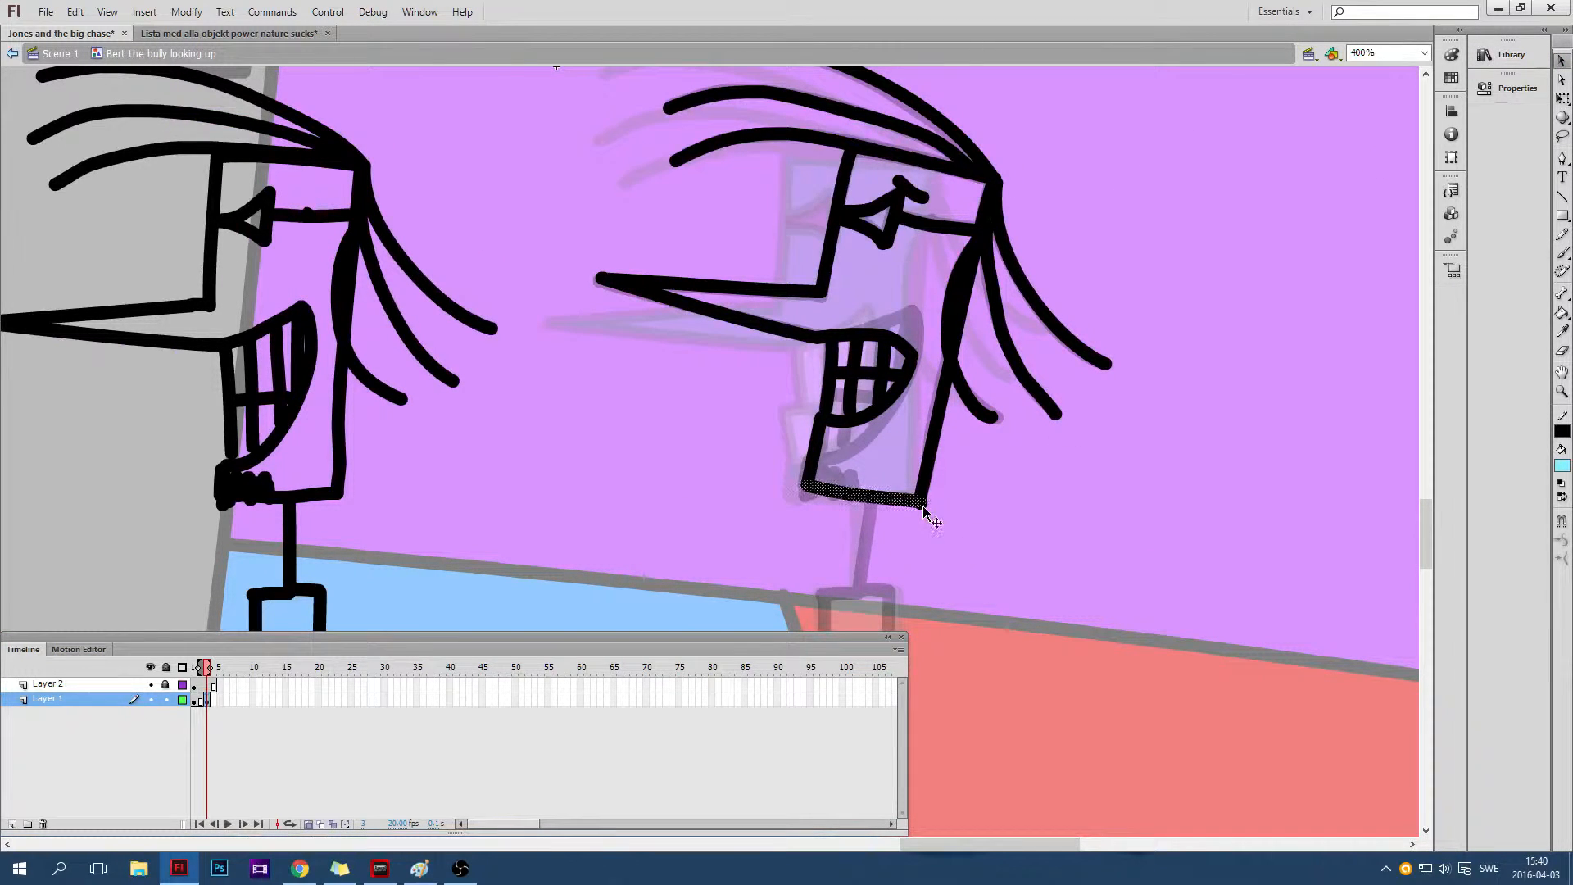
left_click(925, 505)
key("Delete")
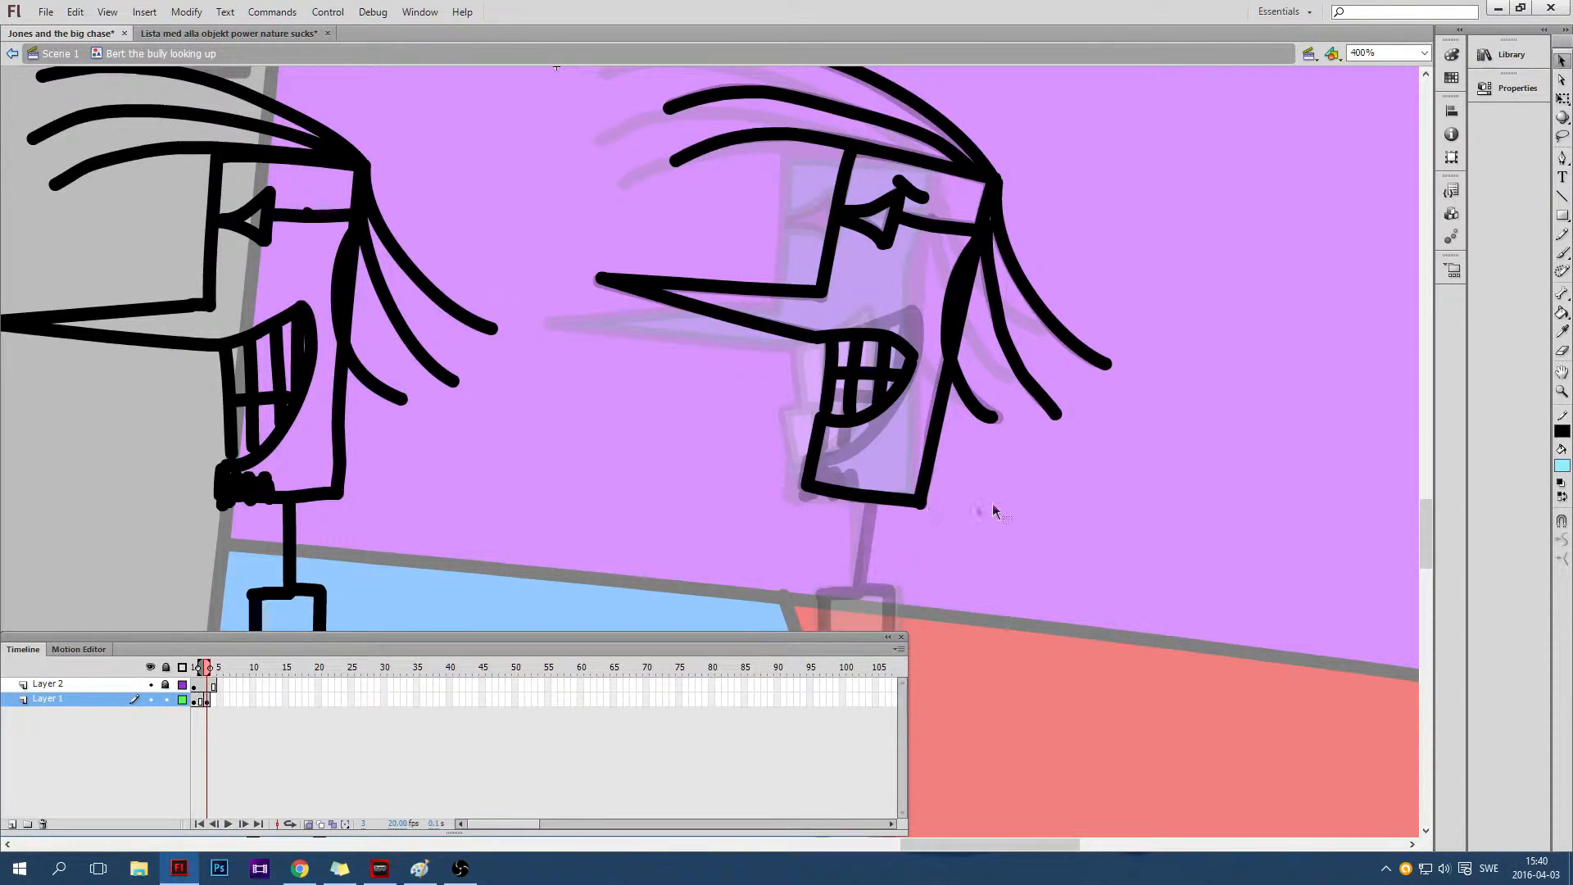
Delete the short brow stroke above the triangular eye
left_click(1561, 235)
scroll(1066, 324, "down", 2)
scroll(975, 312, "down", 1)
scroll(971, 305, "up", 4)
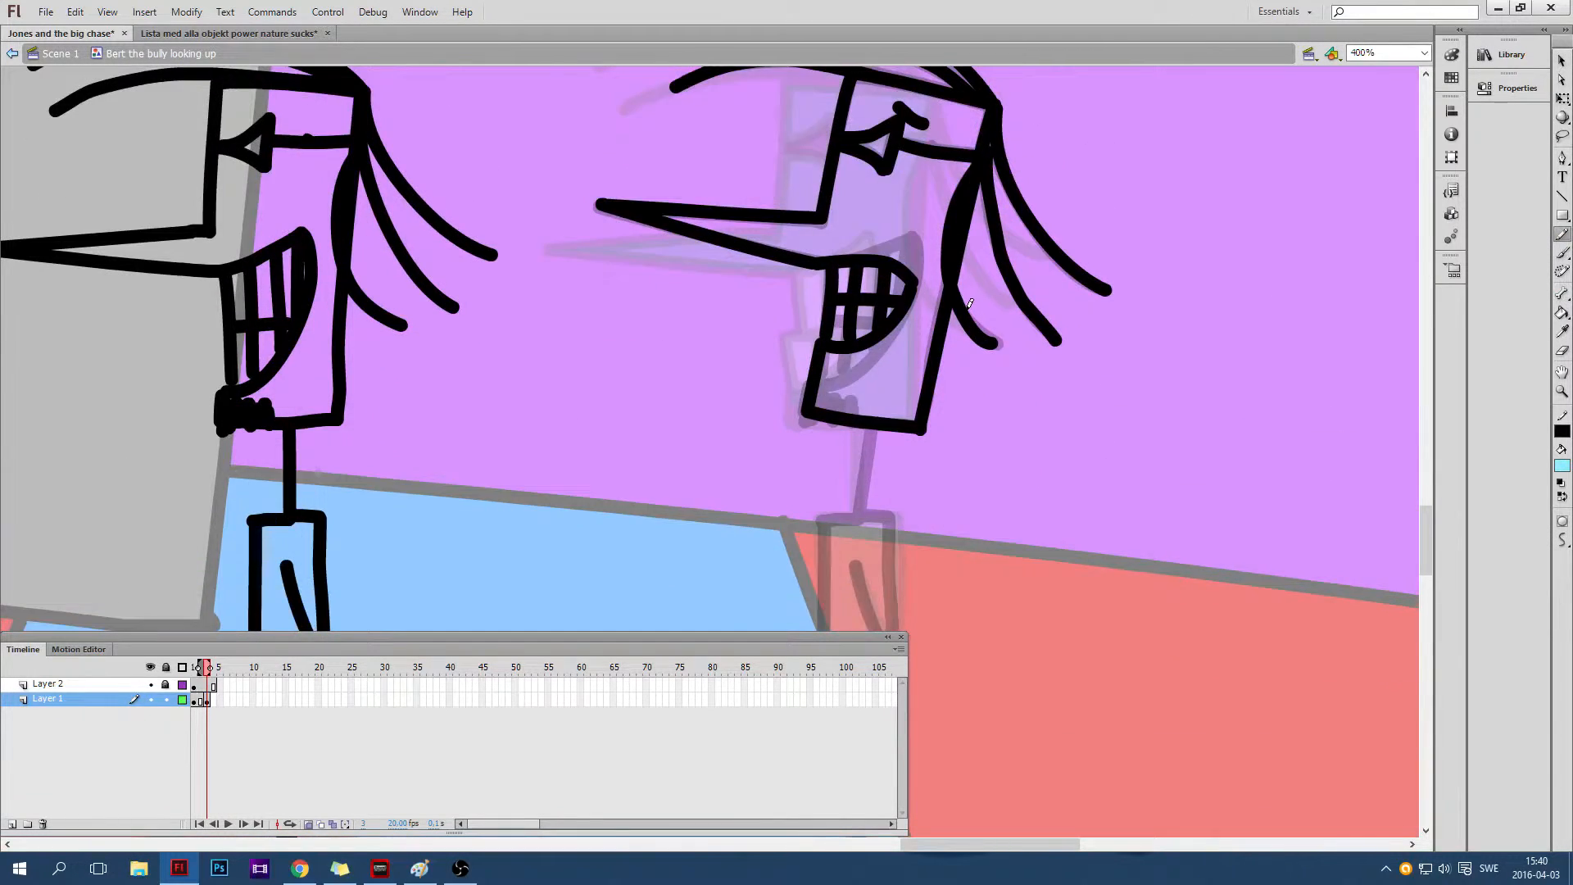
scroll(969, 305, "down", 1)
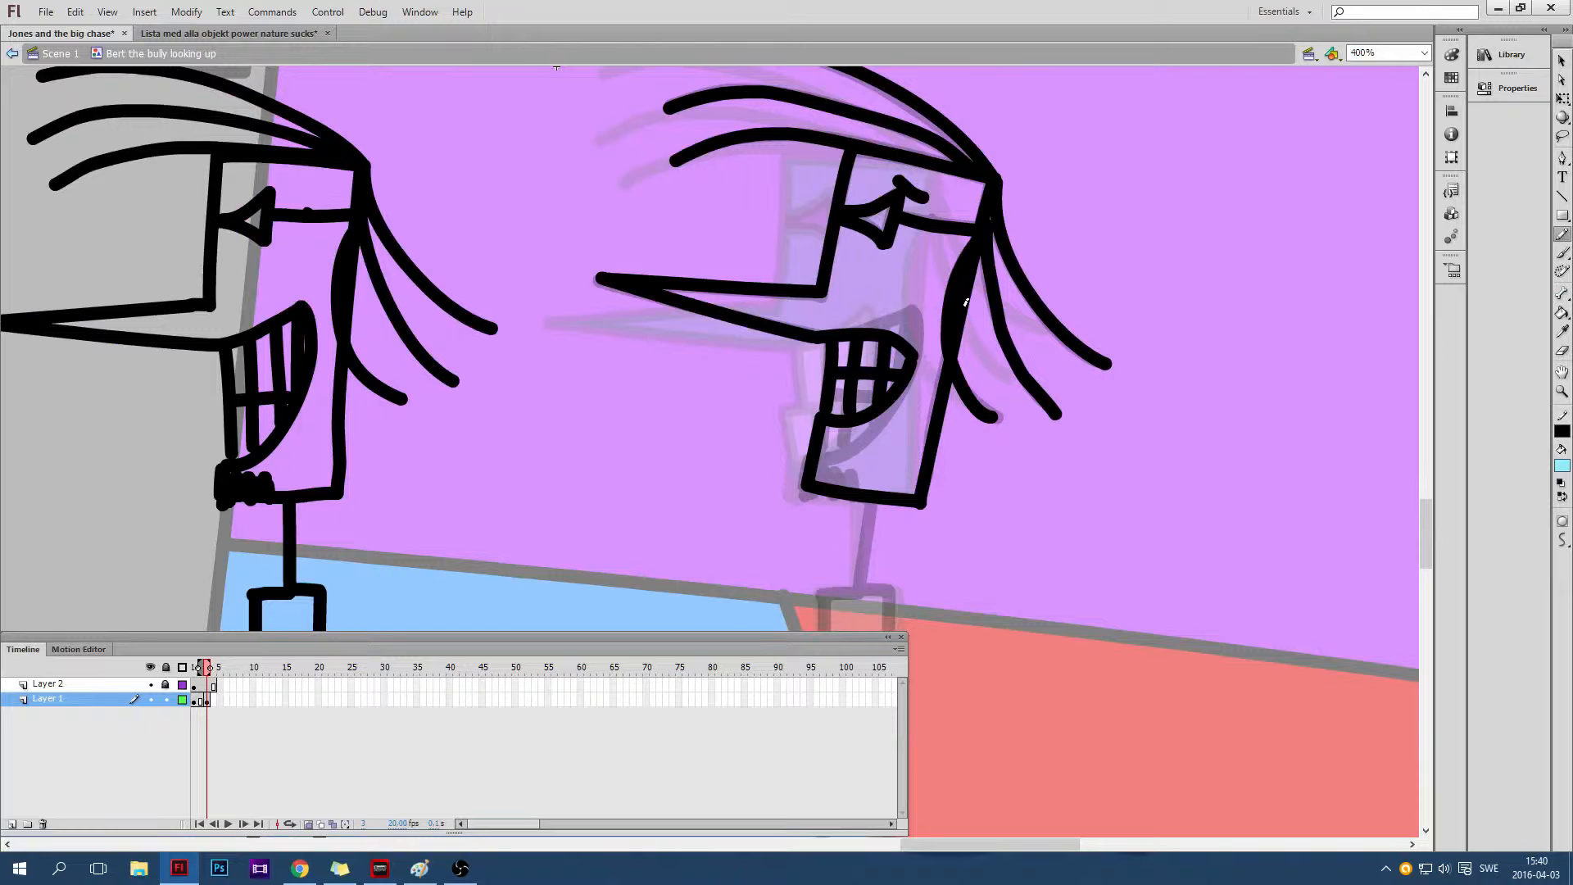
left_click(1562, 60)
left_click(928, 199)
key("Delete")
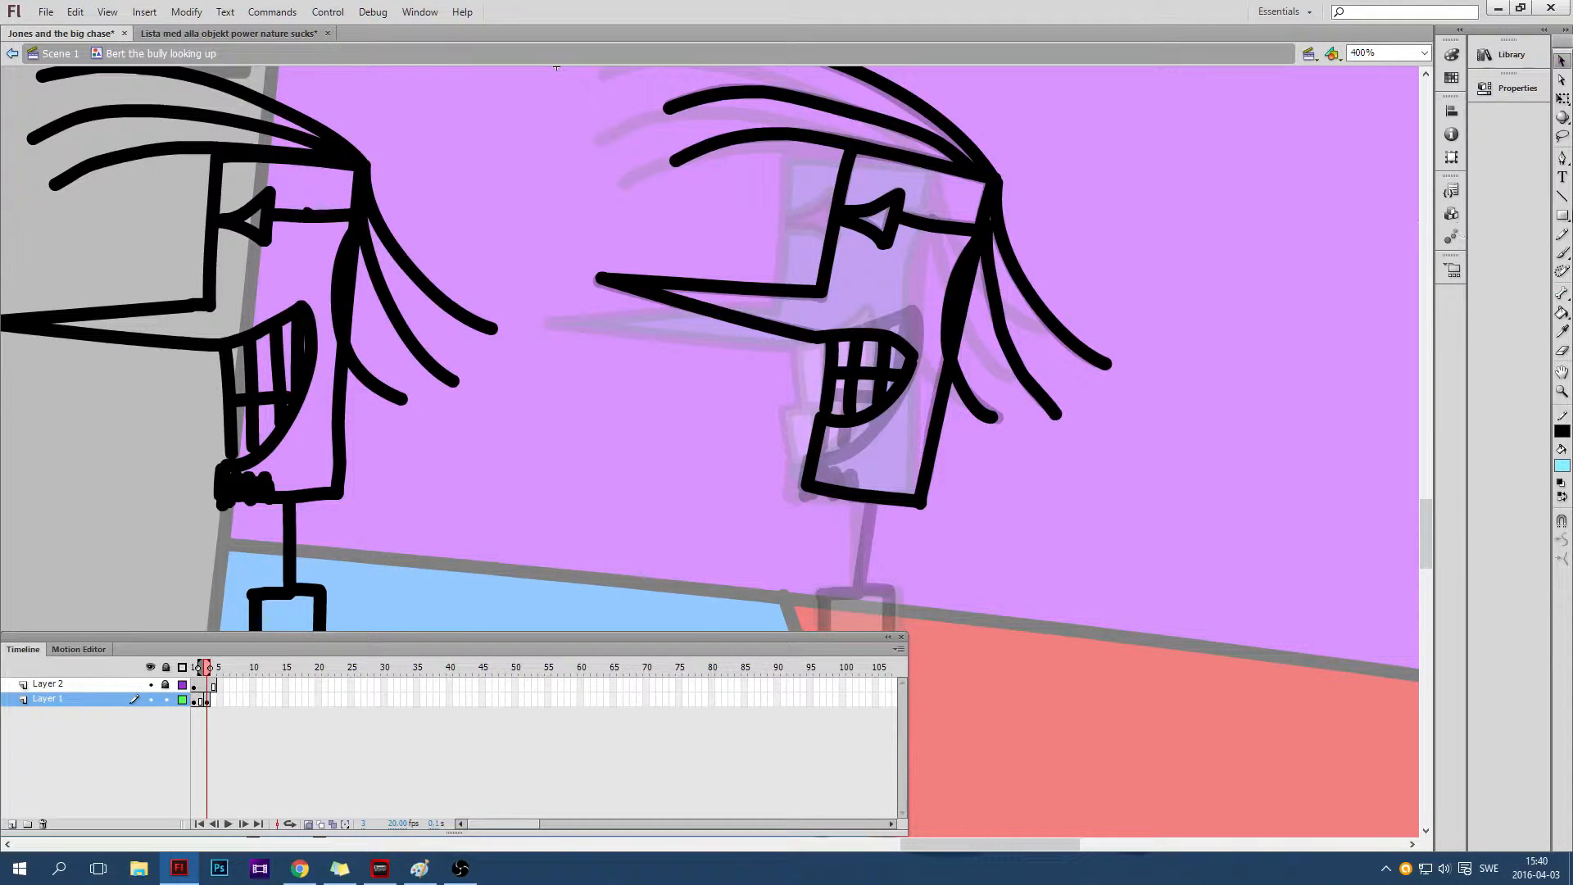
Redraw the brow with the Pencil tool as a short slanted stroke from the head's top line down behind the eye
left_click(1561, 235)
left_click_drag(911, 200, 904, 161)
key("ctrl+z")
left_click_drag(918, 212, 912, 155)
key("ctrl+z")
key("ctrl+z")
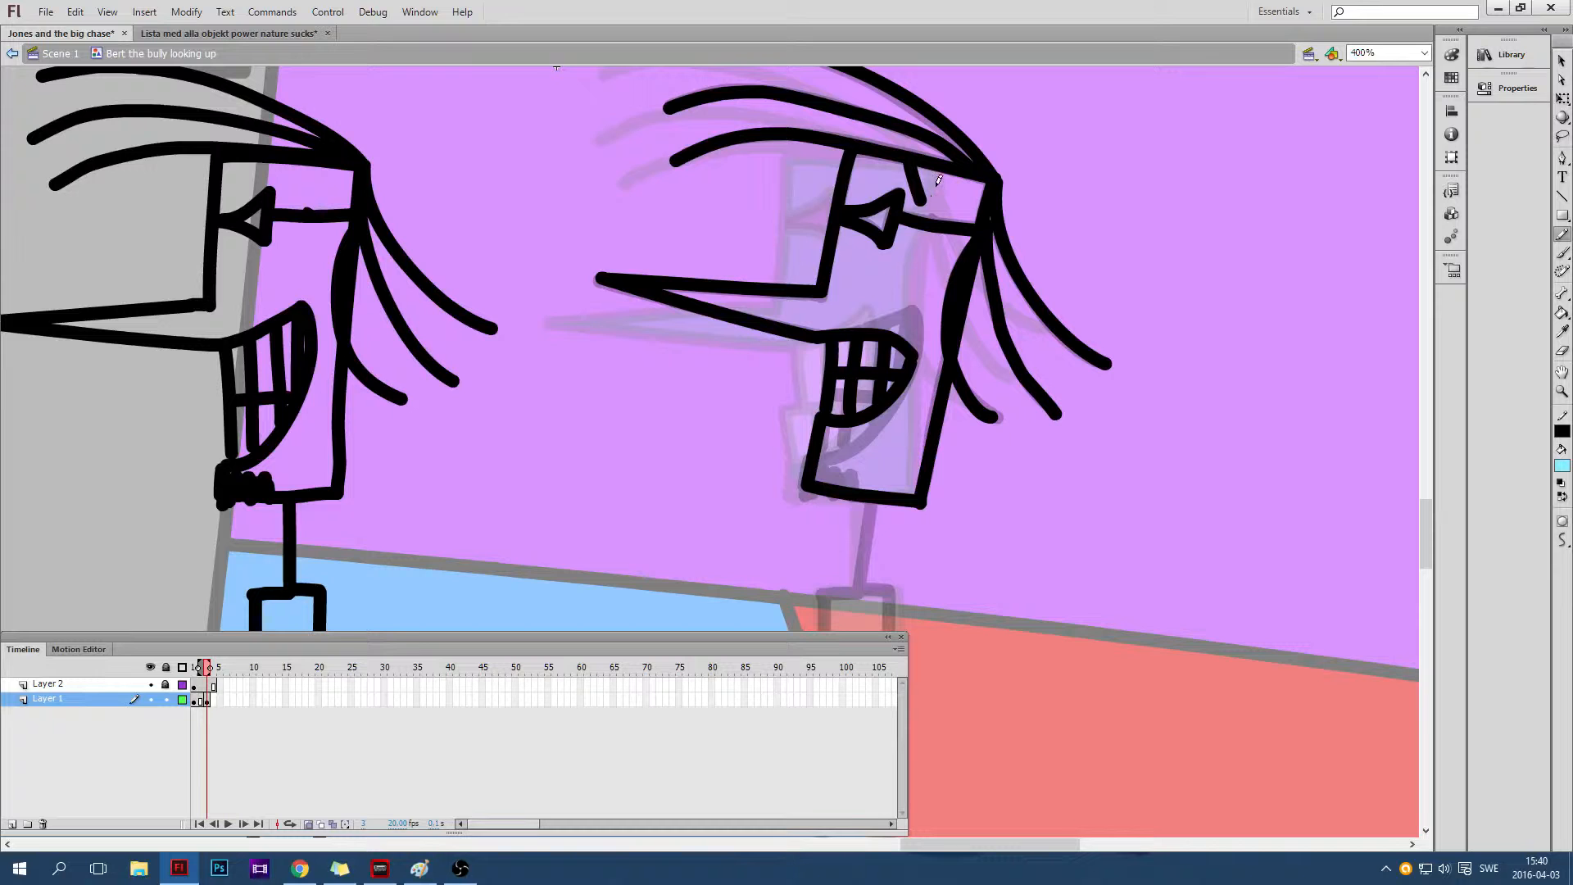
Scribble the small dark beard on the chin's front corner and draw the slanted neck line down to the body
scroll(940, 173, "down", 2)
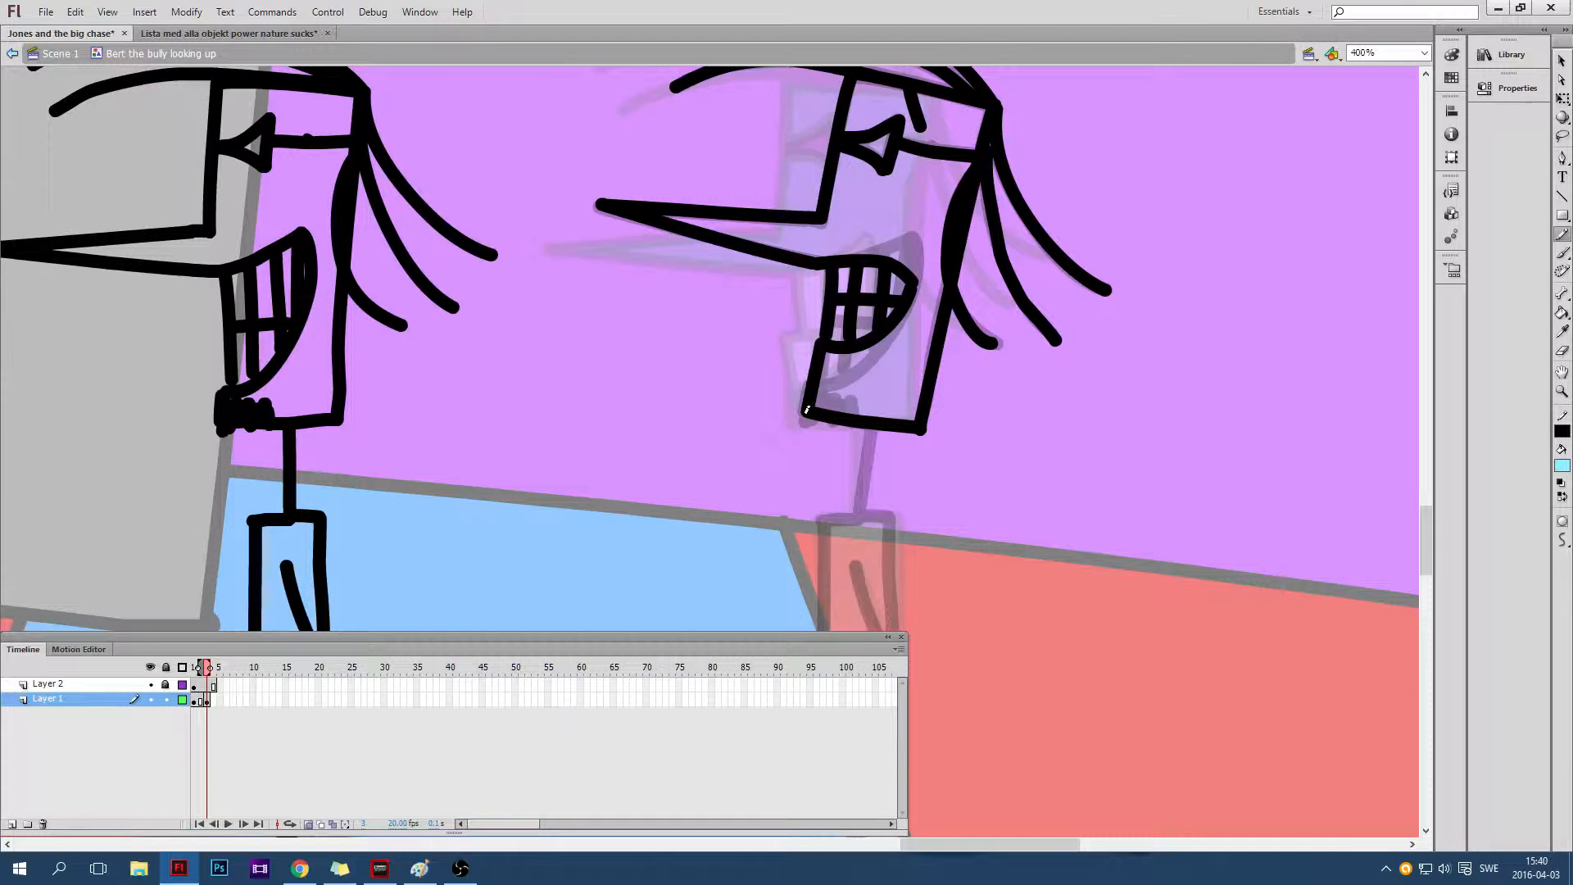
left_click_drag(813, 402, 855, 413)
scroll(908, 339, "down", 2)
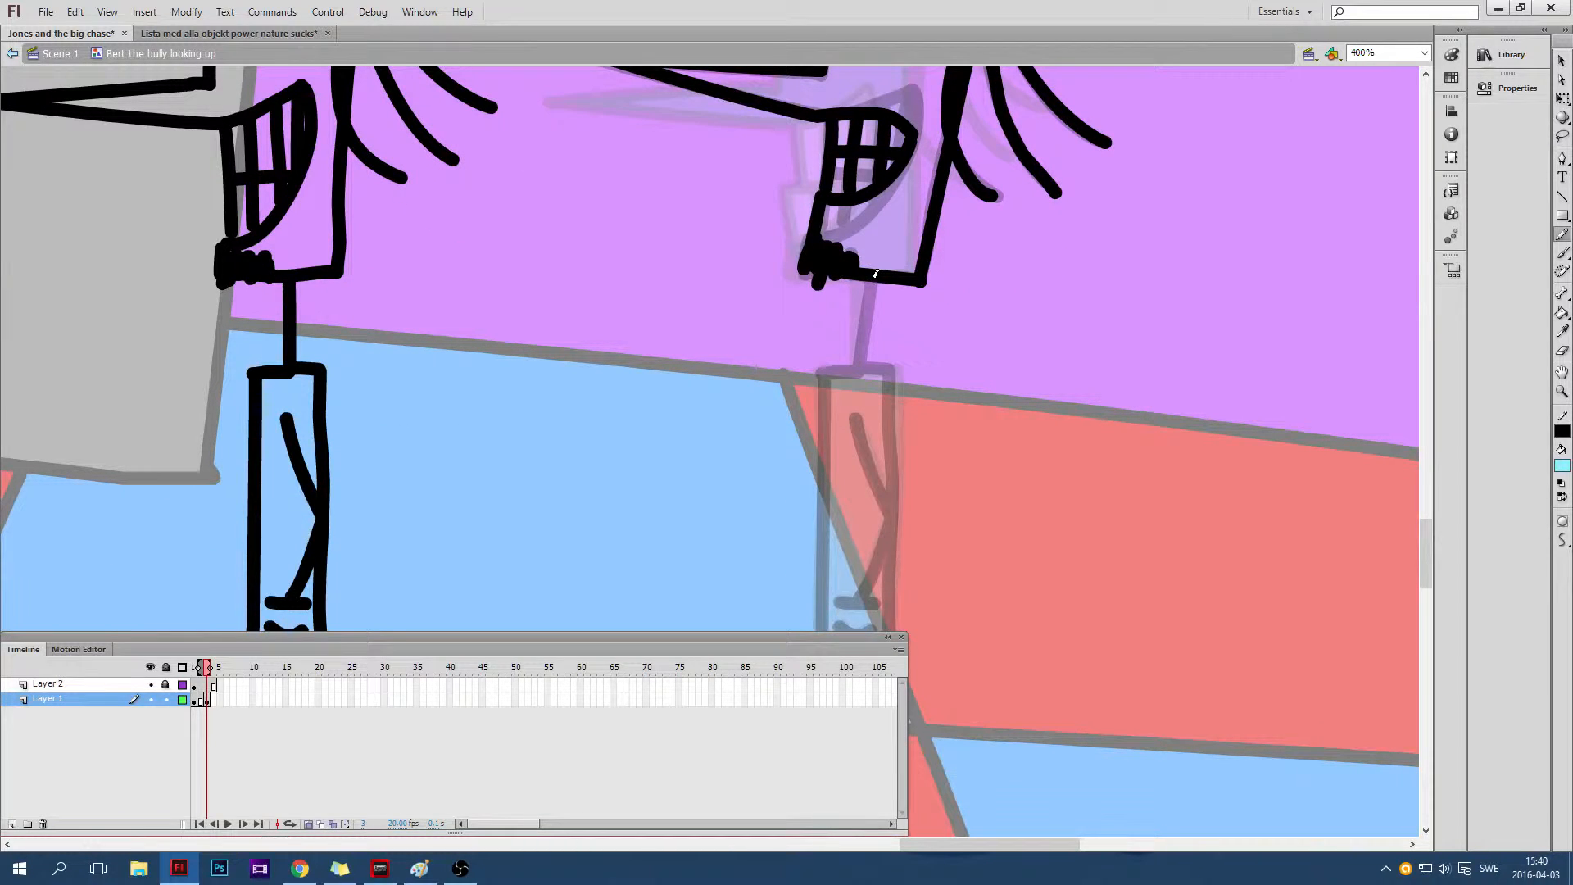
left_click_drag(875, 273, 853, 371)
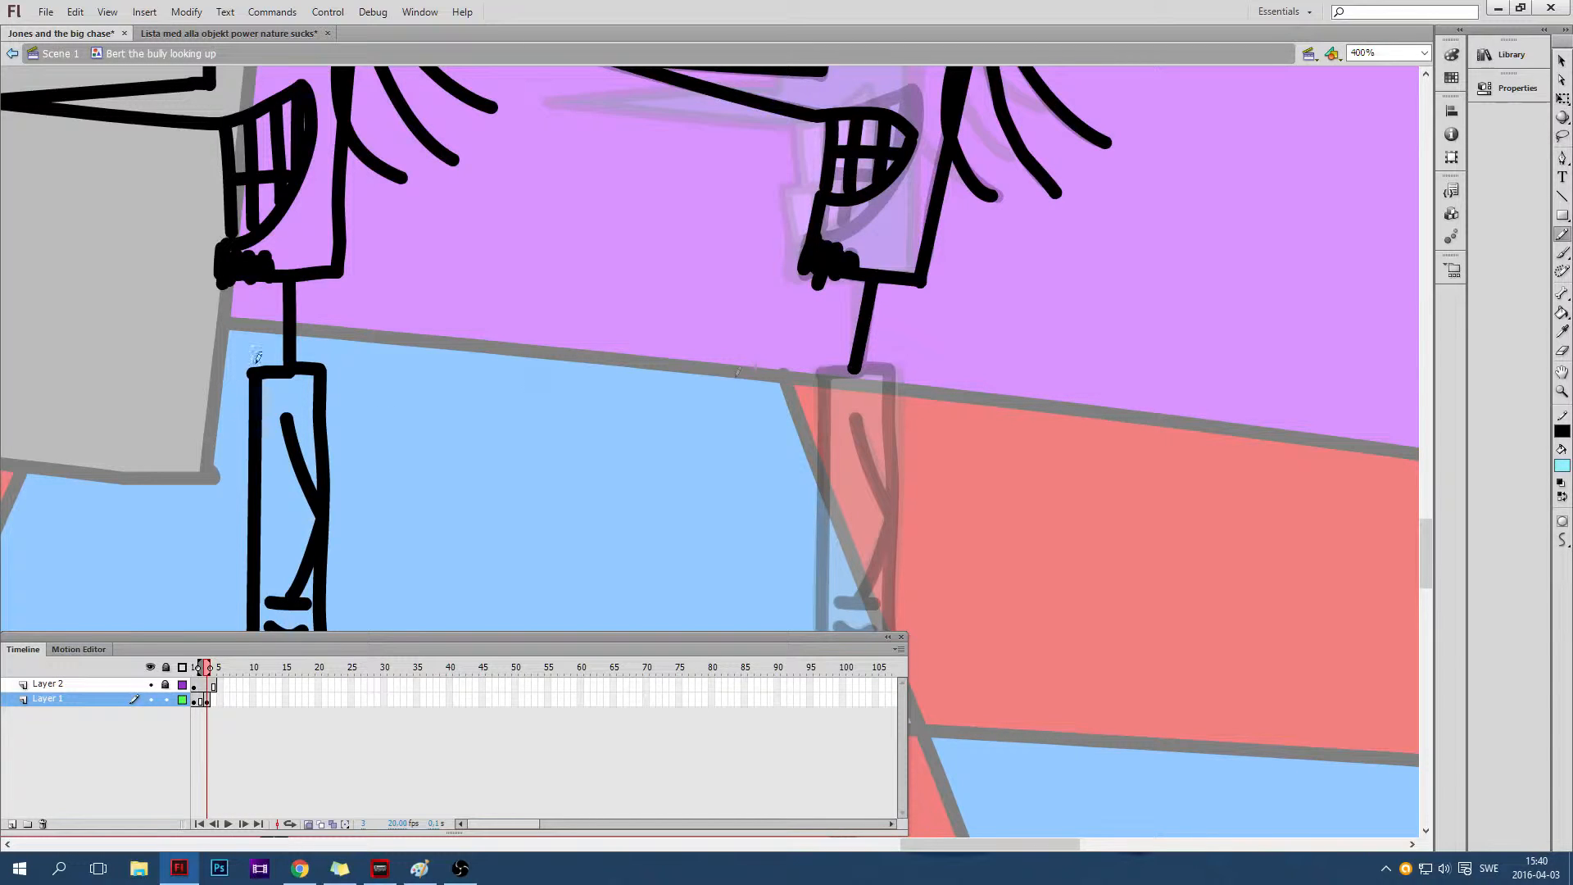
Draw the top edge and straight front side of the narrow rectangular torso over the onion-skin ghost
left_click_drag(826, 369, 891, 370)
scroll(891, 368, "down", 2)
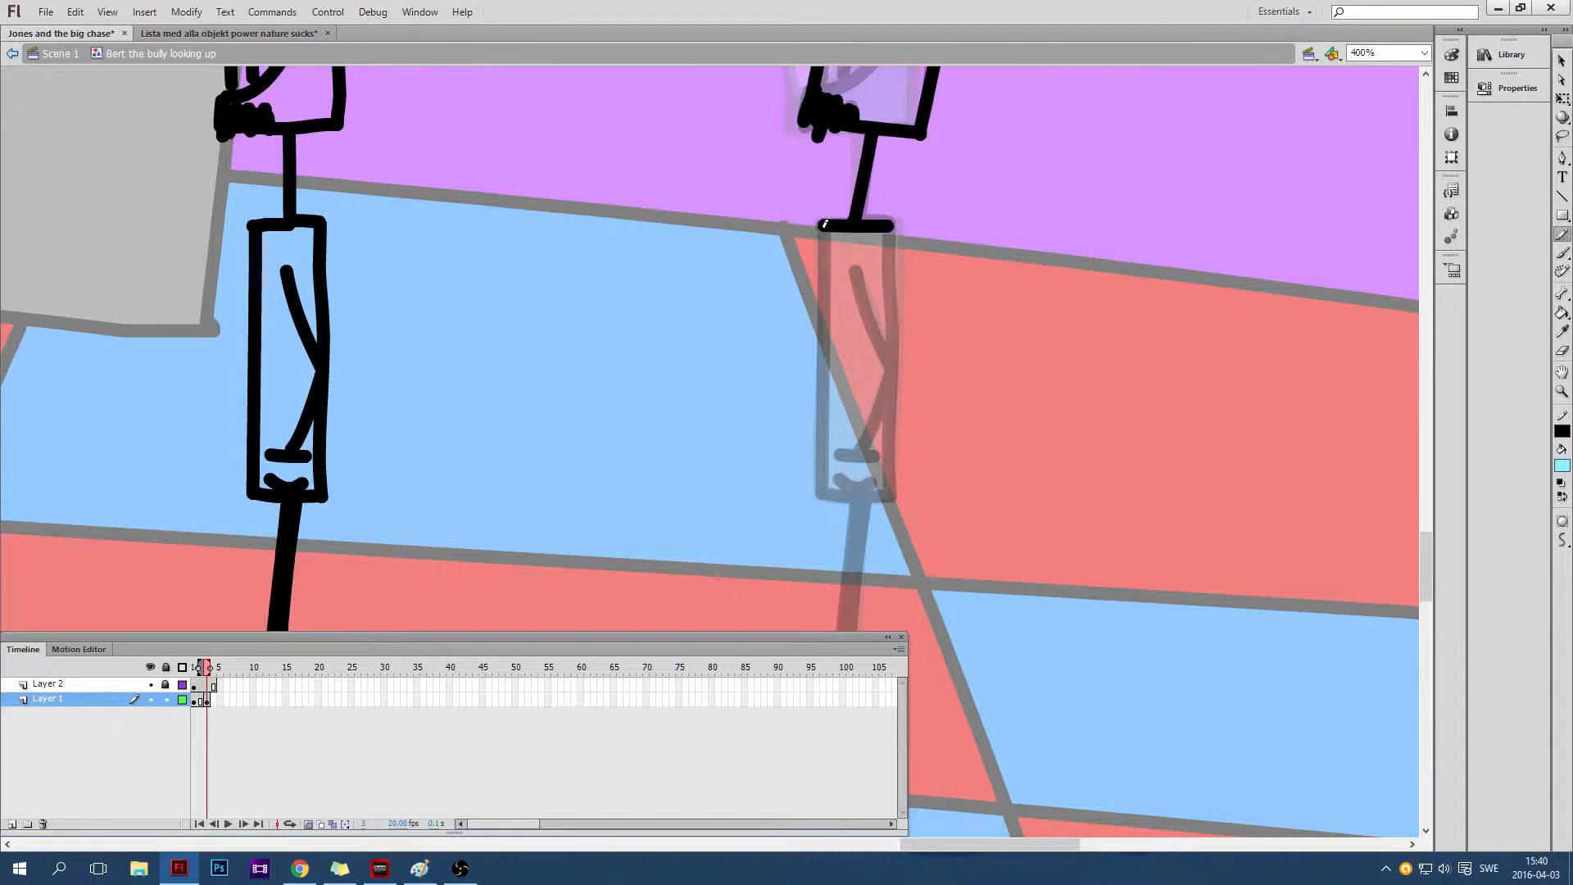
left_click_drag(826, 221, 826, 488)
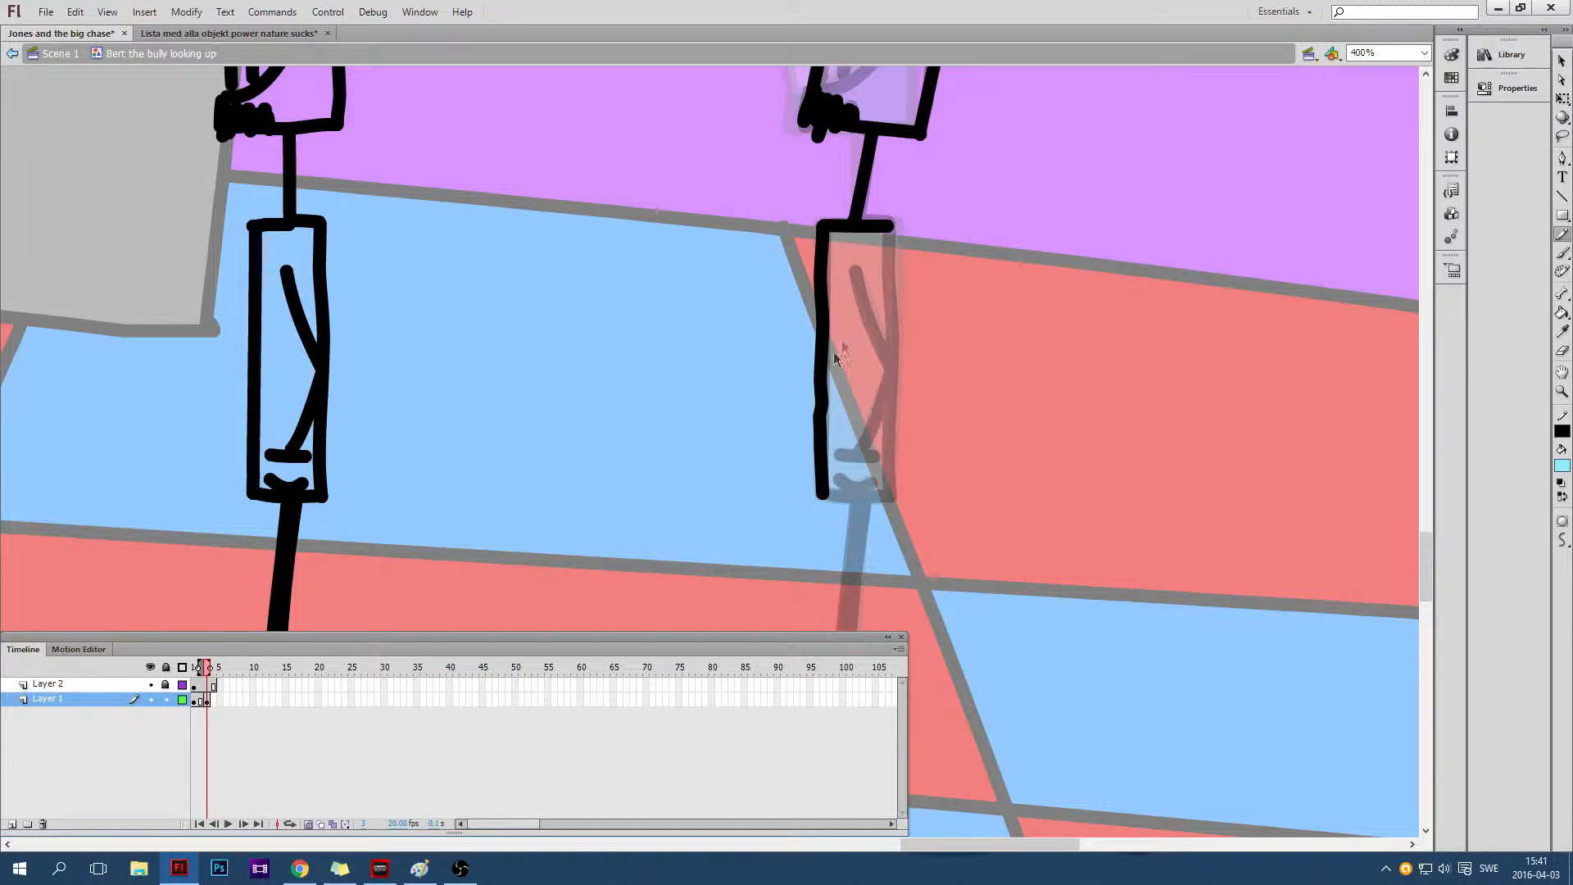
key("ctrl+z")
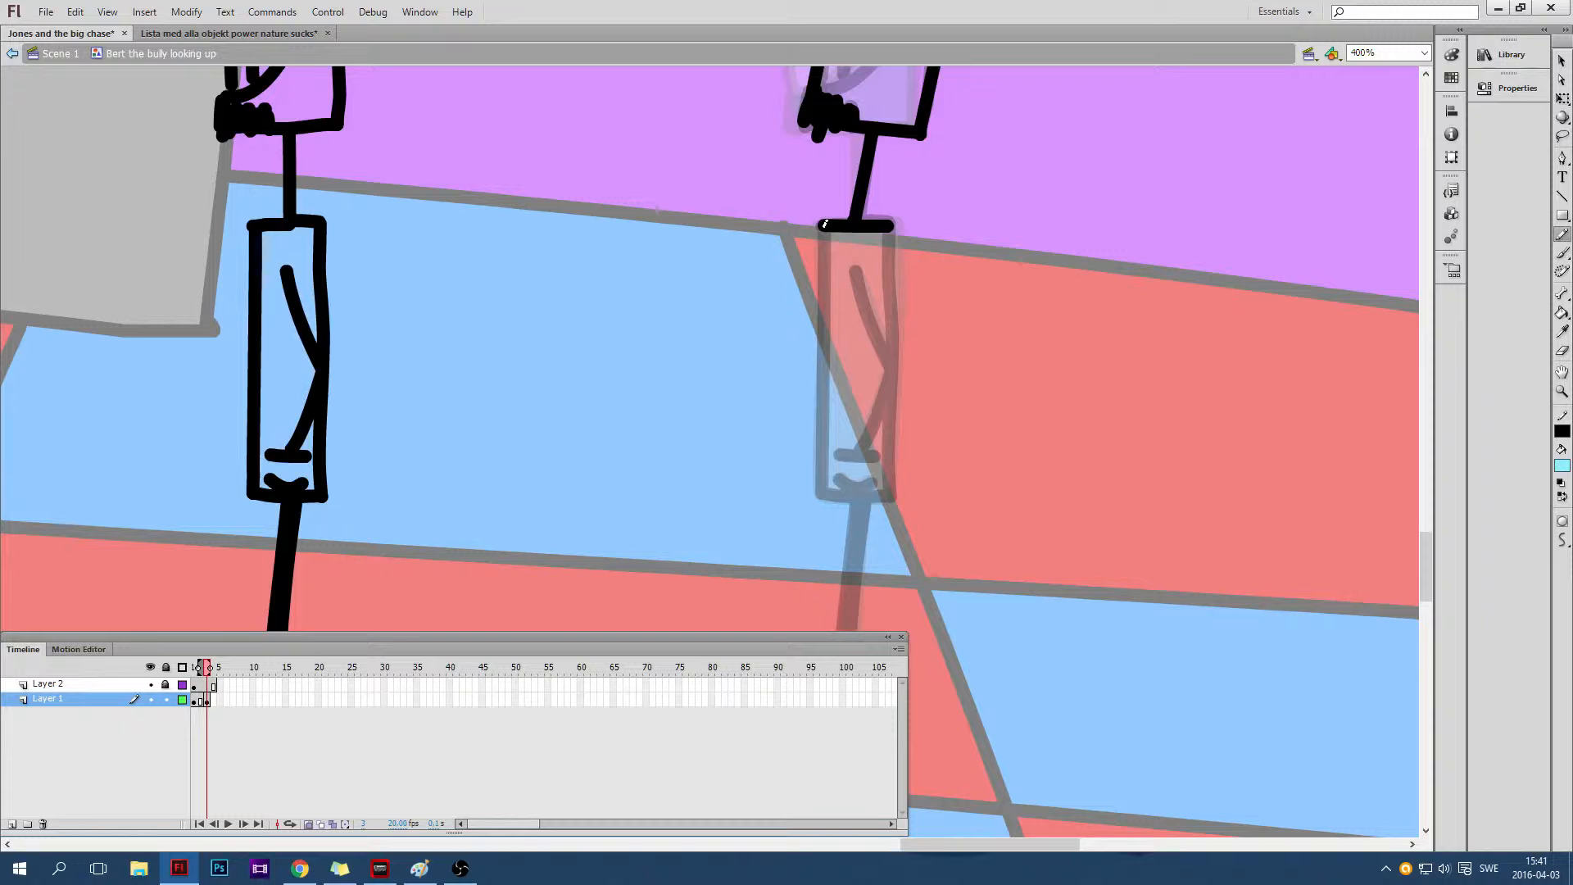
left_click_drag(825, 222, 826, 286)
key("v")
left_click_drag(821, 293, 822, 503)
key("y")
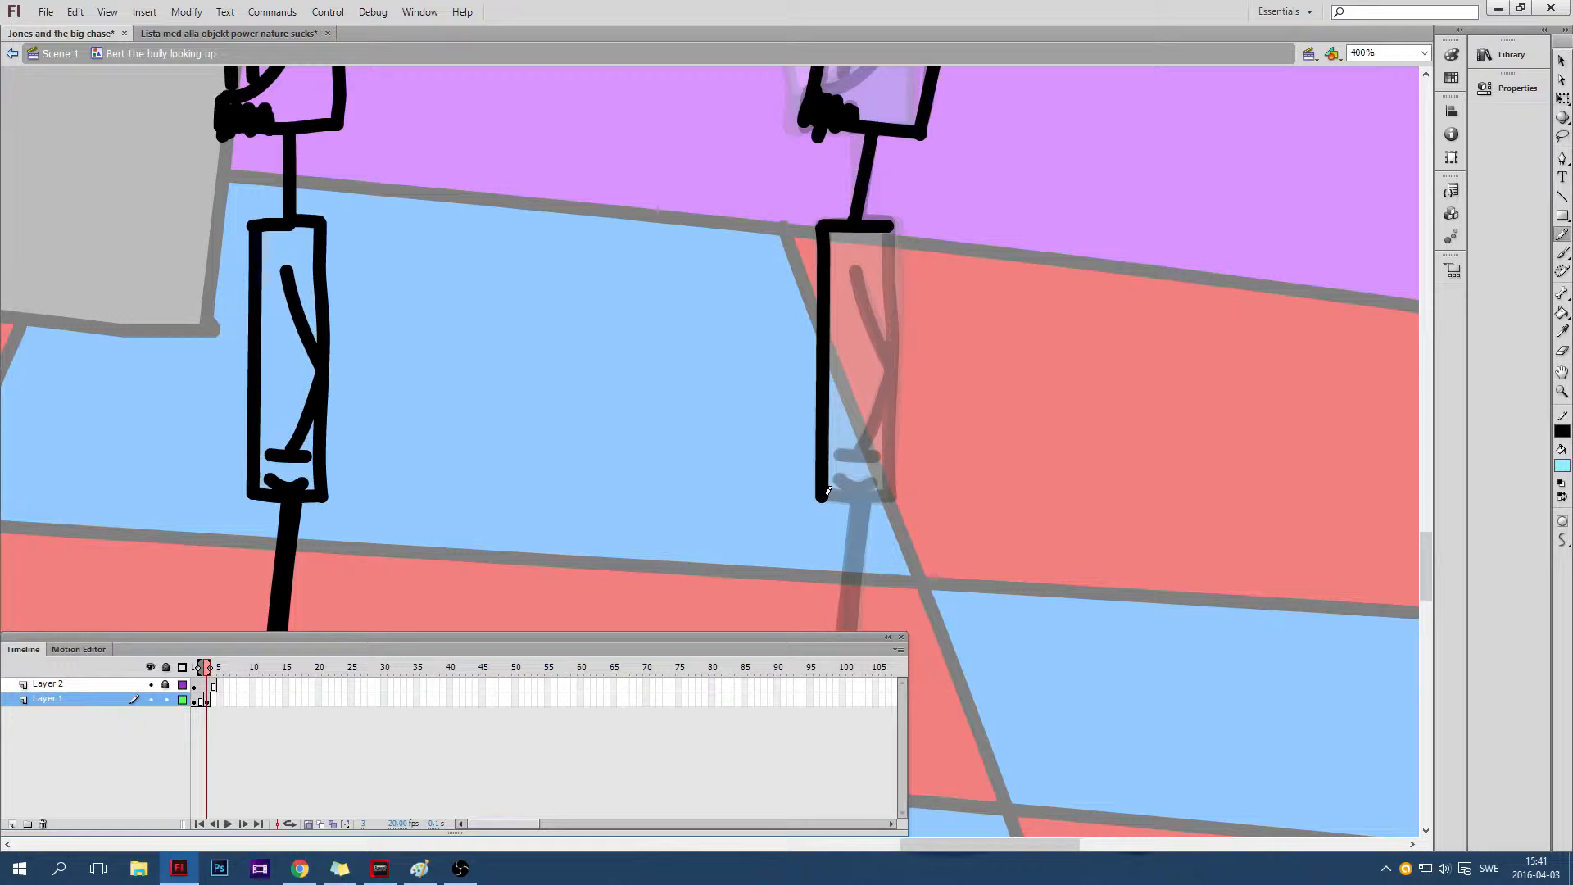
Draw the torso's bottom edge and back side, stretching the back line up to the top corner to close the rectangle
left_click_drag(827, 495, 885, 492)
left_click_drag(826, 492, 891, 490)
left_click_drag(893, 490, 893, 433)
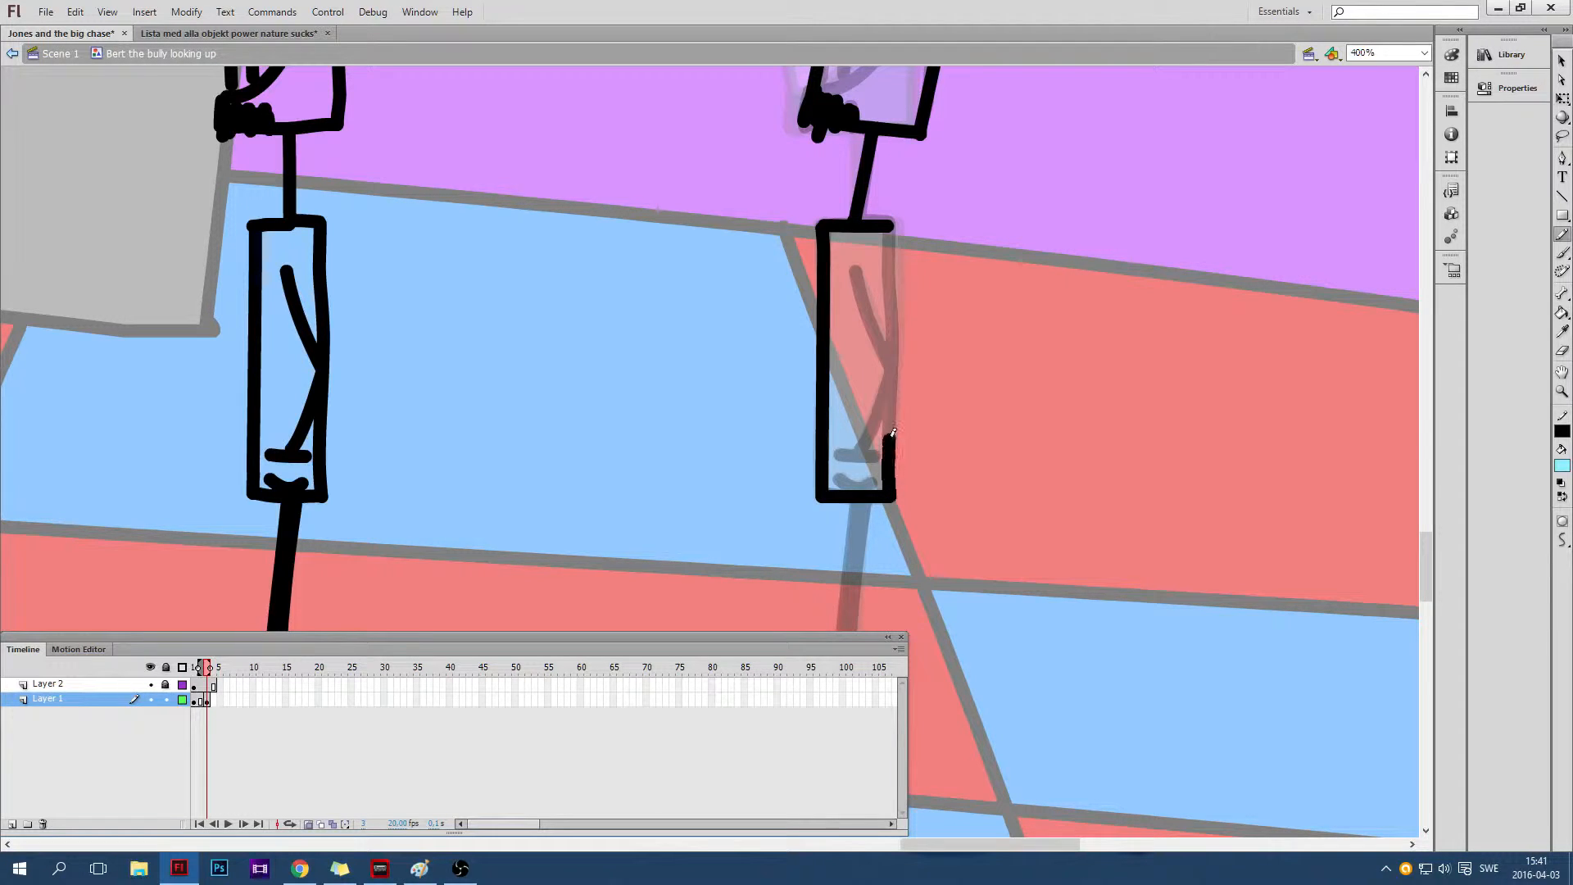
key("v")
double_click(892, 430)
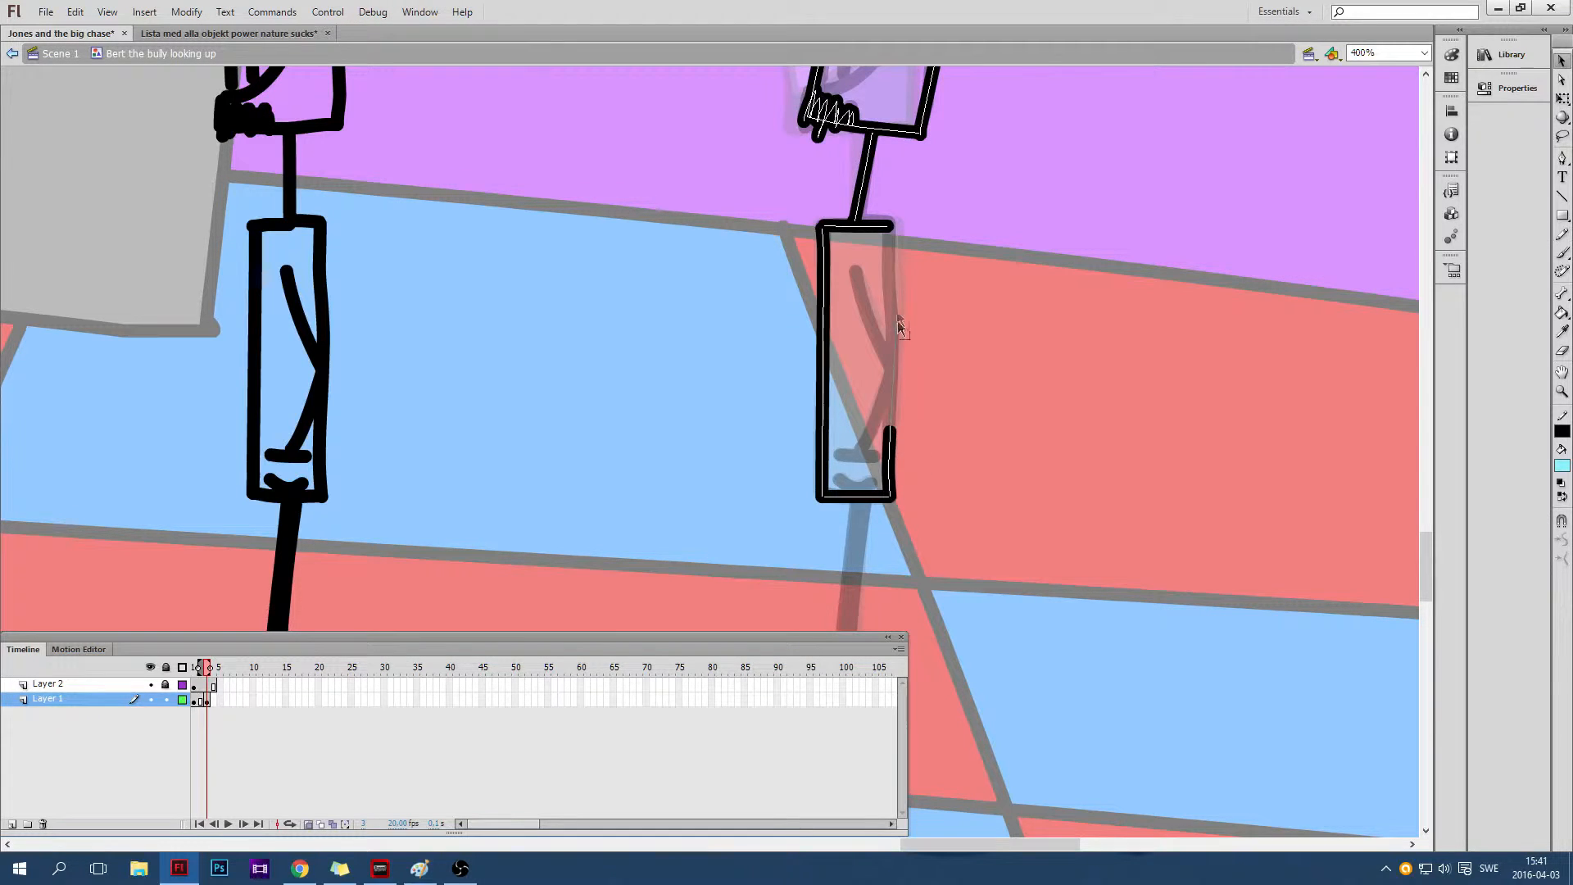
left_click(895, 236)
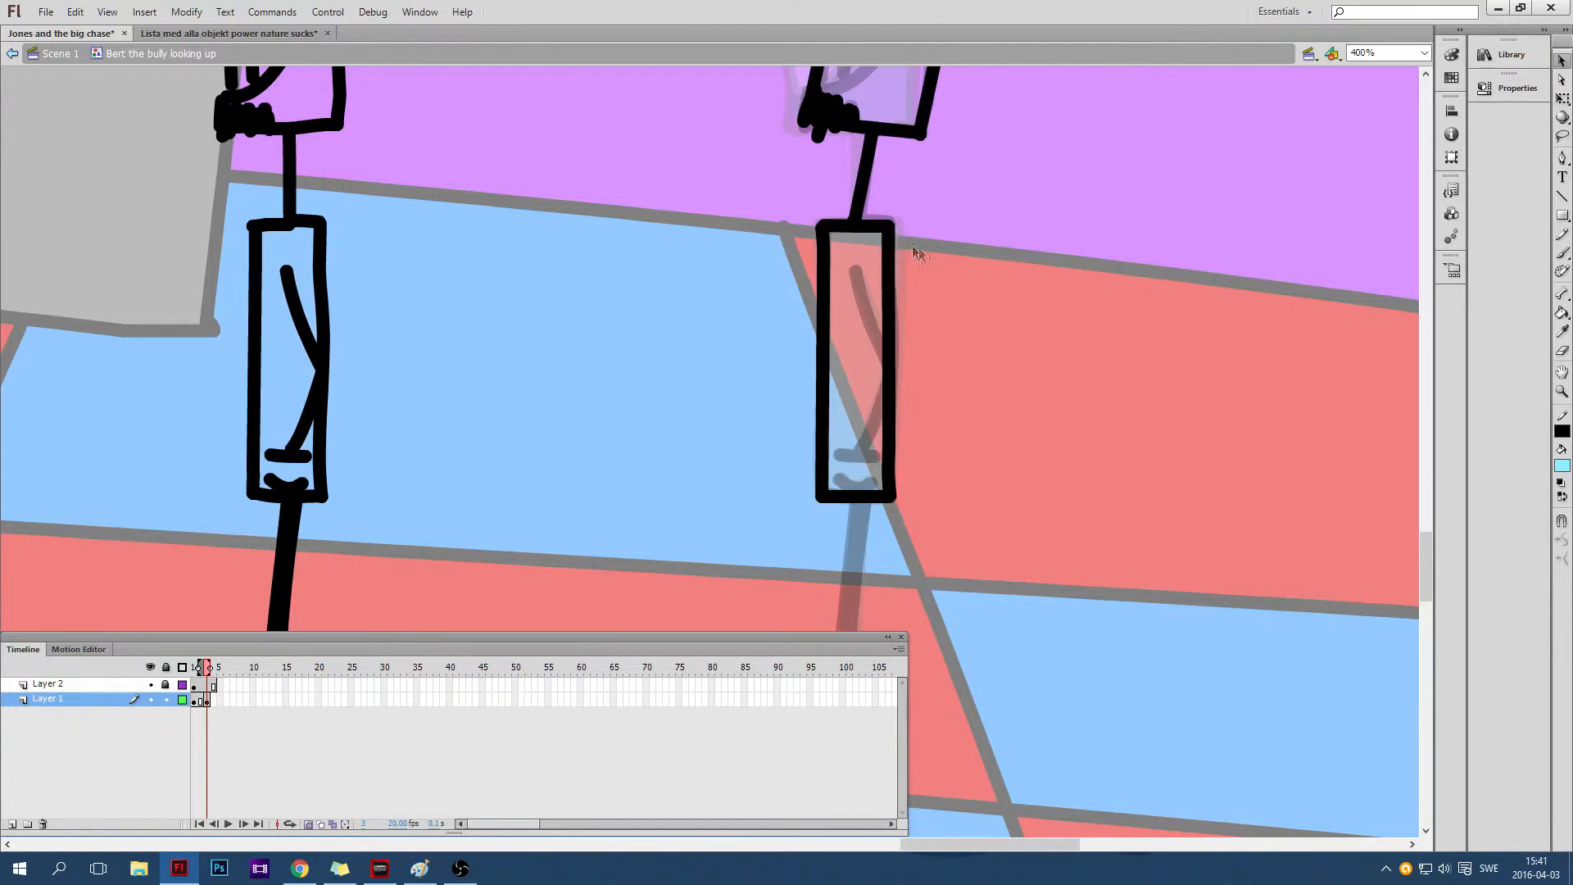
Draw the bent arm with its flat hand inside the torso and the small curved line below it with the Pencil tool
left_click(1560, 235)
scroll(860, 254, "up", 2)
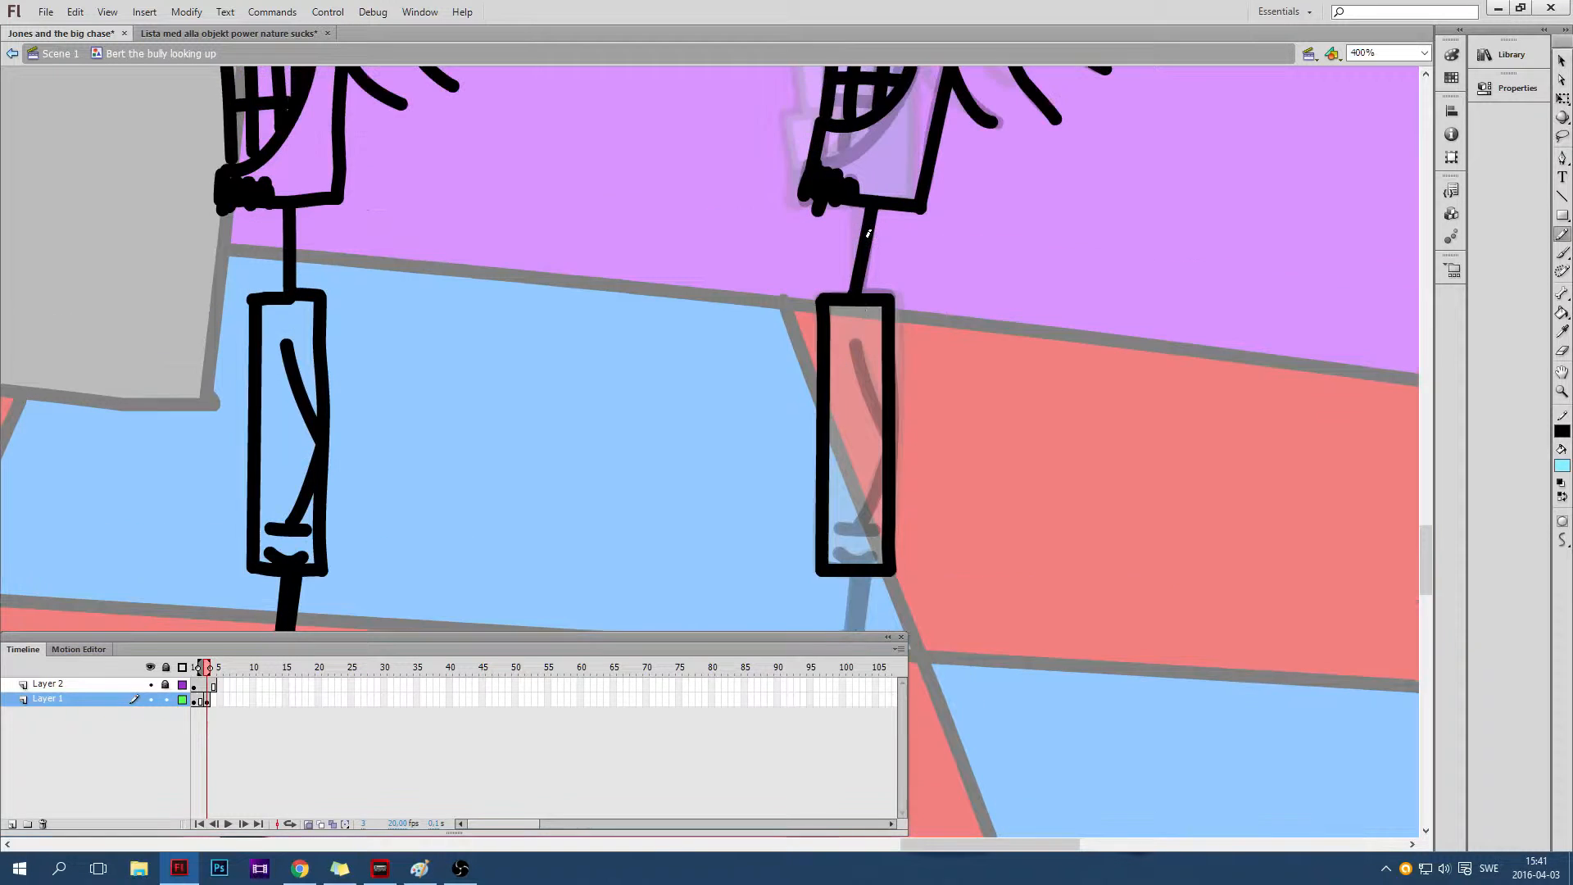
scroll(868, 236, "down", 2)
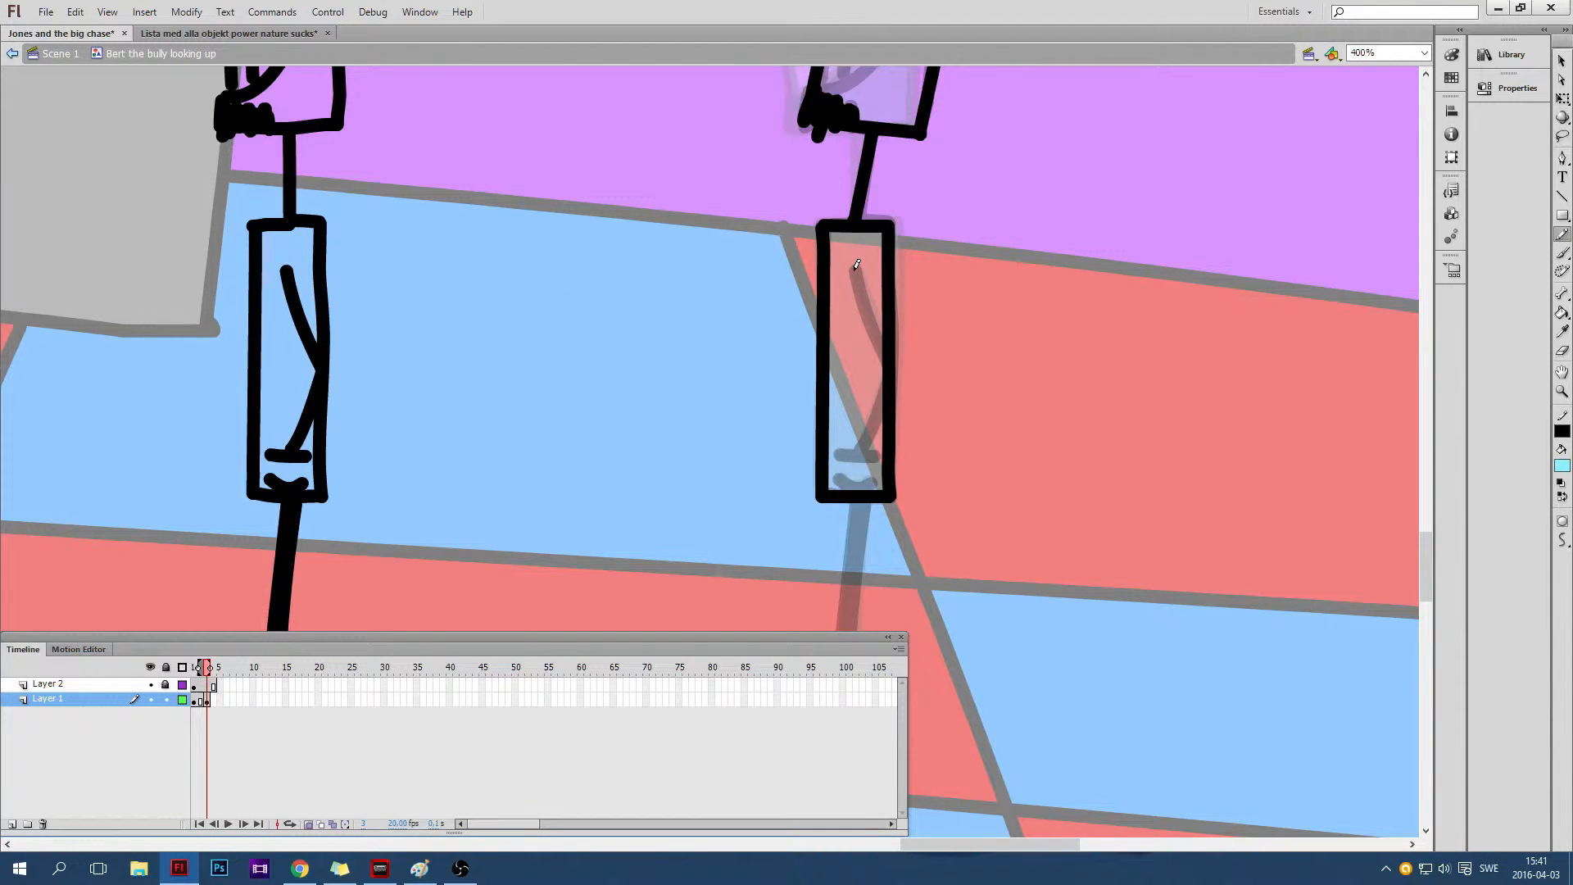
mouse_move(856, 264)
left_mouse_down()
mouse_move(883, 341)
mouse_move(879, 409)
mouse_move(850, 450)
mouse_move(874, 448)
left_mouse_up()
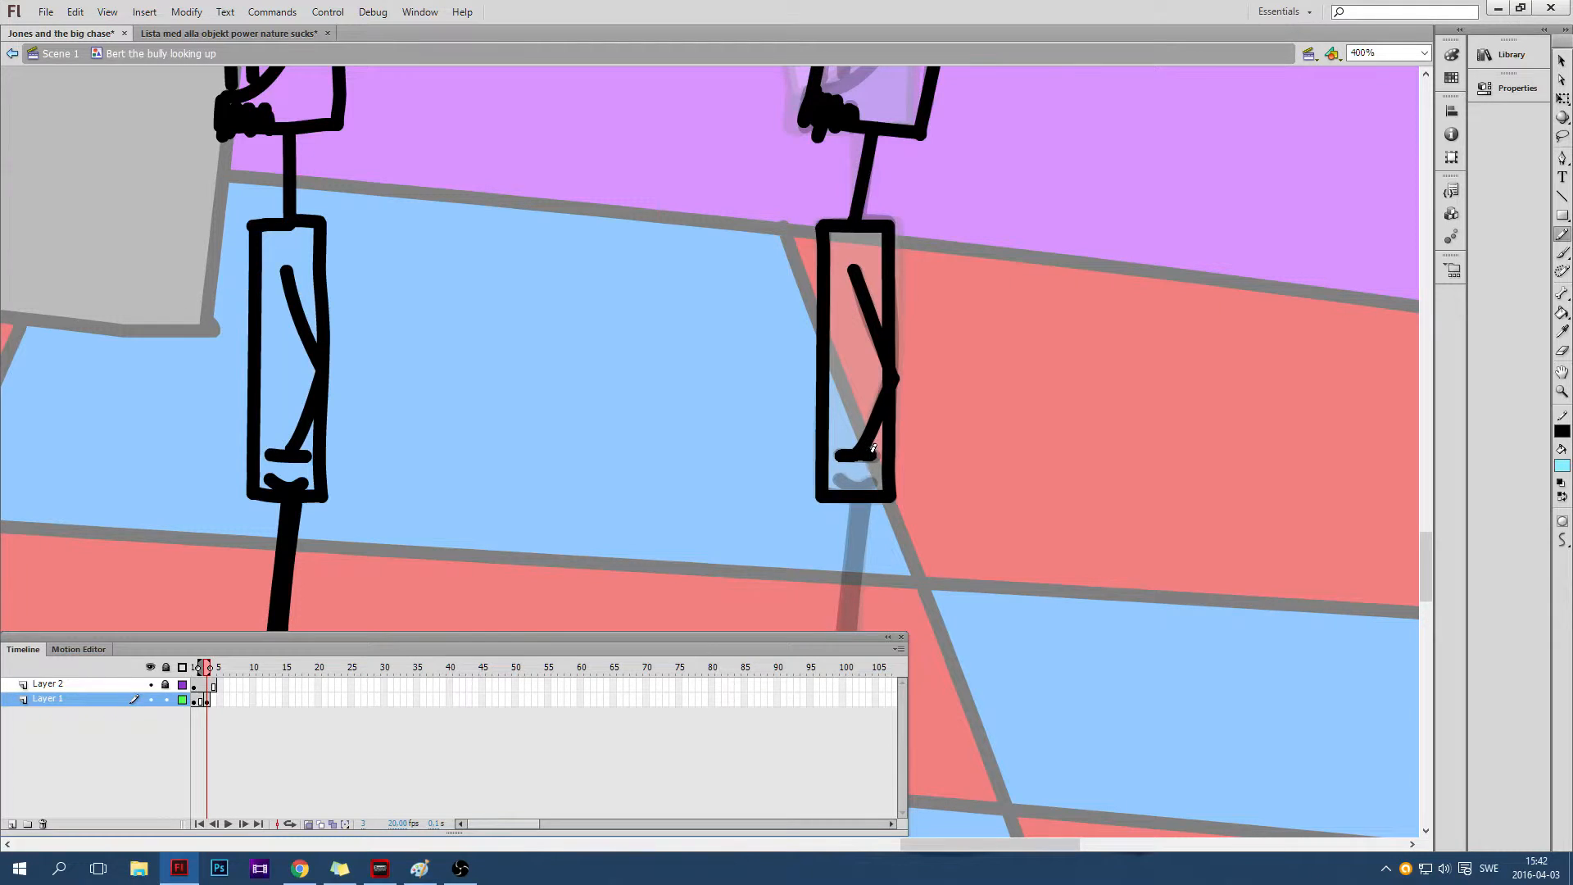
scroll(881, 443, "down", 2)
left_click_drag(840, 401, 876, 404)
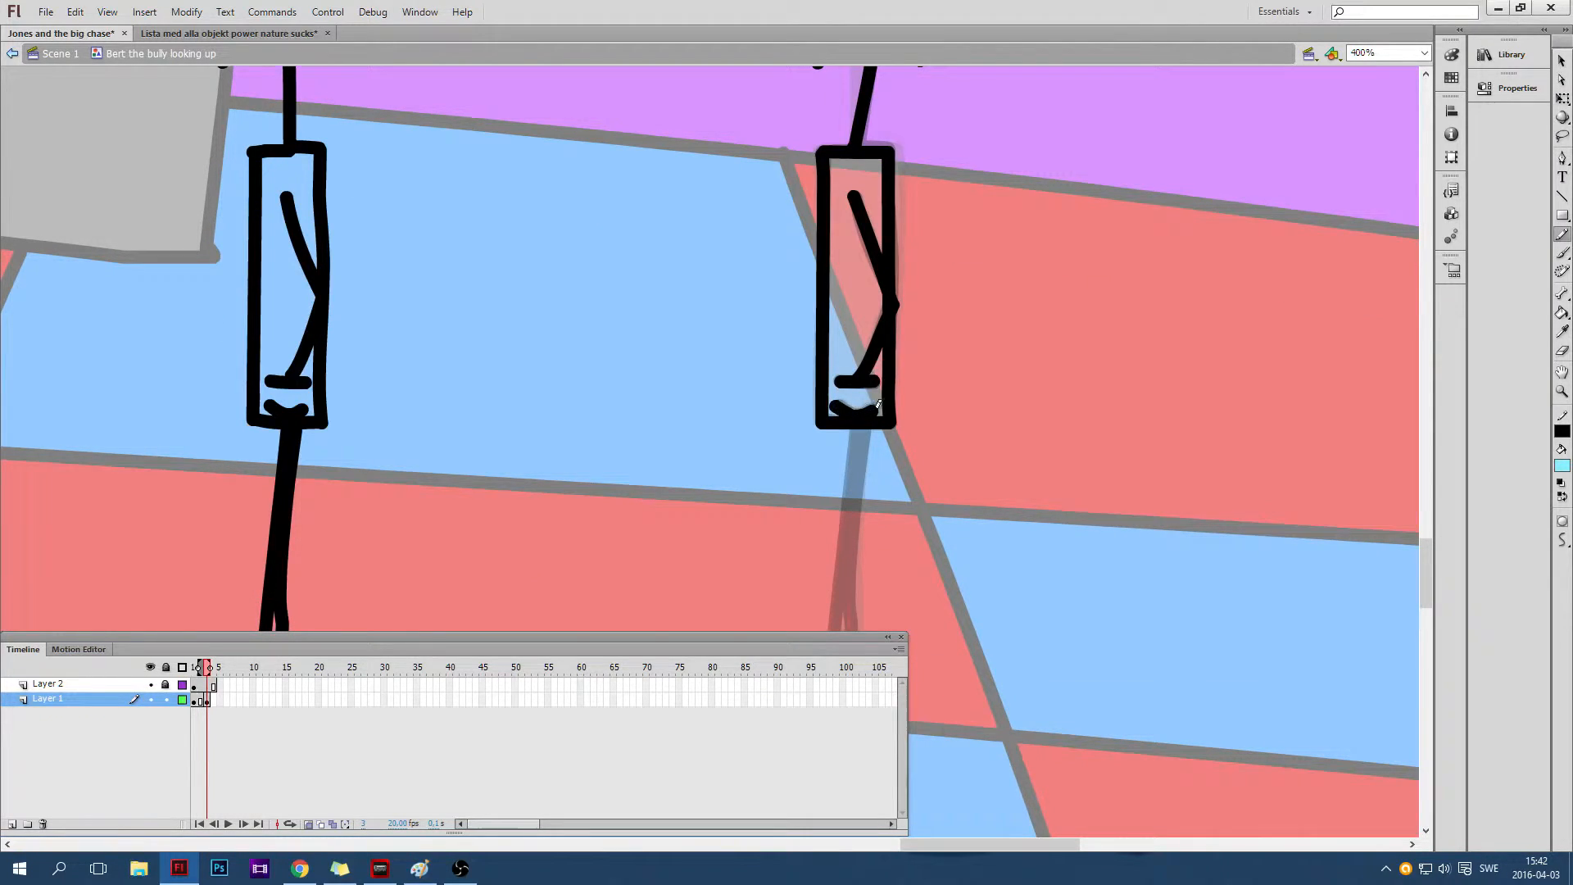
Draw both legs with forward-pointing feet below the torso, following the onion-skin ghost
scroll(881, 402, "down", 2)
scroll(885, 391, "down", 2)
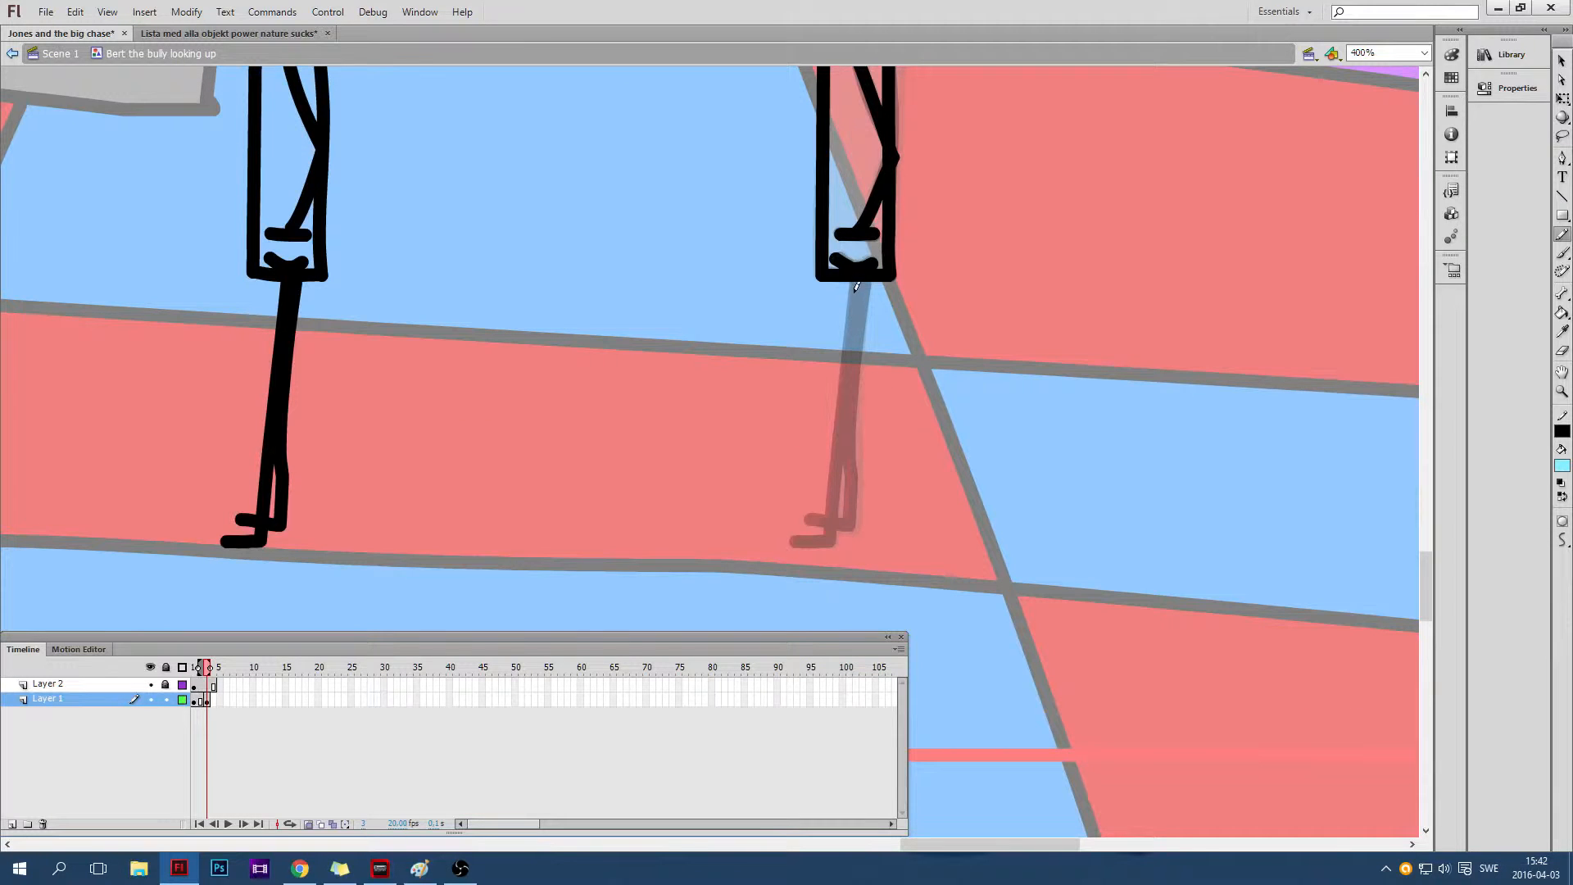
mouse_move(857, 273)
left_mouse_down()
mouse_move(825, 535)
mouse_move(793, 538)
left_mouse_up()
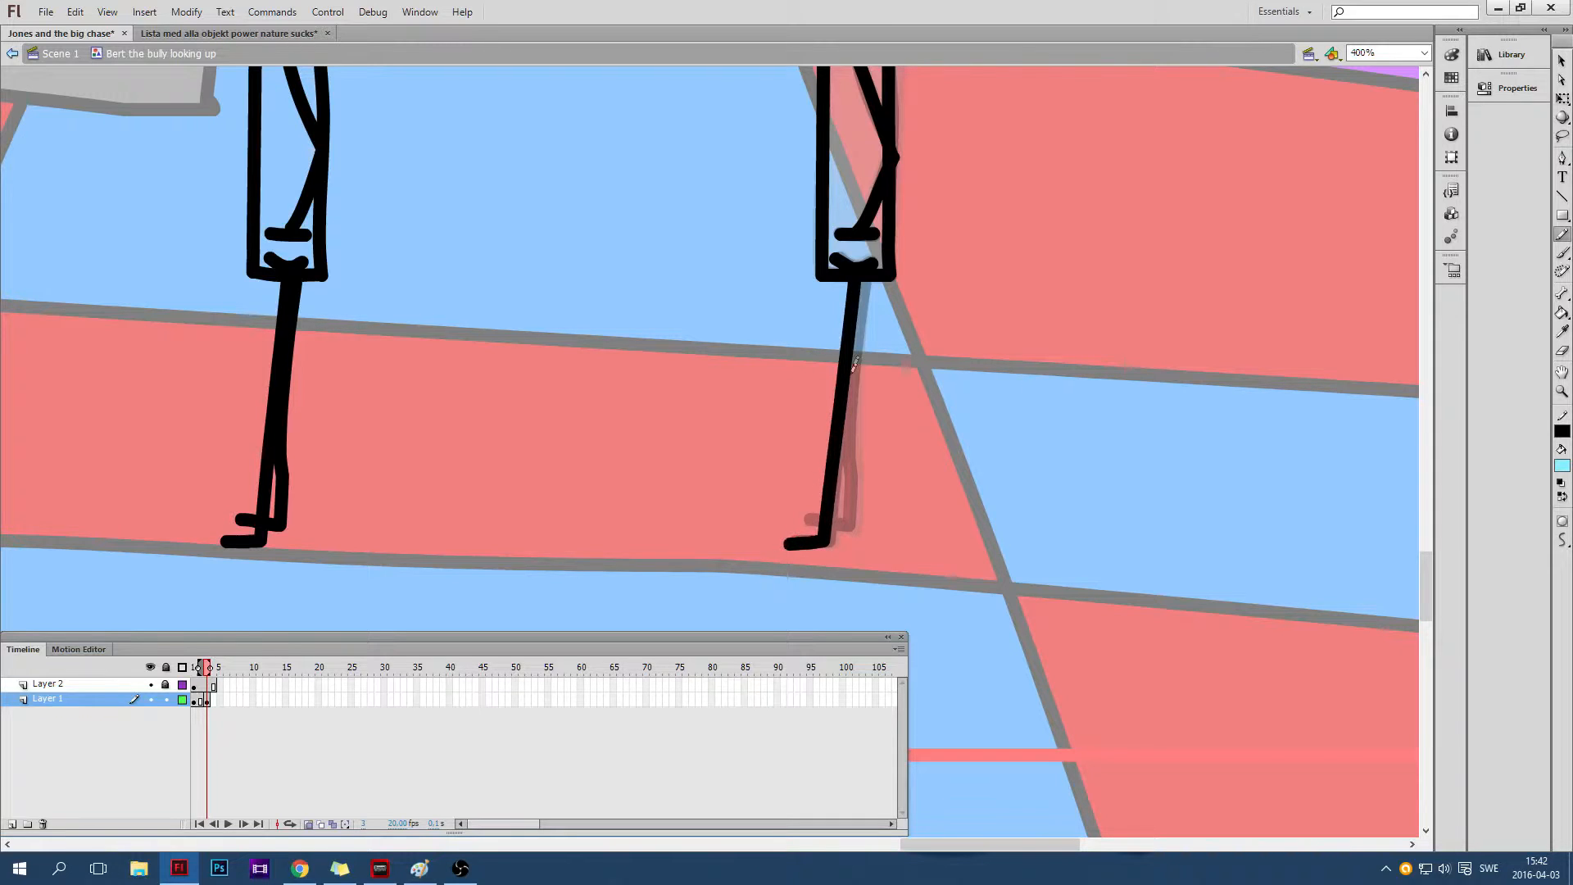
mouse_move(866, 275)
left_mouse_down()
mouse_move(854, 516)
mouse_move(814, 511)
left_mouse_up()
Examine the traced bully figure from feet to head against the onion-skinned frames
scroll(896, 464, "up", 1)
scroll(885, 446, "down", 2)
scroll(881, 426, "up", 4)
scroll(884, 413, "up", 6)
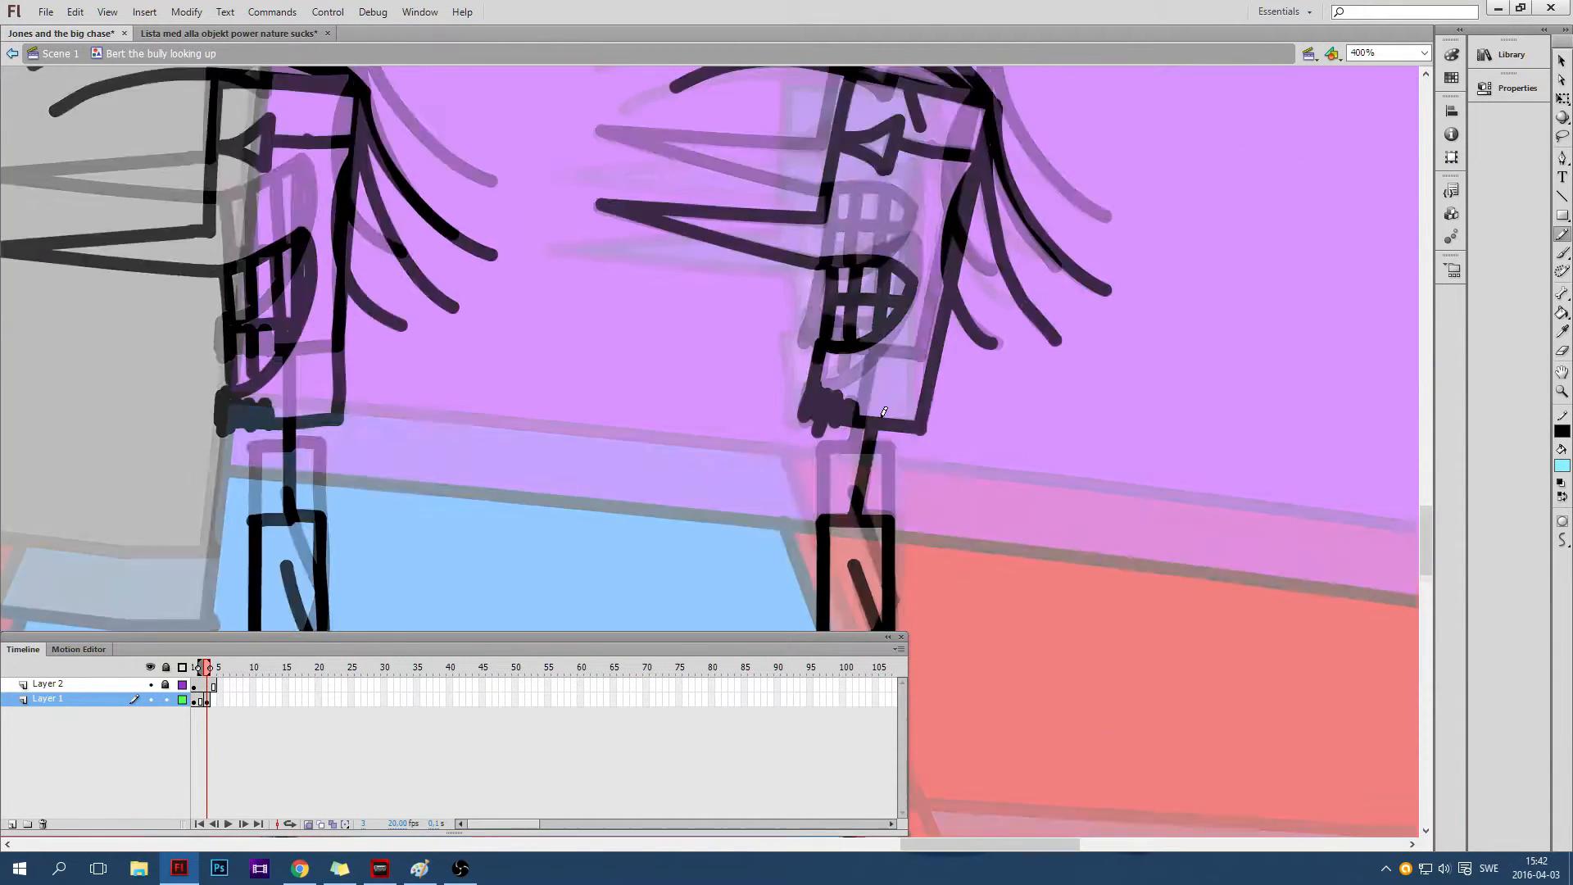
scroll(869, 397, "down", 6)
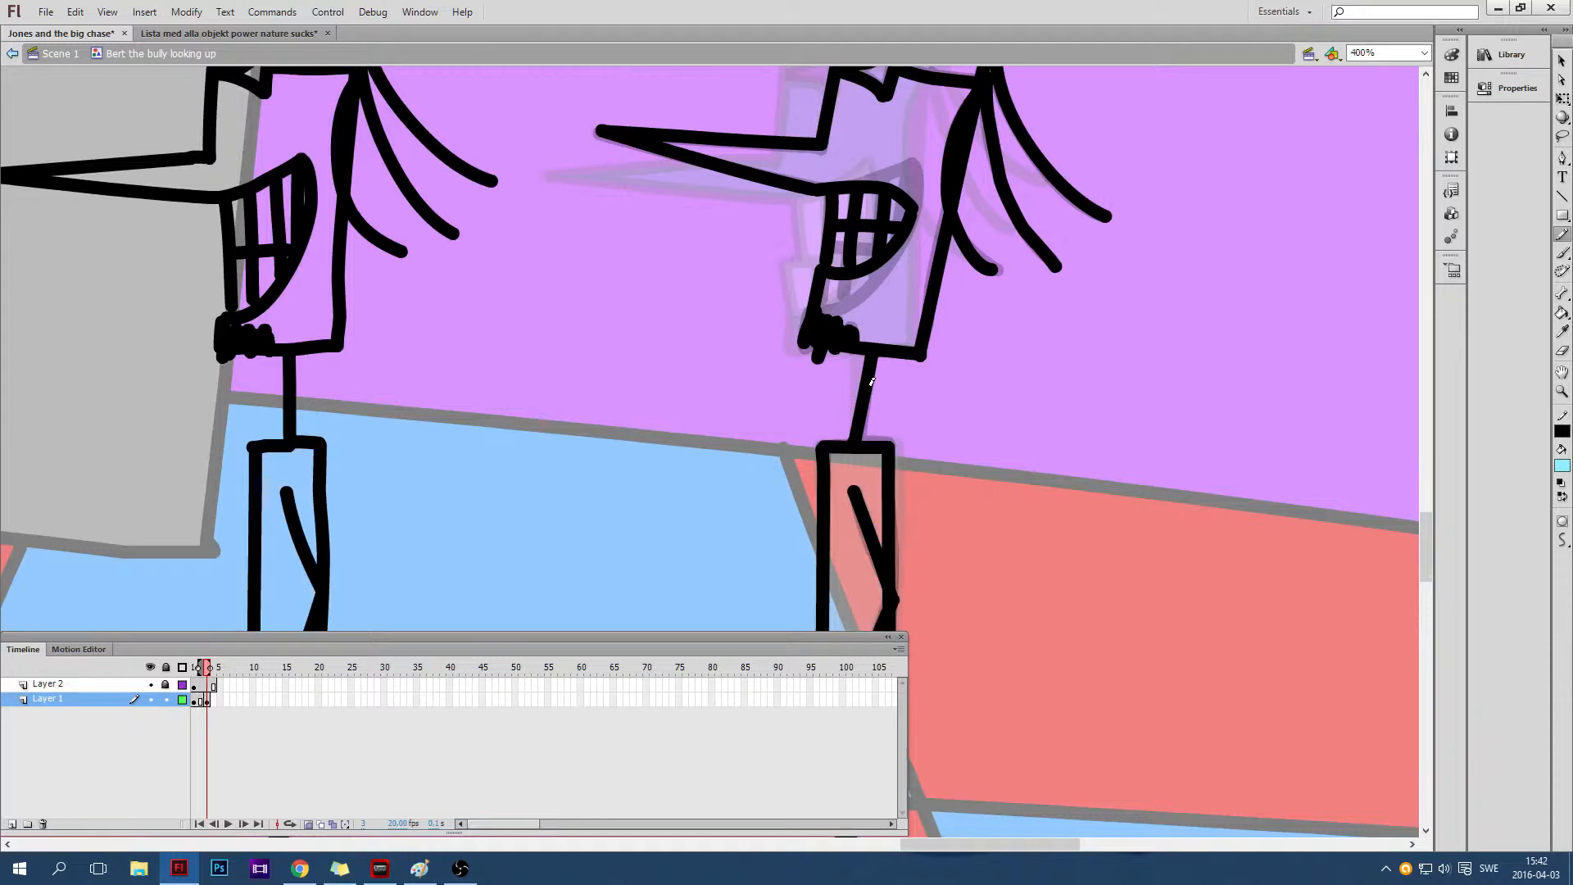
scroll(873, 379, "down", 2)
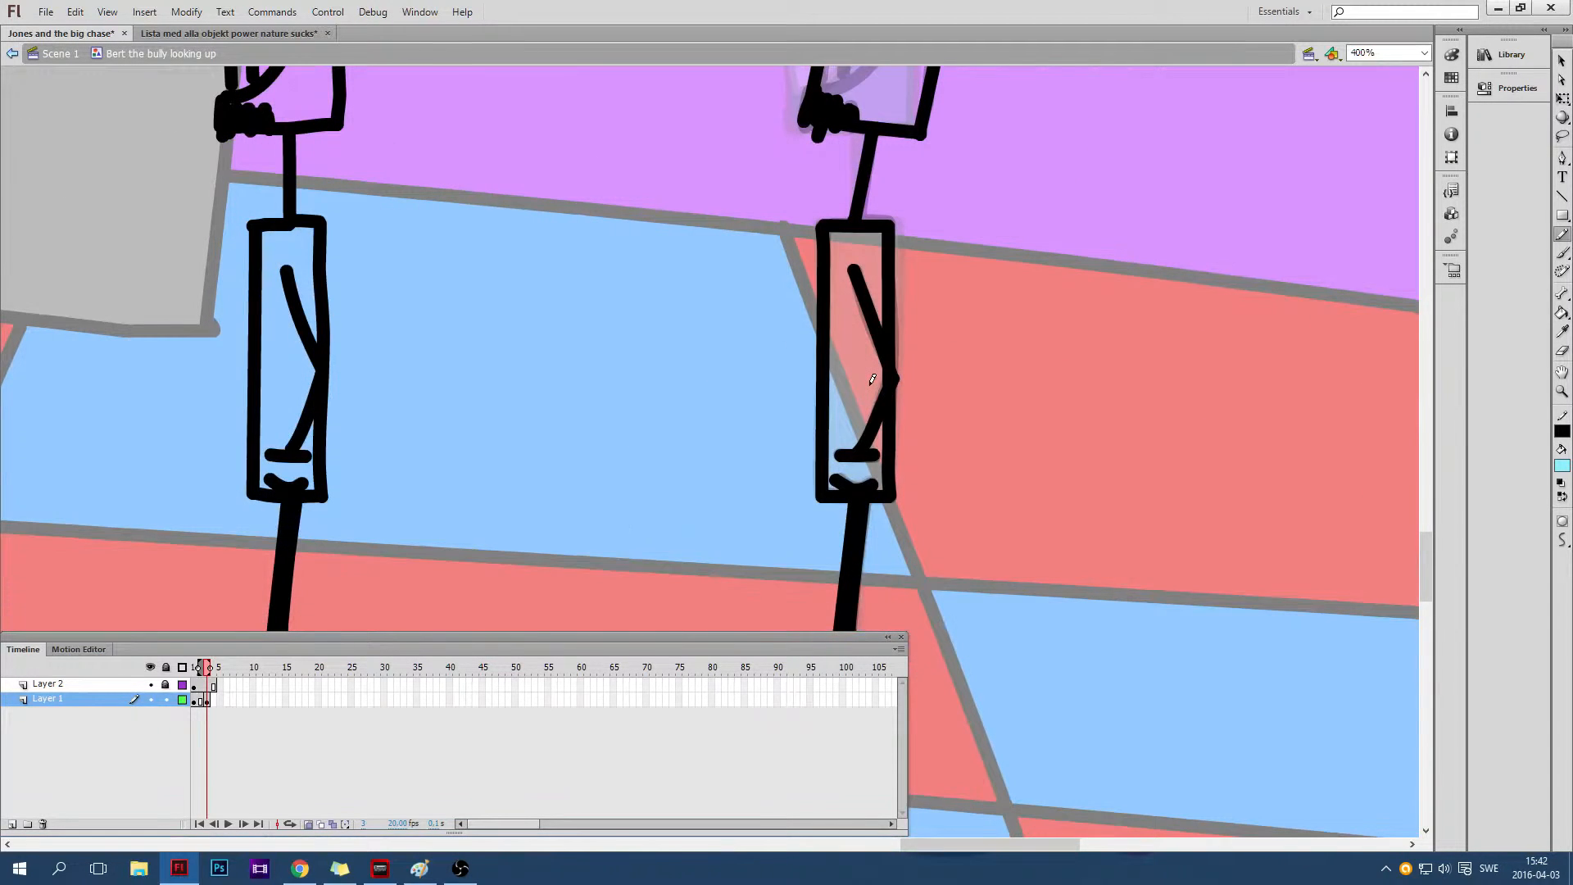
scroll(873, 379, "down", 4)
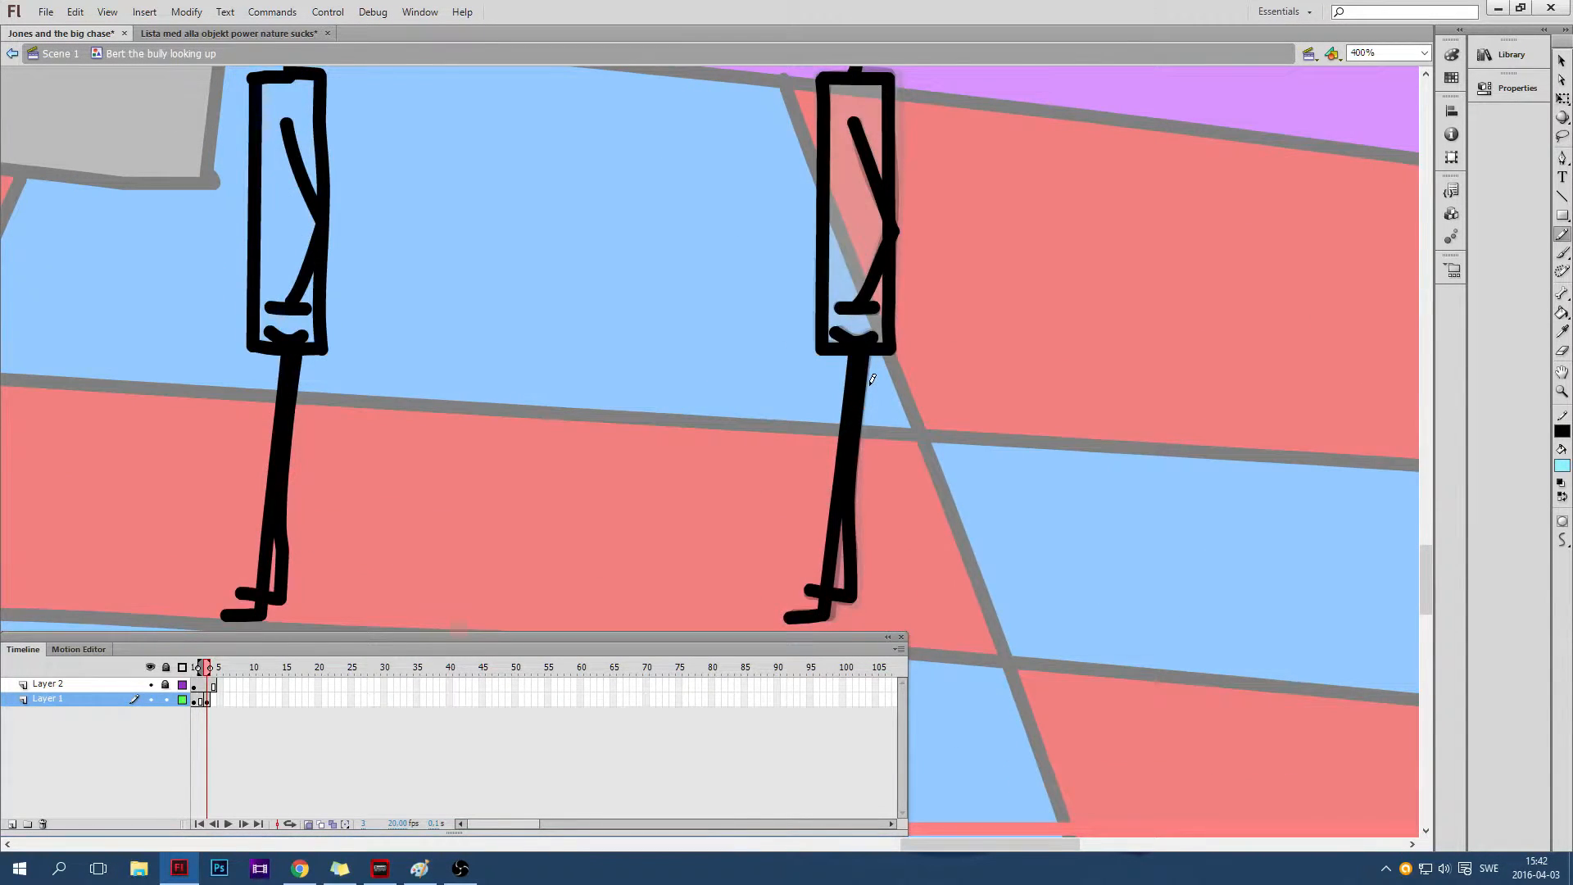
scroll(872, 379, "up", 14)
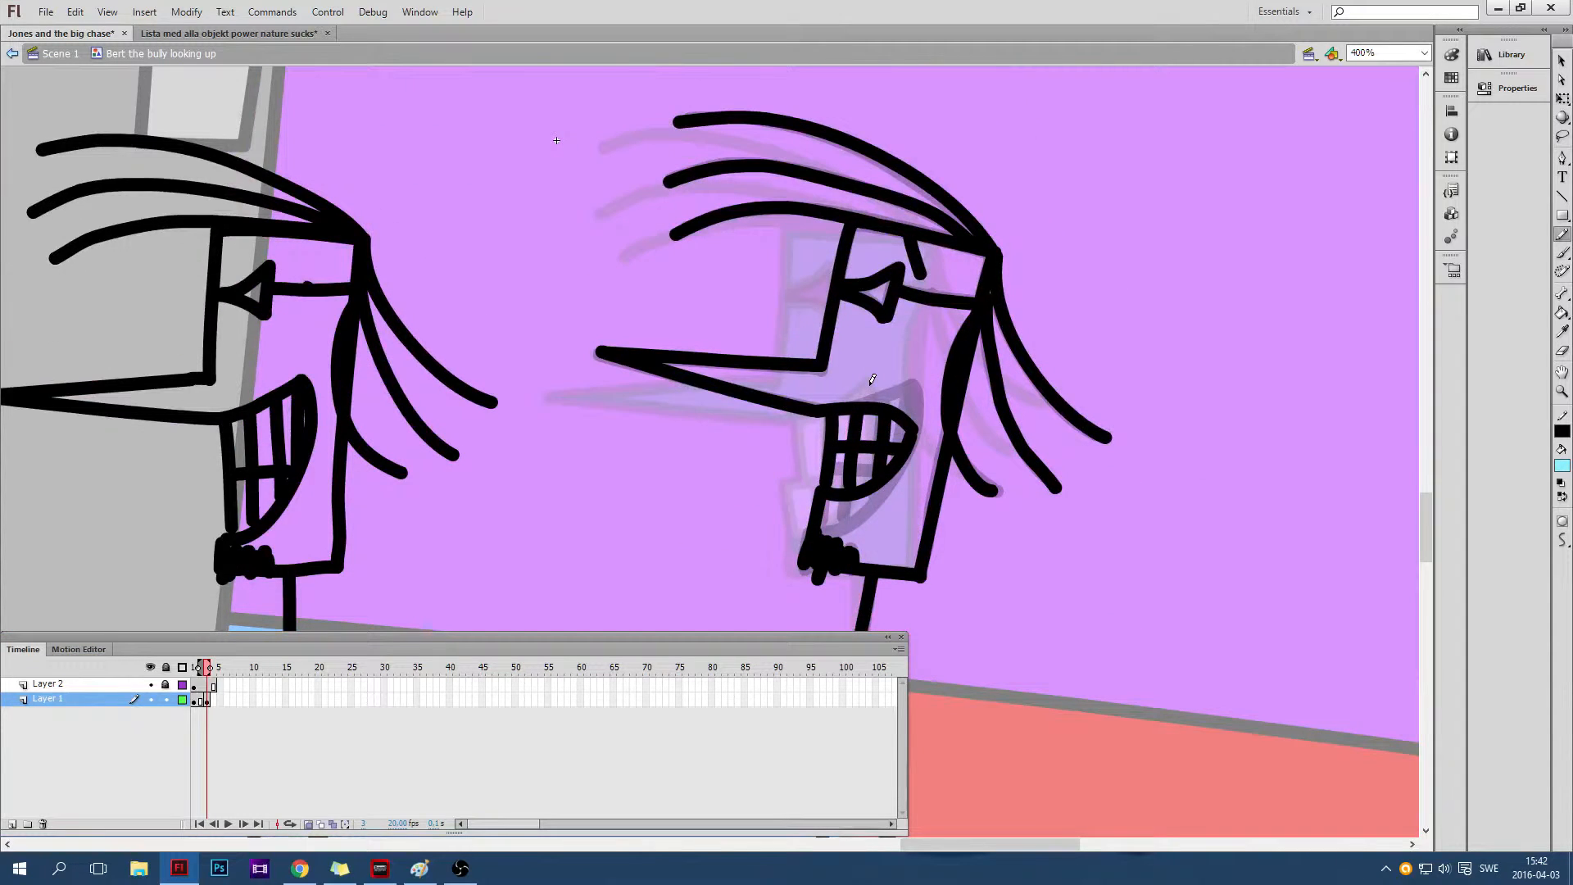
scroll(872, 379, "down", 2)
mouse_move(1132, 560)
left_mouse_down()
mouse_move(1131, 478)
mouse_move(1211, 549)
left_mouse_up()
right_click(1212, 549)
key("Escape")
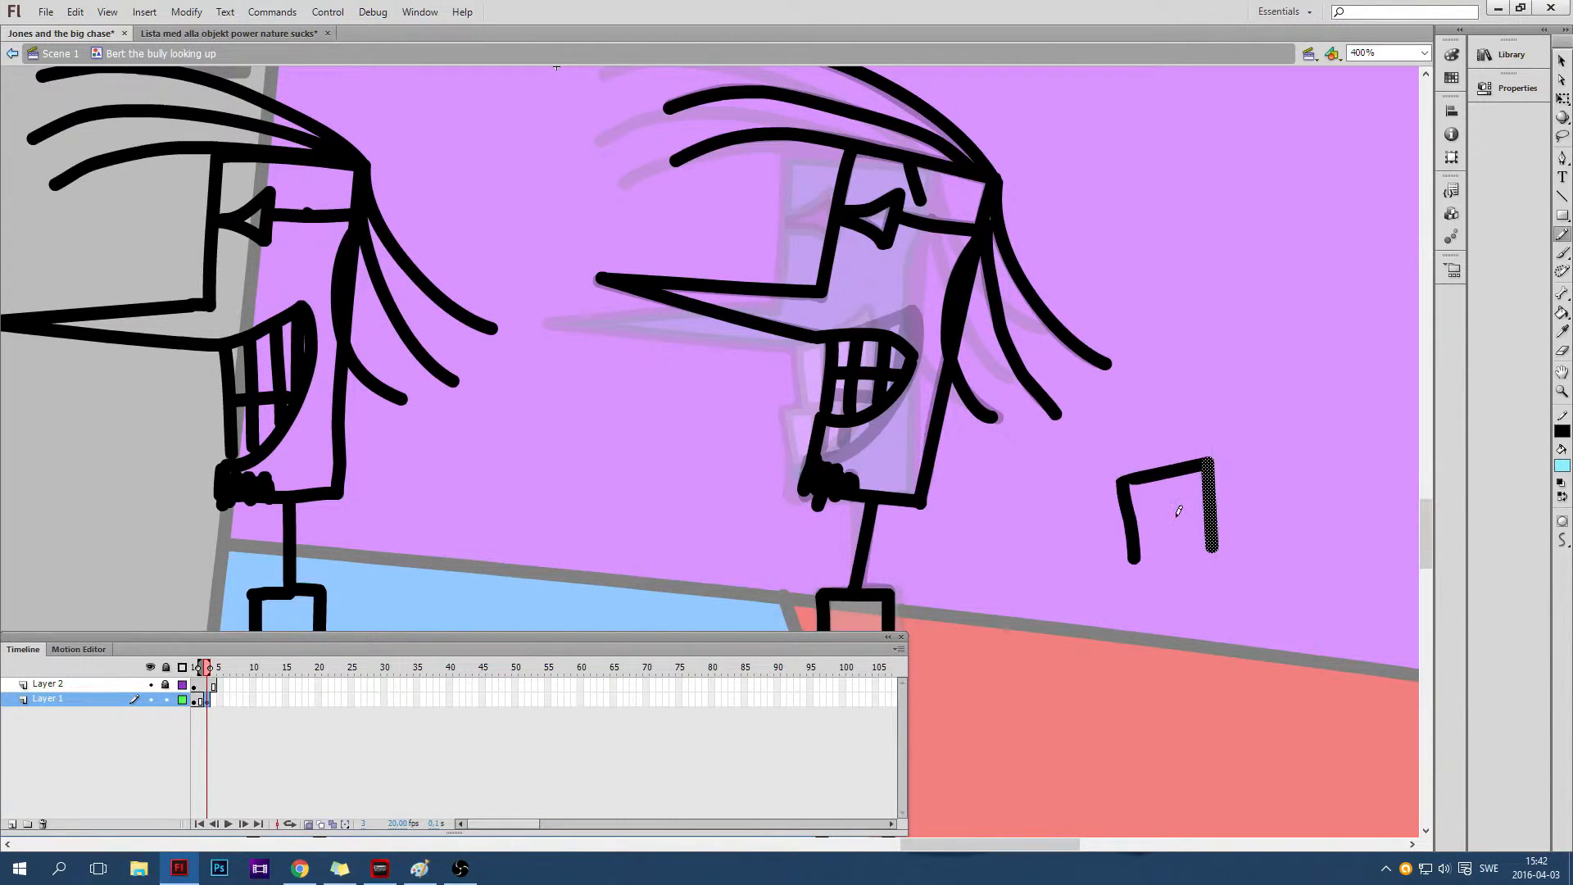
key("ctrl+z")
mouse_move(1155, 538)
left_mouse_down()
mouse_move(1147, 442)
mouse_move(1219, 436)
mouse_move(1232, 526)
mouse_move(1154, 531)
mouse_move(1148, 447)
mouse_move(1234, 446)
mouse_move(1234, 548)
mouse_move(1159, 539)
left_mouse_up()
key("ctrl+z")
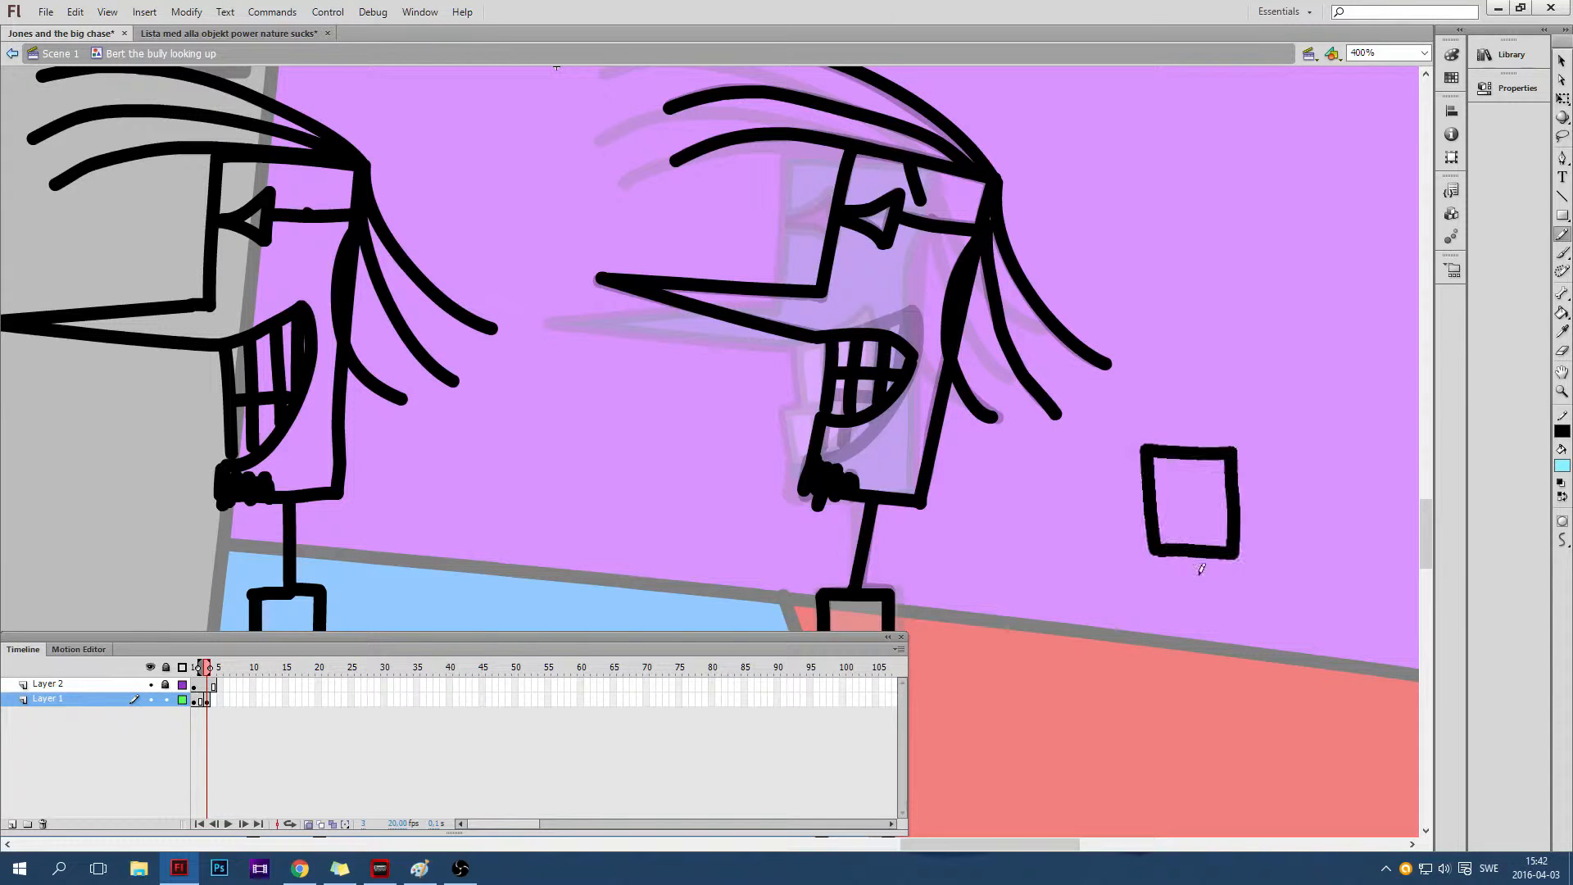
key("ctrl+z")
Sketch a small side-profile head with pointed nose, open mouth, chin and neck in the empty area behind the bully, replacing earlier attempts
mouse_move(1242, 511)
left_mouse_down()
mouse_move(1249, 420)
mouse_move(1185, 413)
mouse_move(1179, 471)
mouse_move(1099, 474)
mouse_move(1157, 502)
mouse_move(1201, 480)
mouse_move(1211, 498)
mouse_move(1154, 546)
mouse_move(1121, 531)
mouse_move(1131, 588)
mouse_move(1247, 567)
mouse_move(1265, 623)
mouse_move(1260, 537)
mouse_move(1287, 610)
left_mouse_up()
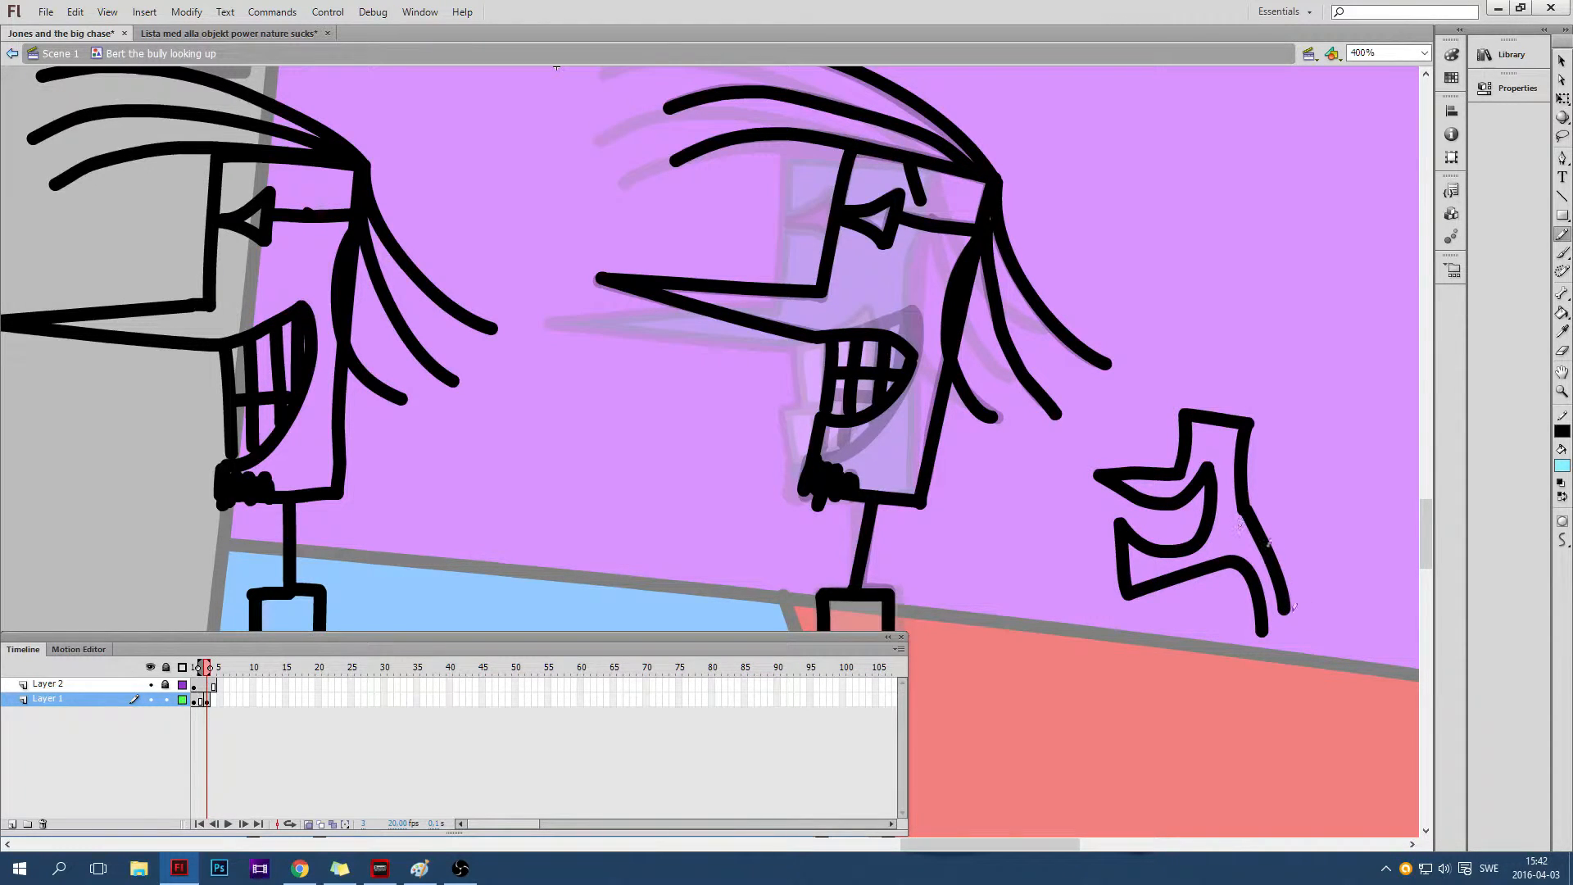
key("ctrl+z")
key("ctrl+z")
mouse_move(1265, 616)
left_mouse_down()
mouse_move(1272, 439)
mouse_move(1223, 416)
mouse_move(1209, 482)
mouse_move(1108, 468)
mouse_move(1190, 503)
mouse_move(1234, 478)
mouse_move(1177, 558)
mouse_move(1136, 535)
mouse_move(1127, 590)
mouse_move(1216, 586)
mouse_move(1245, 644)
left_mouse_up()
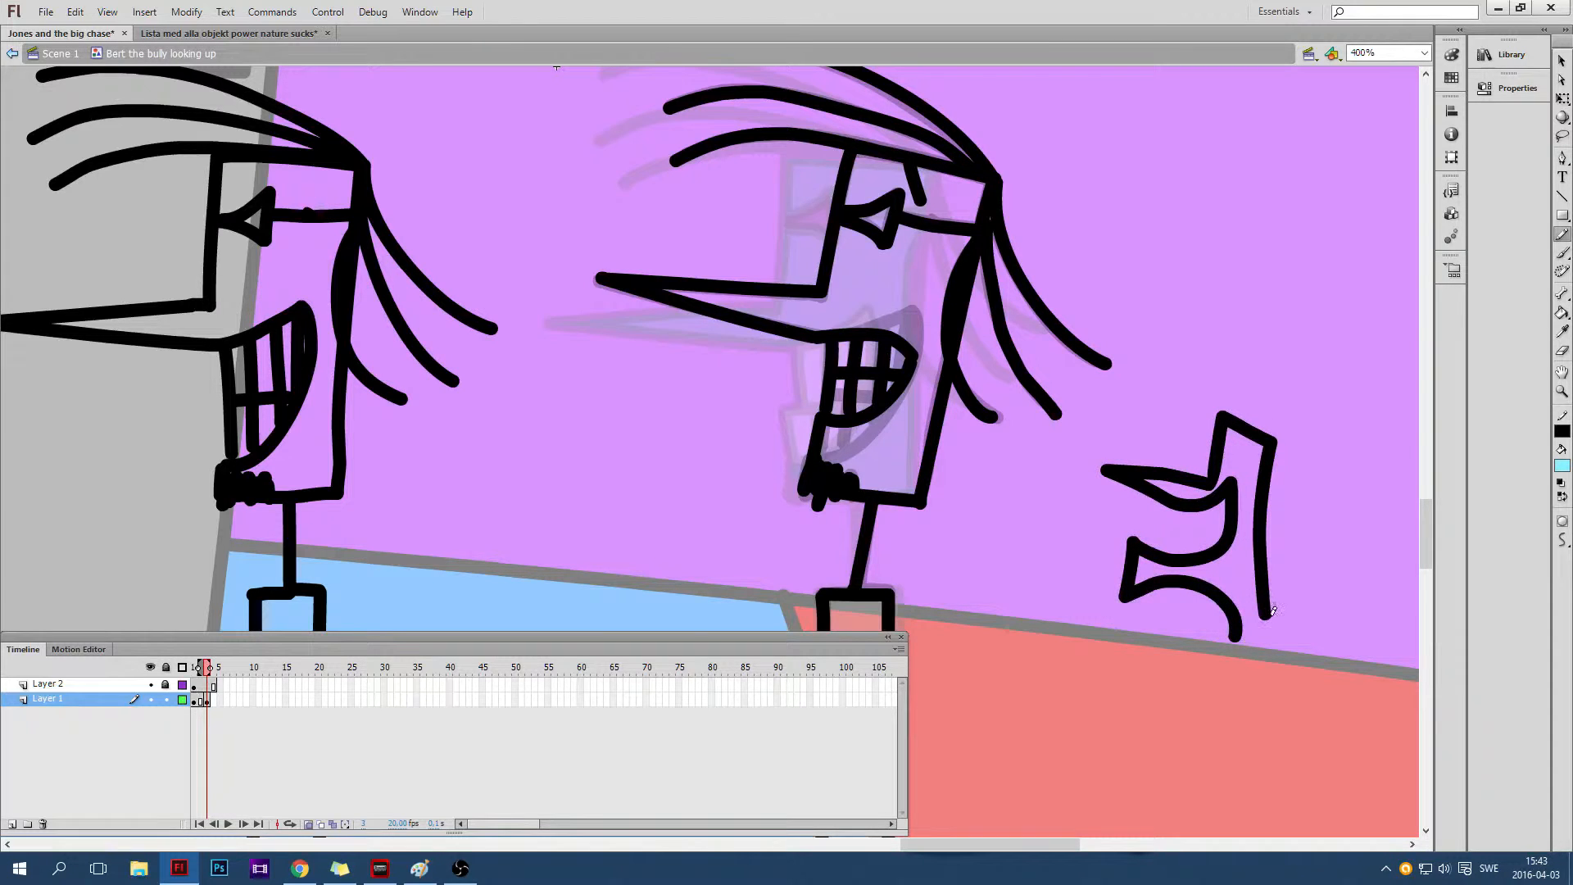
key("ctrl+z")
key("ctrl+z")
mouse_move(1260, 609)
left_mouse_down()
mouse_move(1275, 430)
mouse_move(1235, 408)
mouse_move(1203, 497)
mouse_move(1136, 473)
mouse_move(1177, 520)
mouse_move(1213, 522)
mouse_move(1232, 502)
mouse_move(1229, 552)
mouse_move(1177, 572)
mouse_move(1118, 527)
mouse_move(1104, 572)
mouse_move(1230, 627)
left_mouse_up()
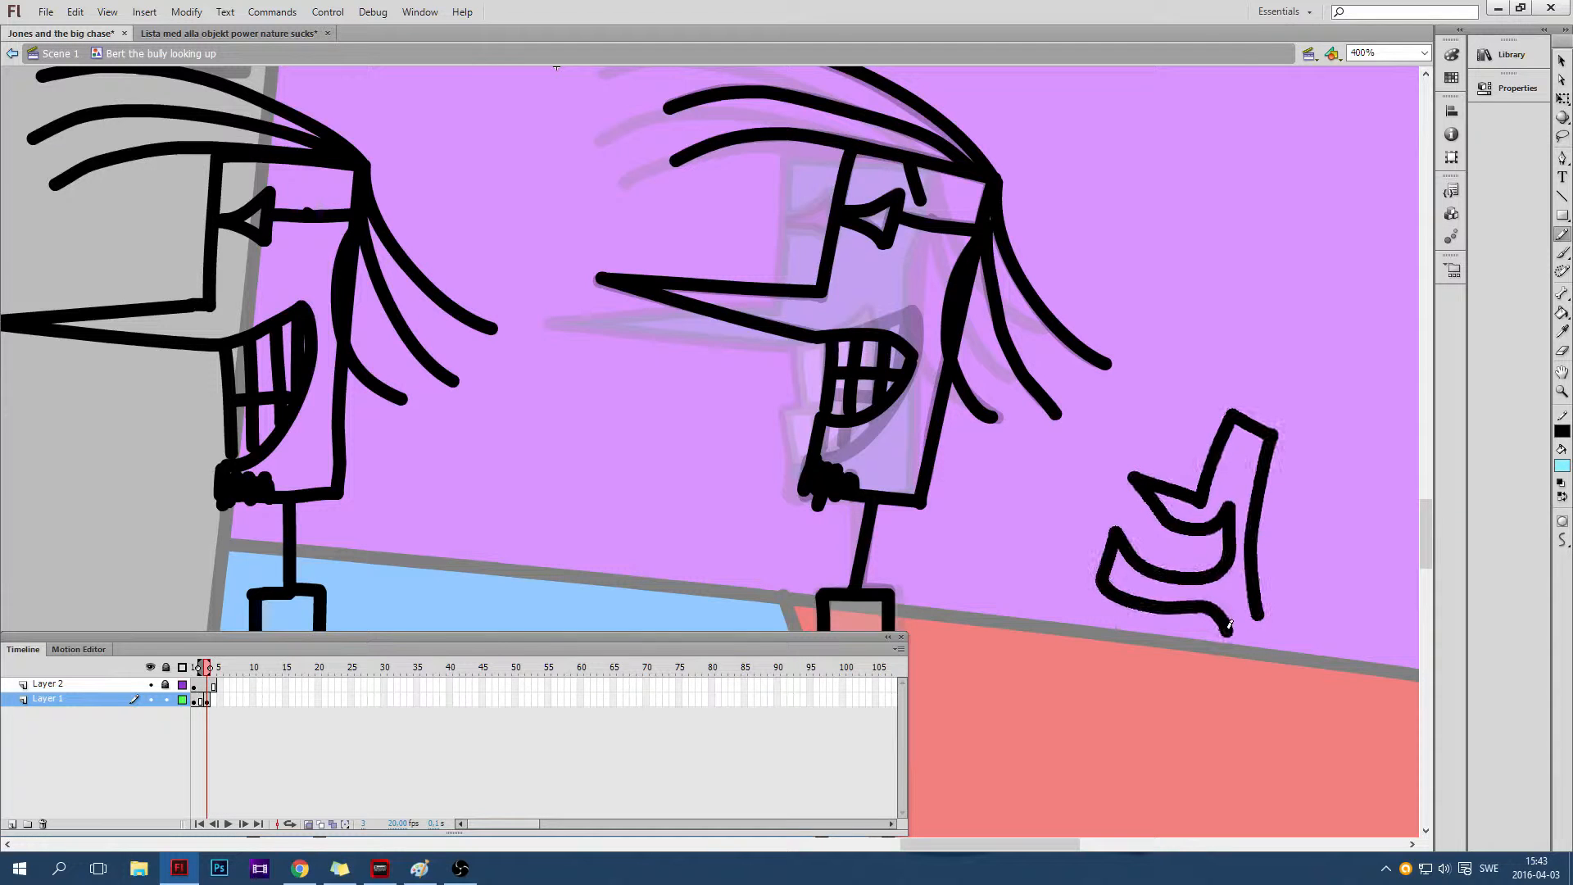
Try short slanted strokes around the upper edge of the small profile head sketch
left_click_drag(1238, 432, 1224, 470)
left_click_drag(1208, 416, 1193, 459)
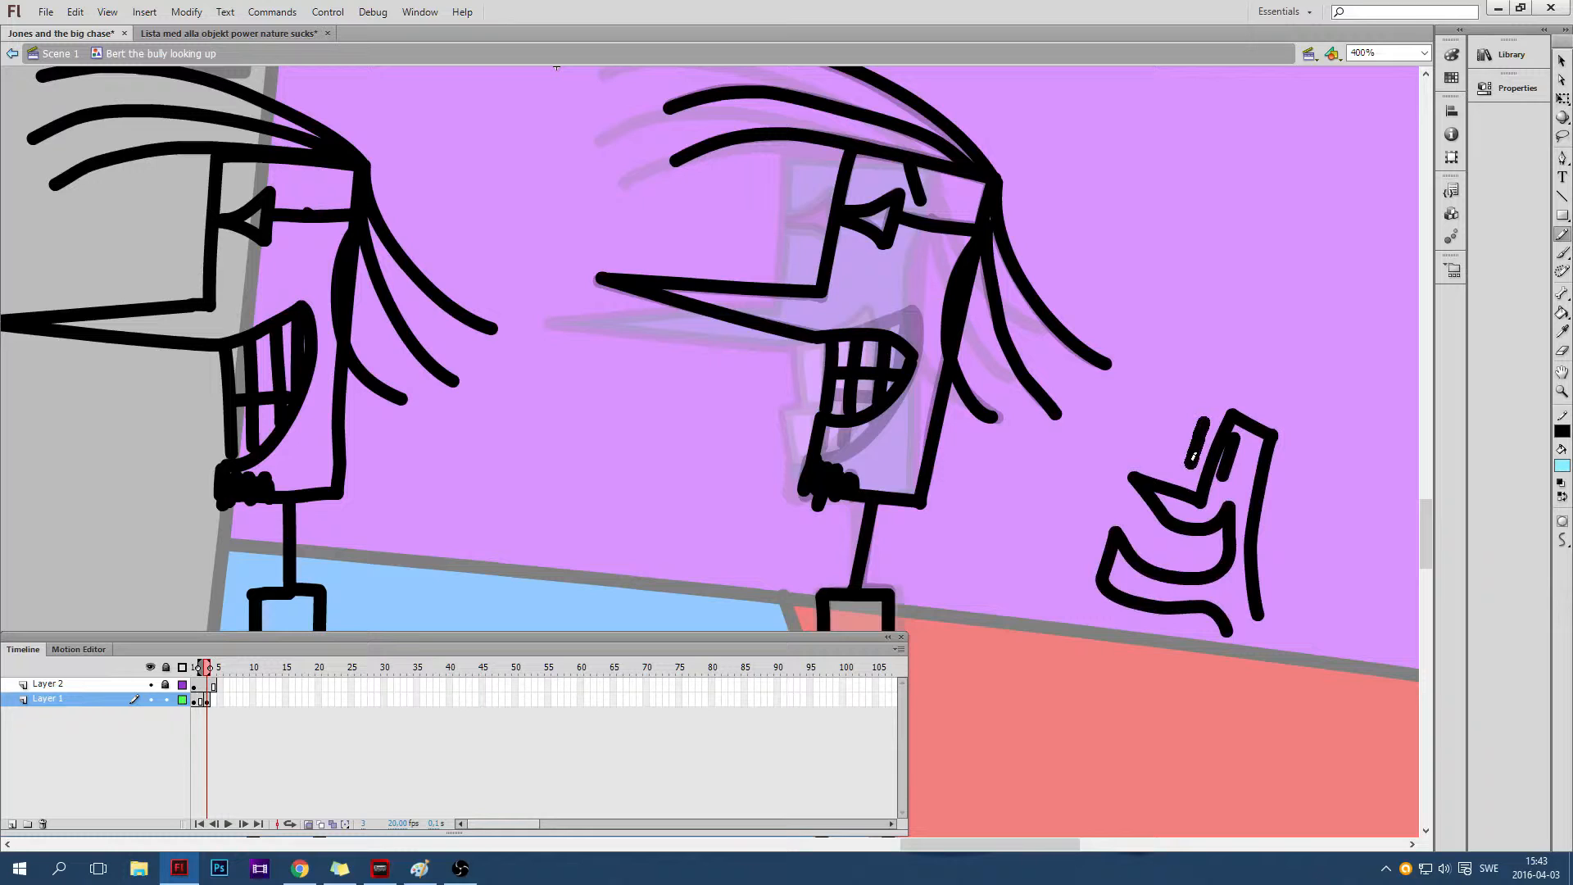
key("ctrl+z")
key("ctrl+z")
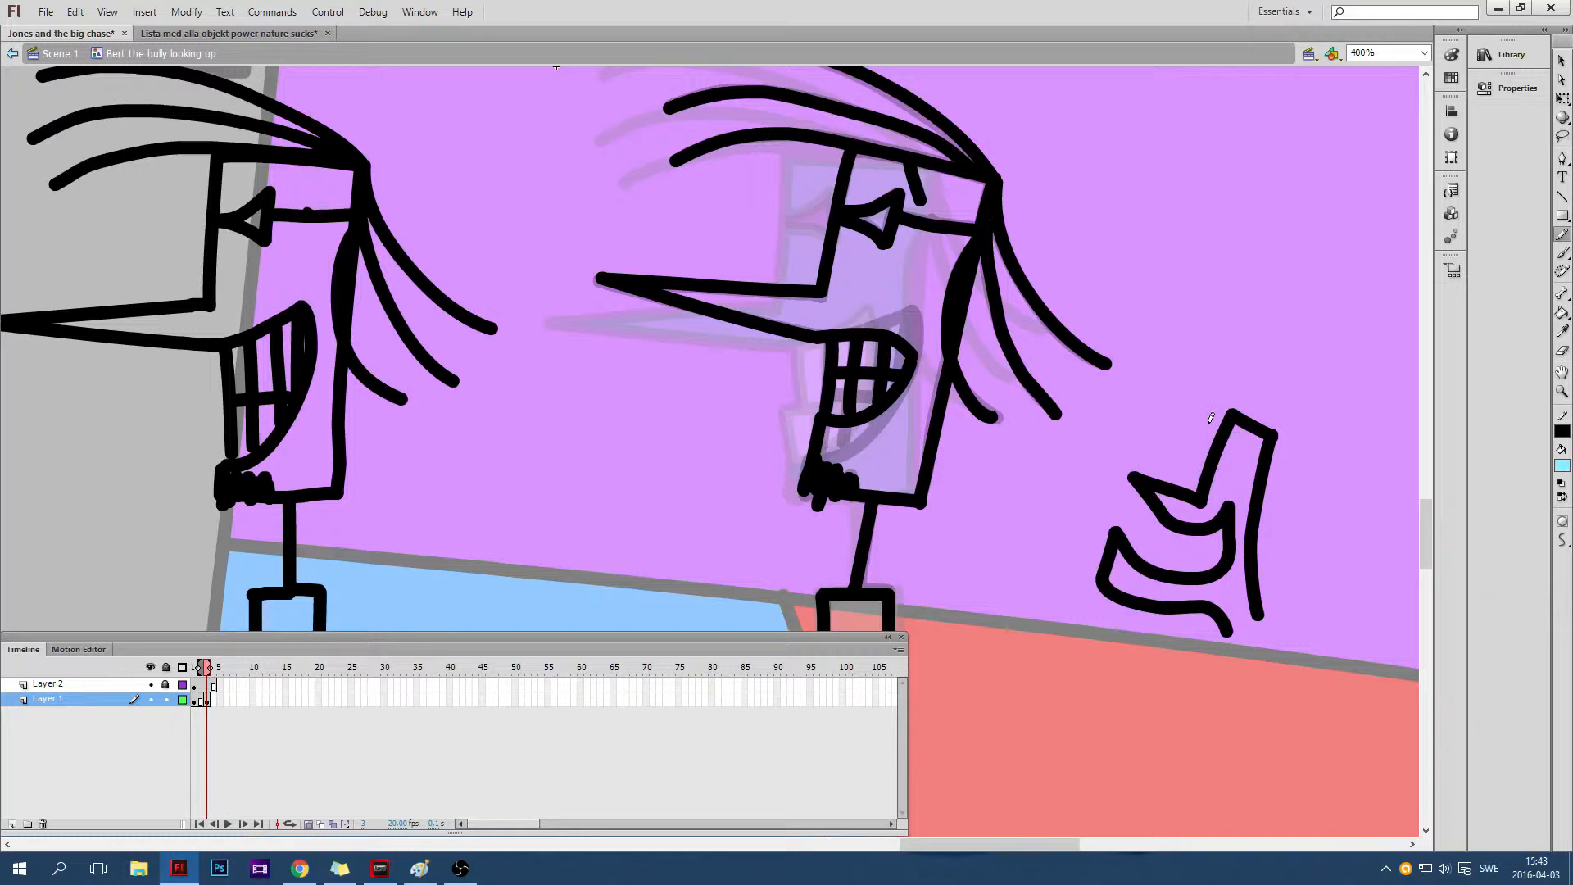
left_click_drag(1209, 418, 1188, 462)
Undo the strokes of the side-profile head sketch behind the bully until the whole sketch is removed
key("ctrl+z")
key("ctrl+z")
key("ctrl+z")
key("ctrl+z")
key("ctrl+z")
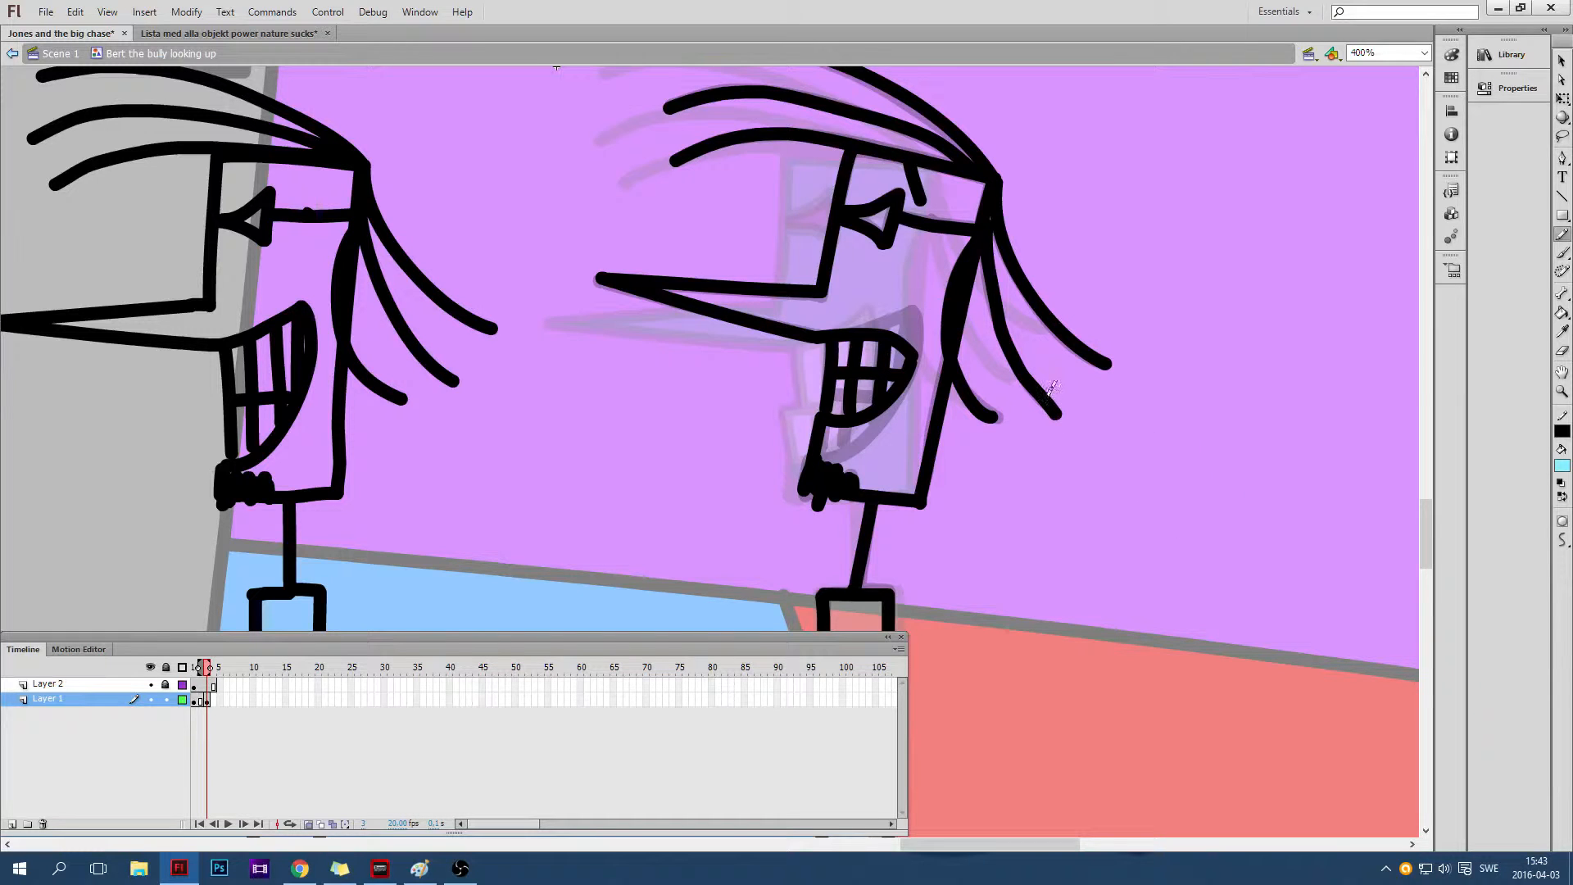
Select both legs and feet of the traced bully and stretch them slightly downward with Free Transform
scroll(1088, 327, "down", 10)
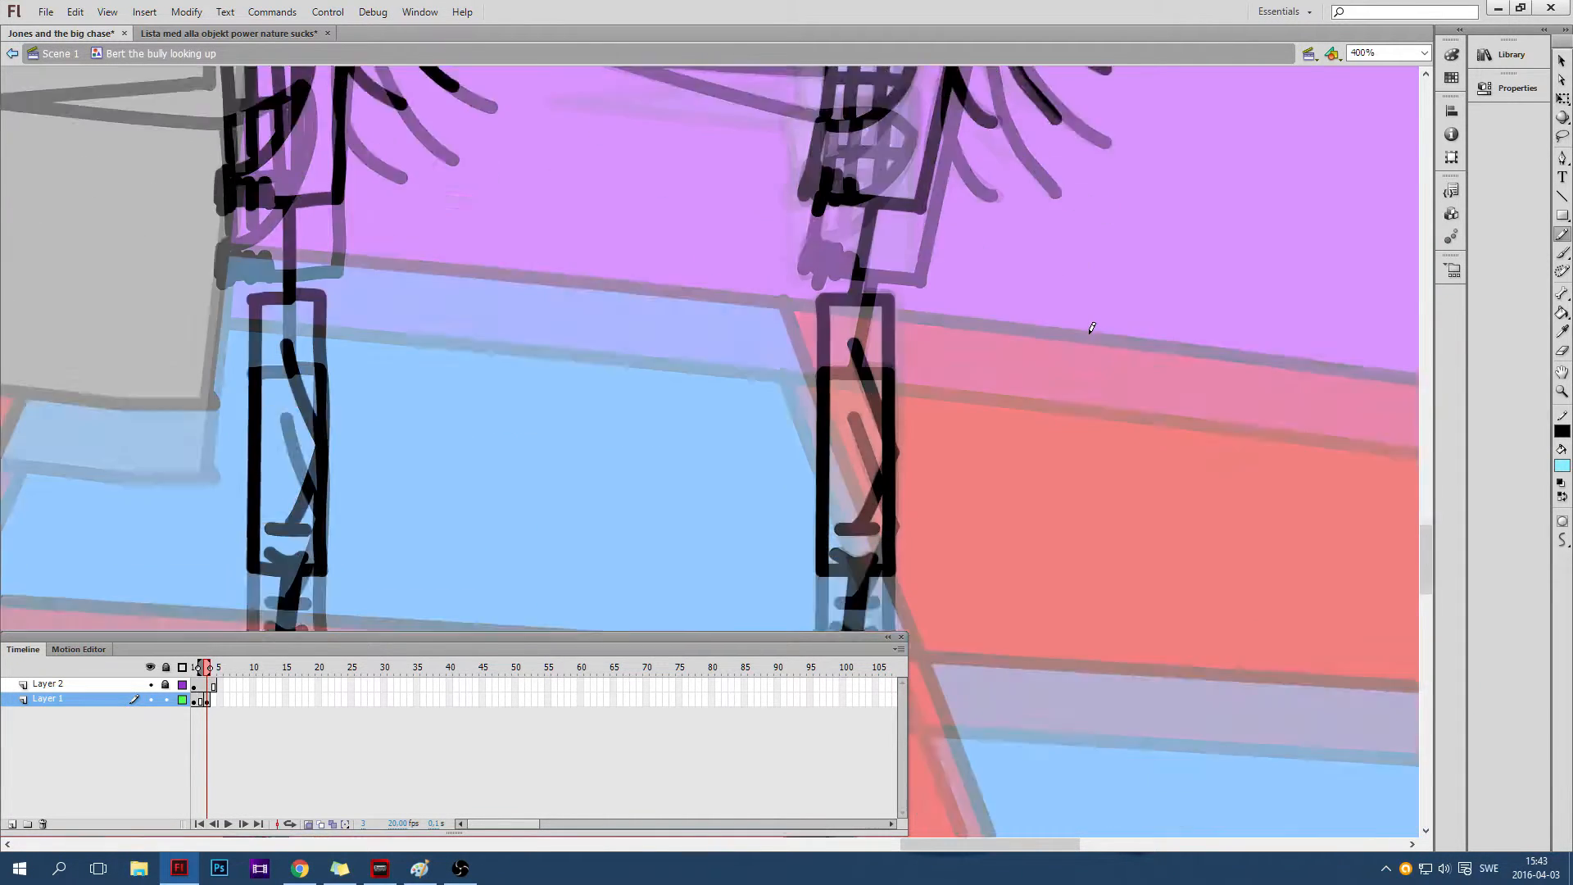
scroll(1084, 327, "down", 3)
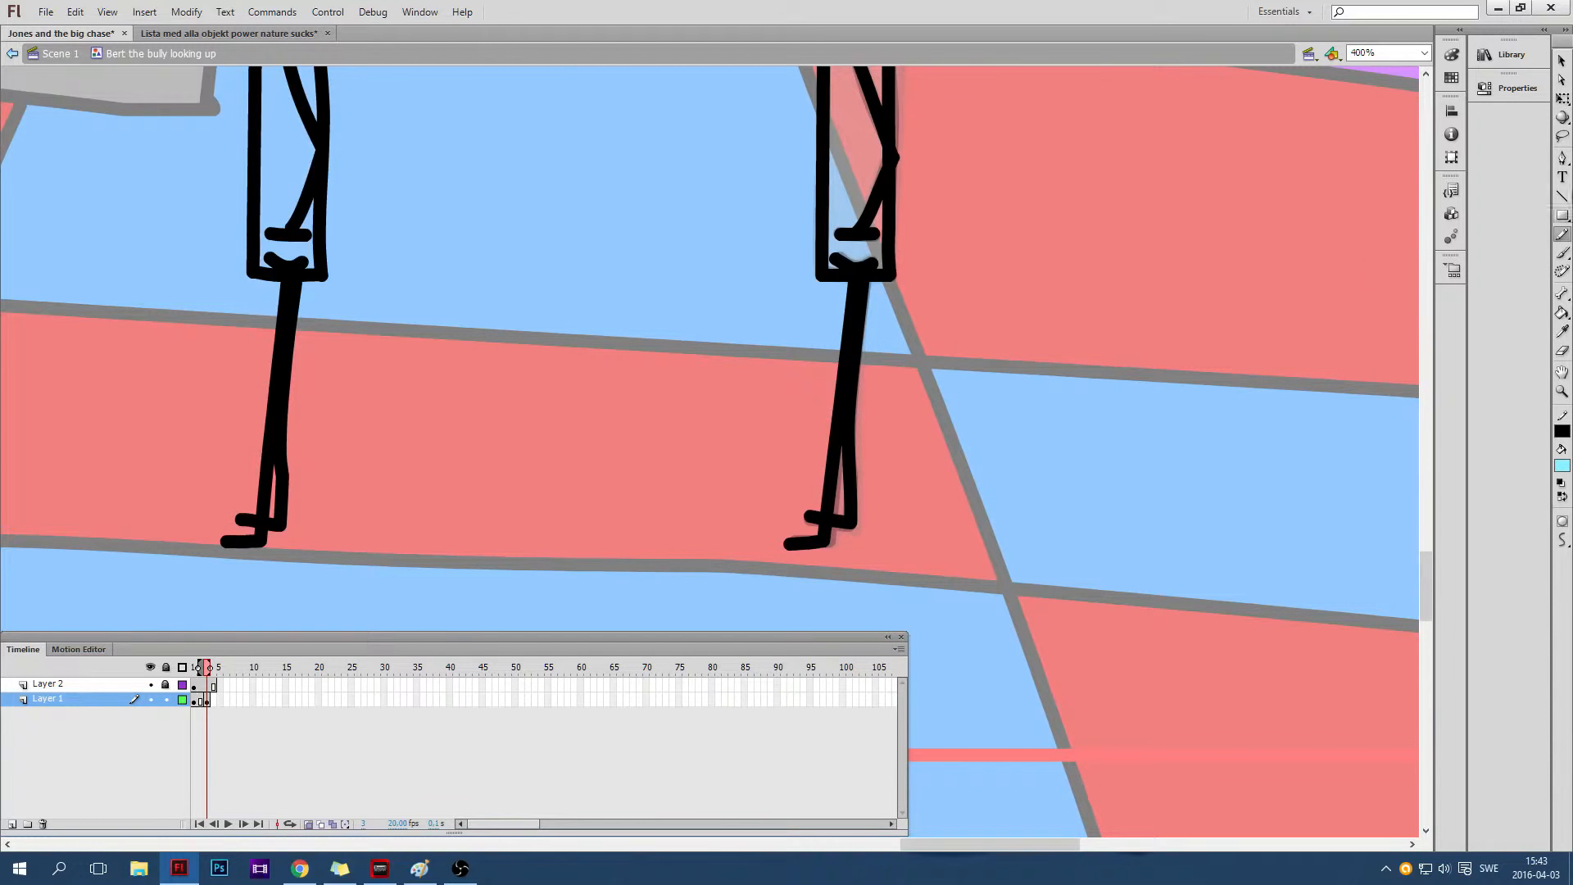
left_click(1562, 61)
left_click(838, 405)
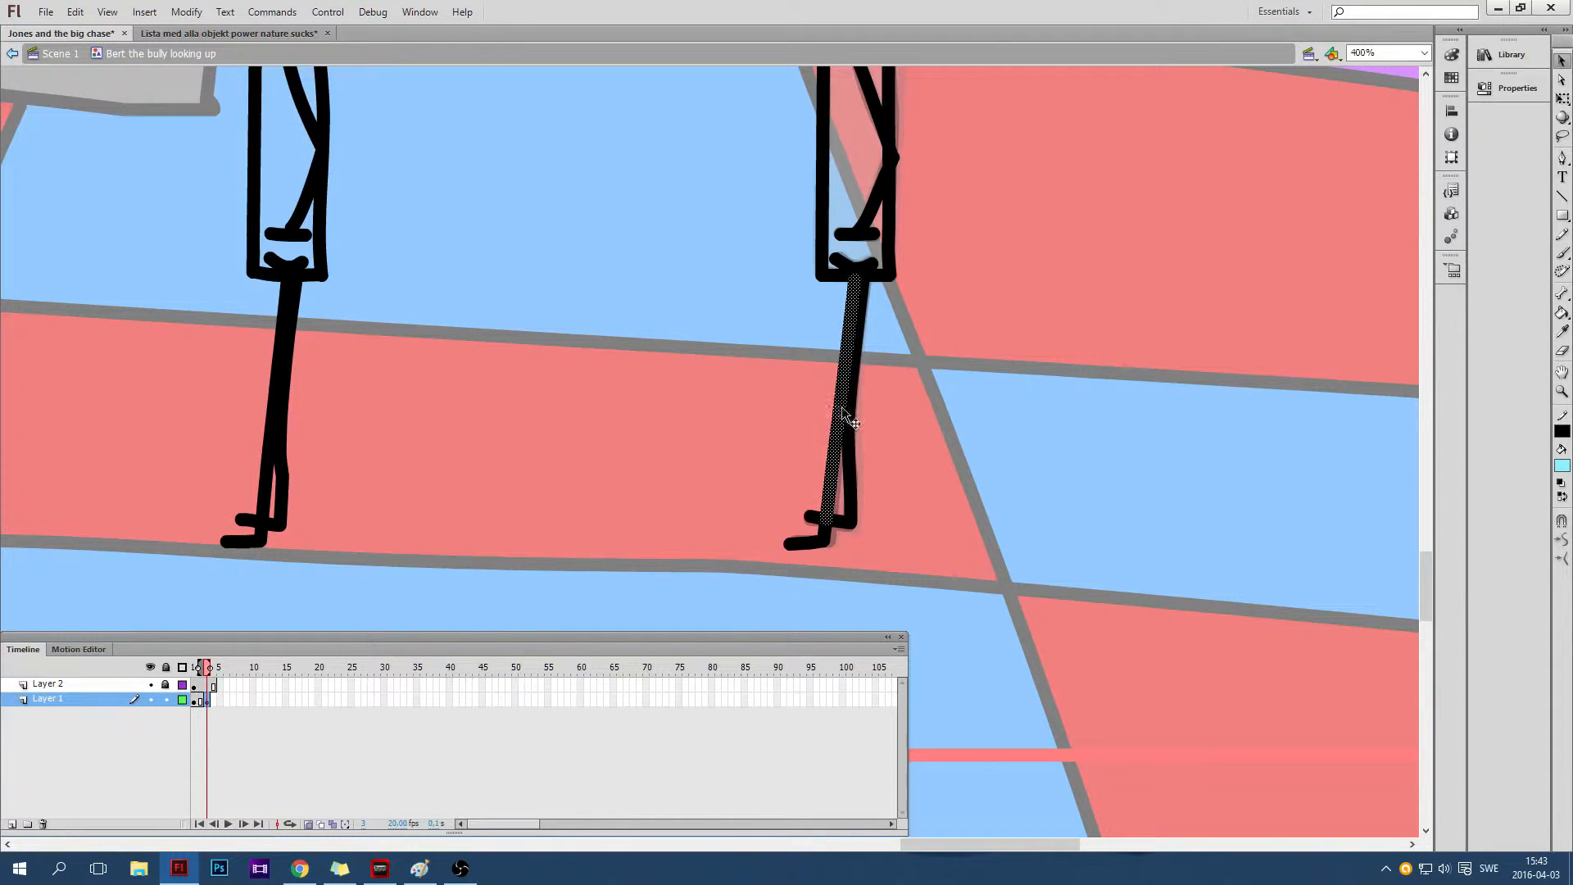
left_click(857, 479, "shift")
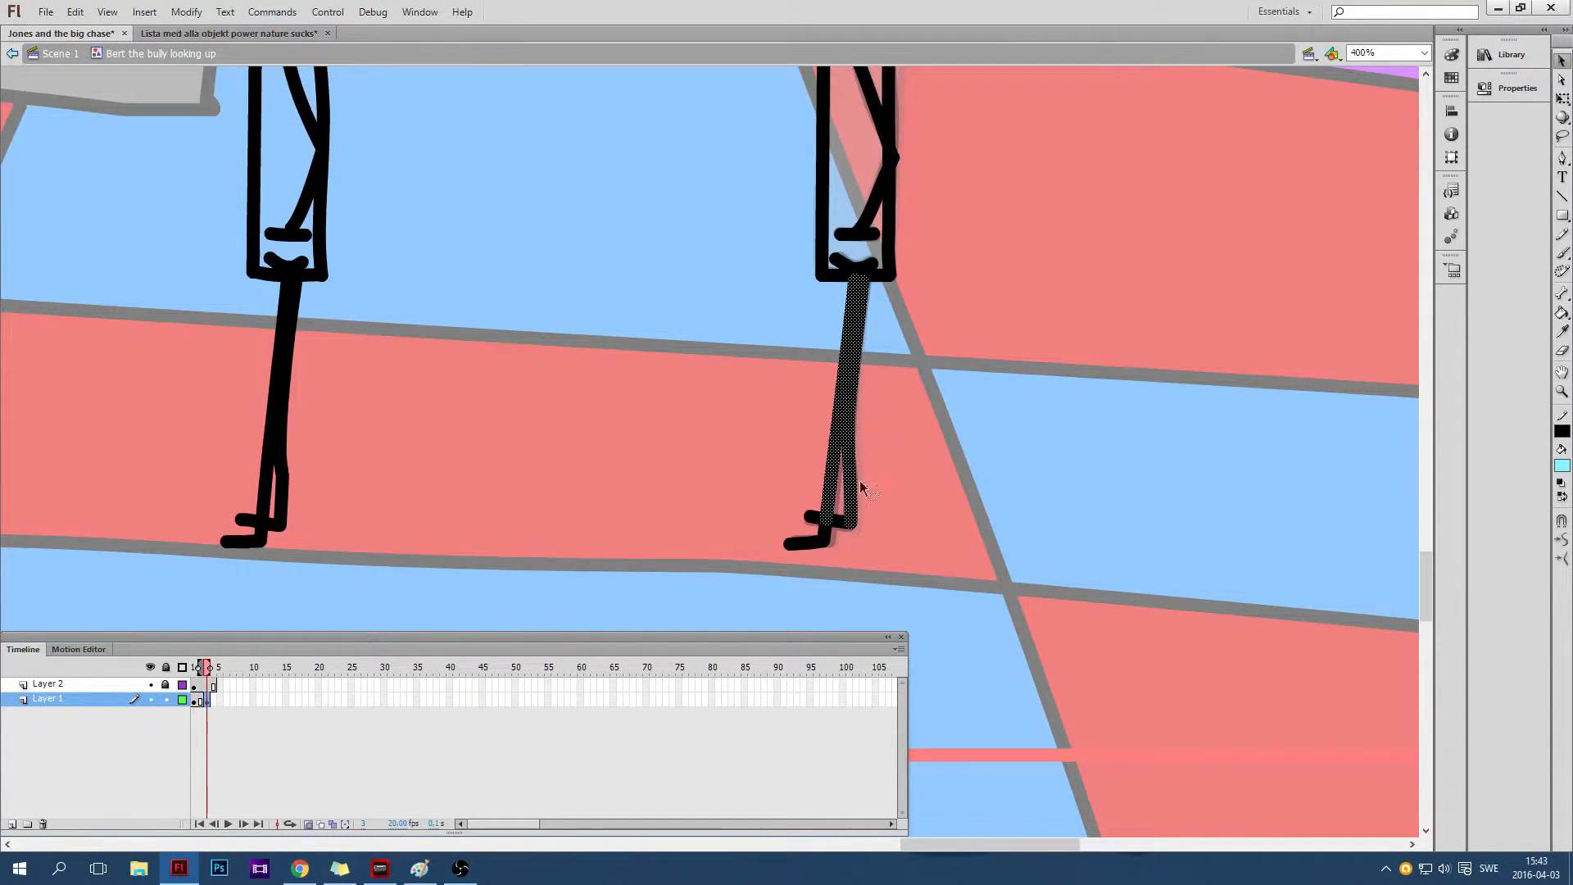
left_click(821, 517, "shift")
left_click(823, 542, "shift")
key("q")
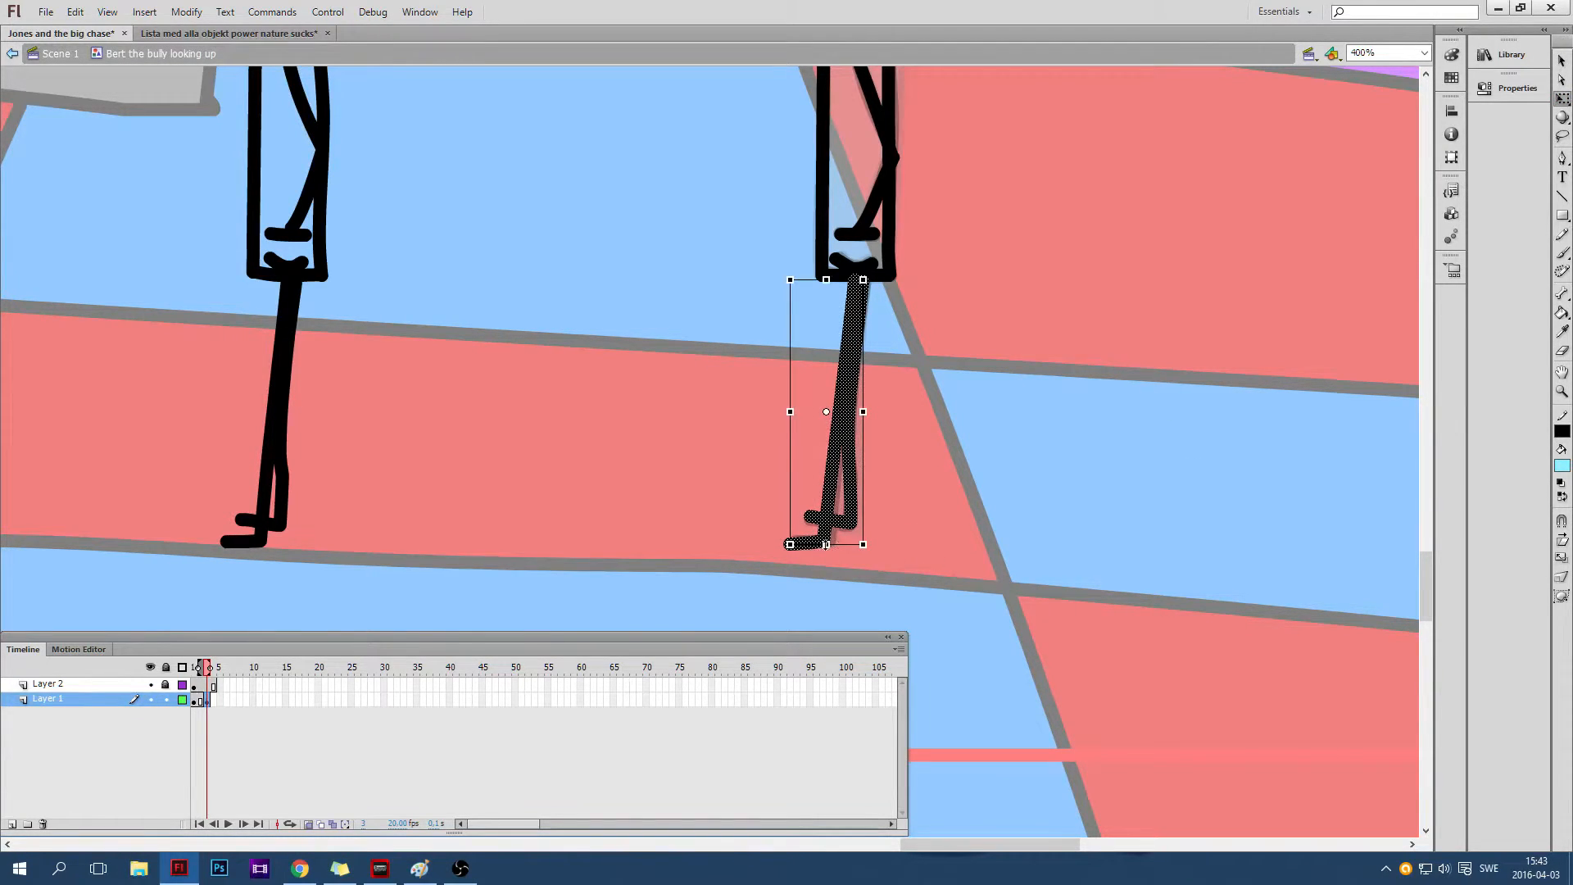
left_click_drag(826, 544, 827, 549)
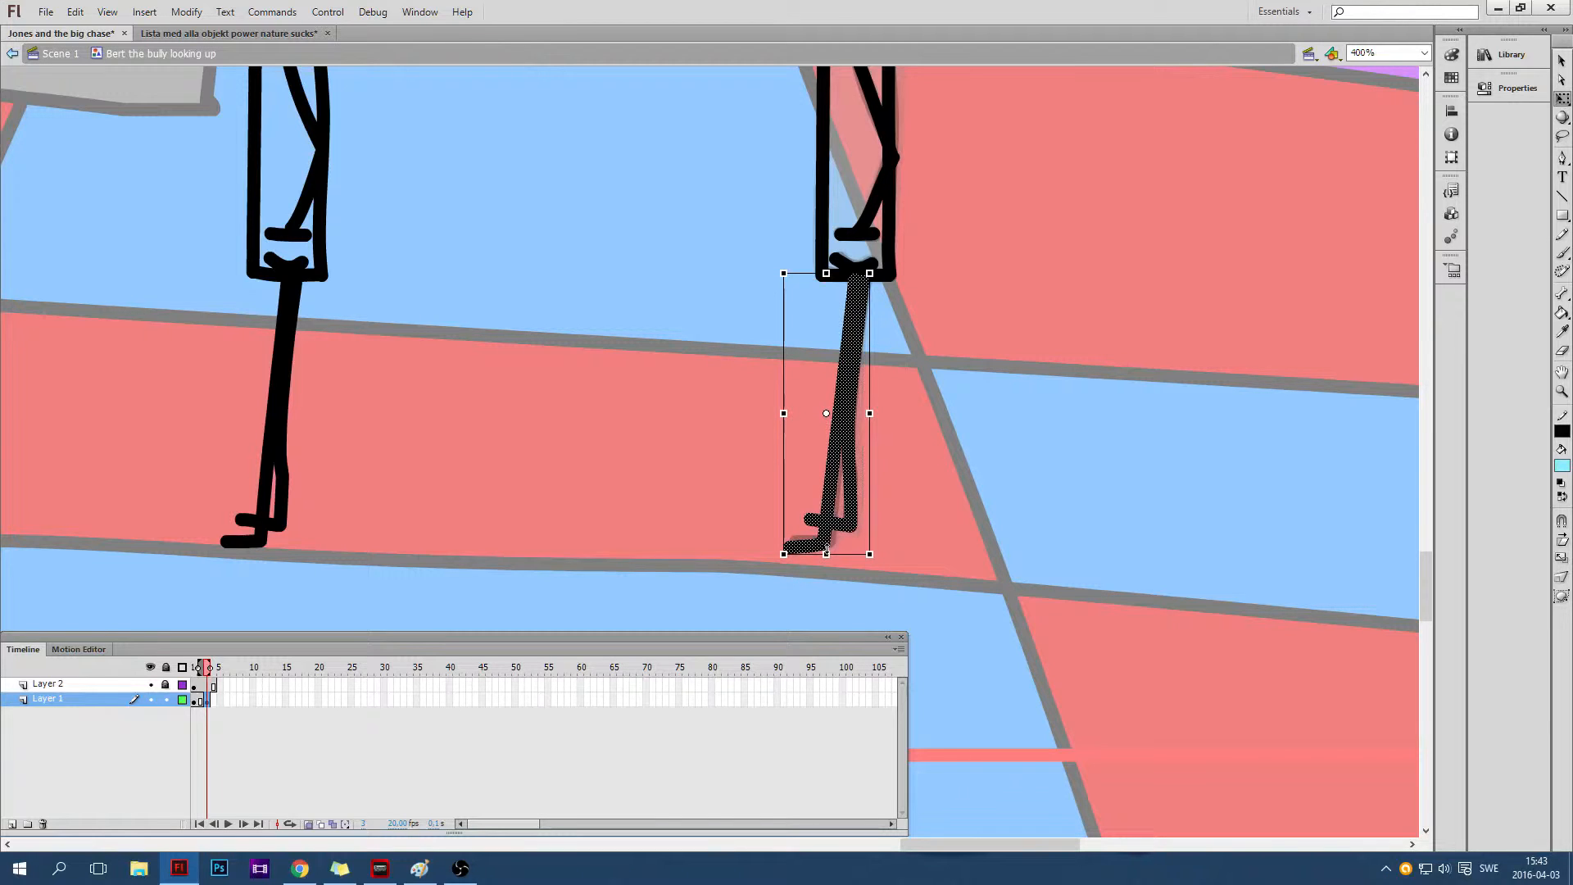
left_click(954, 518)
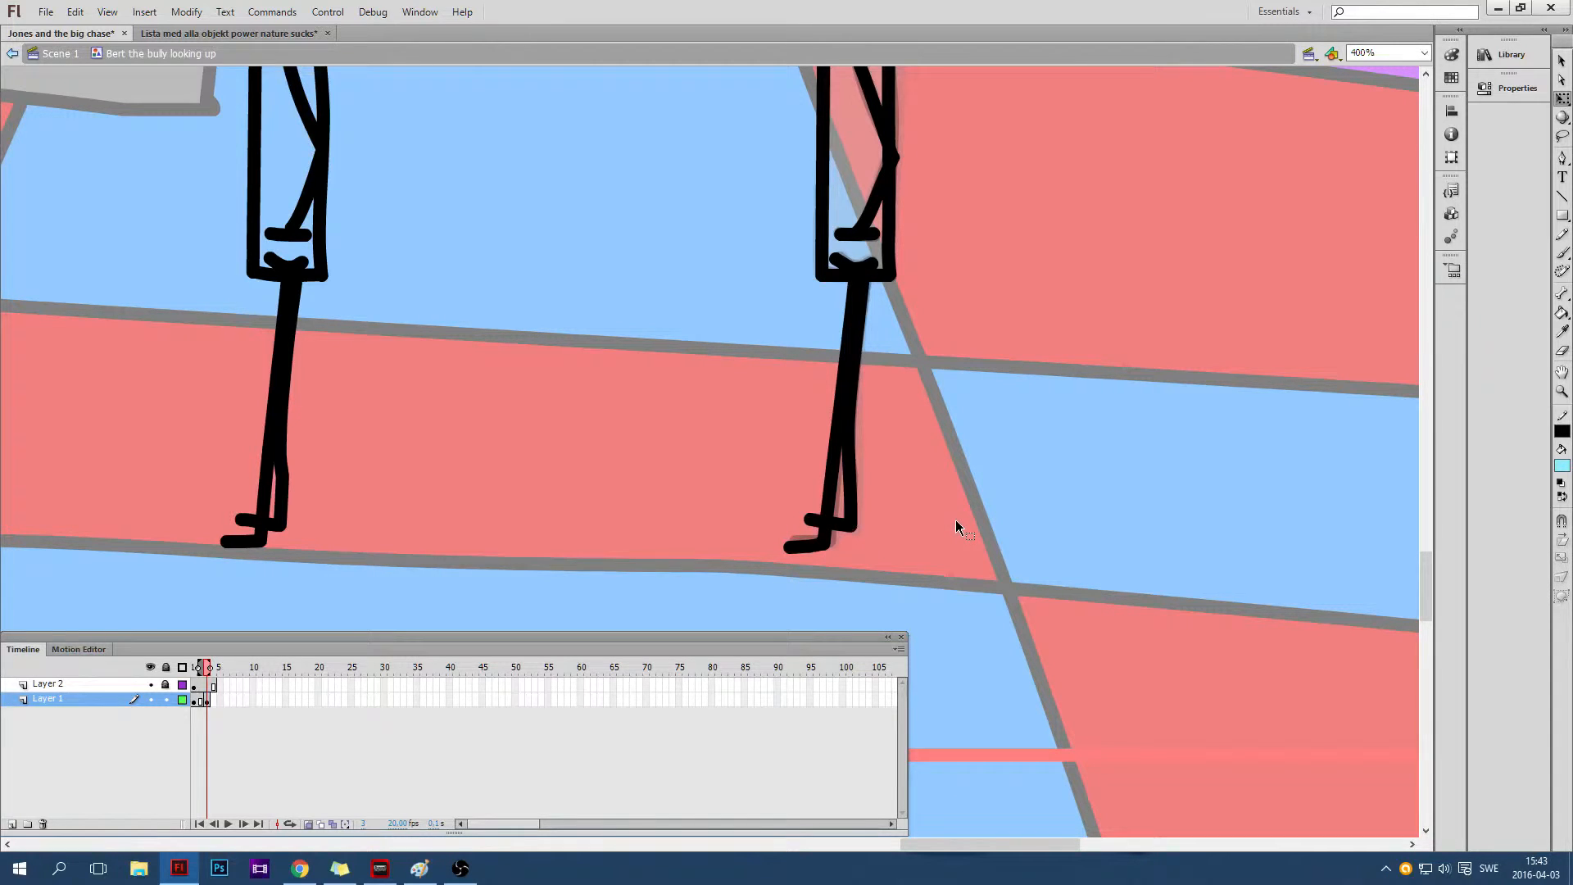
Check the traced bully from head to torso and compare it with the drawing in frame 2, toggling onion skinning
scroll(954, 518, "up", 10)
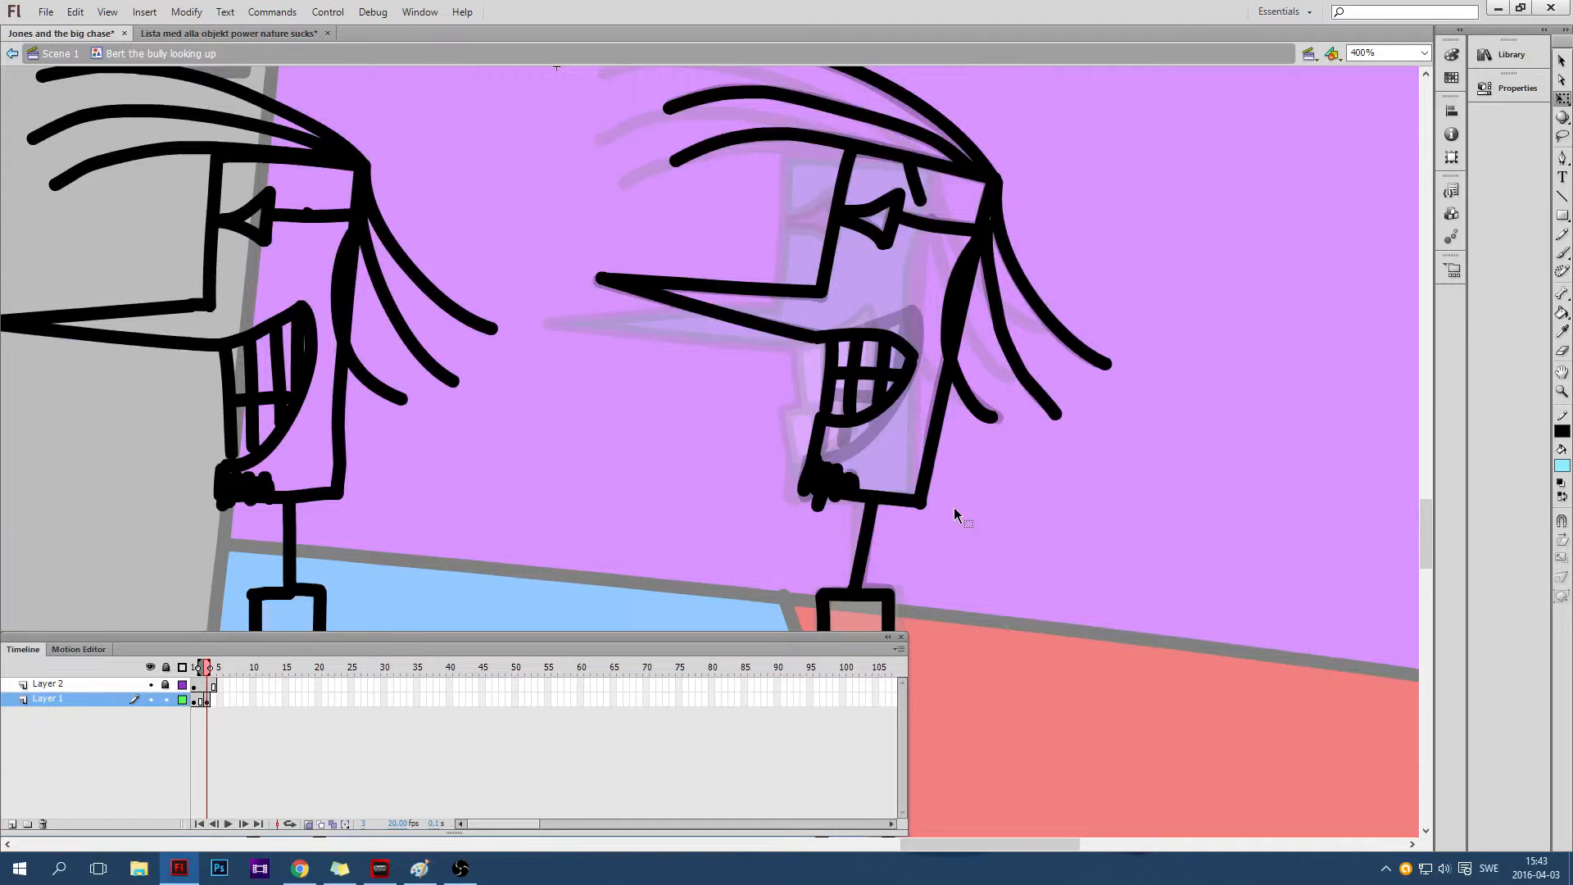
scroll(981, 491, "down", 10)
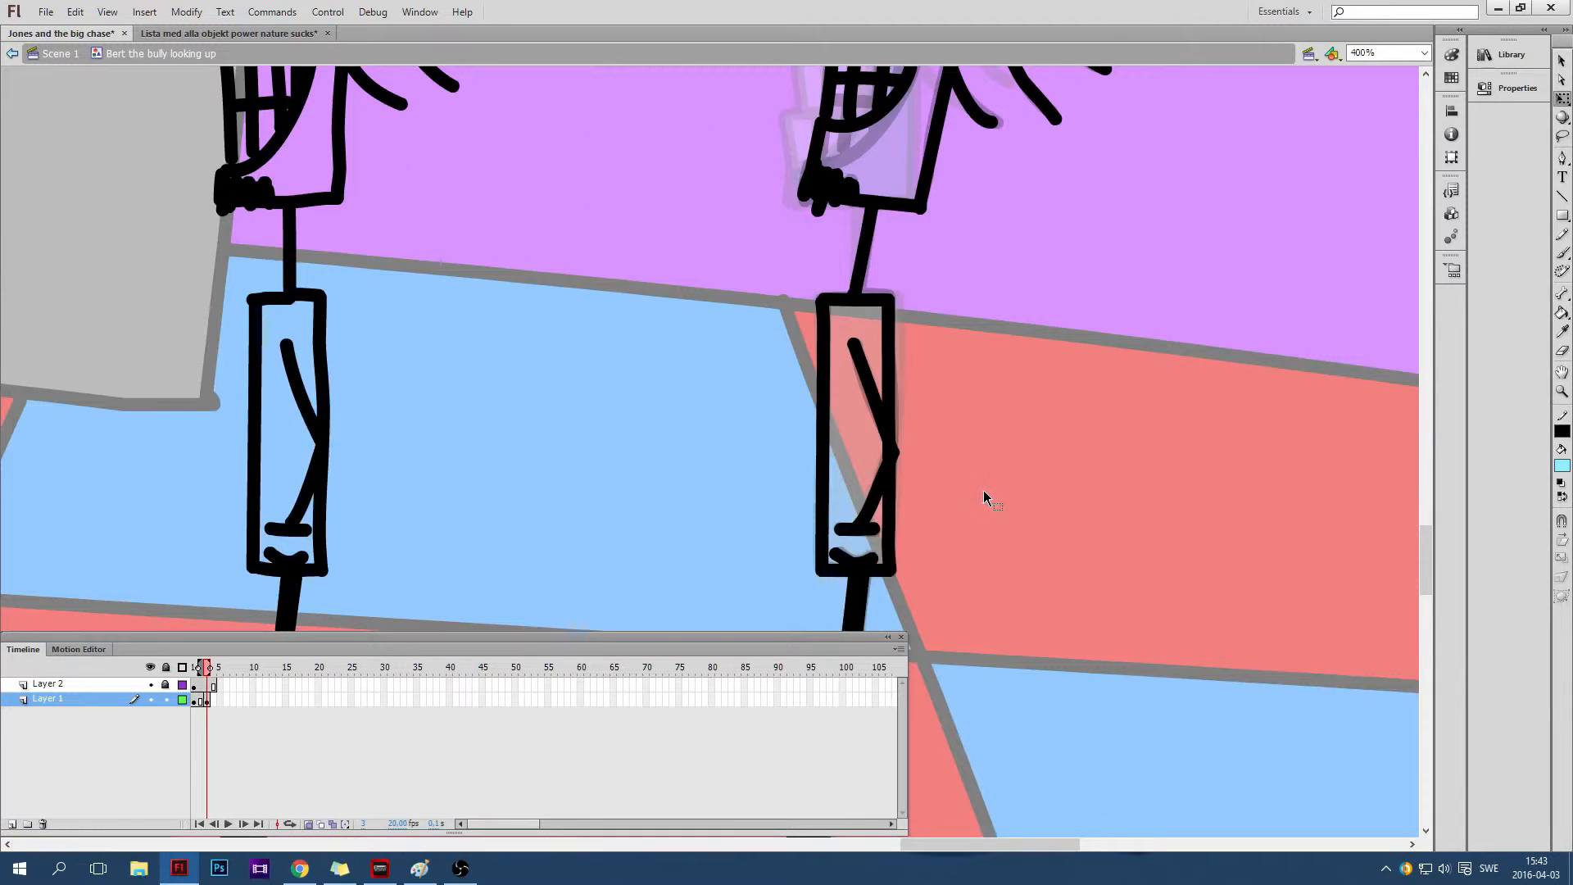
scroll(983, 490, "up", 10)
left_click(1562, 60)
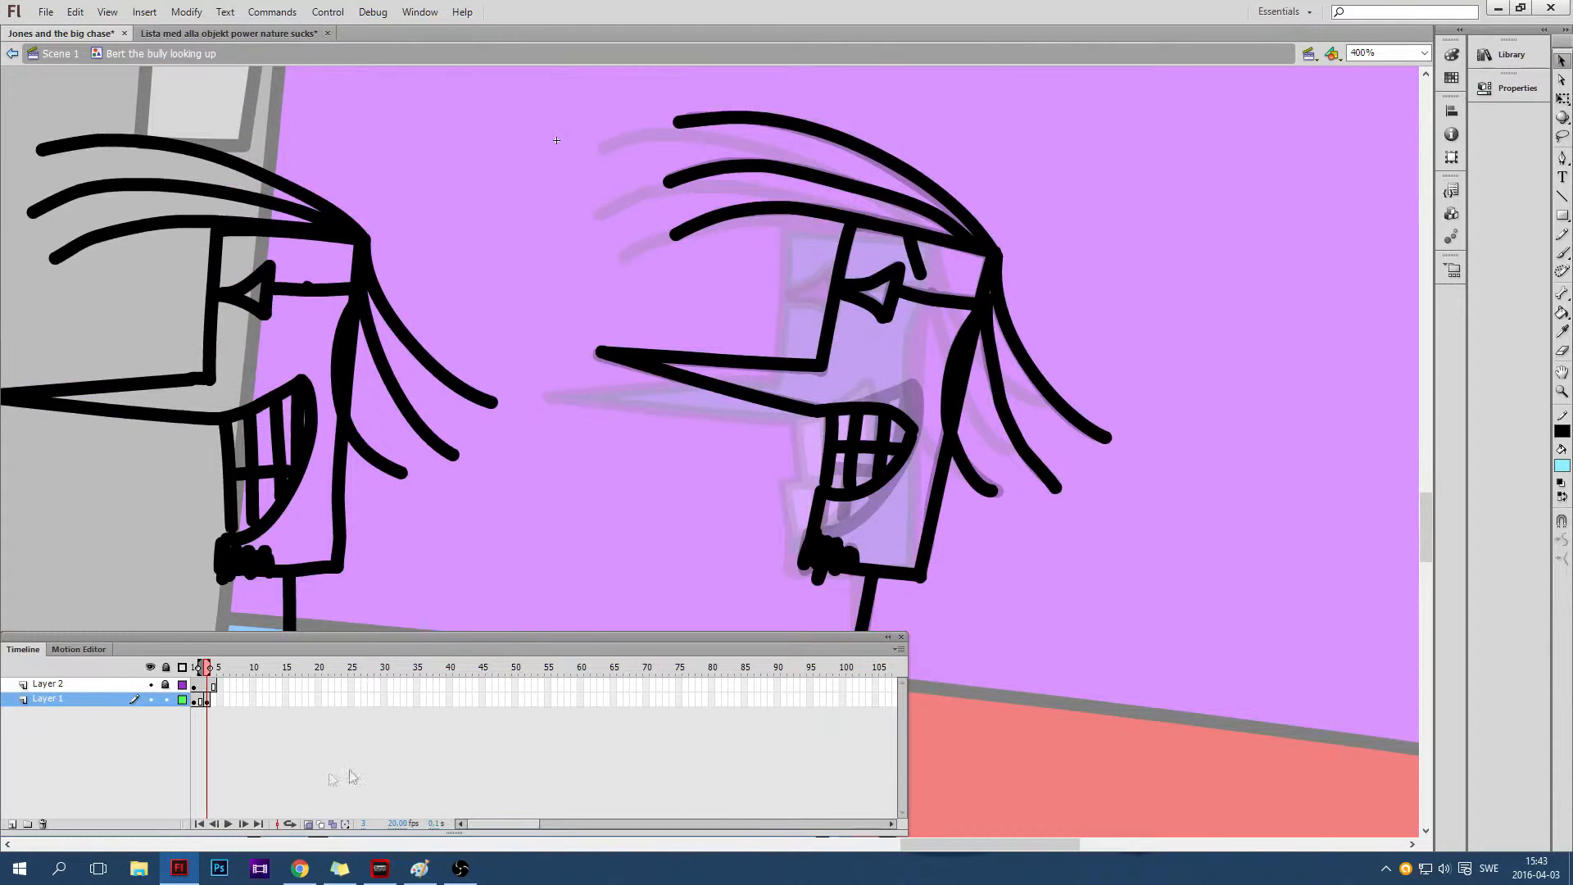
left_click(309, 824)
mouse_move(210, 675)
left_mouse_down()
mouse_move(174, 678)
mouse_move(215, 676)
mouse_move(201, 675)
left_mouse_up()
scroll(579, 469, "down", 5)
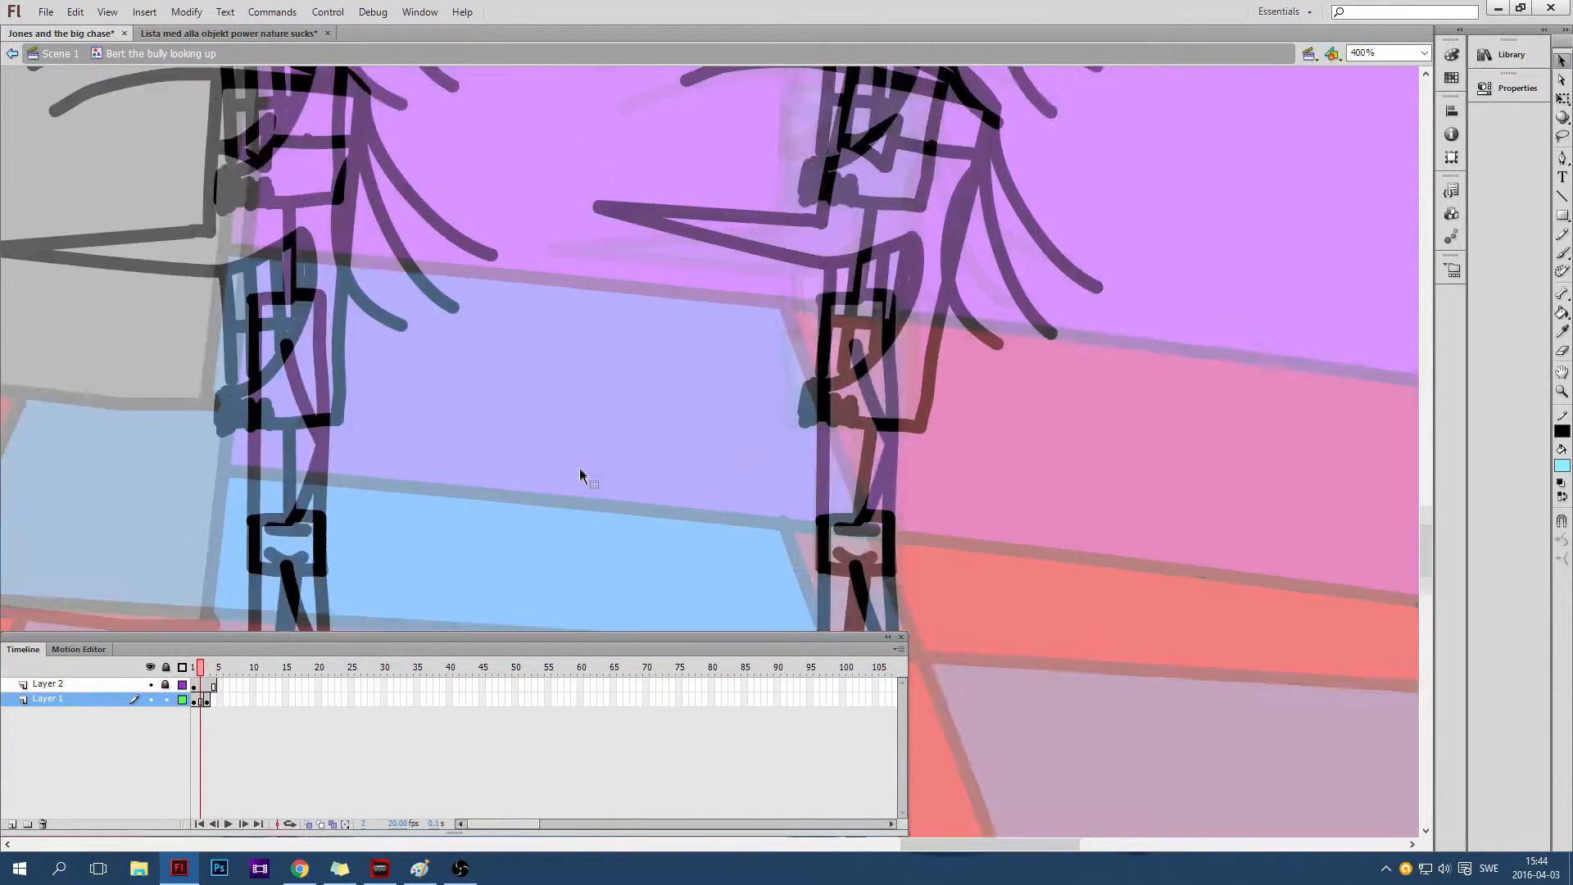
scroll(579, 469, "down", 1)
scroll(443, 593, "down", 1)
left_click(309, 824)
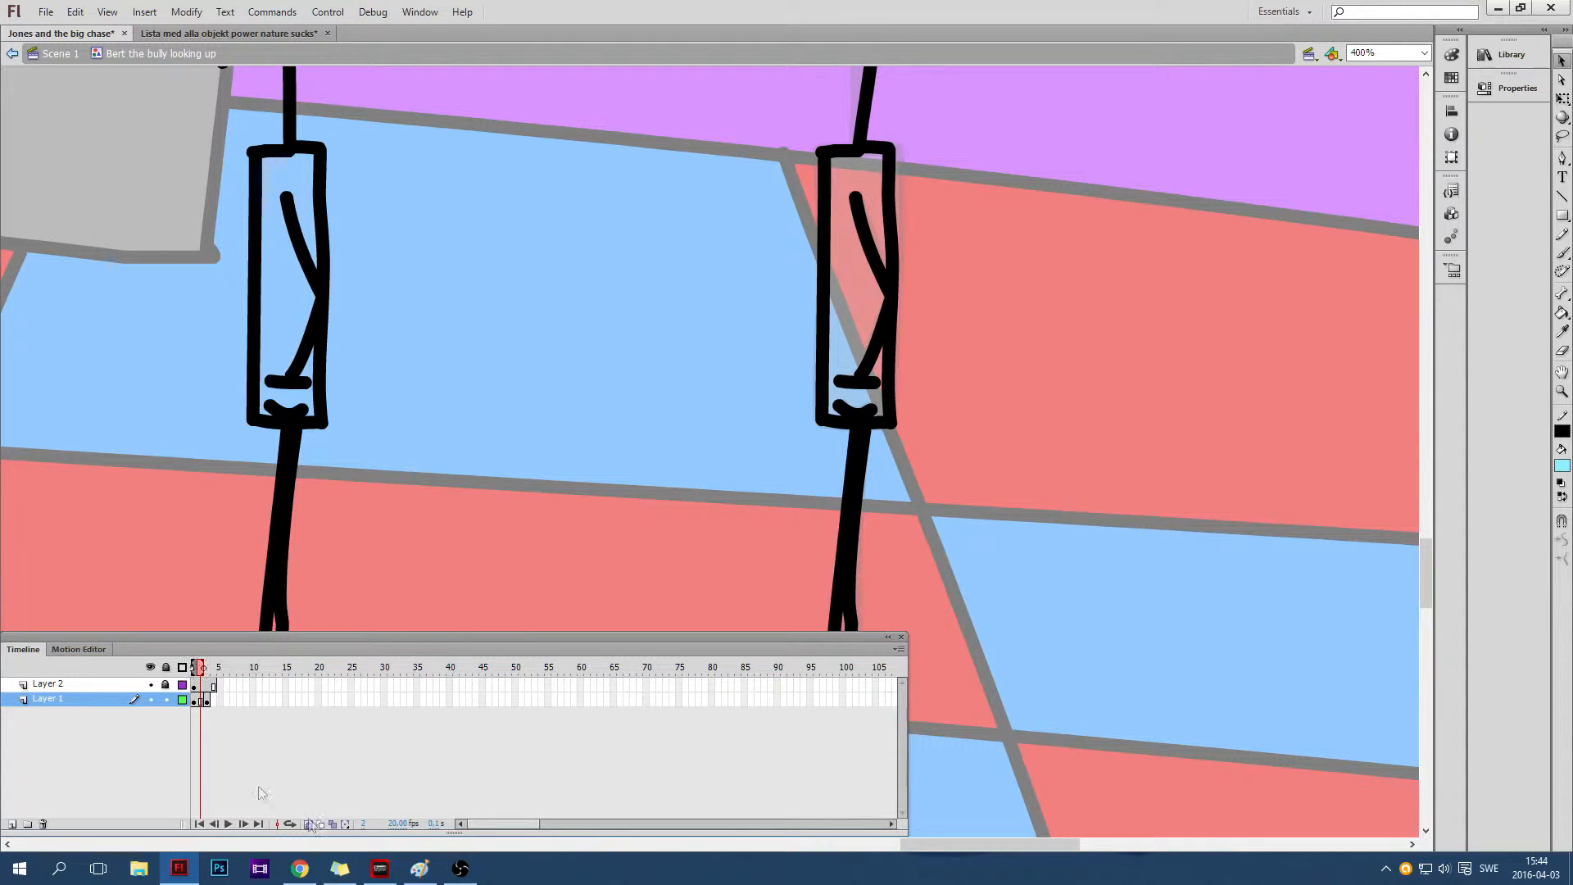
Turn on loop playback and extend the bully drawing on Layer 1 through frame 4
left_click(290, 824)
left_click(214, 702)
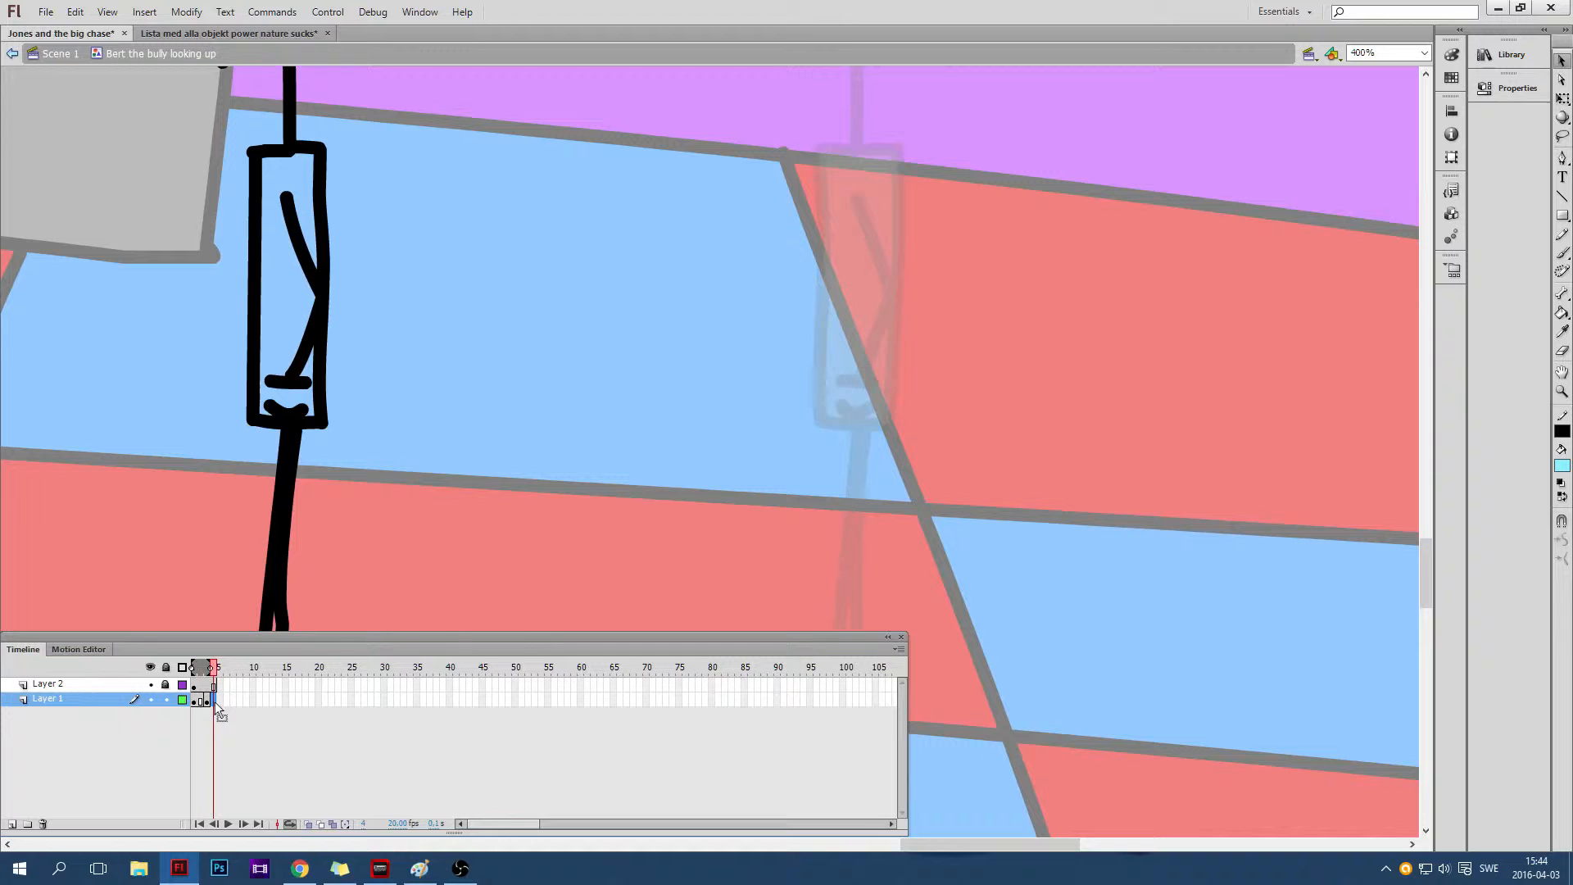
key("ctrl+shift+v")
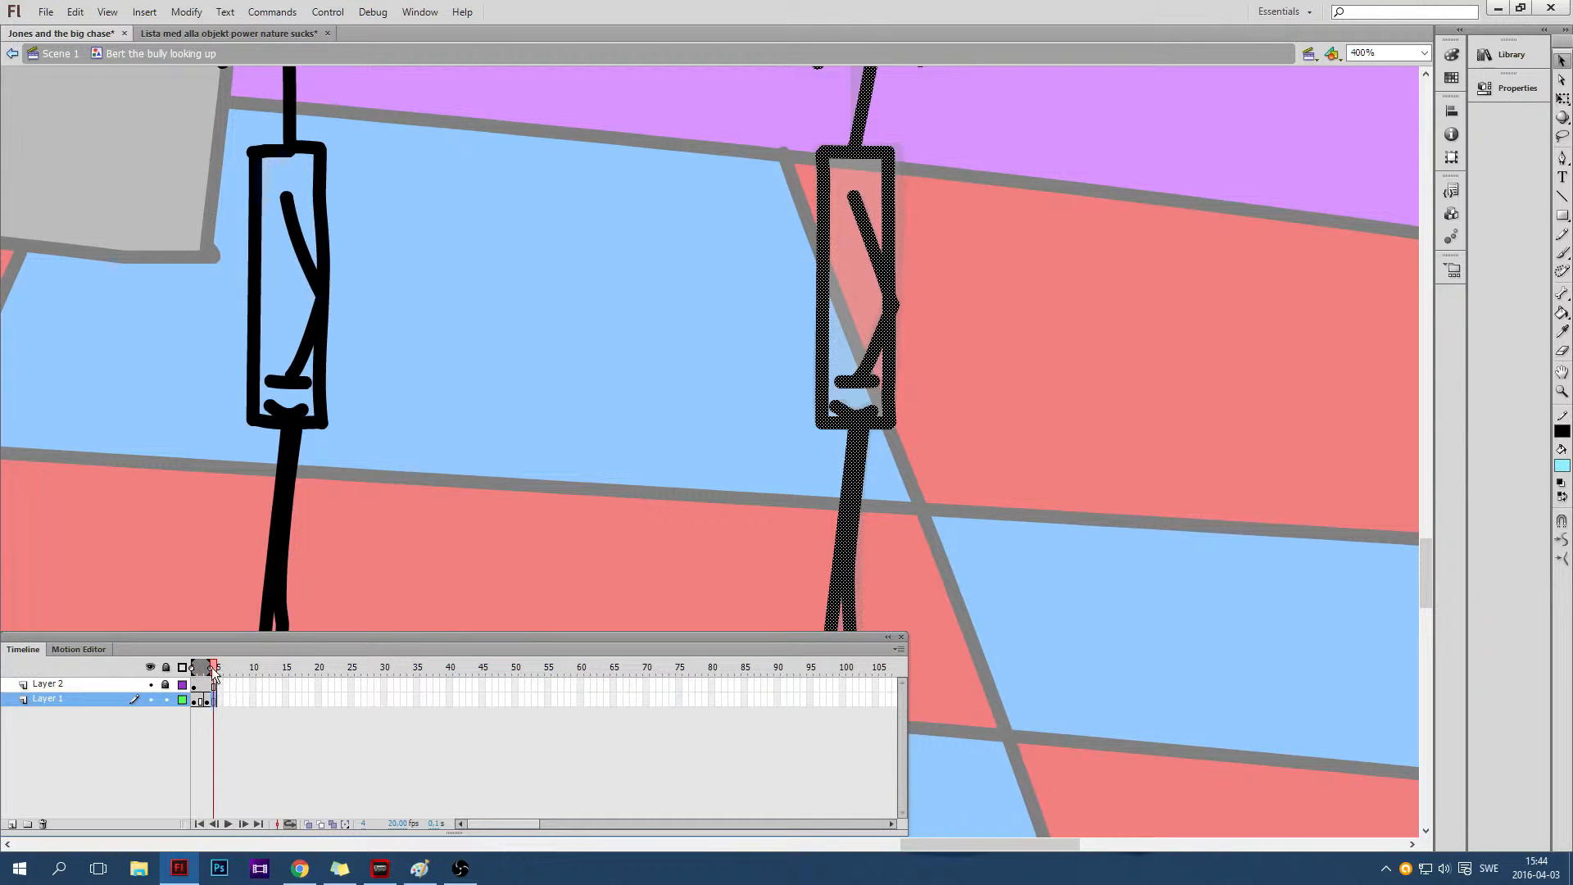
Play the looped frames and examine the motion of the bully's head, torso and legs, ending with looping turned off
left_click(200, 669)
left_click(233, 819)
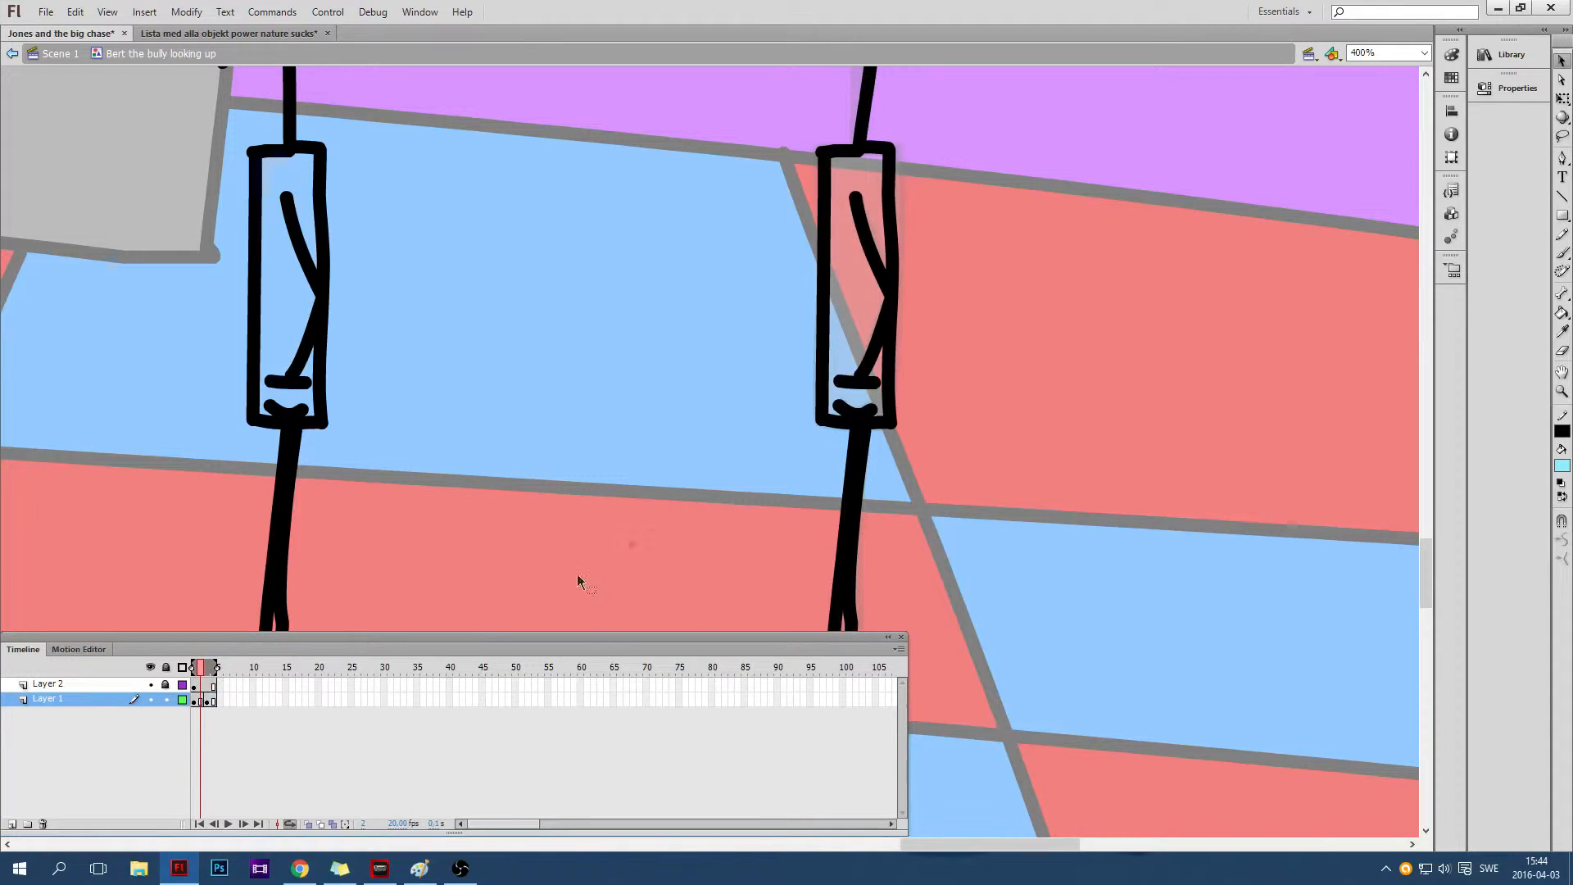
left_click(207, 676)
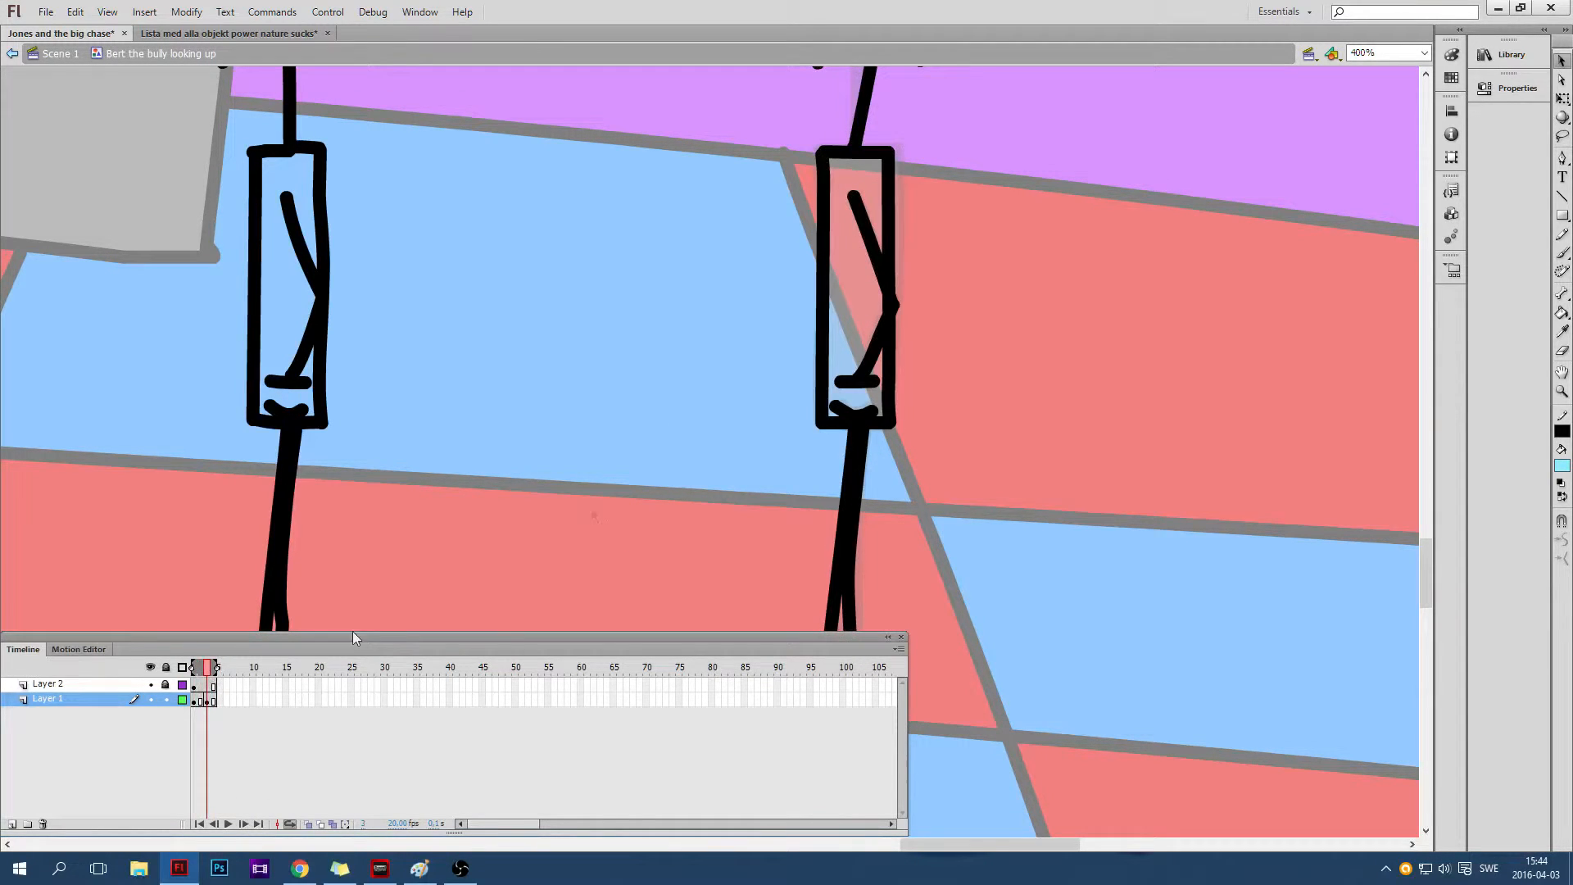
left_click(232, 823)
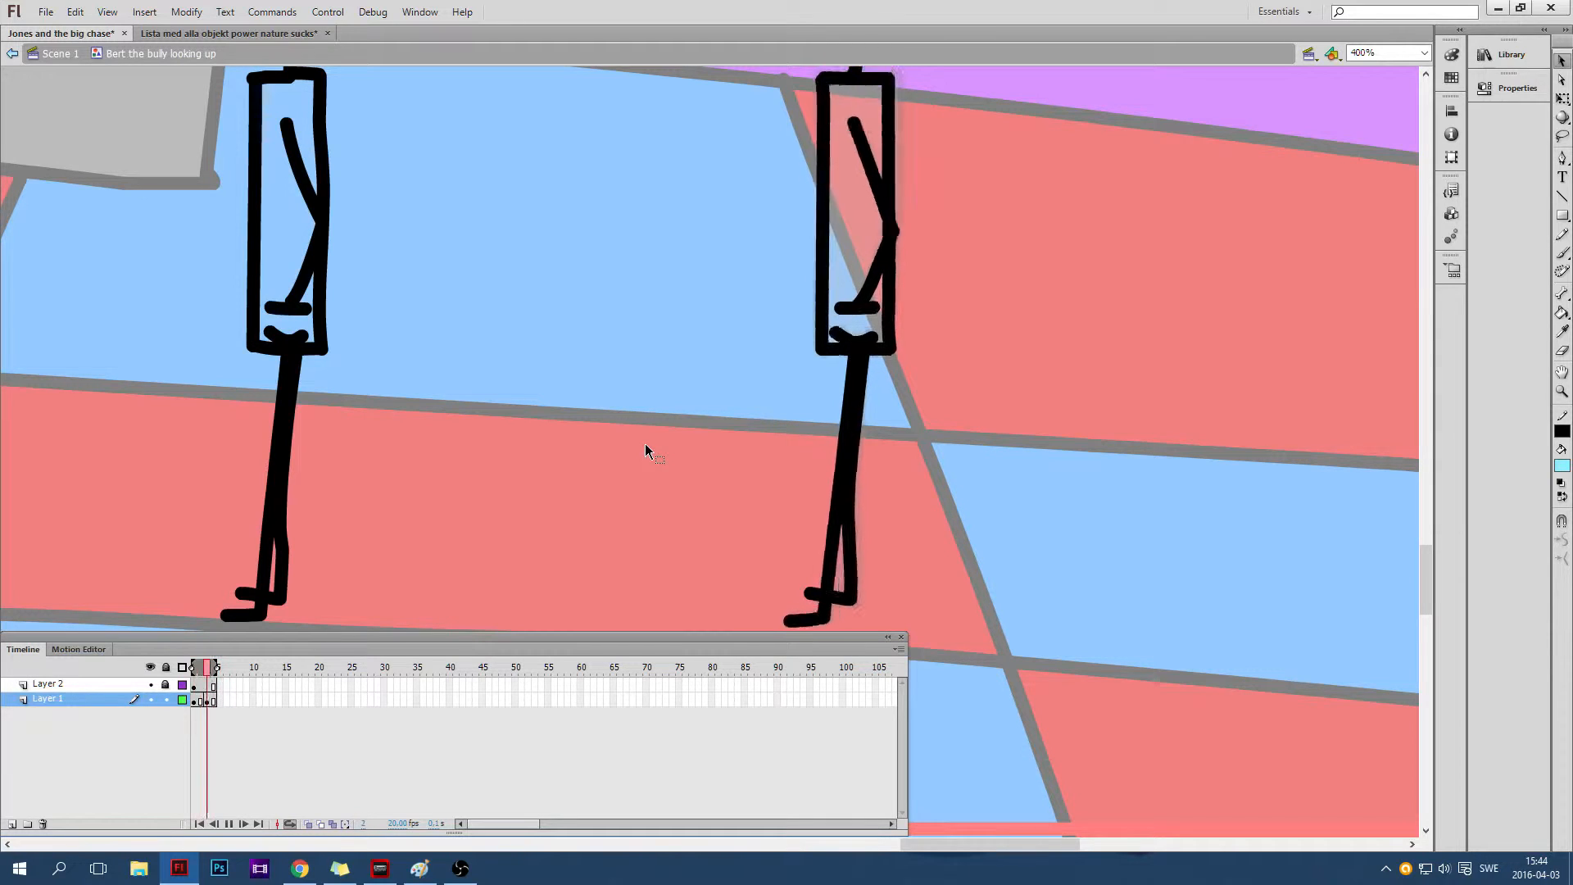
scroll(646, 444, "up", 2)
scroll(729, 393, "up", 4)
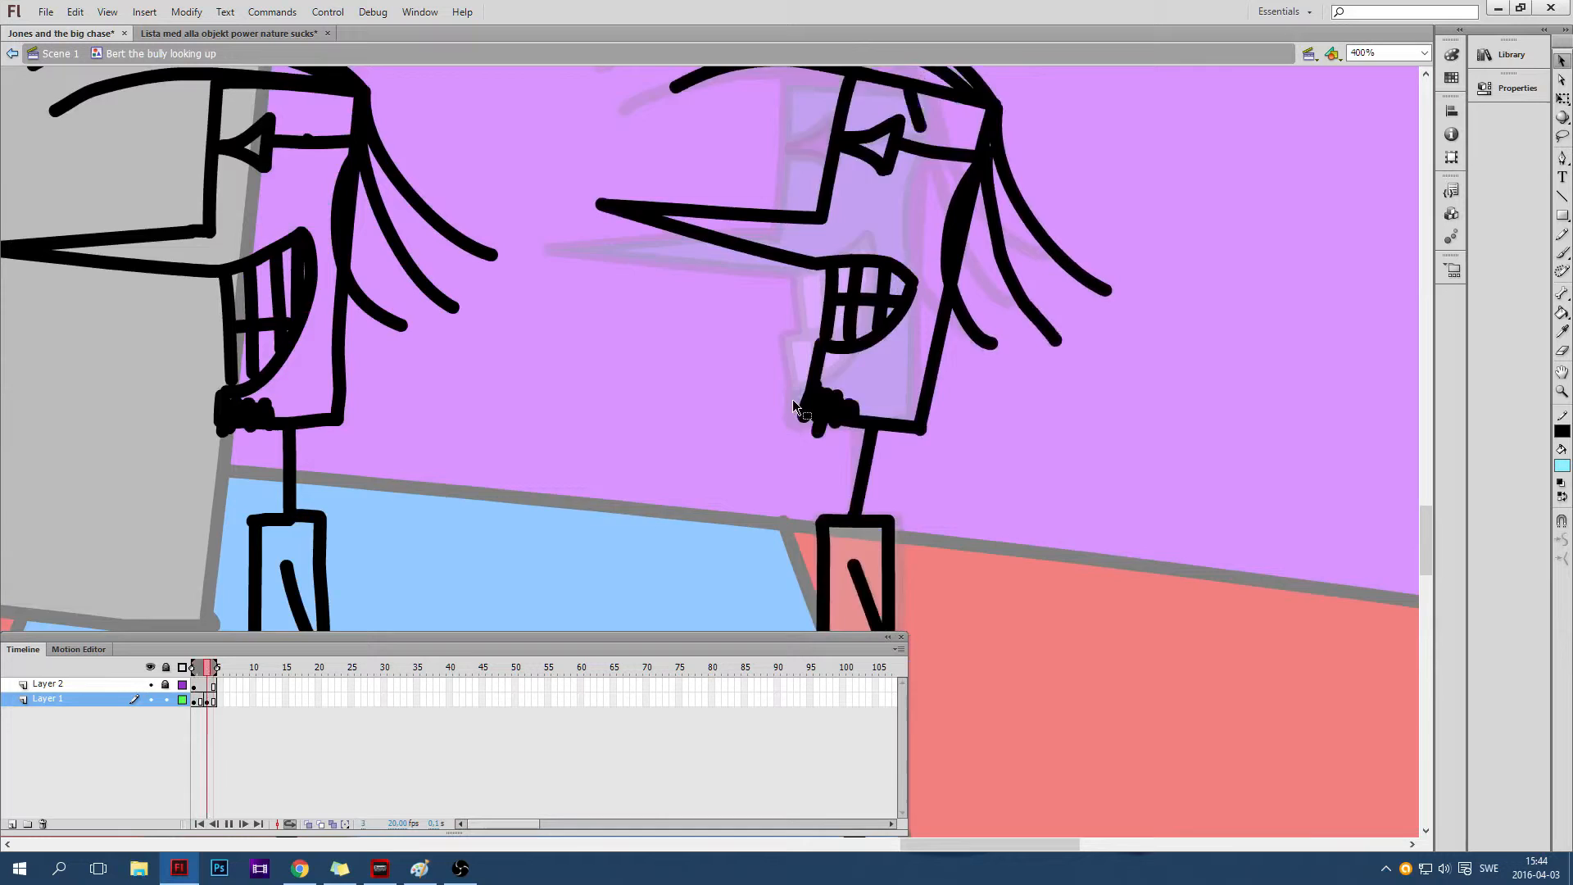
scroll(793, 400, "down", 3)
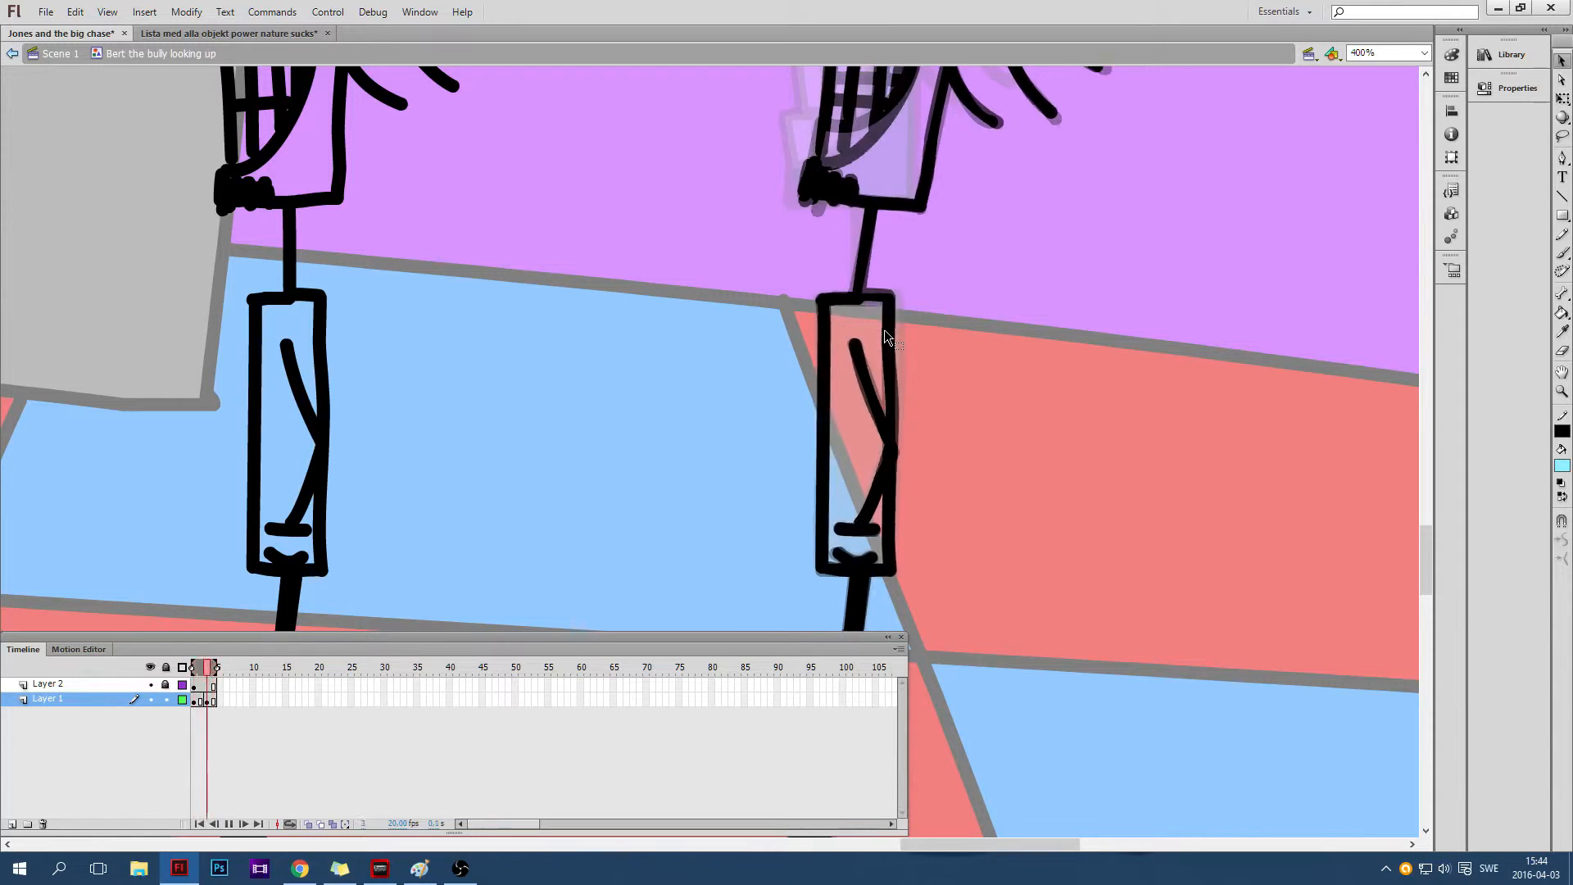
scroll(883, 330, "down", 1)
scroll(873, 341, "down", 2)
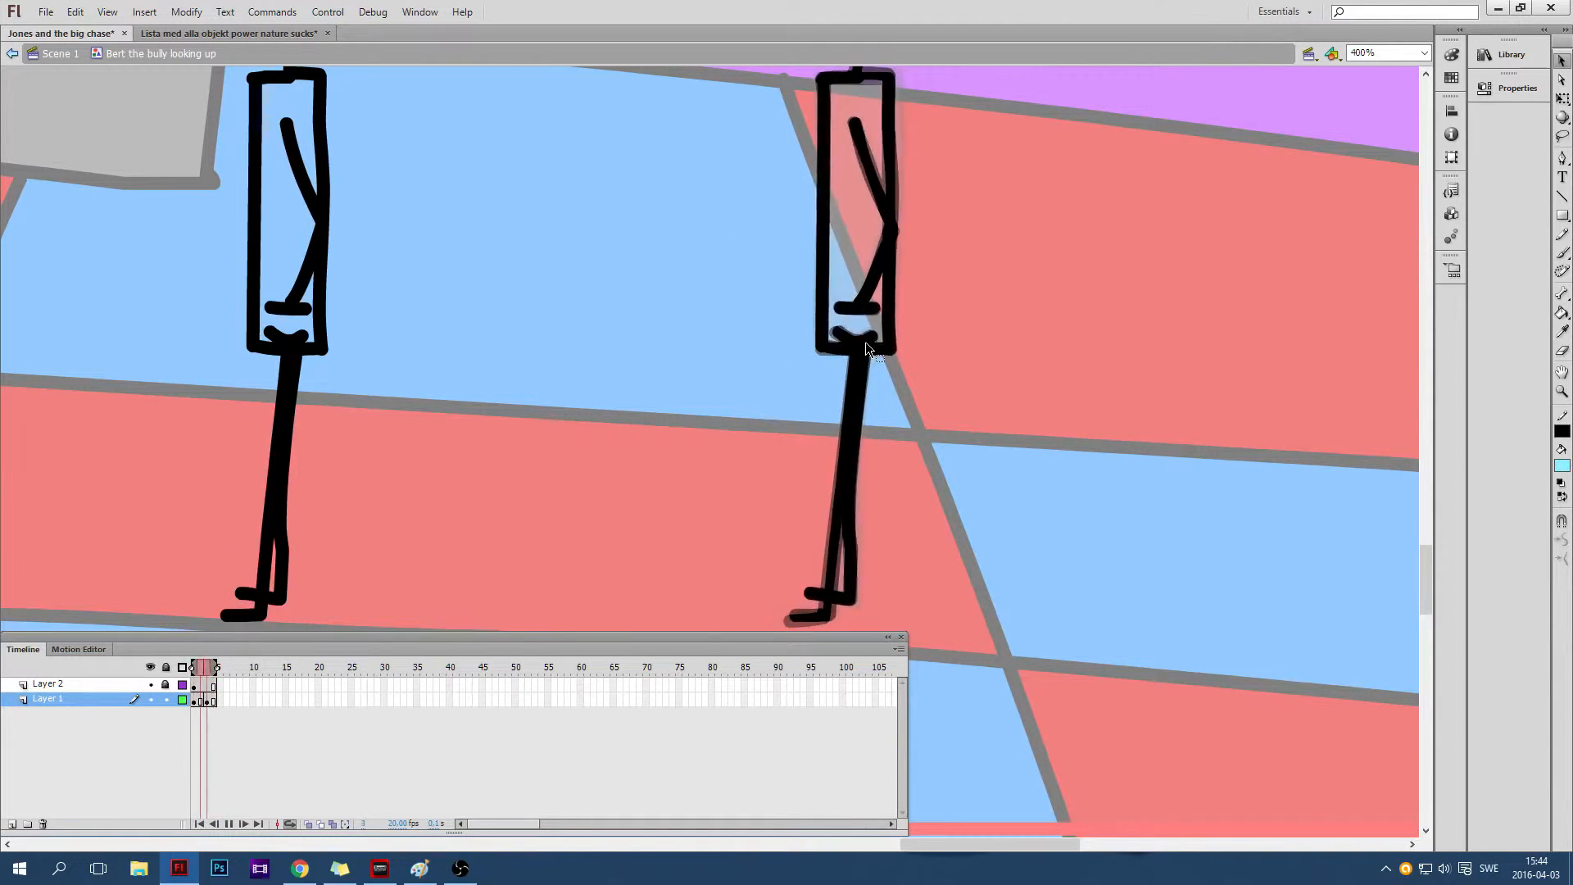
scroll(864, 381, "up", 1)
scroll(852, 381, "down", 1)
scroll(844, 380, "up", 1)
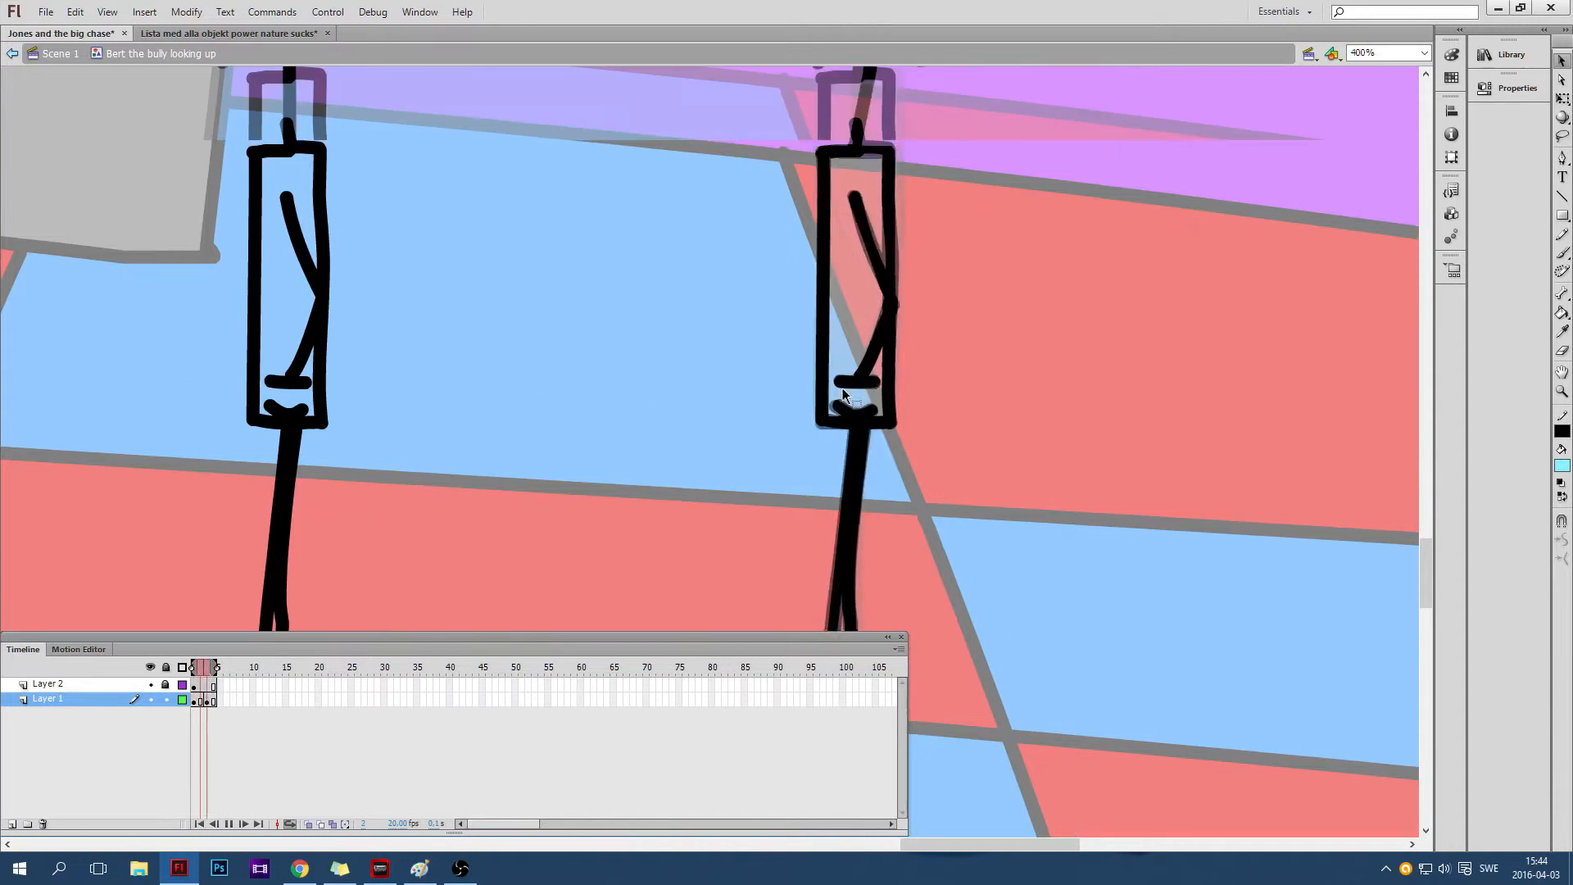
left_click(291, 826)
Try selecting the bully's head, hair and neck in frame 4
scroll(611, 545, "up", 5)
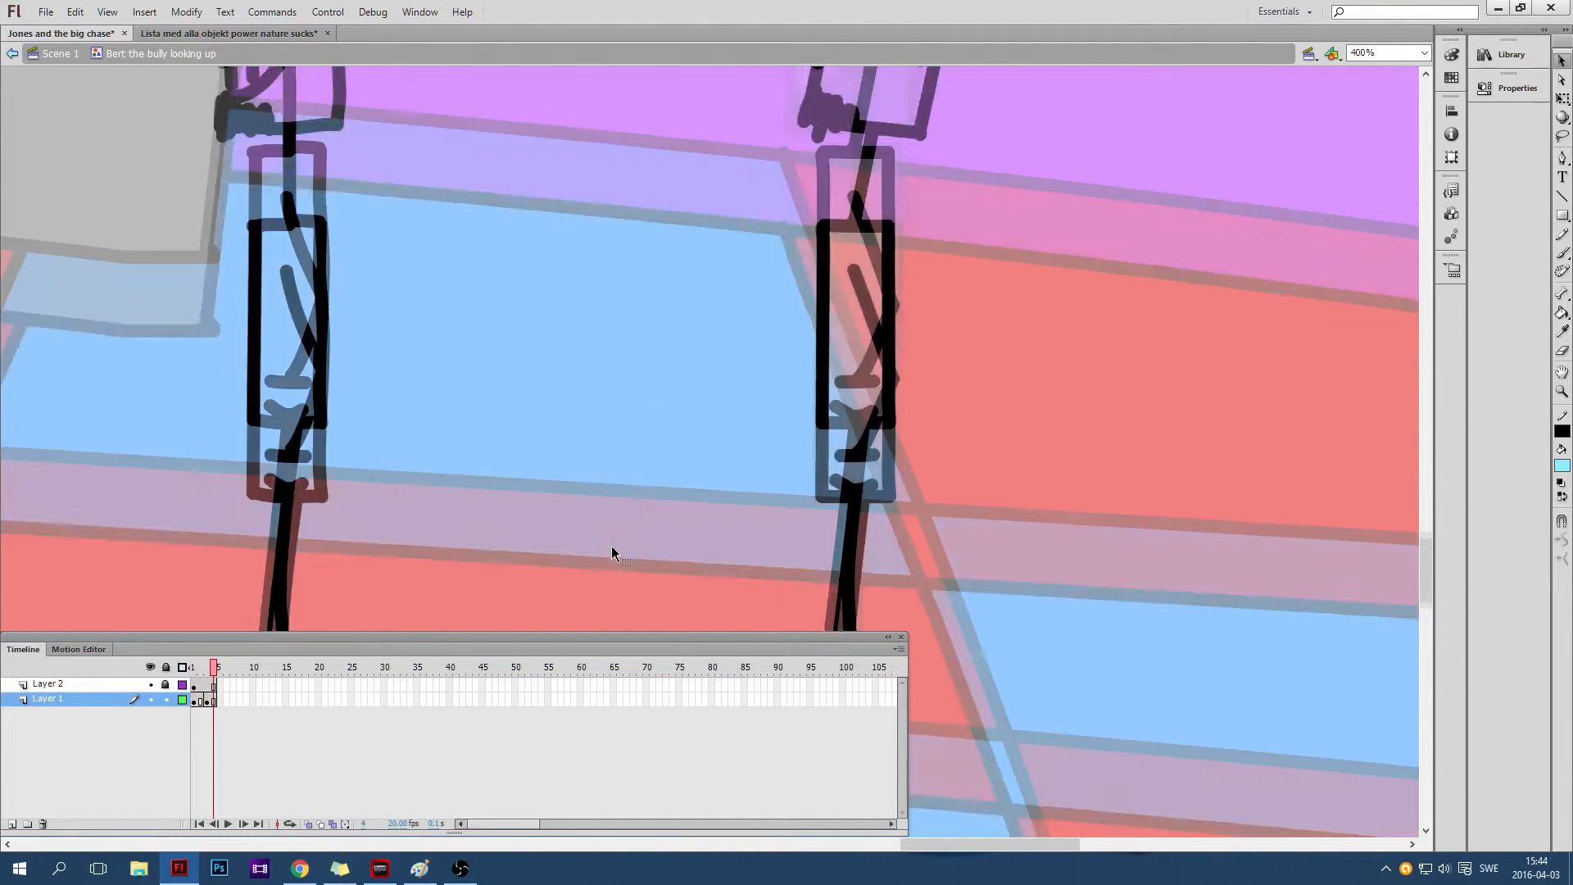
scroll(872, 362, "down", 1)
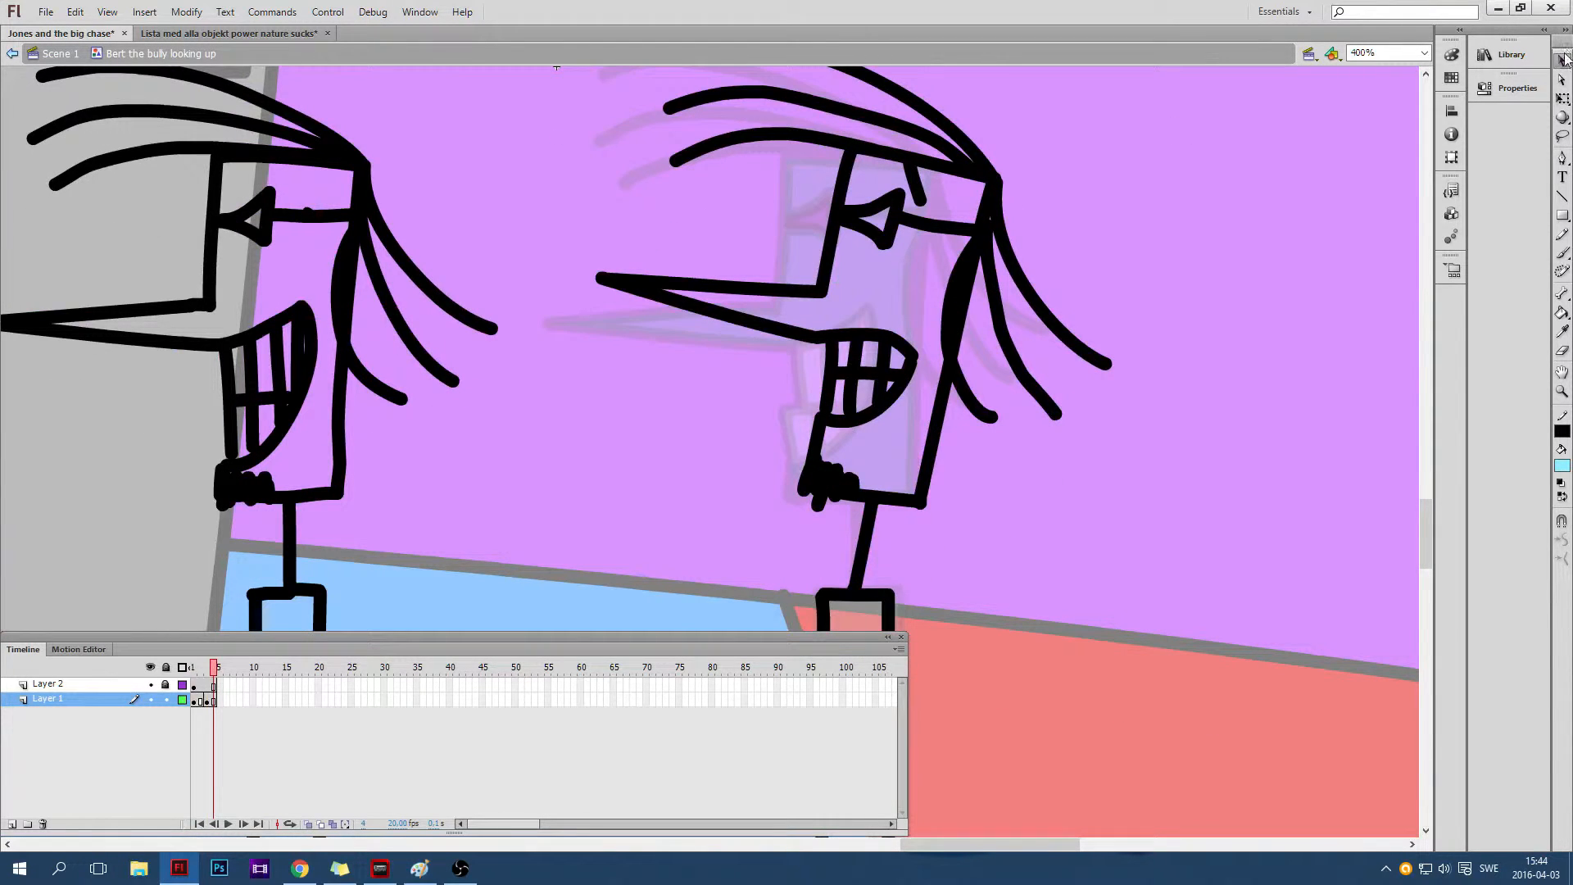
scroll(1093, 308, "up", 1)
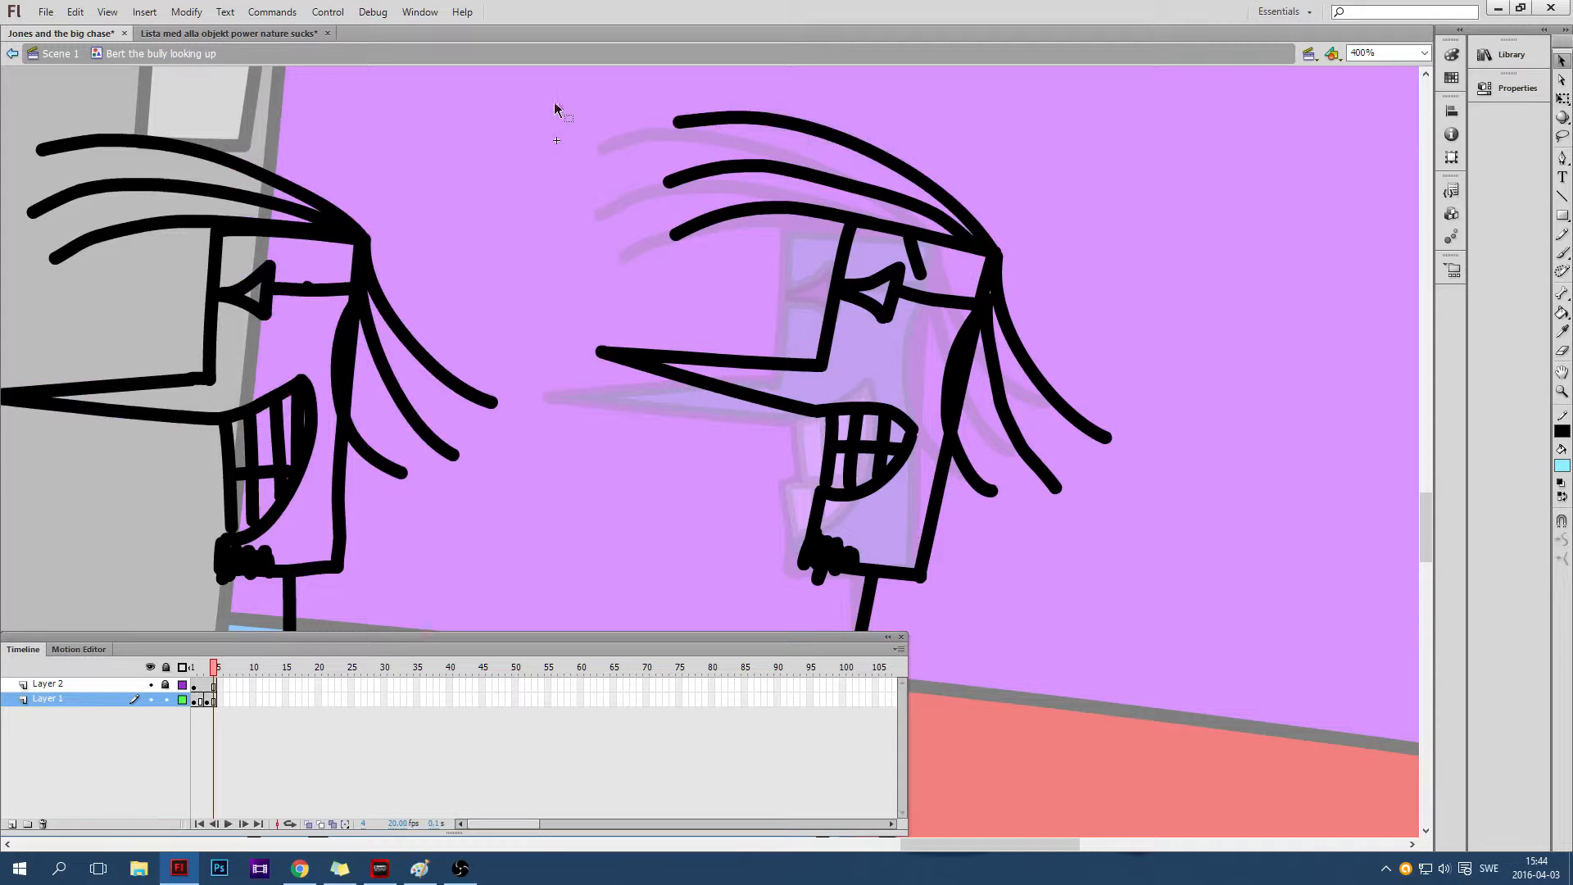
mouse_move(555, 103)
left_mouse_down()
mouse_move(1172, 572)
mouse_move(1194, 635)
left_mouse_up()
scroll(1029, 544, "down", 3)
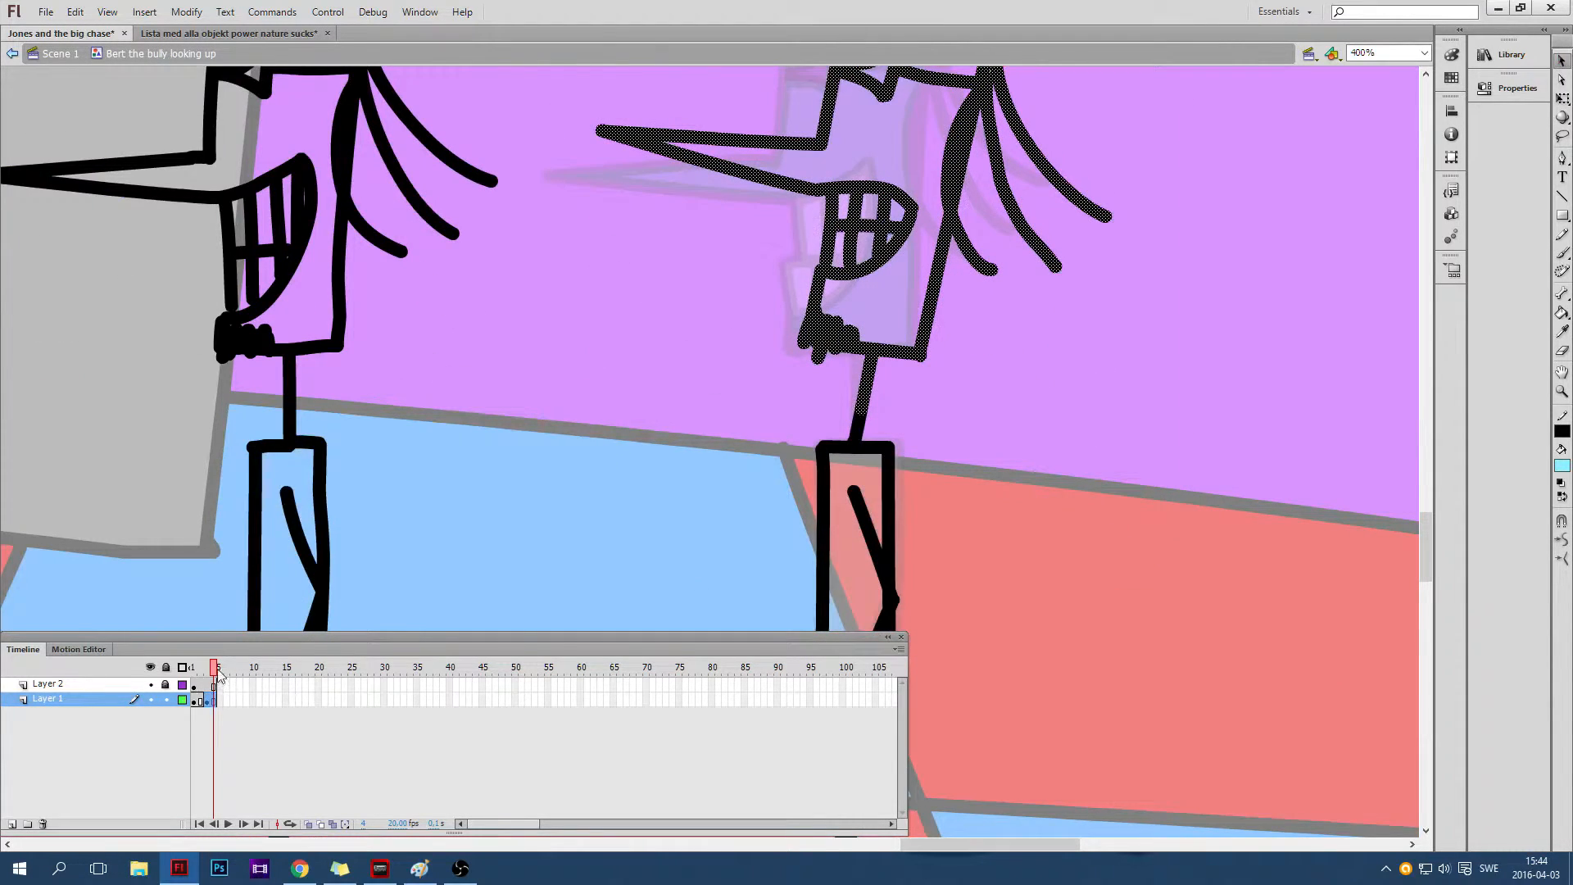
Go to frame 3 and try selecting the bully's head, hair and neck there, ending with nothing selected
left_click_drag(218, 672, 207, 672)
scroll(848, 225, "up", 4)
left_click_drag(570, 150, 1162, 705)
scroll(887, 527, "down", 3)
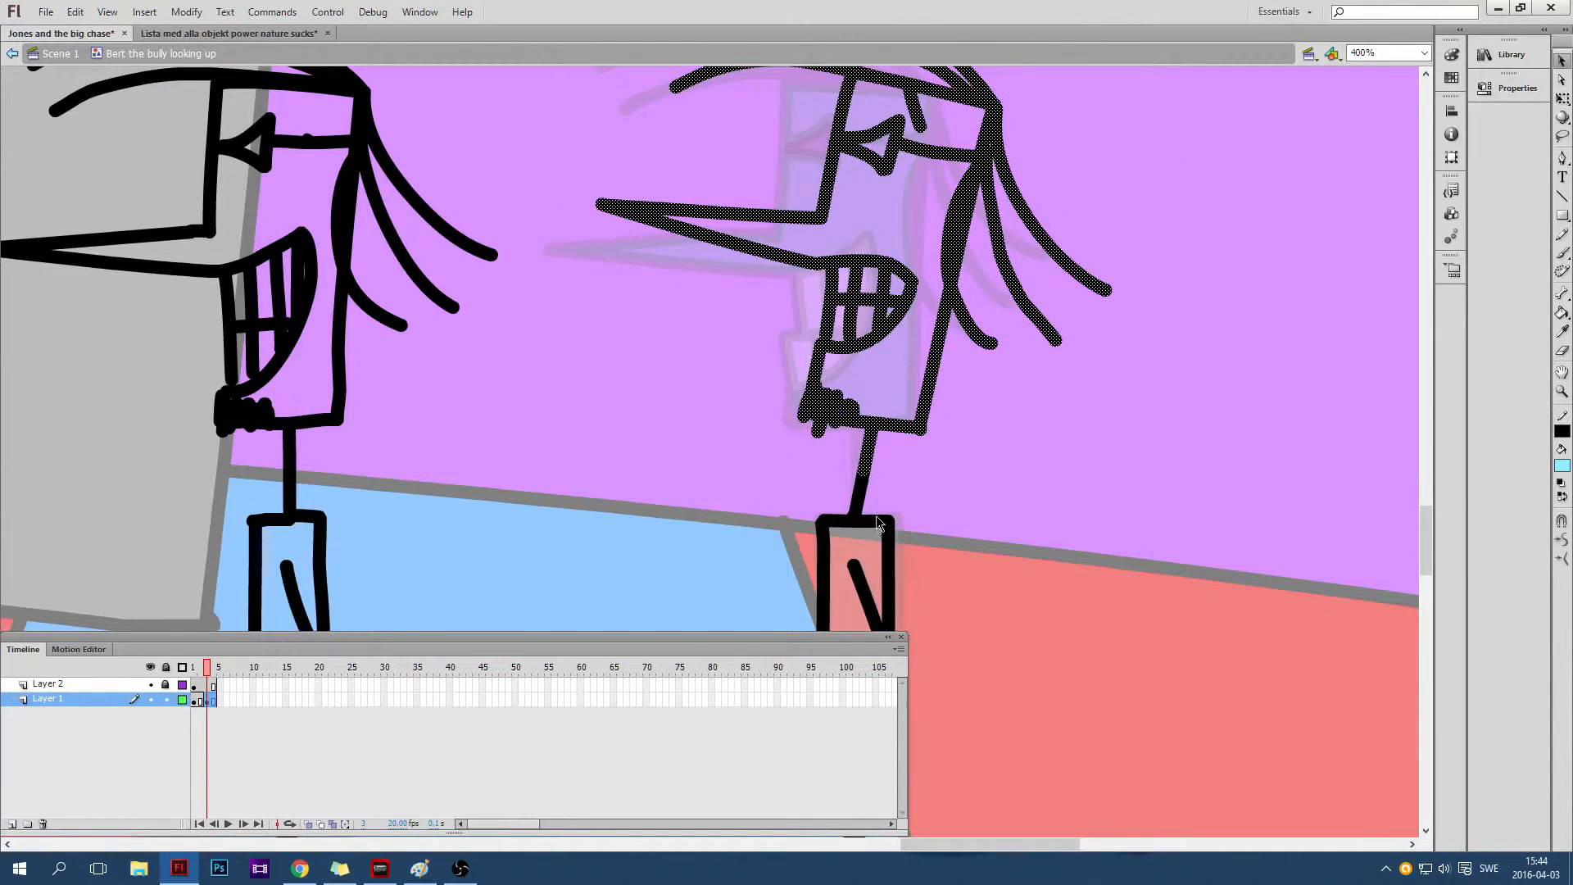
left_click(863, 490)
scroll(939, 454, "up", 2)
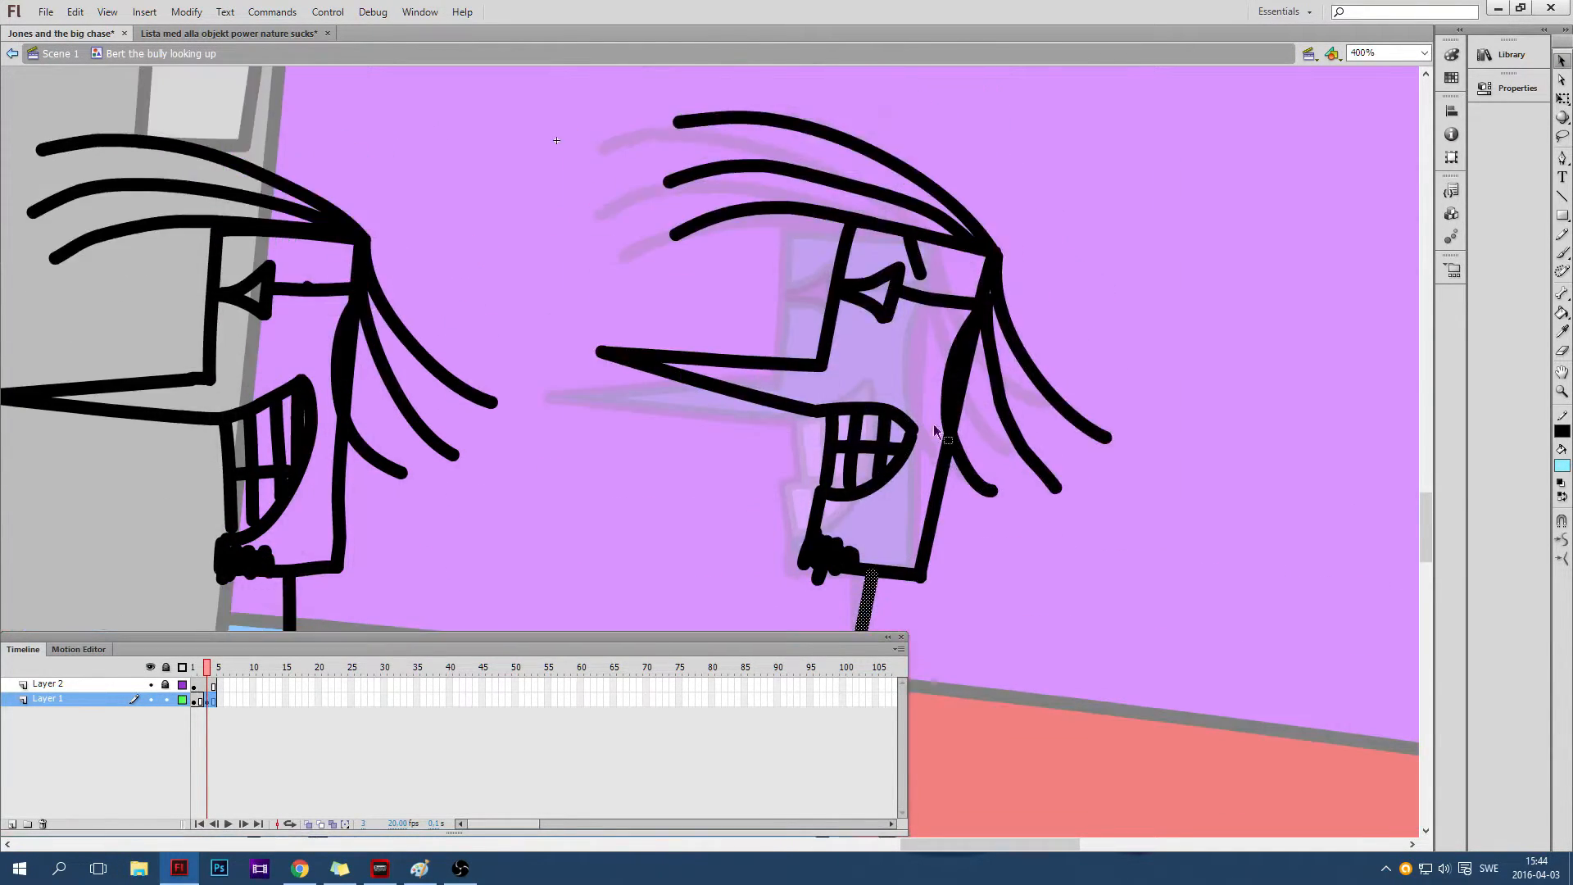
mouse_move(542, 115)
left_mouse_down()
mouse_move(672, 193)
mouse_move(1163, 630)
left_mouse_up()
left_click(1235, 580)
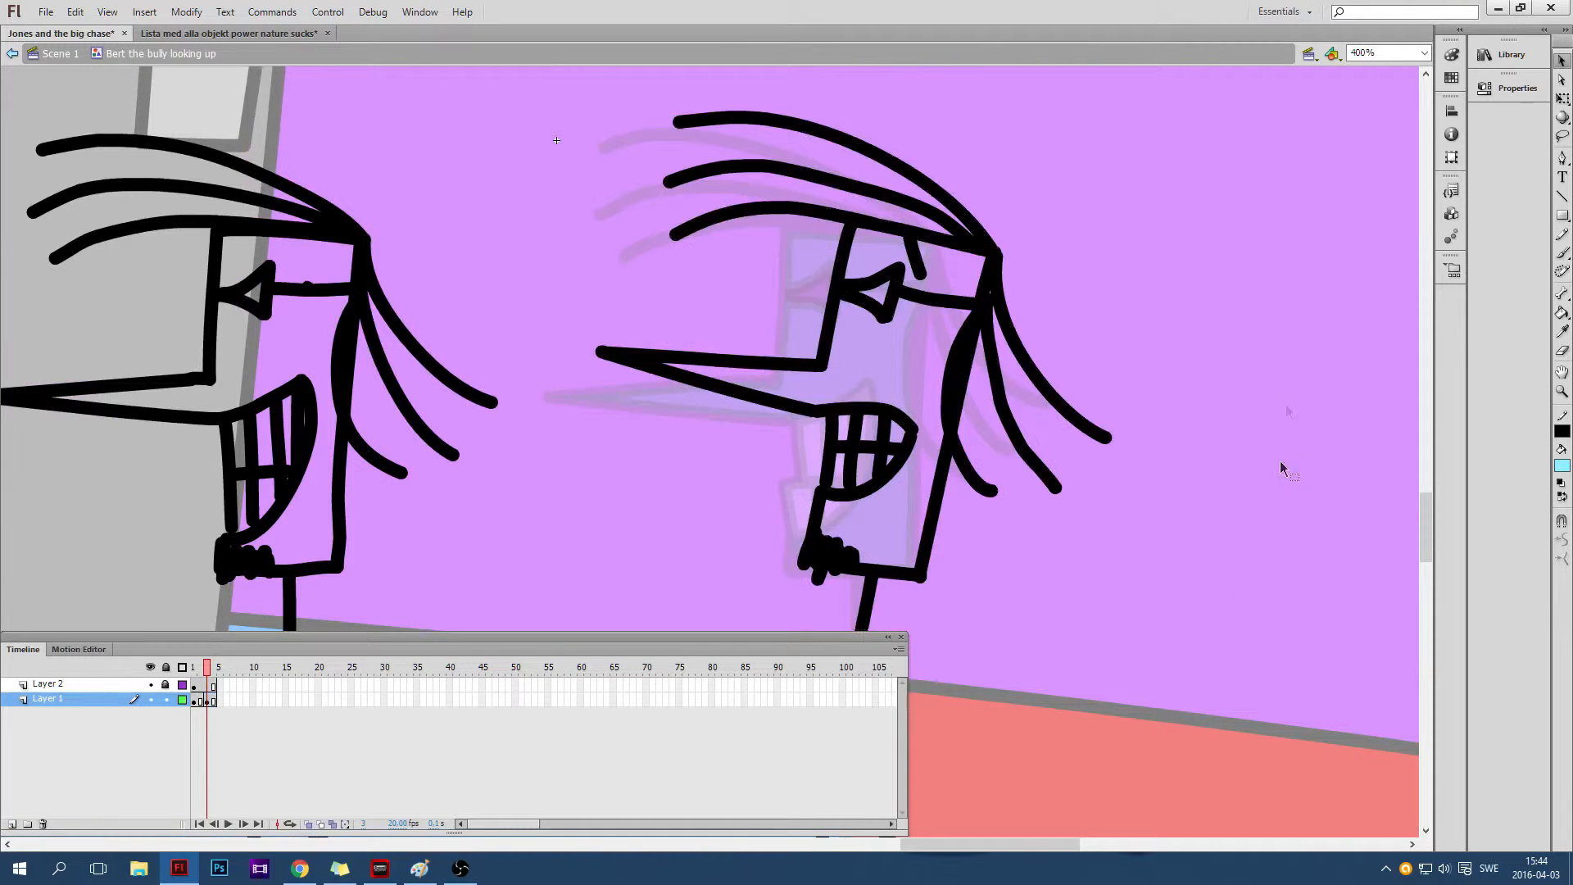
Select the bully's whole head with hair and neck in frame 3 at 200% zoom, and return to 400%
left_click(1424, 53)
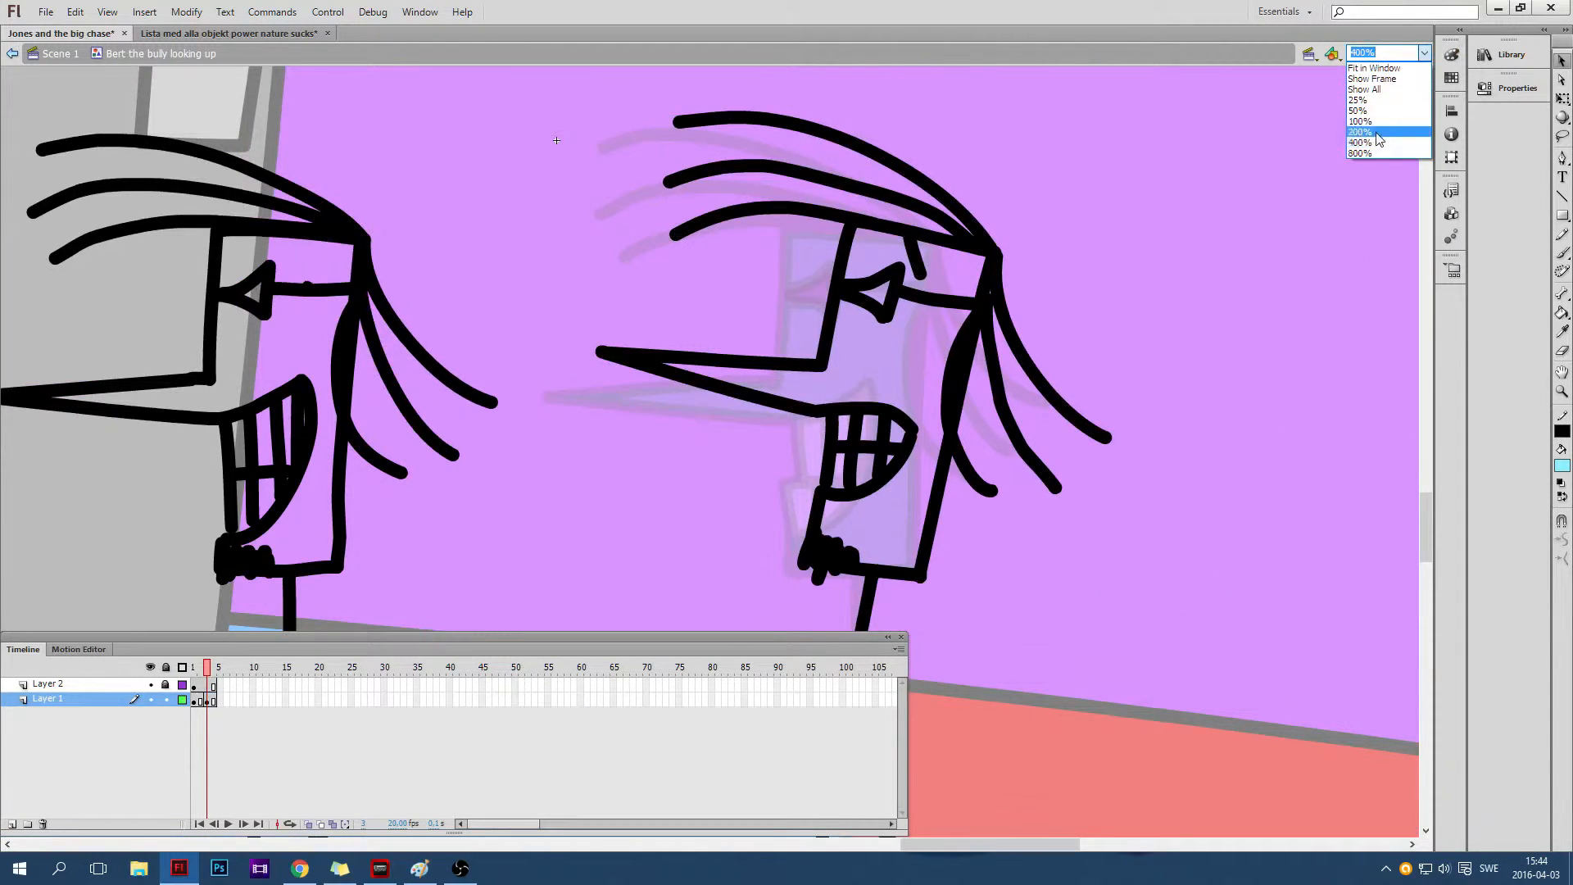
left_click(1370, 135)
left_click_drag(617, 230, 994, 555)
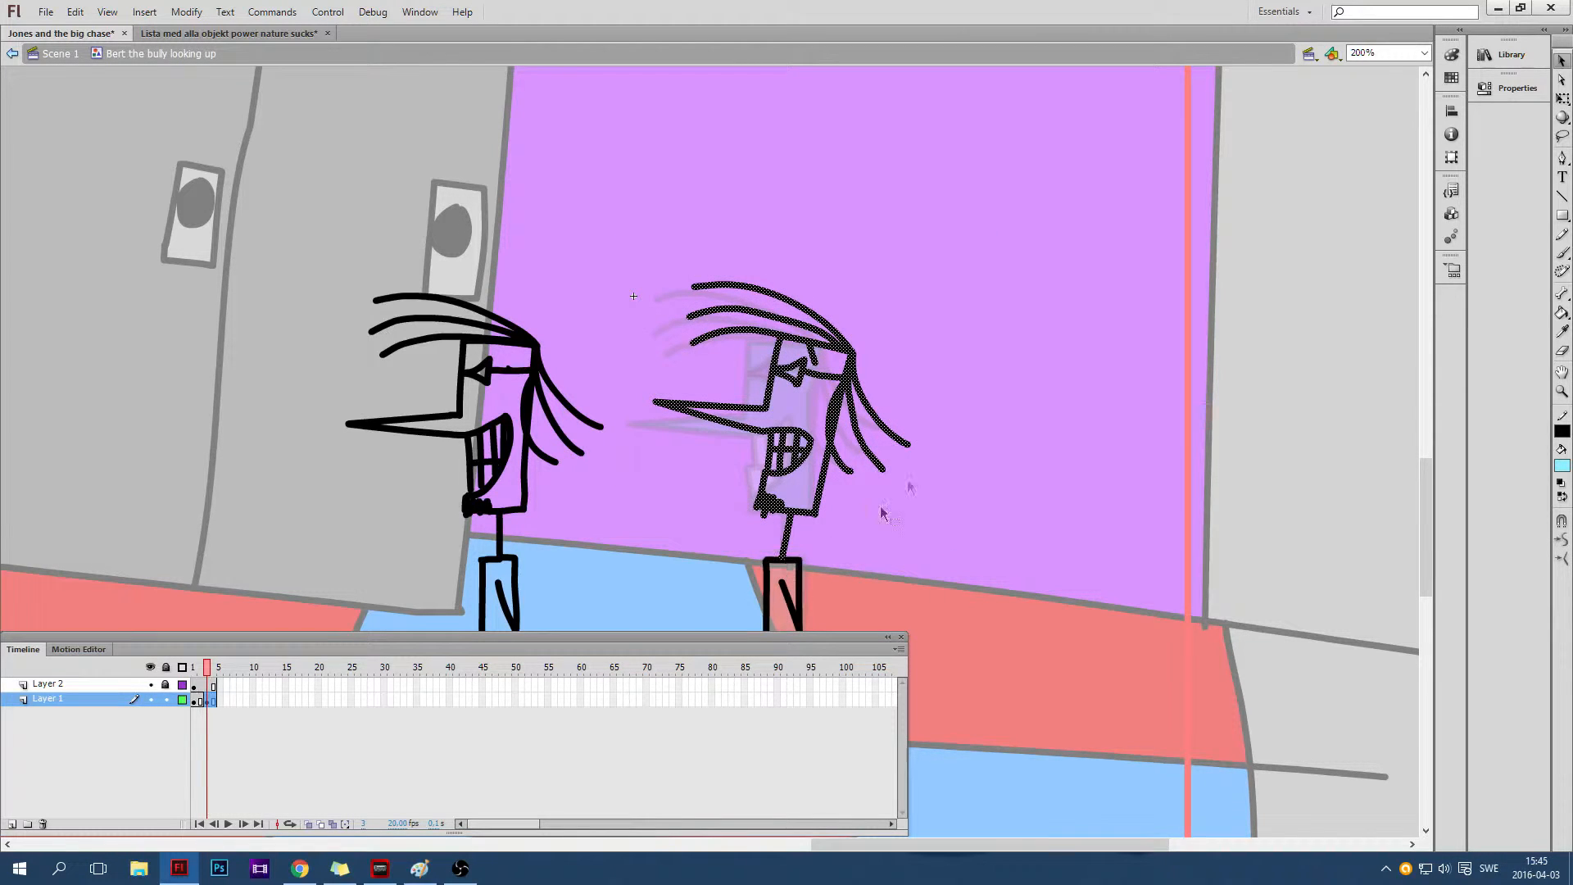
scroll(976, 414, "down", 2)
left_click(1424, 52)
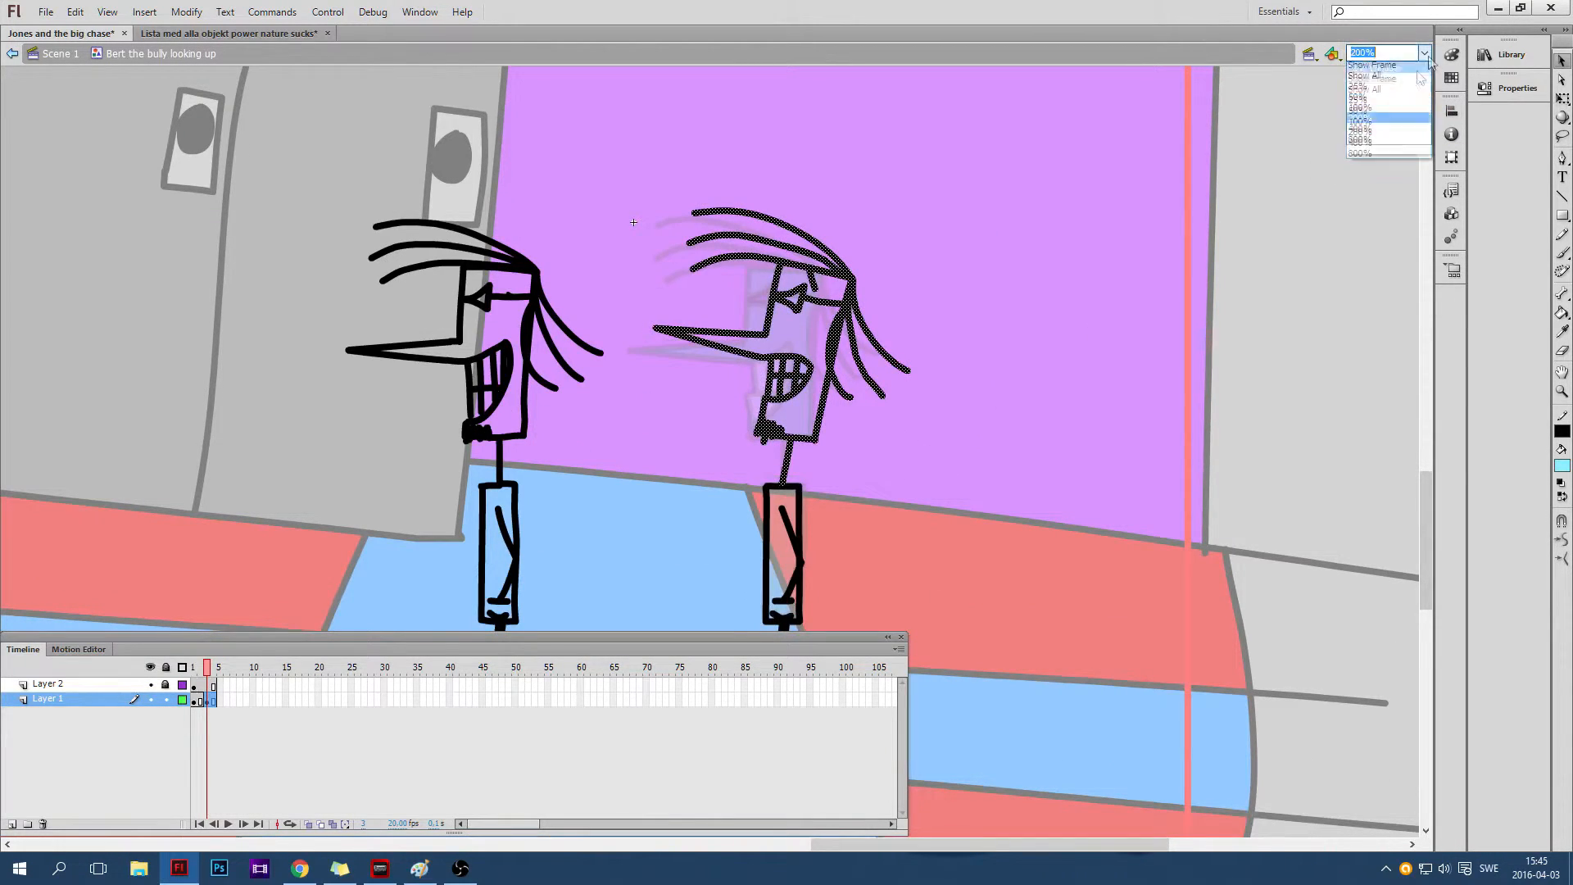
left_click(1364, 140)
scroll(1123, 235, "down", 2)
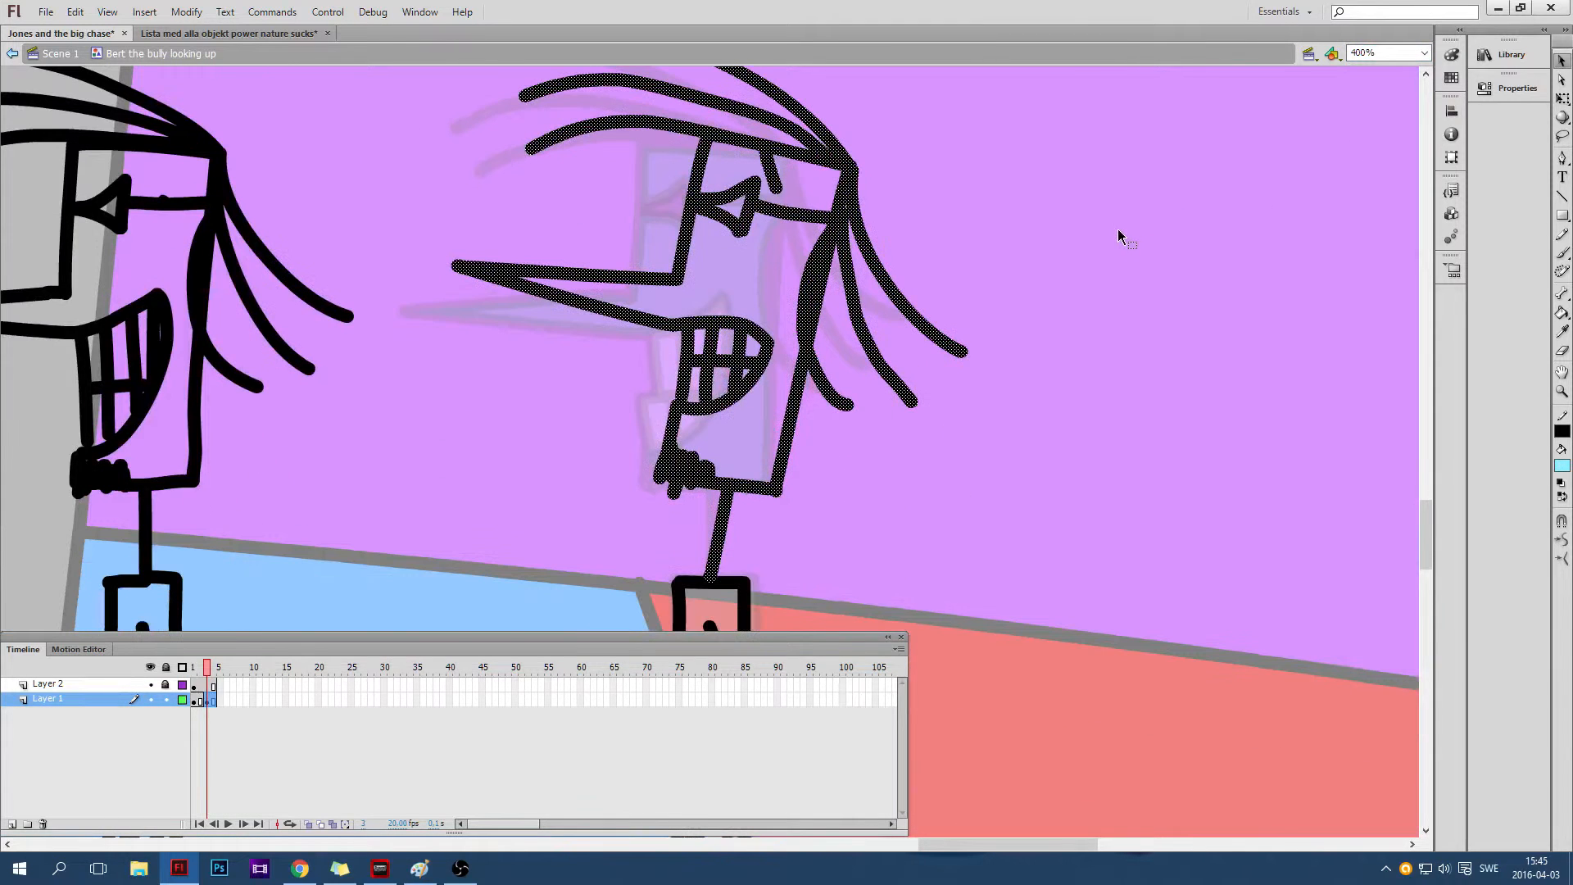
Try rotating the selected head, hair and neck clockwise about their centre with Free Transform, and undo the rotation
left_click(1562, 102)
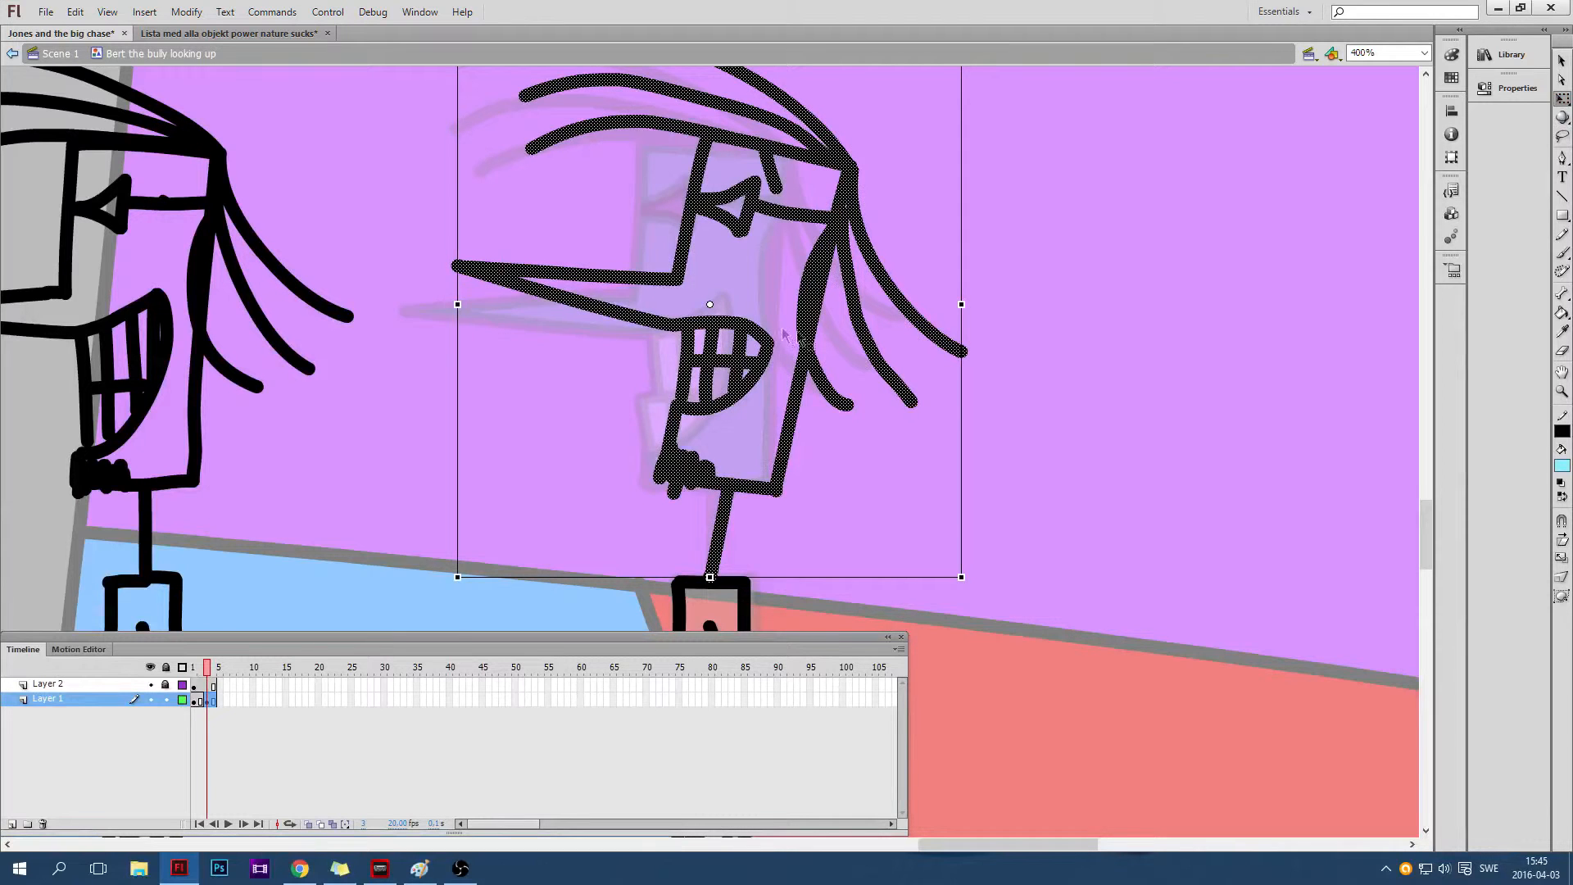
scroll(852, 305, "up", 2)
scroll(982, 166, "down", 1)
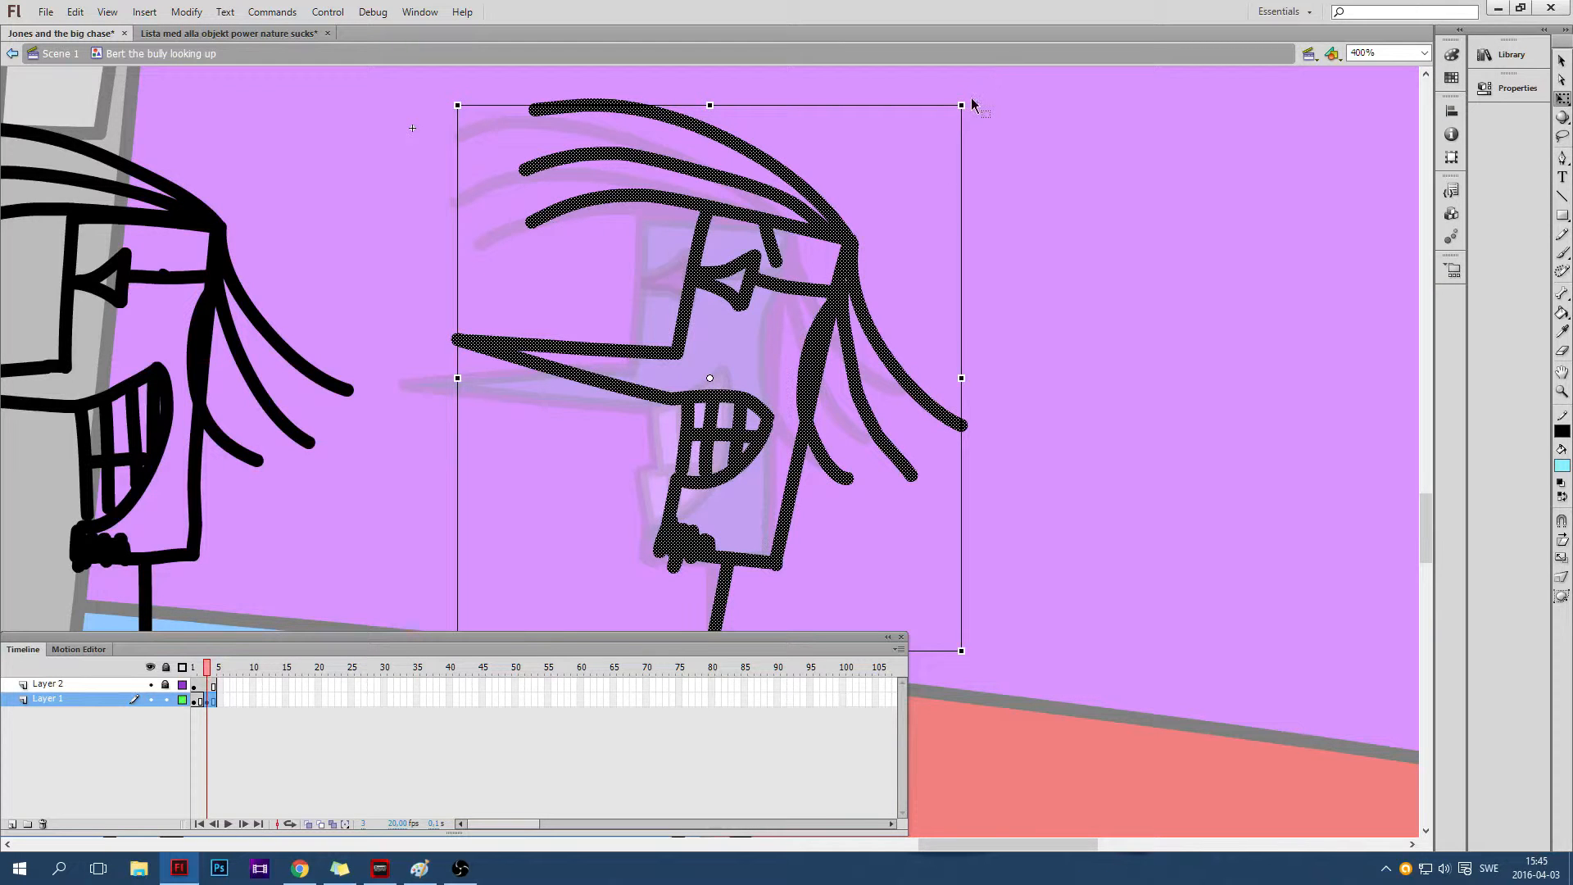
left_click_drag(971, 96, 1082, 218)
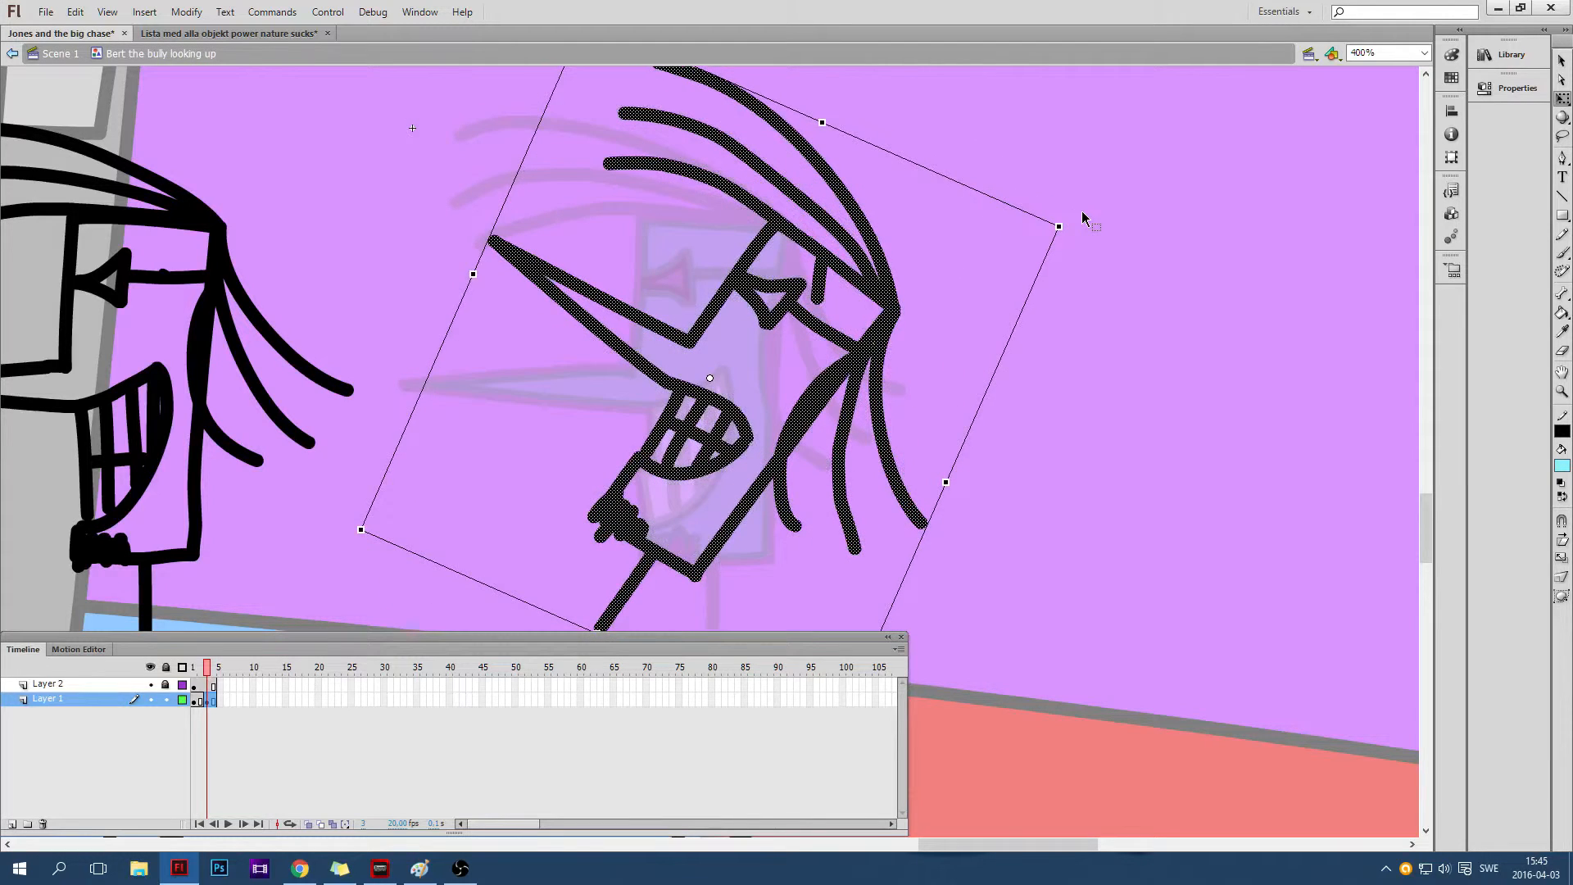
key("ctrl+z")
Move the head's transformation pivot to the base of the neck and tilt the head backwards around it
scroll(872, 320, "down", 3)
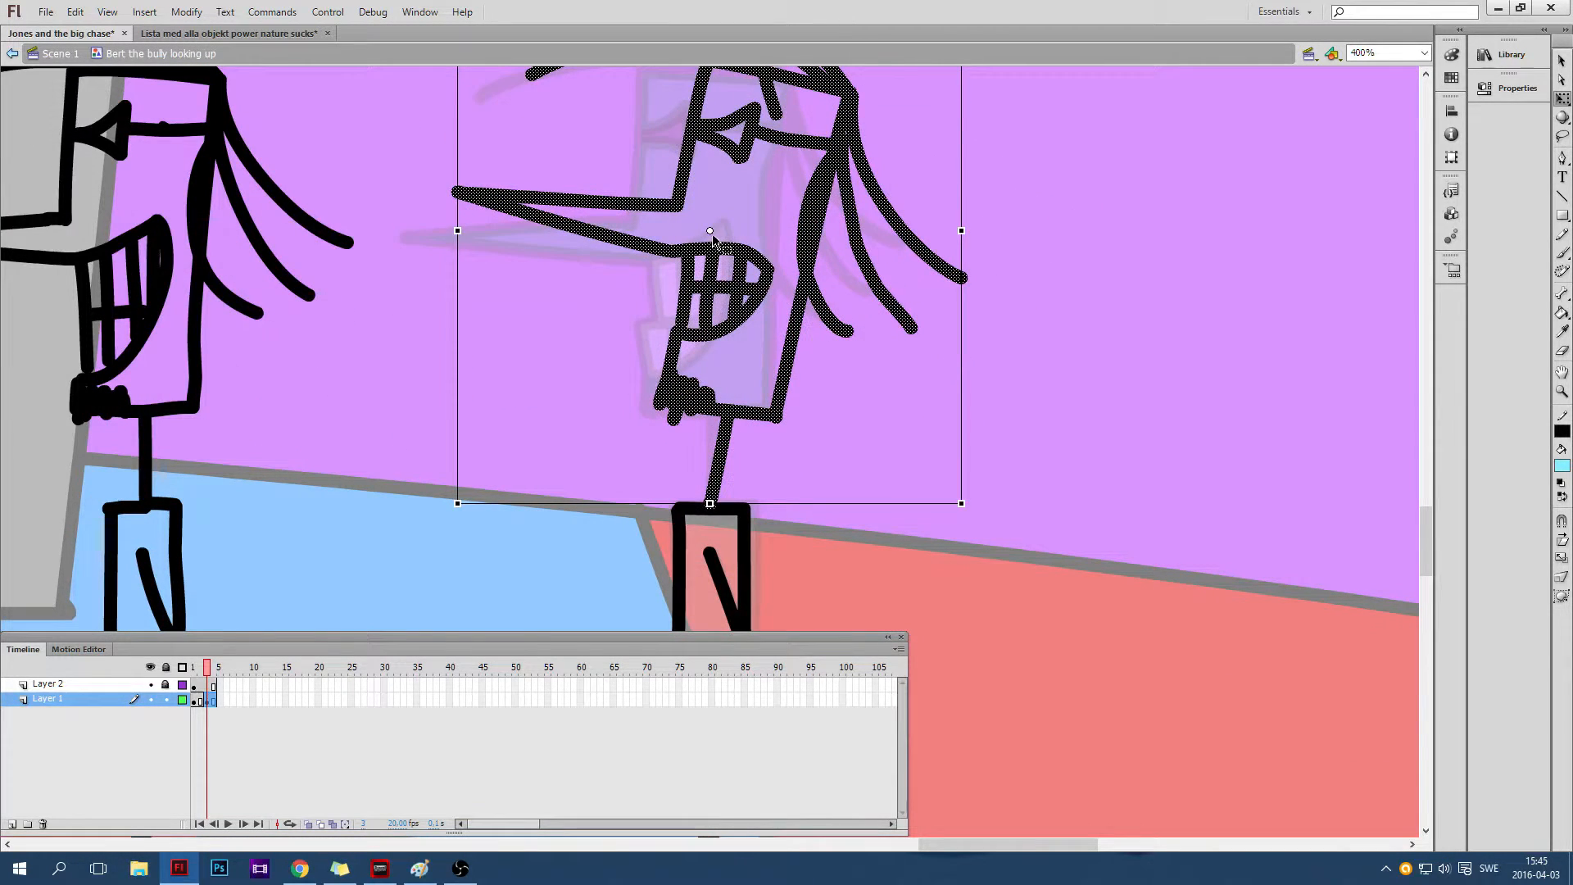
mouse_move(710, 232)
left_mouse_down()
mouse_move(727, 349)
mouse_move(712, 505)
left_mouse_up()
scroll(940, 201, "up", 3)
mouse_move(975, 88)
left_mouse_down()
mouse_move(1049, 136)
mouse_move(1204, 316)
mouse_move(1000, 115)
mouse_move(887, 134)
mouse_move(1103, 270)
mouse_move(948, 174)
mouse_move(921, 168)
mouse_move(925, 185)
left_mouse_up()
scroll(795, 295, "down", 3)
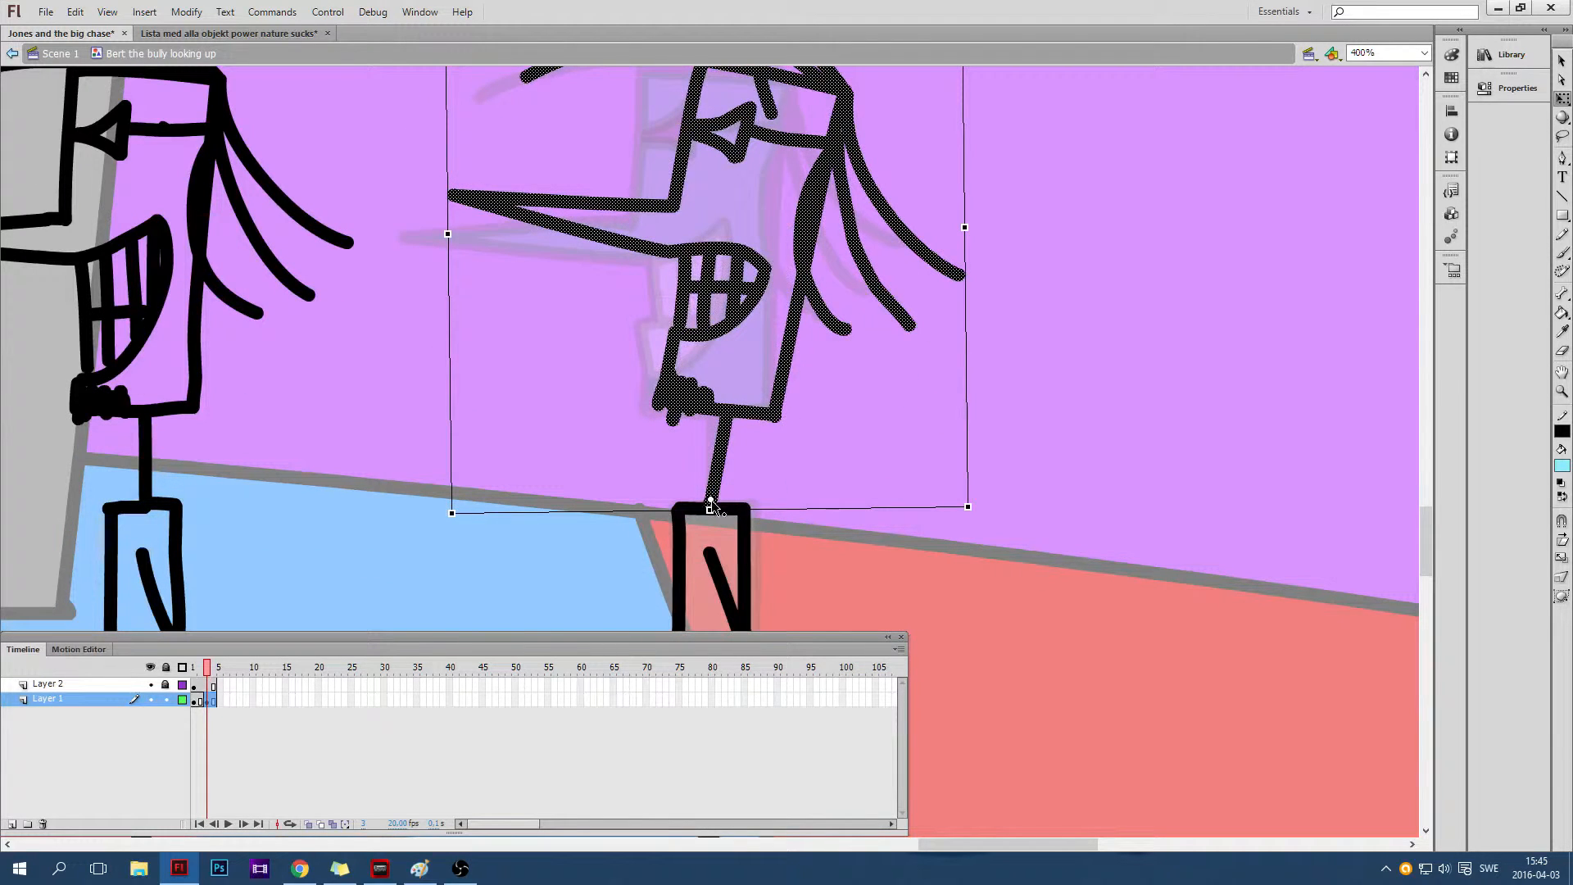
scroll(901, 299, "up", 5)
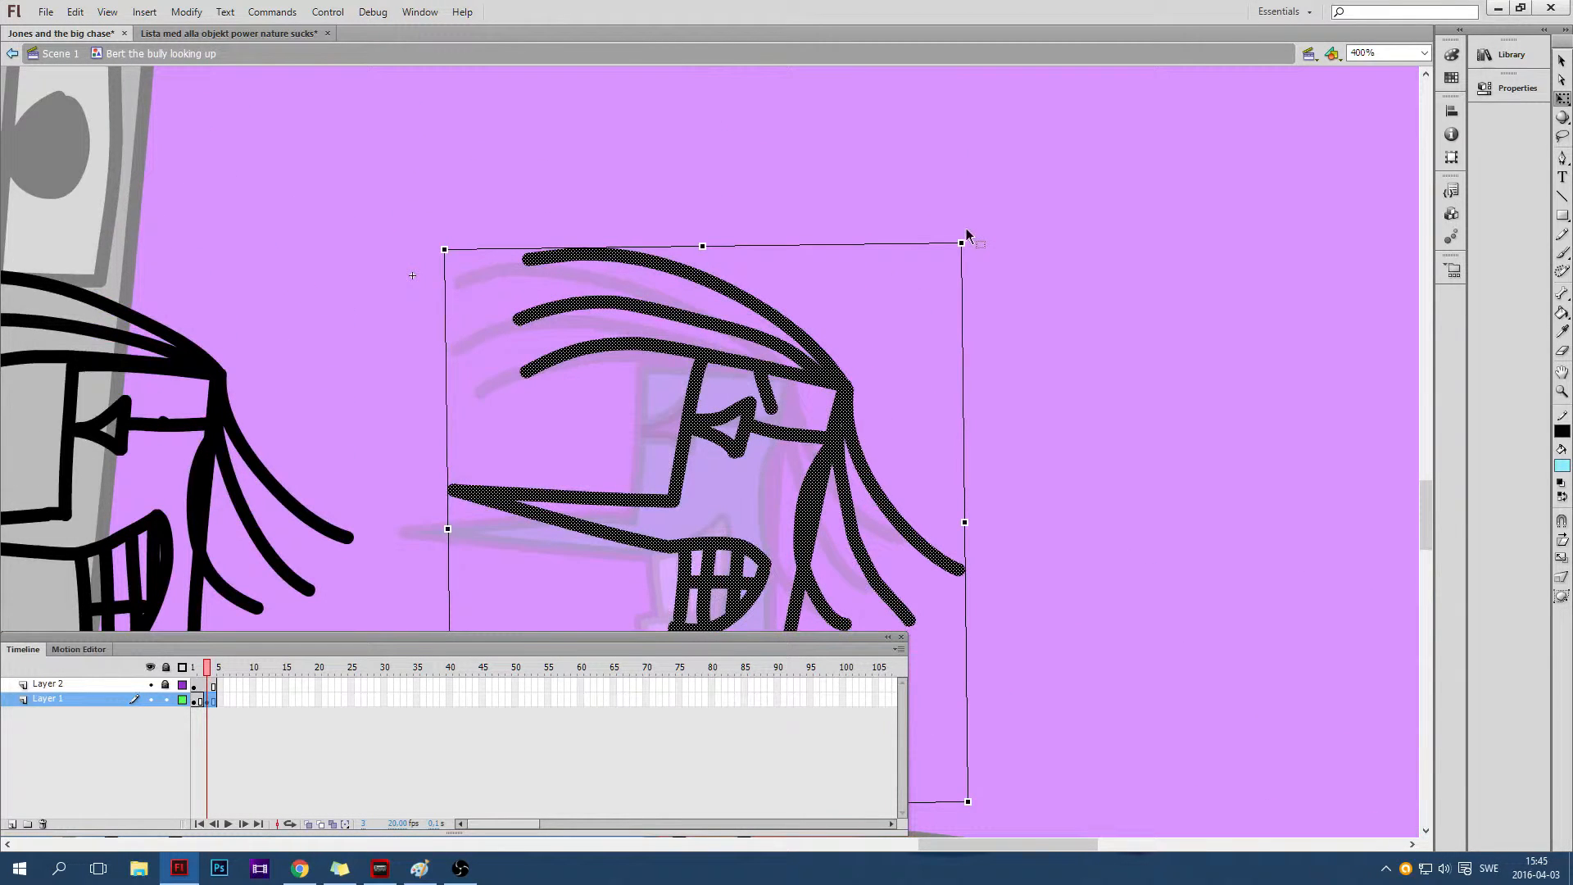
left_click_drag(968, 232, 1022, 264)
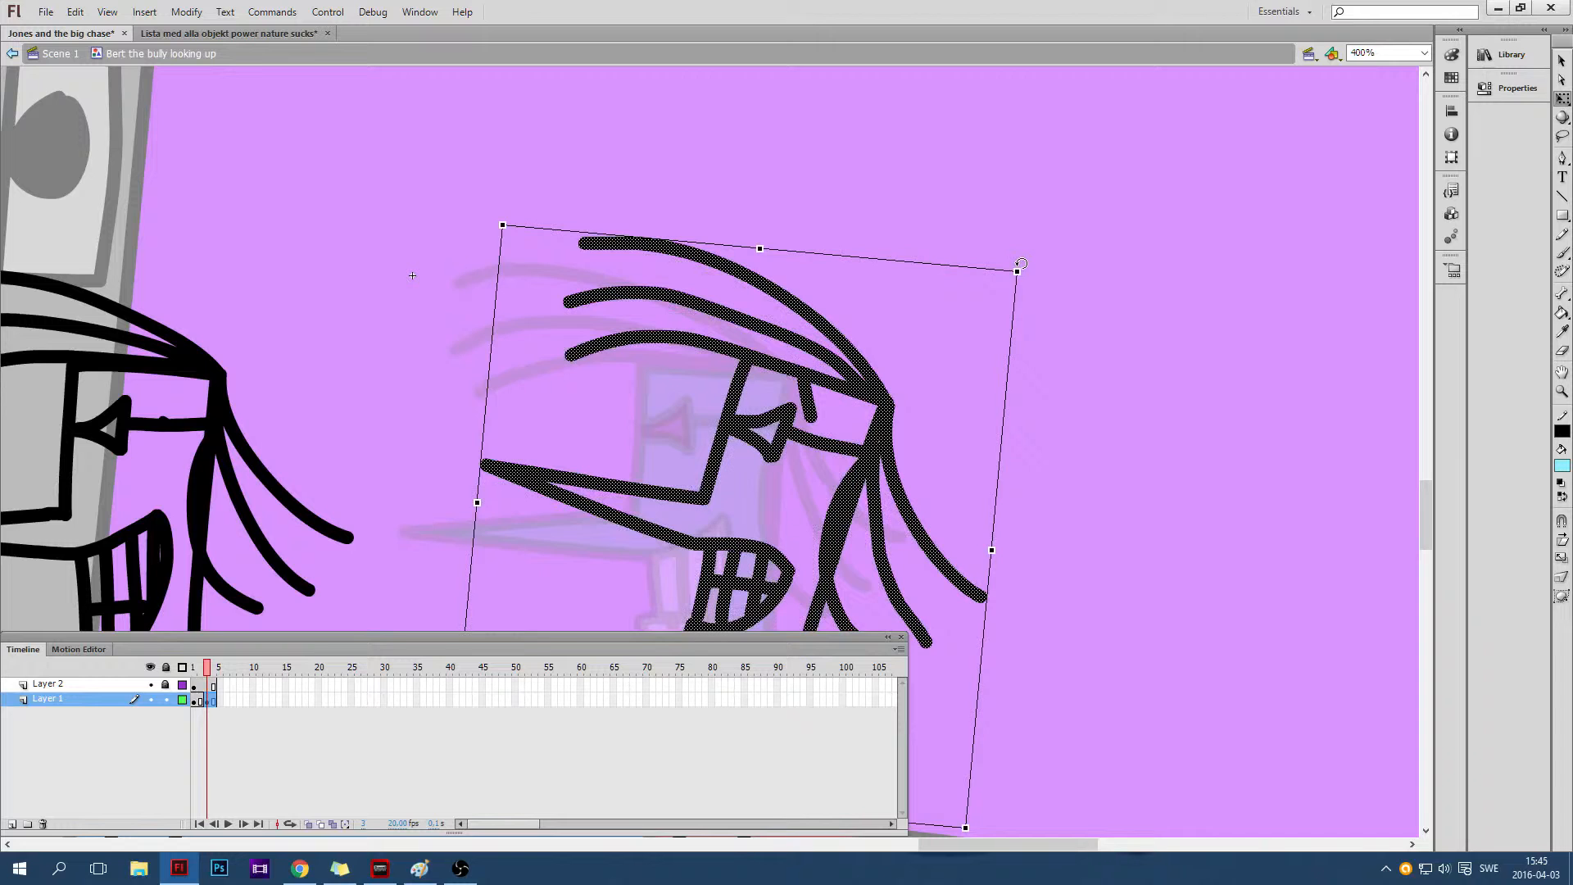
Turn on onion skinning, tilt the bully's head slightly further back to match the motion, and deselect it
left_click(308, 824)
scroll(738, 409, "down", 3)
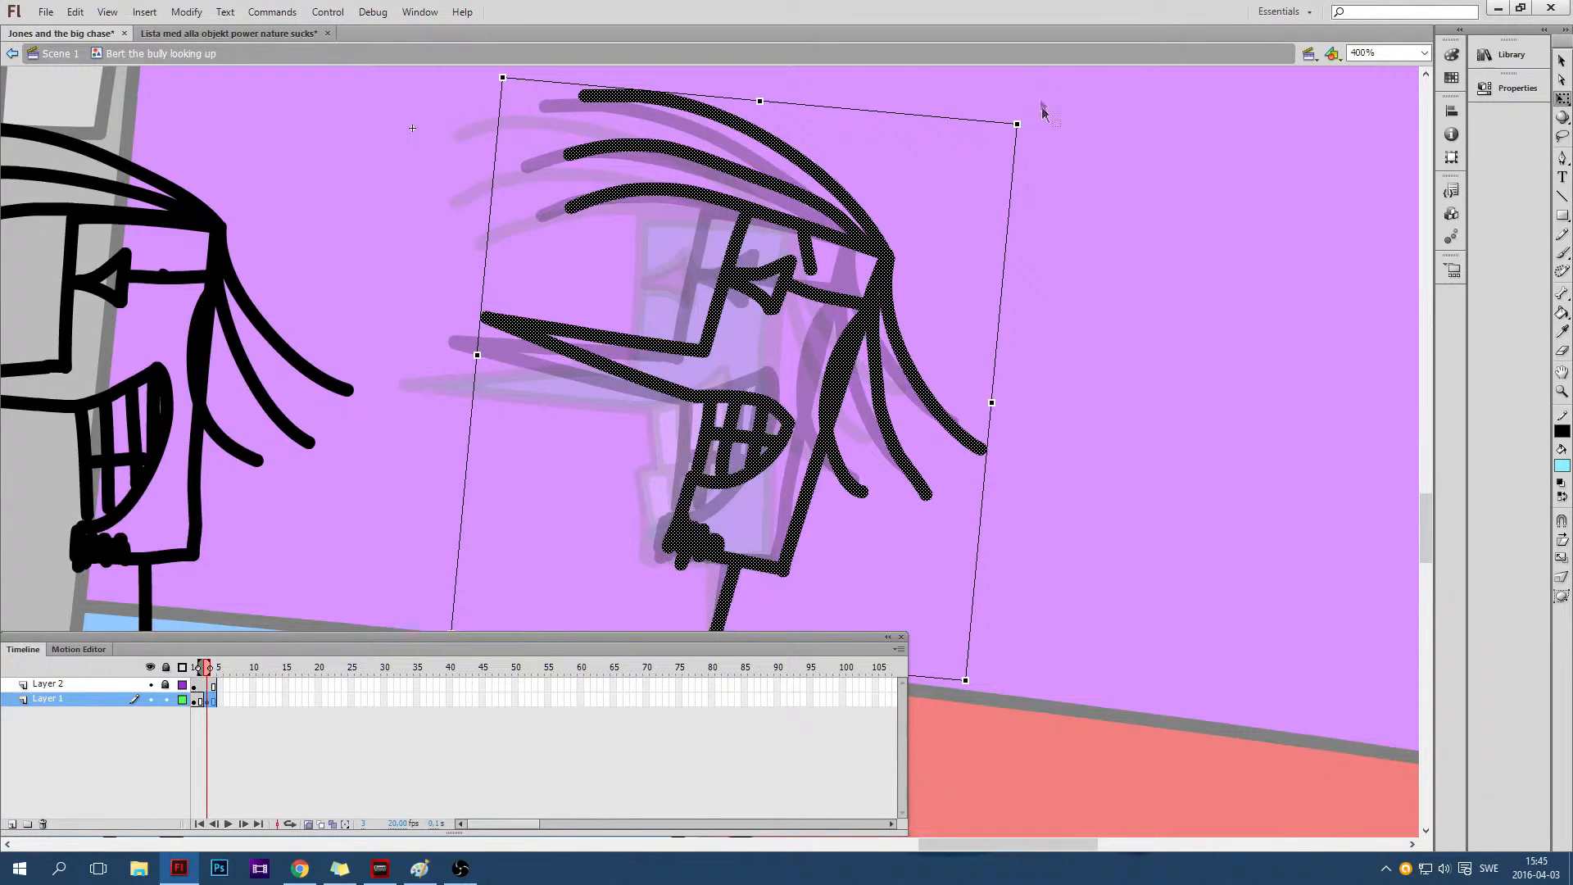
left_click_drag(1026, 116, 1053, 135)
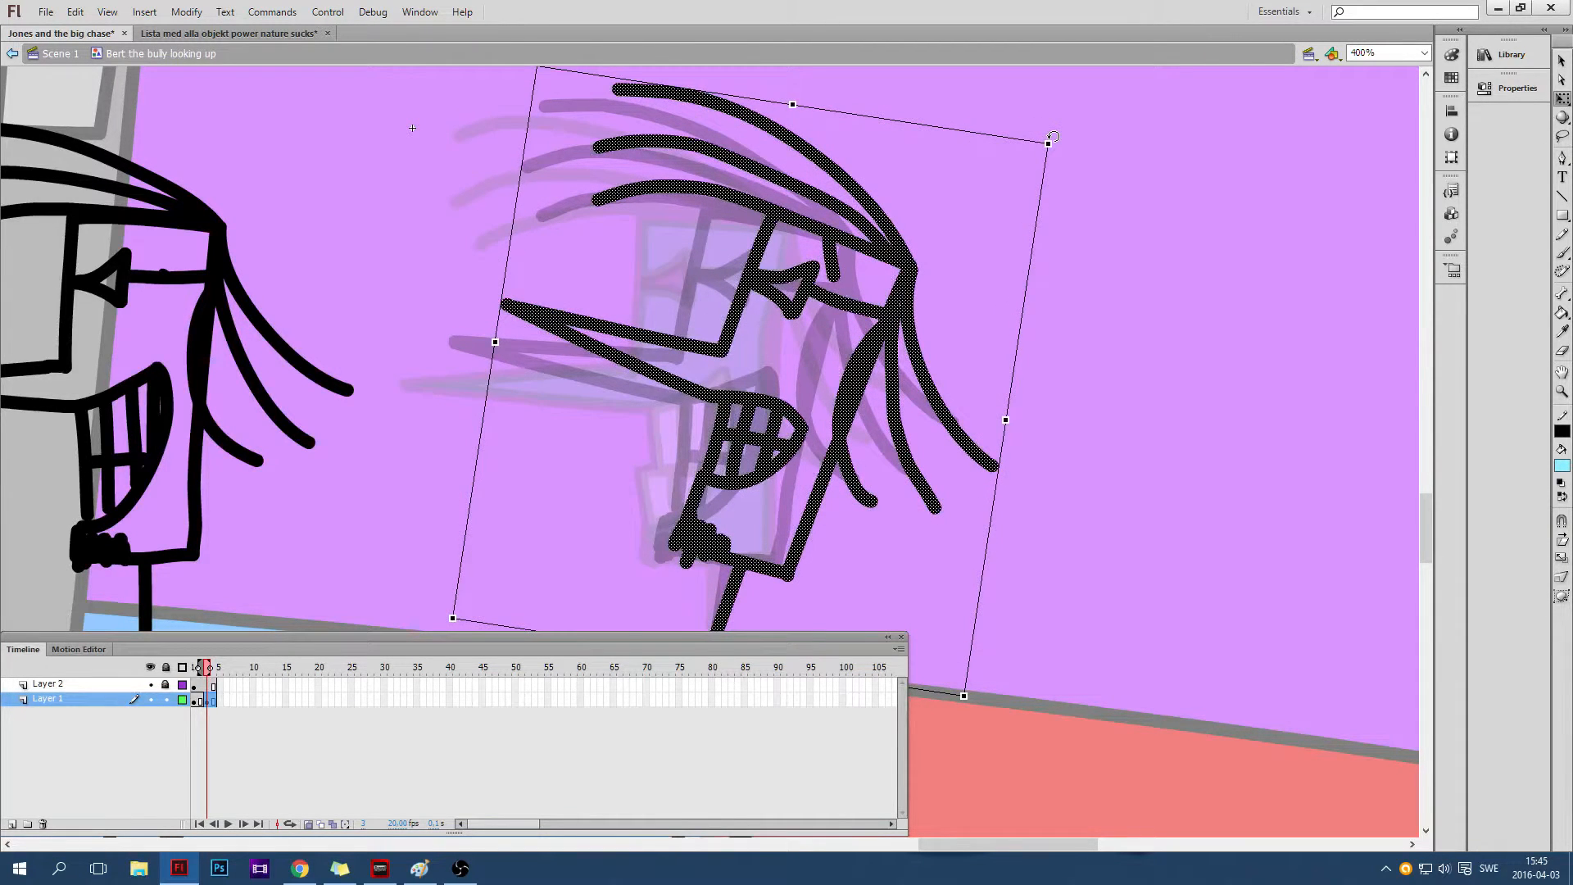
scroll(811, 300, "down", 3)
scroll(873, 336, "up", 6)
left_click(908, 182)
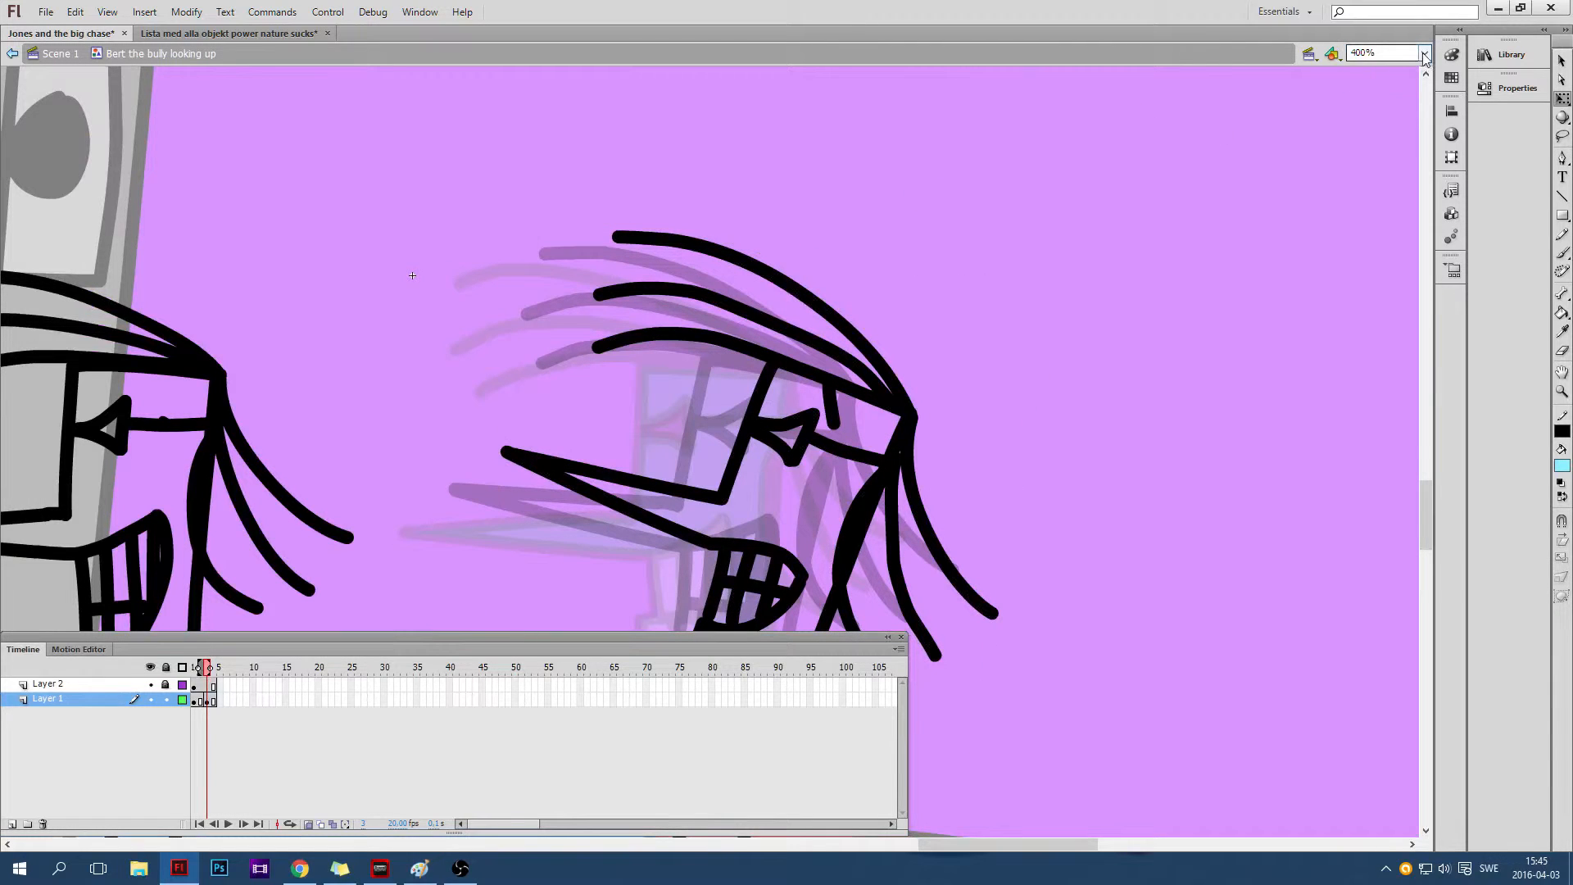
View the scene at 200% and 100%, and scrub from the tilted-head frame back to frame 1 to compare the poses
left_click(1384, 54)
left_click(1364, 138)
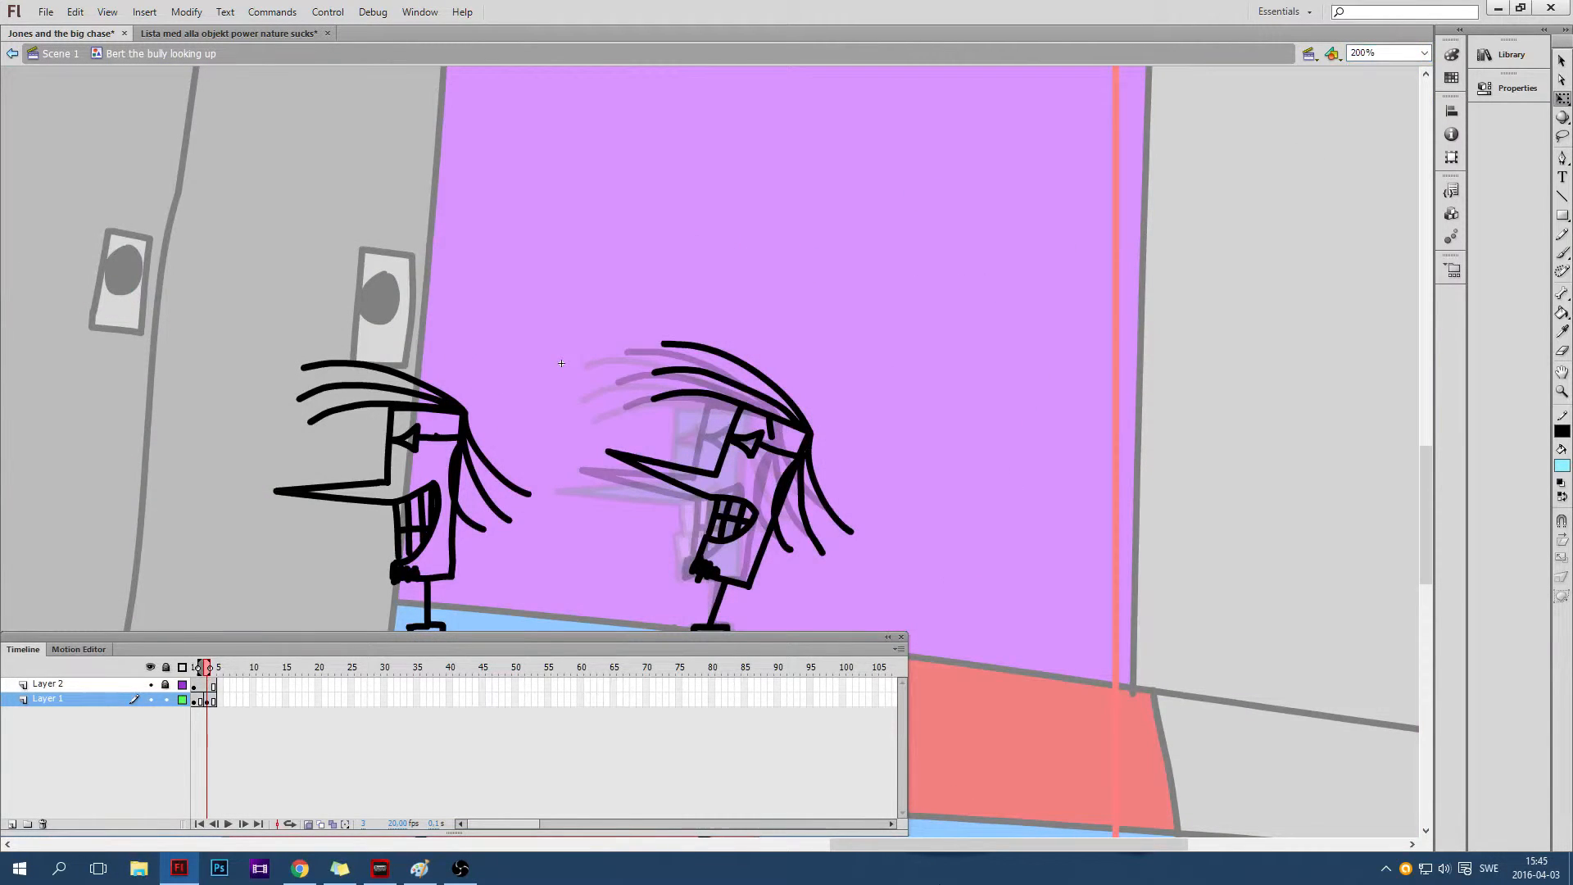
left_click_drag(943, 845, 685, 844)
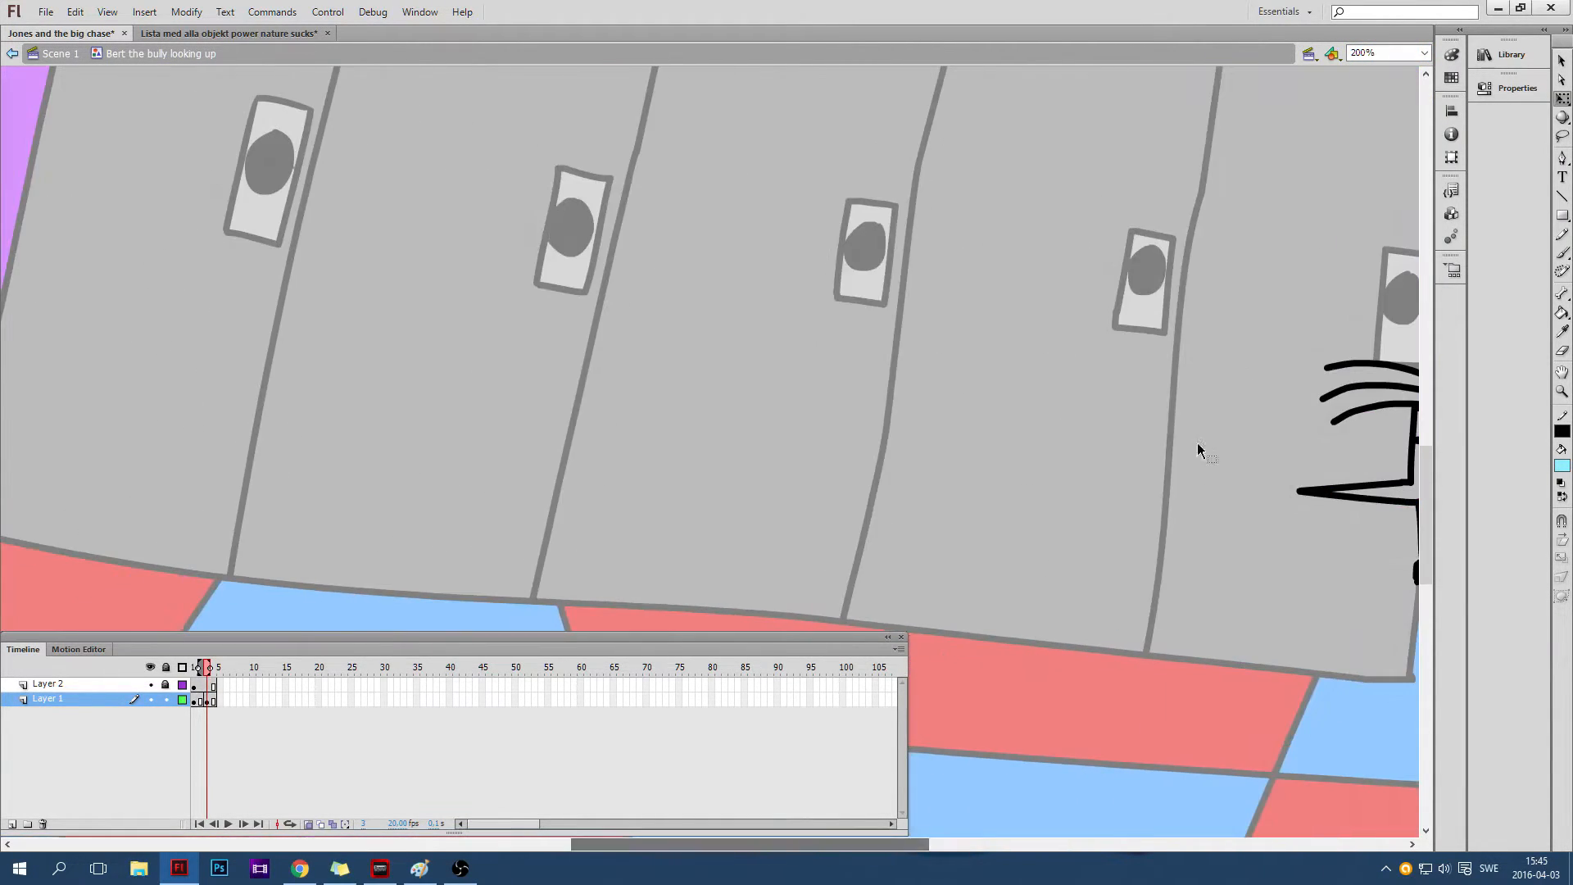
left_click(1384, 53)
left_click(1365, 126)
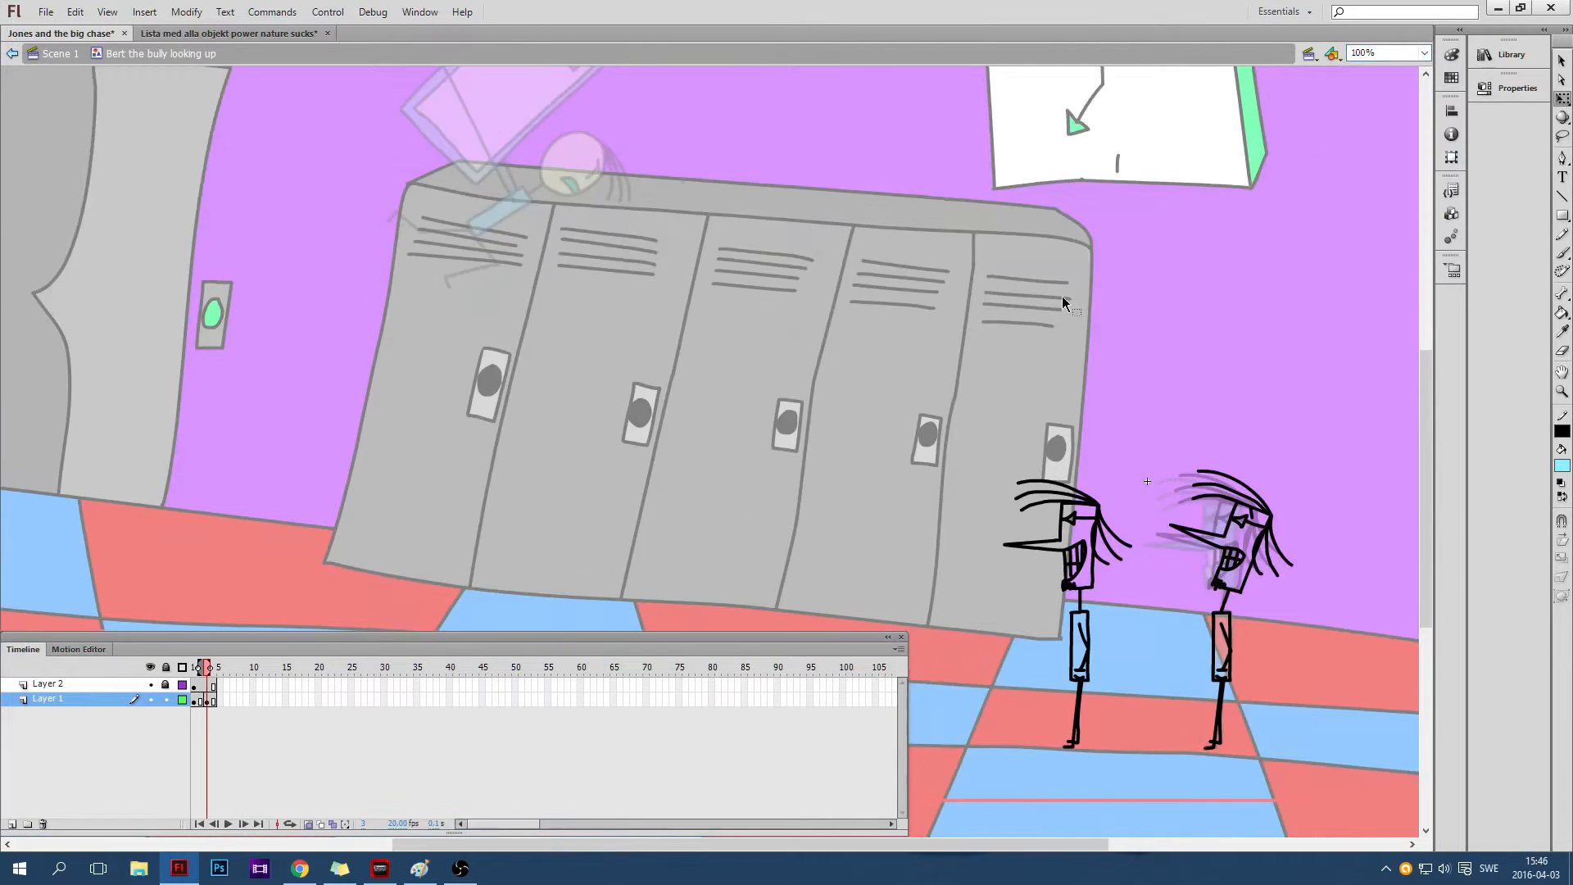
scroll(1062, 297, "up", 2)
scroll(1035, 301, "down", 1)
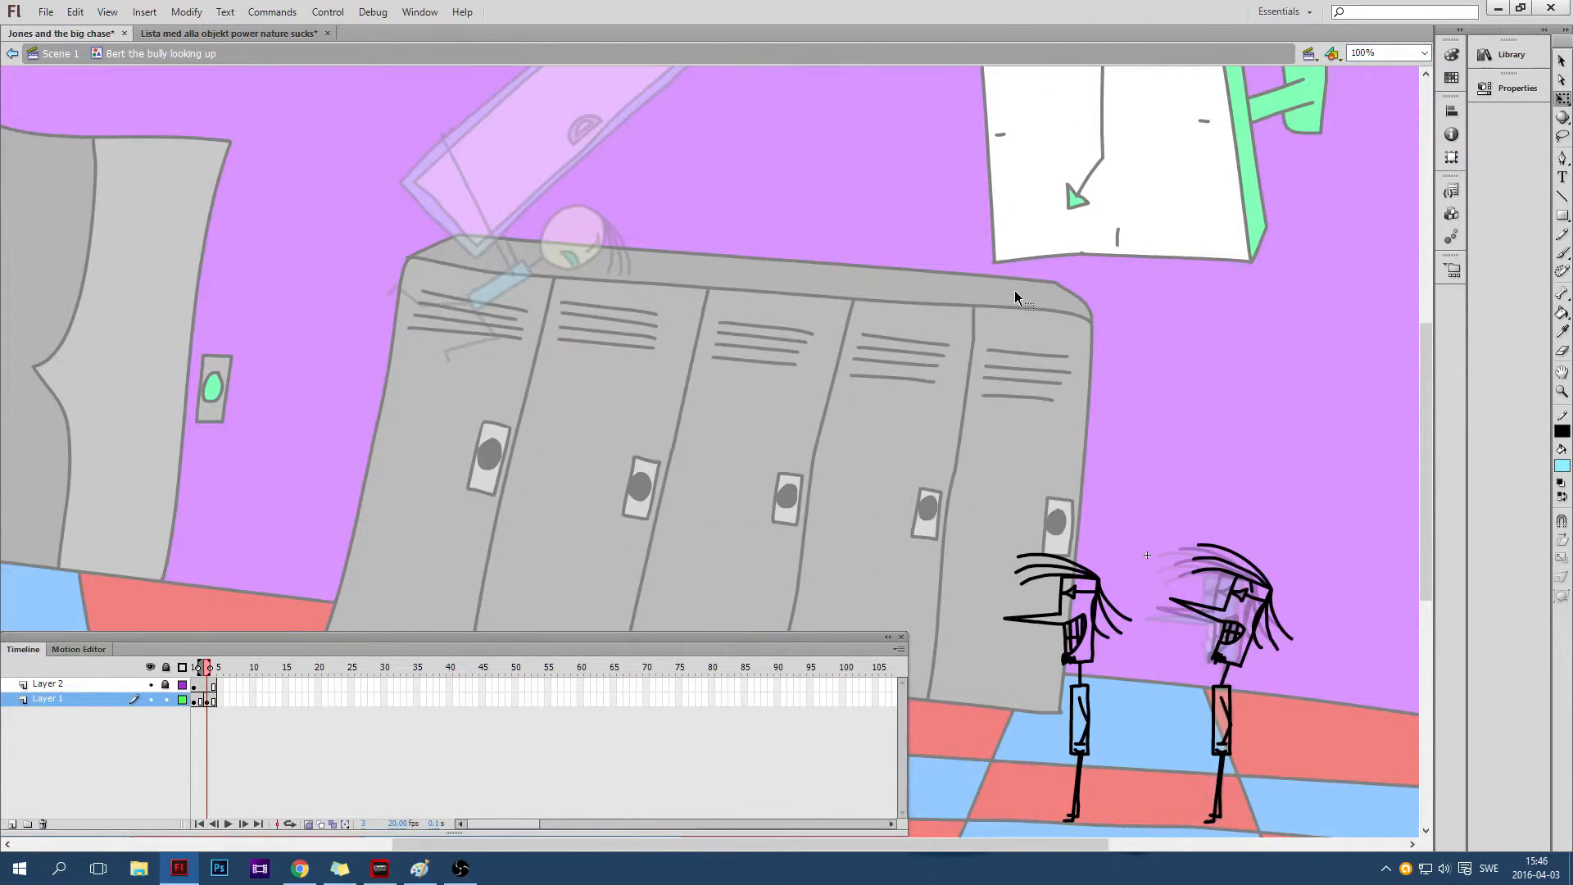
left_click(195, 679)
mouse_move(193, 675)
left_mouse_down()
mouse_move(232, 673)
mouse_move(183, 671)
left_mouse_up()
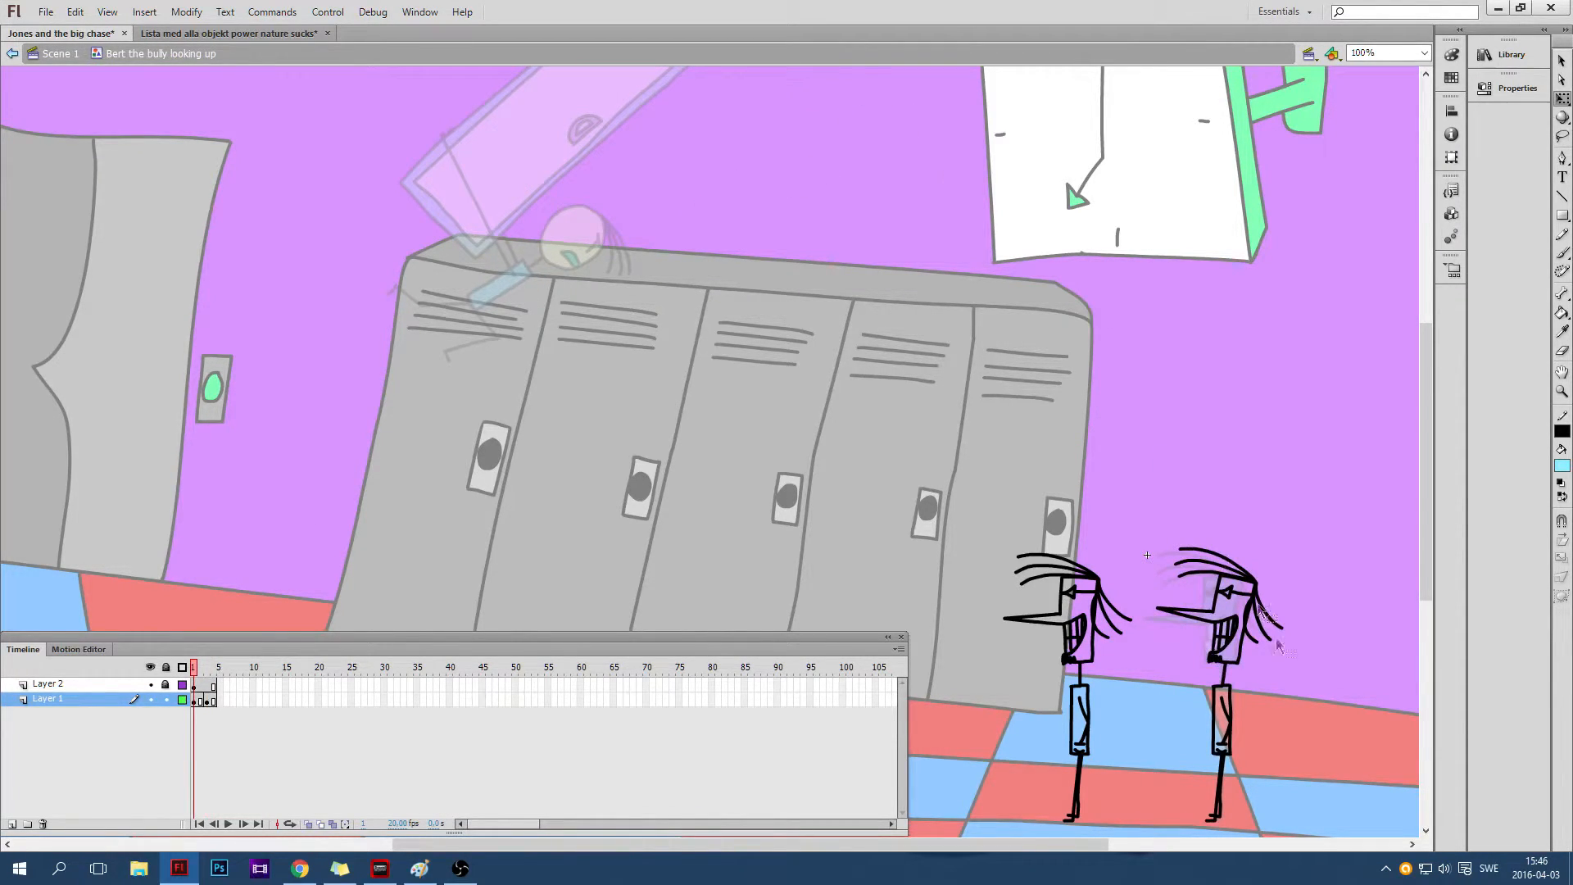
Examine the bully's pose in frame 1 in relation to the faded character on top of the lockers
scroll(711, 329, "up", 2)
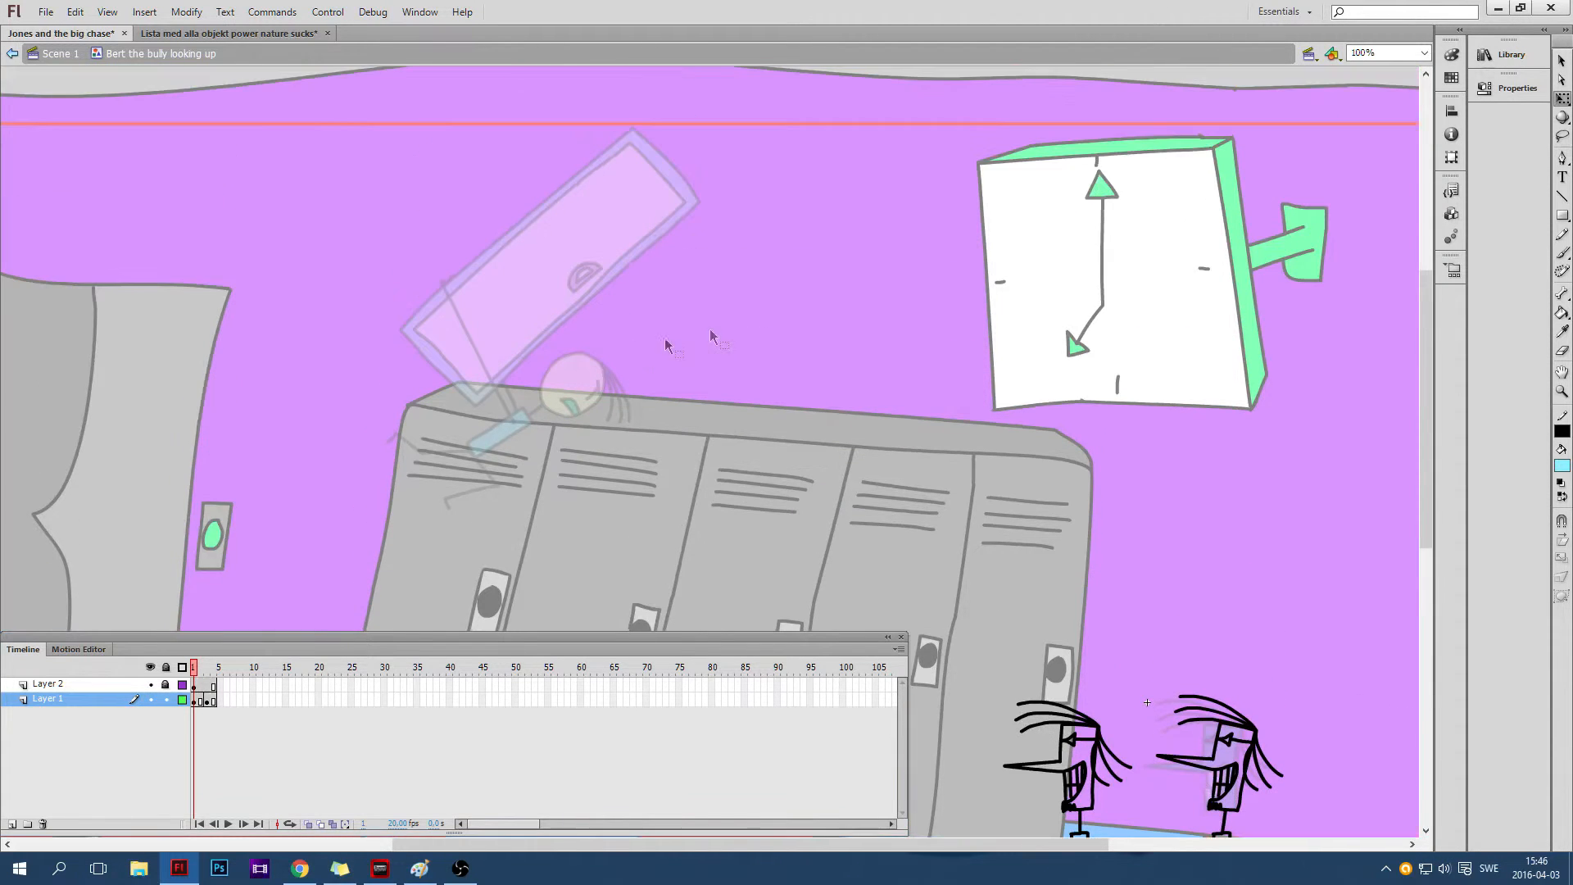
scroll(634, 346, "down", 1)
scroll(723, 383, "down", 1)
scroll(985, 439, "down", 1)
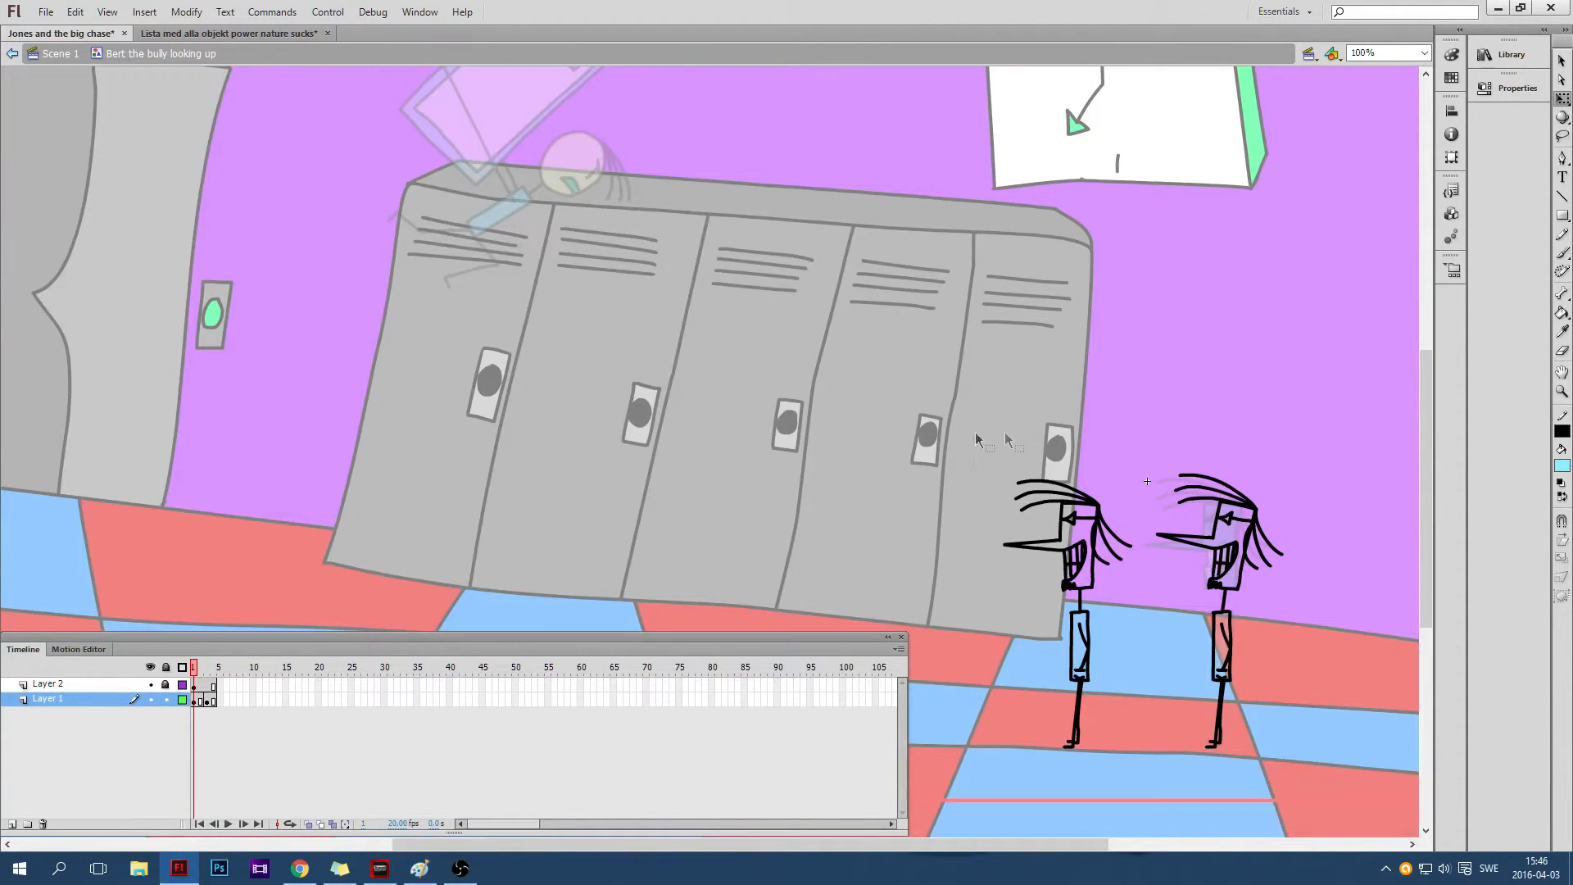
scroll(684, 467, "up", 2)
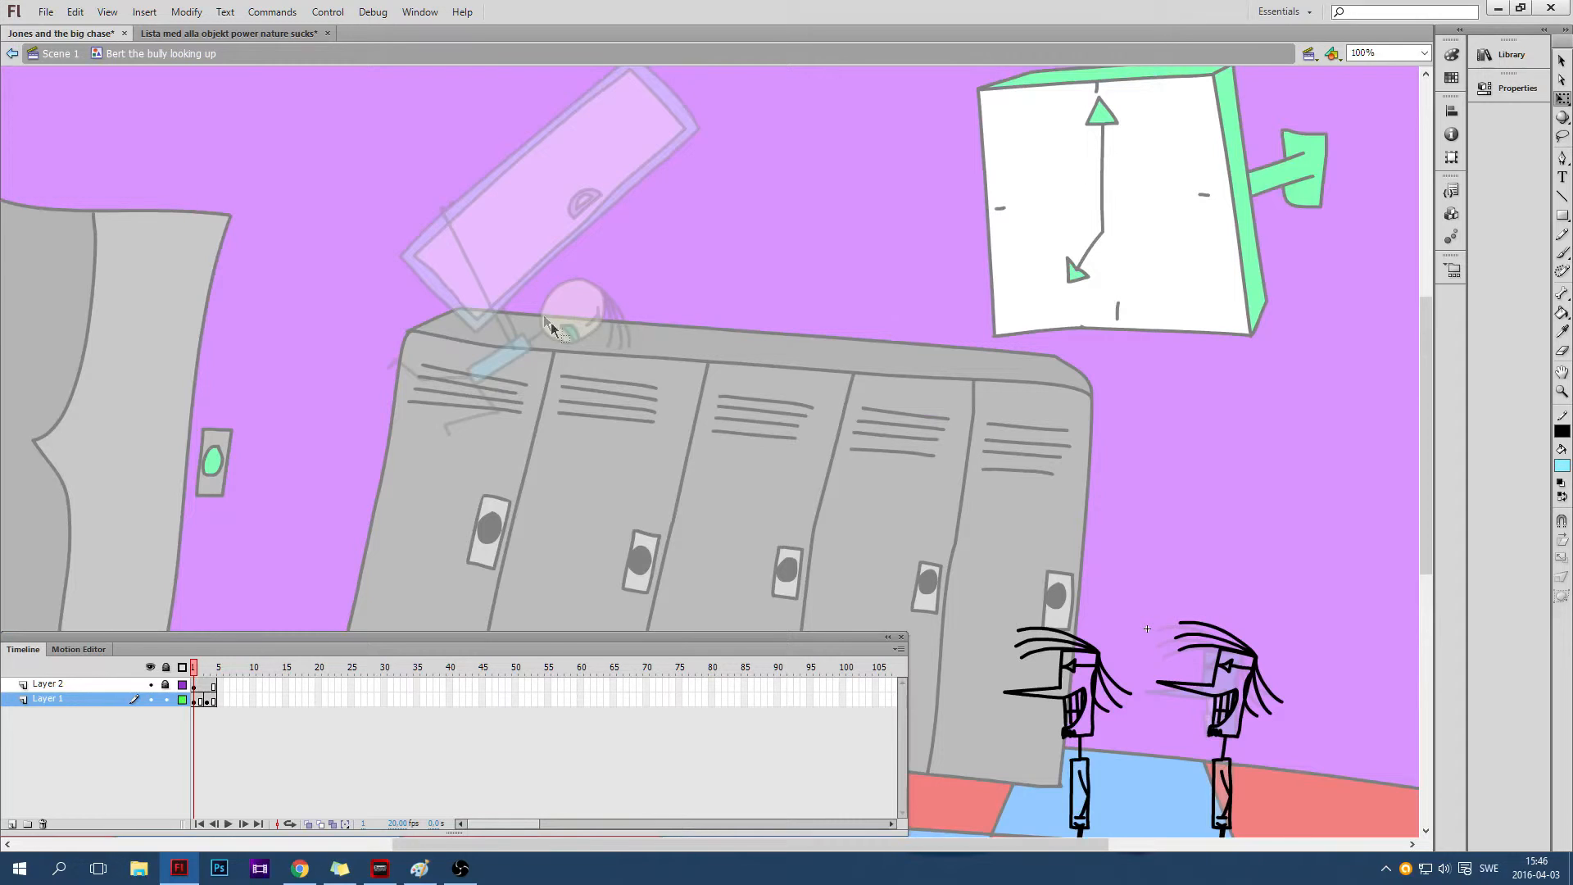
scroll(829, 381, "down", 2)
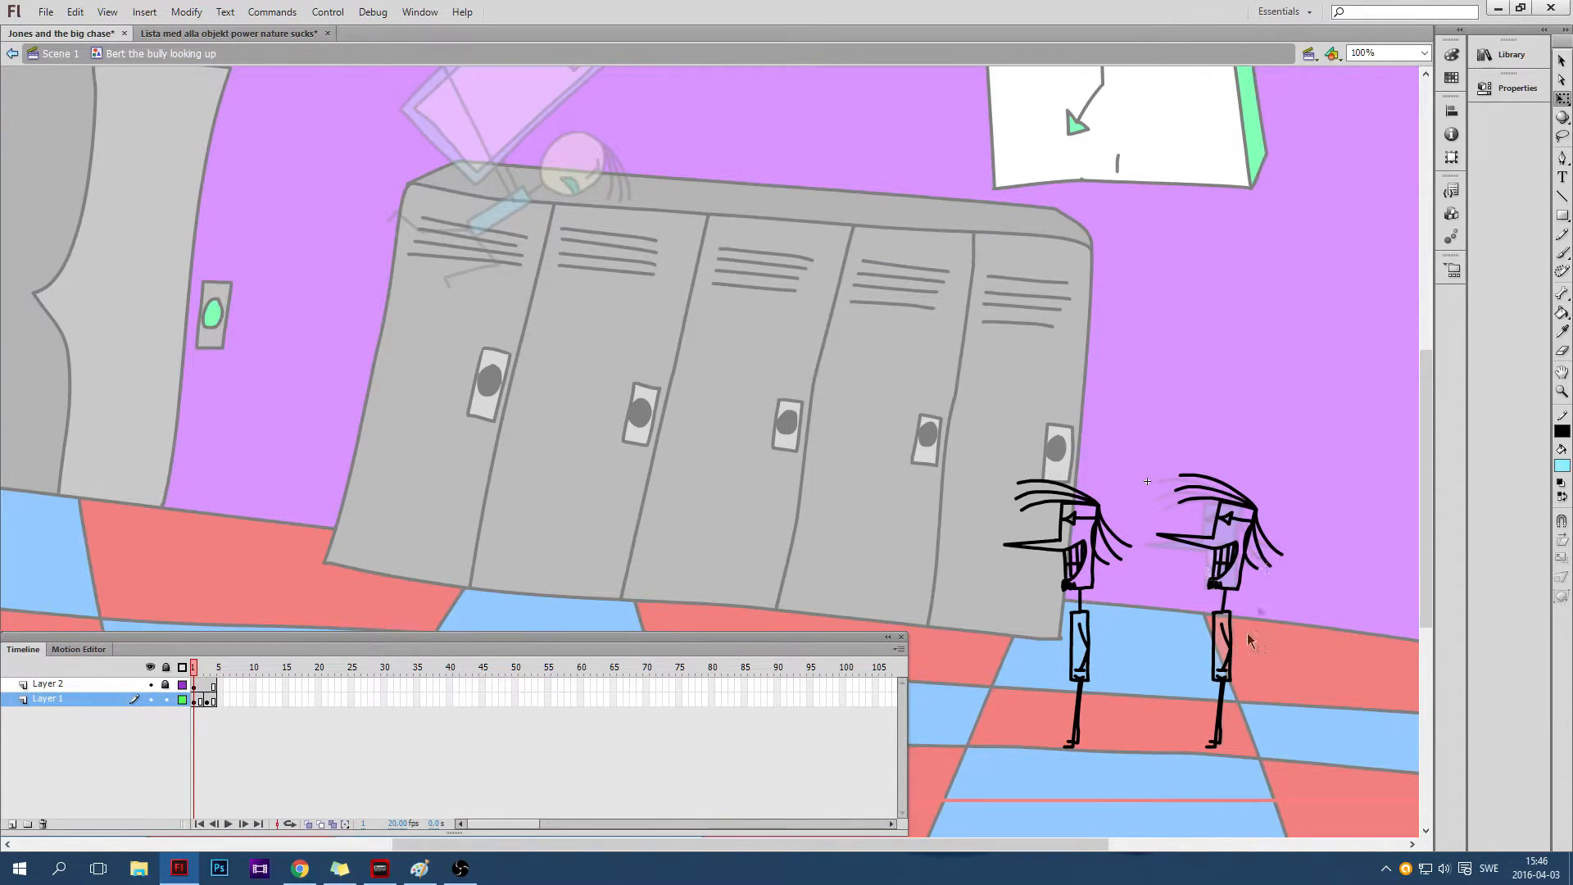
scroll(1169, 502, "up", 1)
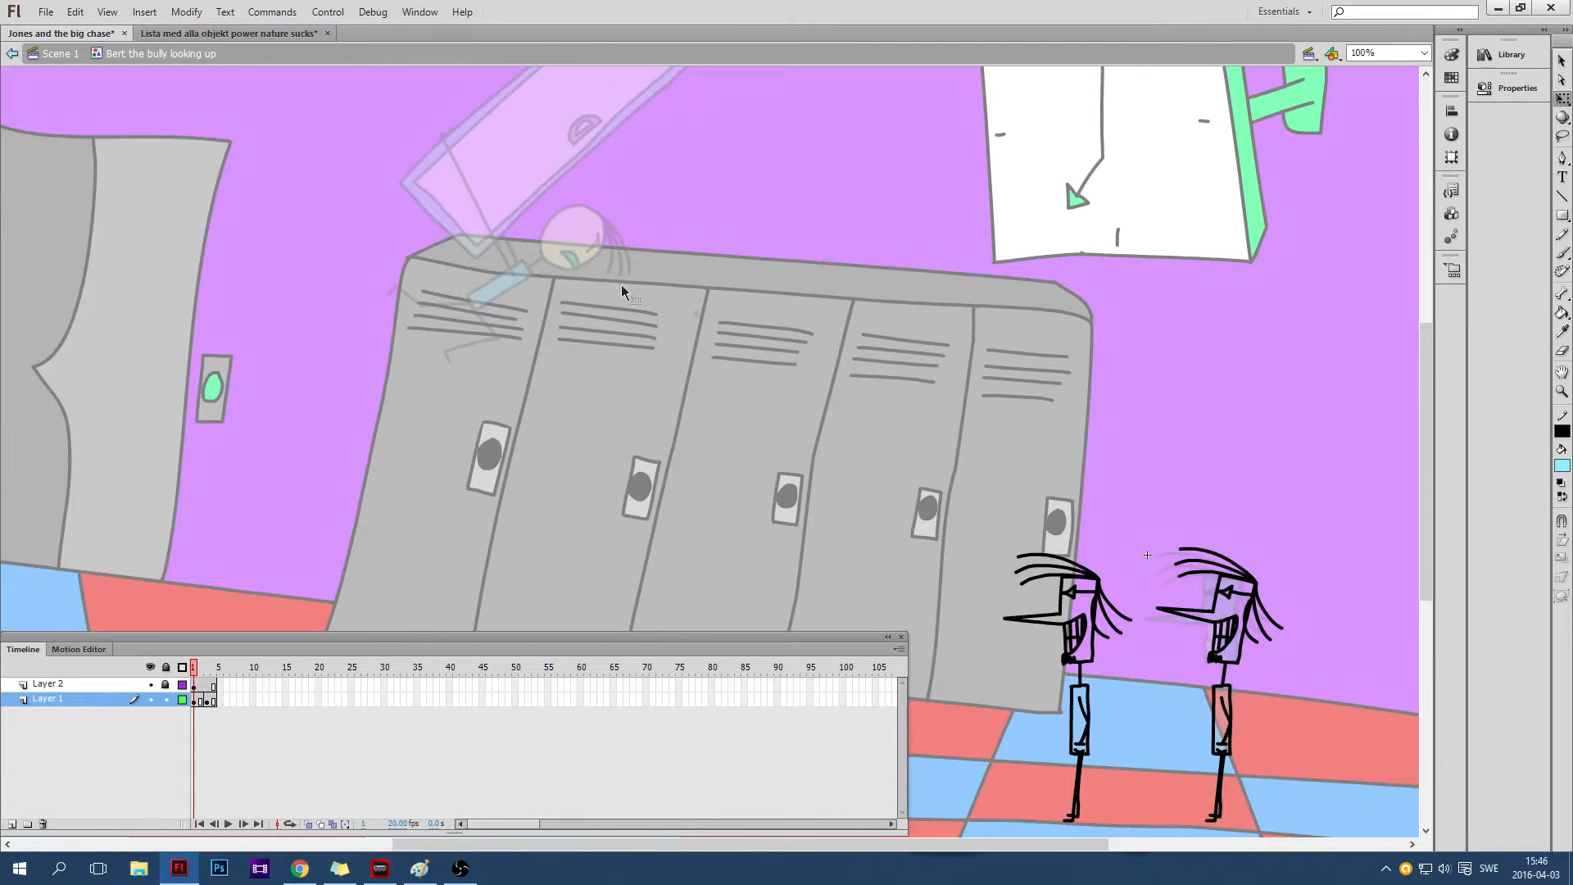
scroll(727, 449, "down", 2)
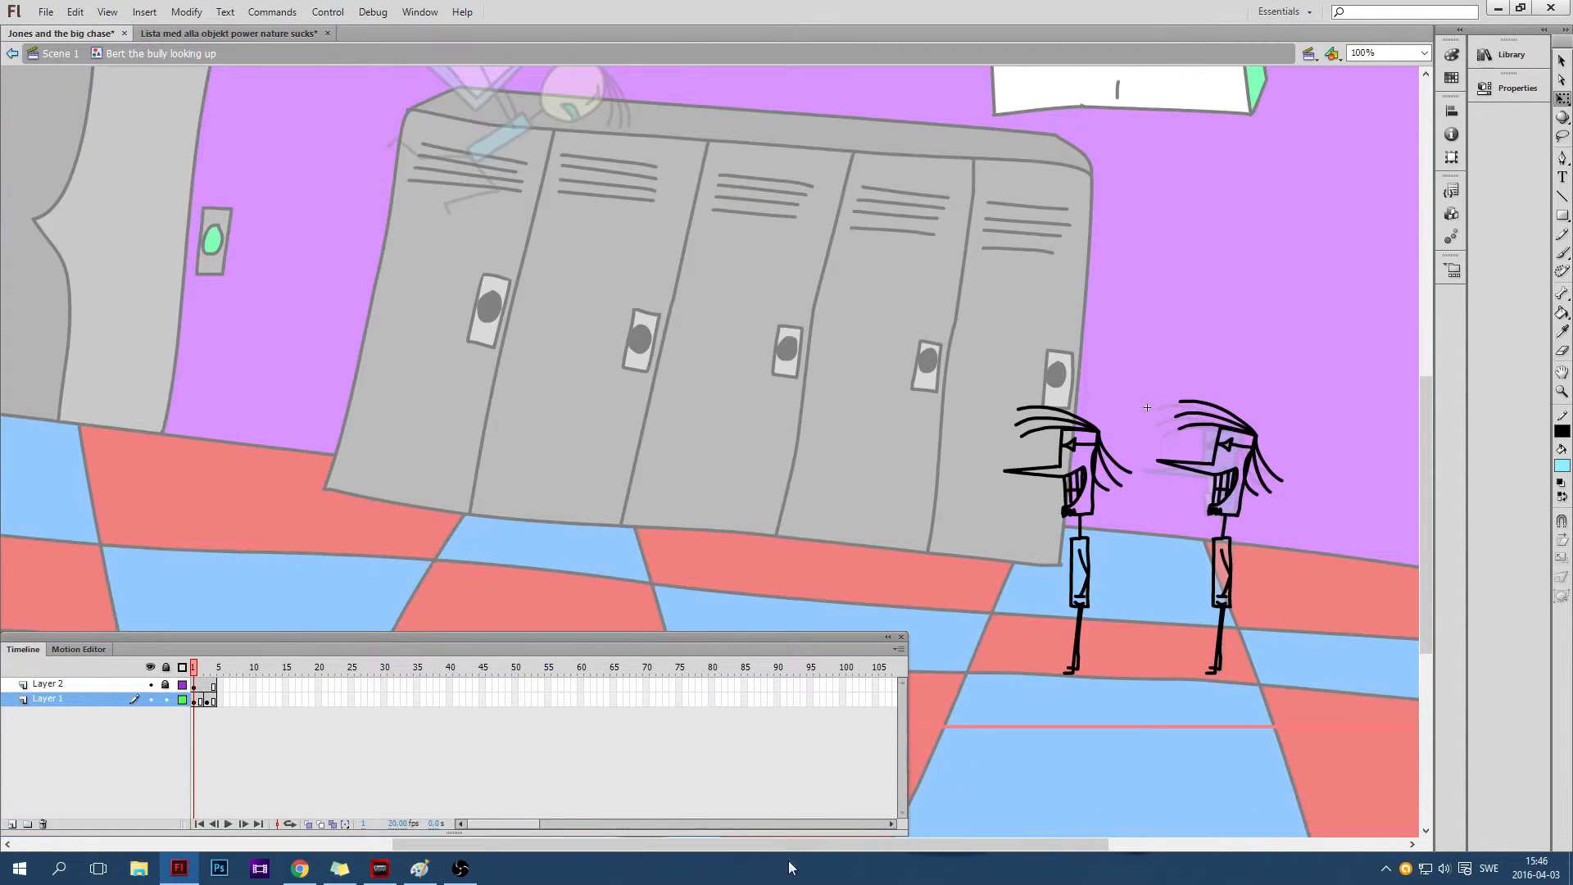
scroll(831, 845, "right", 2)
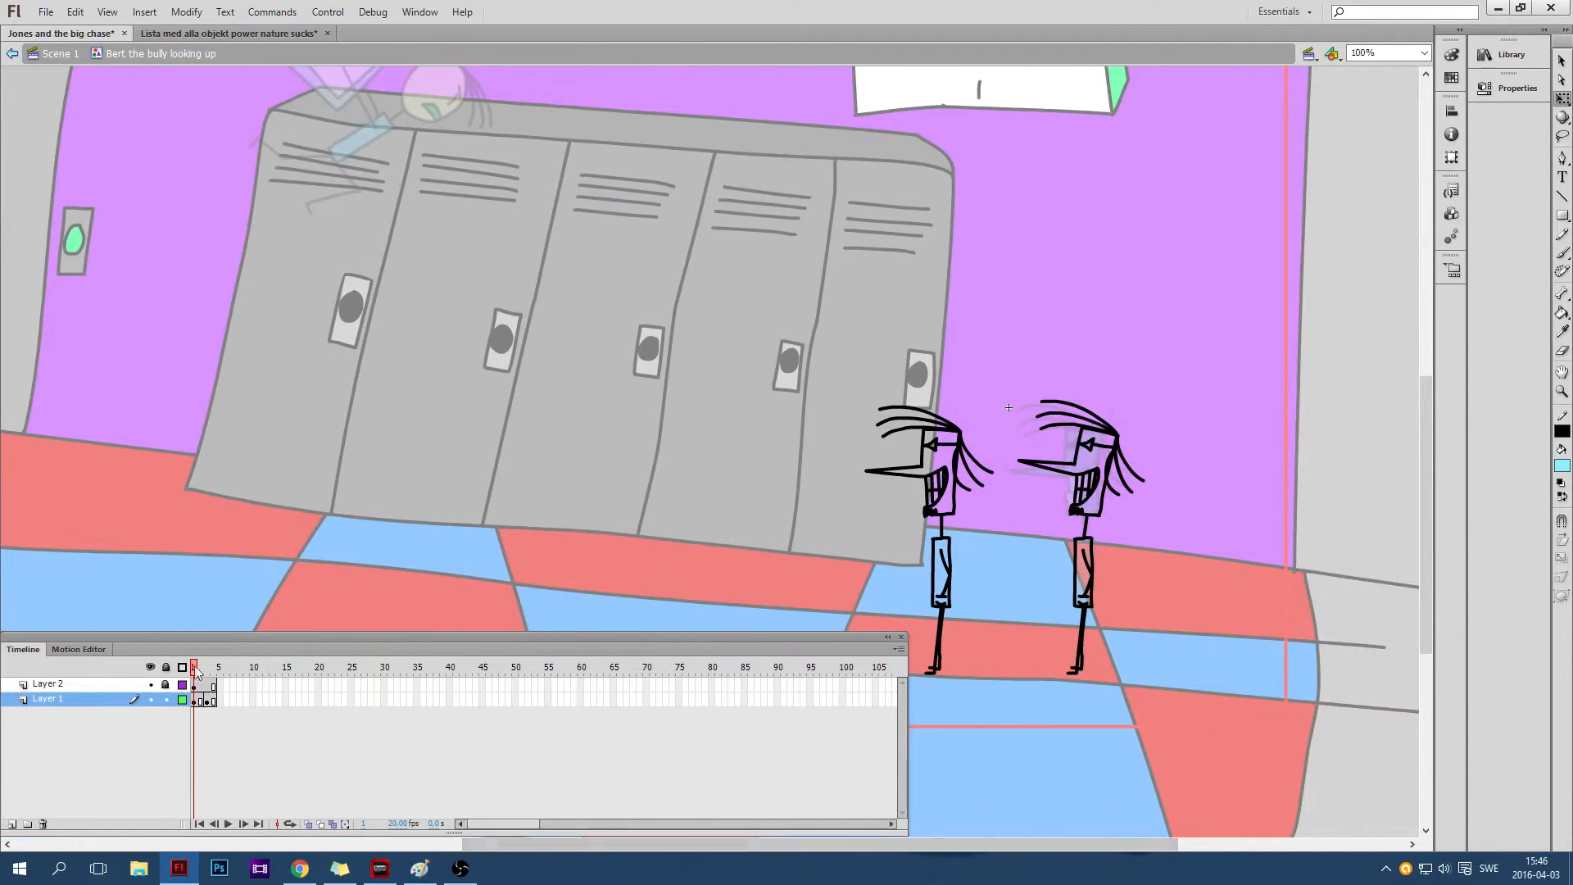
Scrub between frames 1 and 4 at 100% and 200% zoom, and compare the bully's head, torso and legs
left_click_drag(194, 668, 214, 668)
scroll(870, 424, "down", 1)
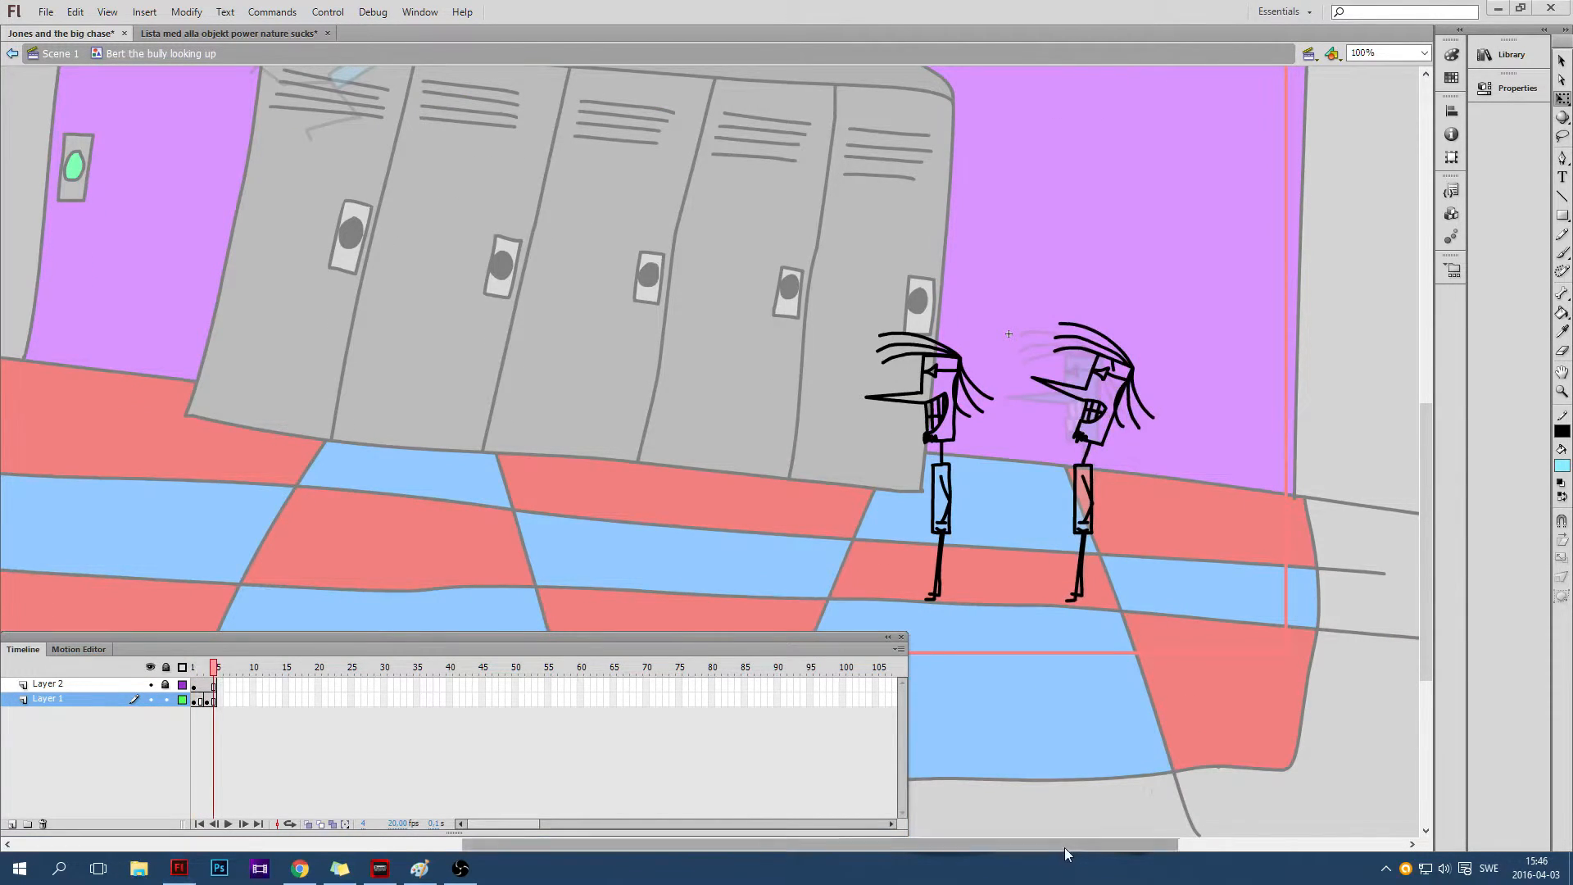
left_click_drag(1064, 848, 1124, 853)
scroll(1310, 164, "down", 2)
scroll(1323, 157, "up", 1)
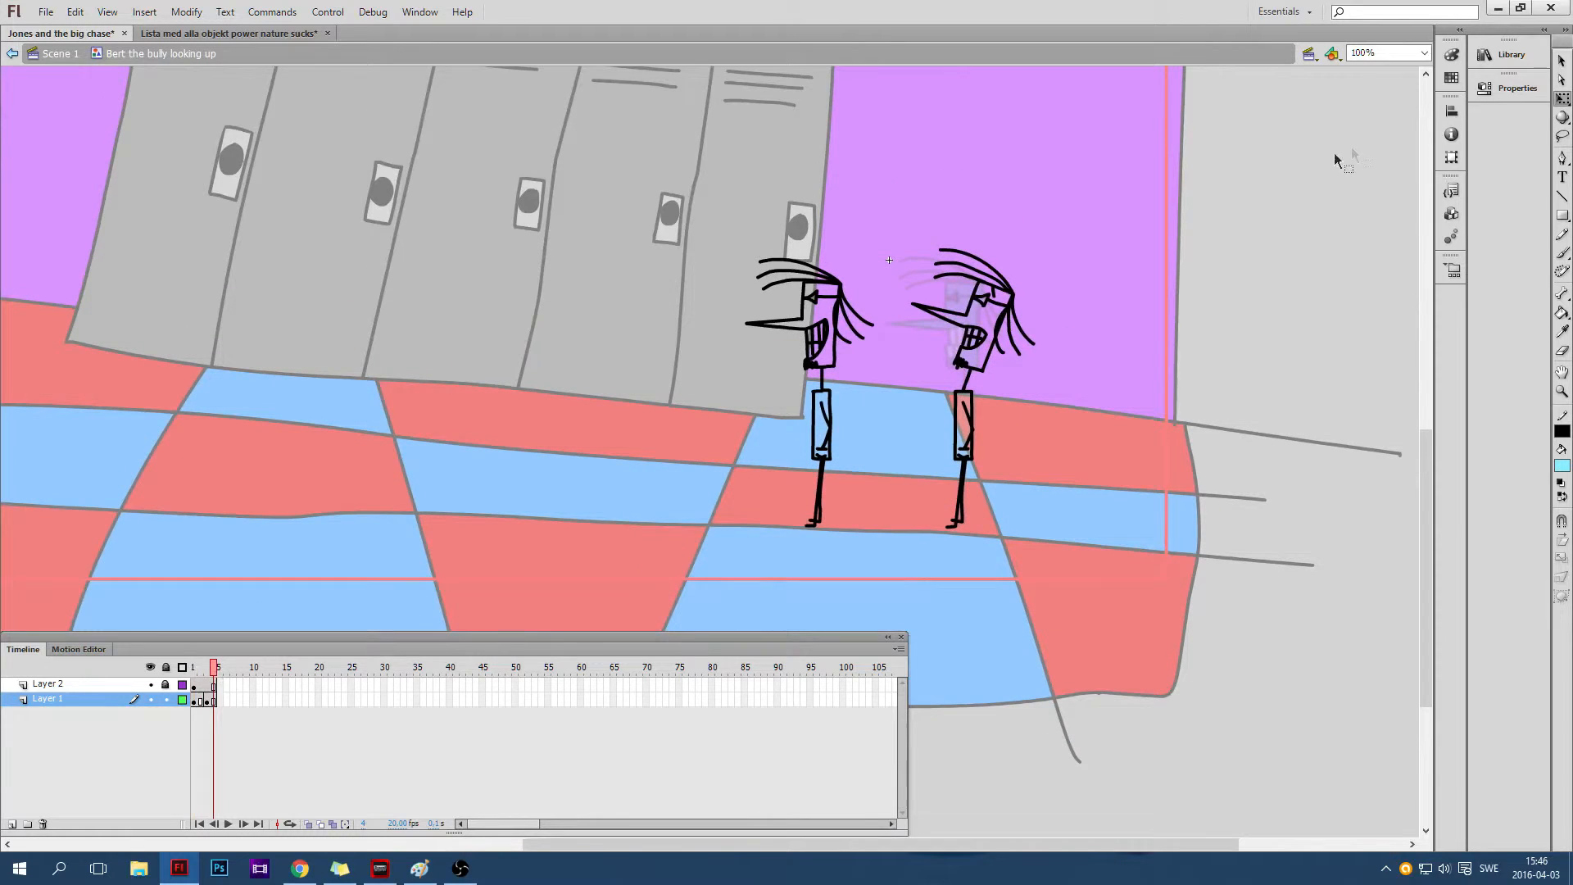
left_click(1423, 53)
left_click(1376, 135)
mouse_move(213, 672)
left_mouse_down()
mouse_move(161, 672)
mouse_move(282, 676)
mouse_move(194, 655)
left_mouse_up()
scroll(639, 431, "down", 3)
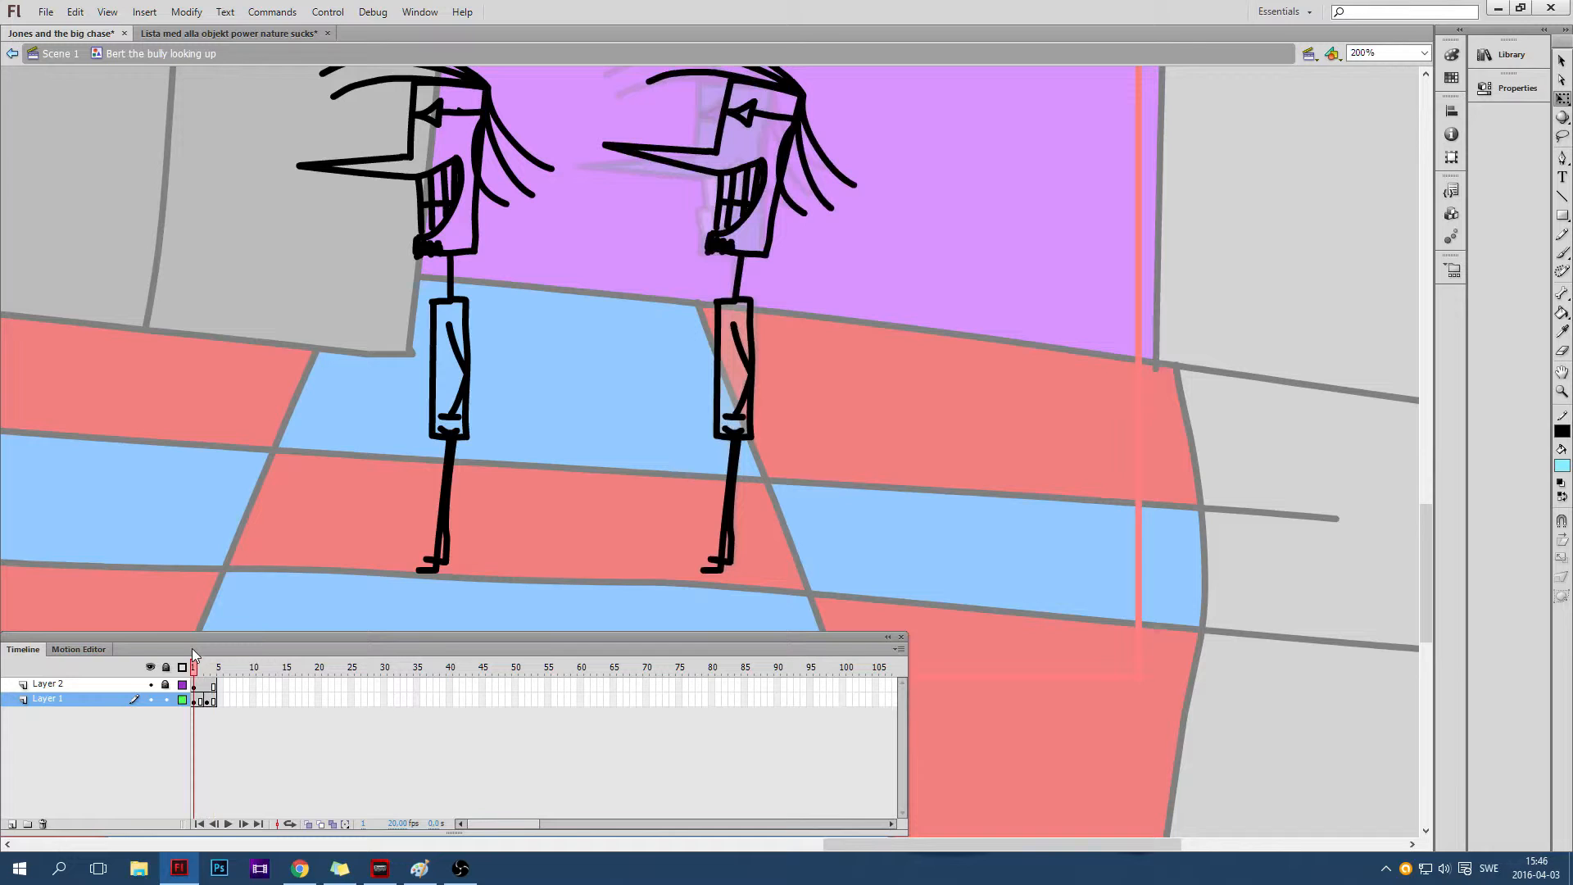
mouse_move(197, 660)
left_mouse_down()
mouse_move(239, 659)
mouse_move(184, 652)
mouse_move(215, 660)
left_mouse_up()
scroll(640, 470, "up", 6)
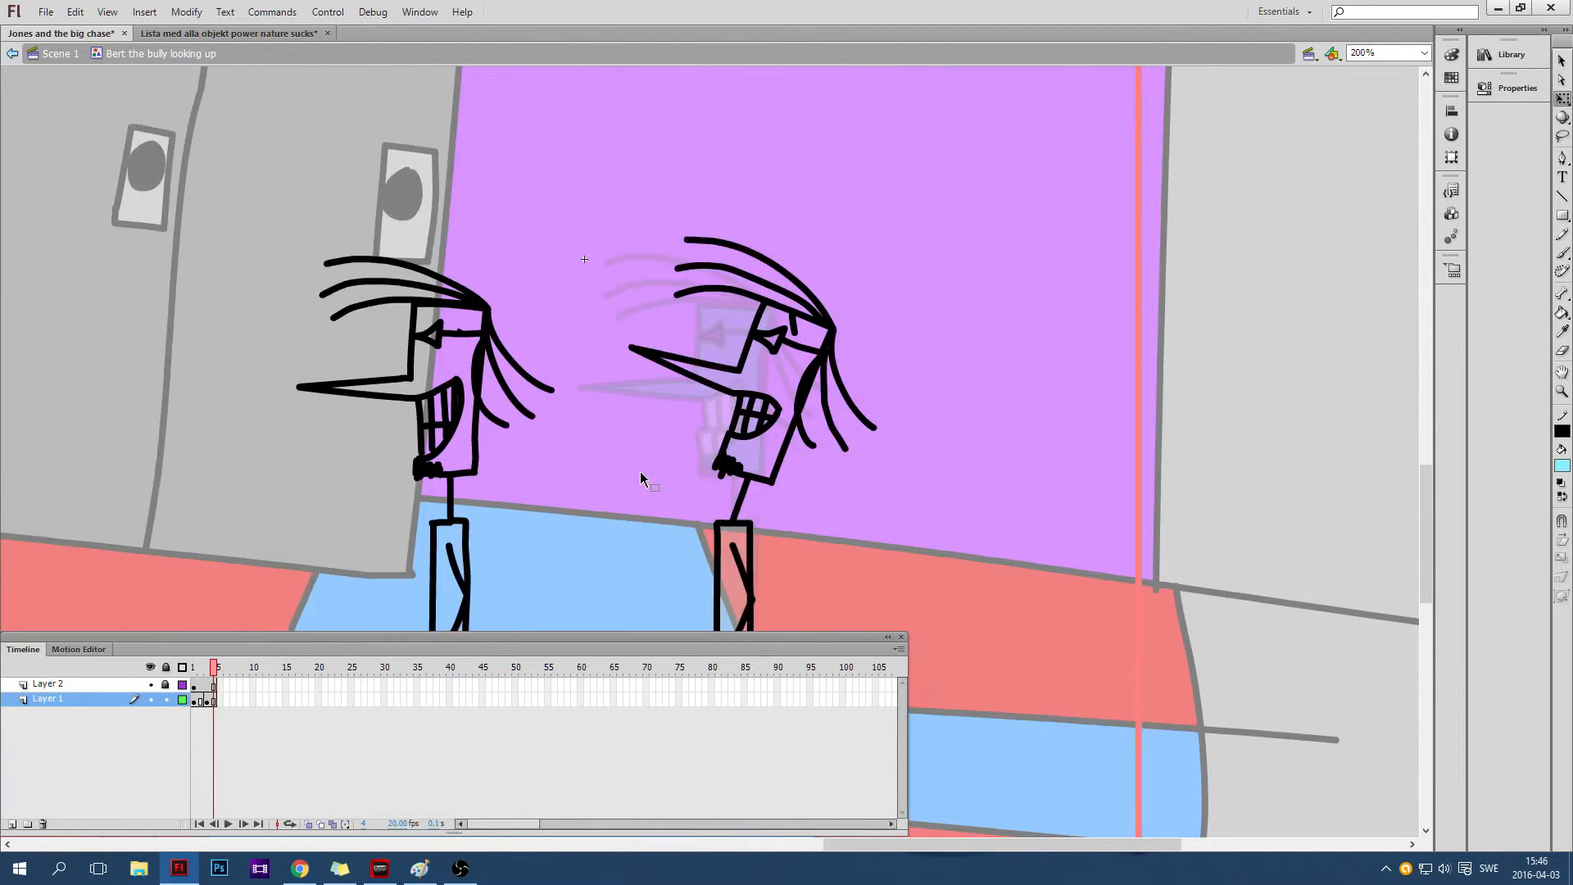
scroll(641, 470, "down", 5)
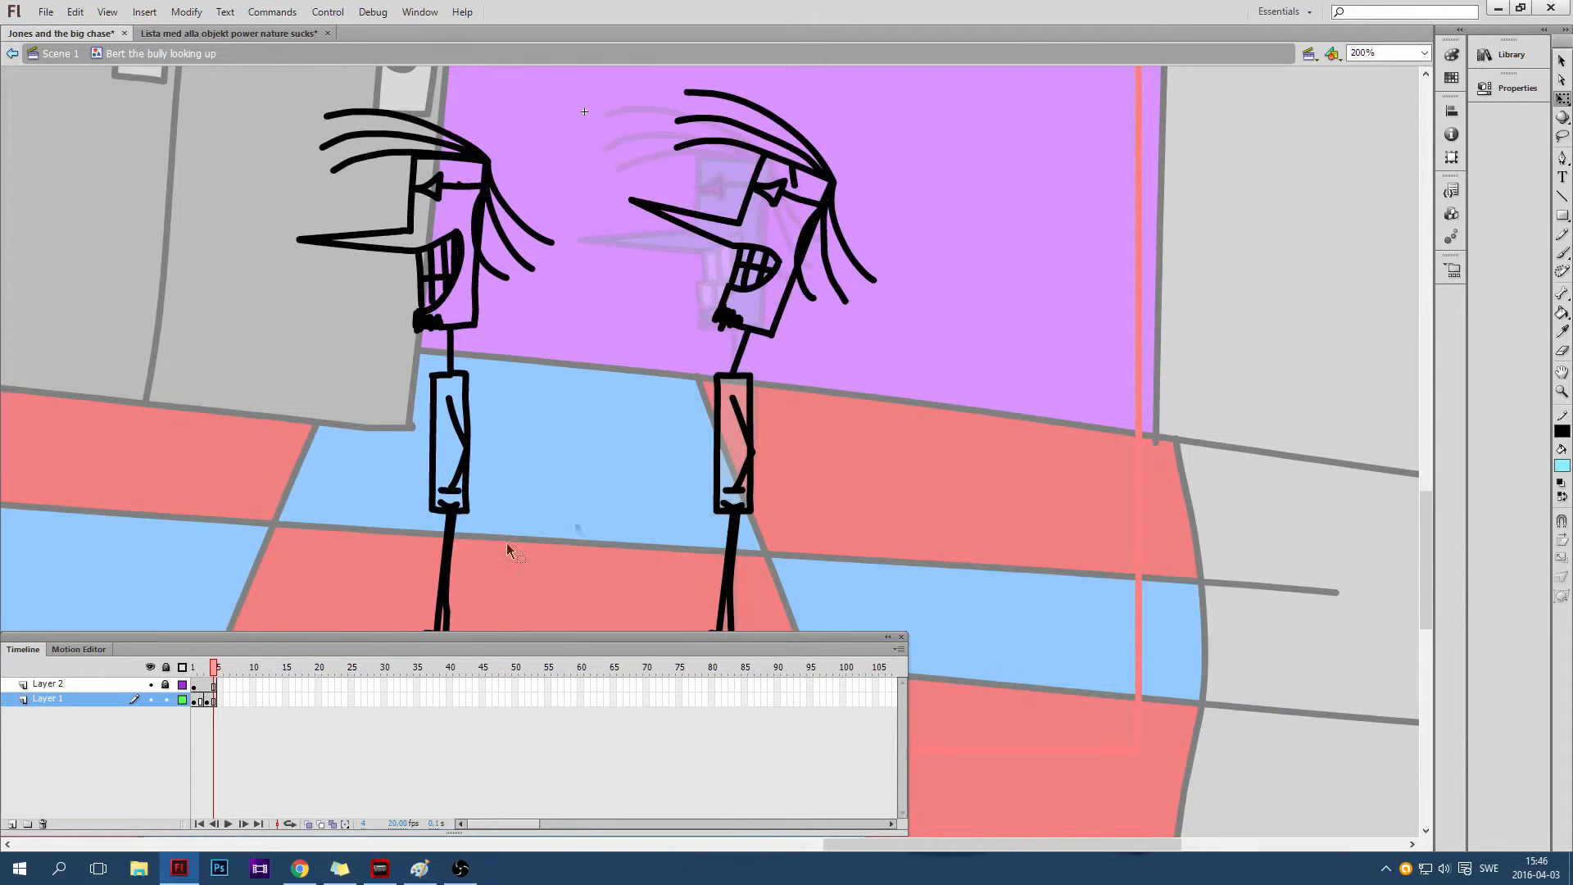
mouse_move(219, 672)
left_mouse_down()
mouse_move(184, 668)
mouse_move(229, 670)
mouse_move(186, 669)
mouse_move(214, 666)
left_mouse_up()
scroll(627, 390, "down", 2)
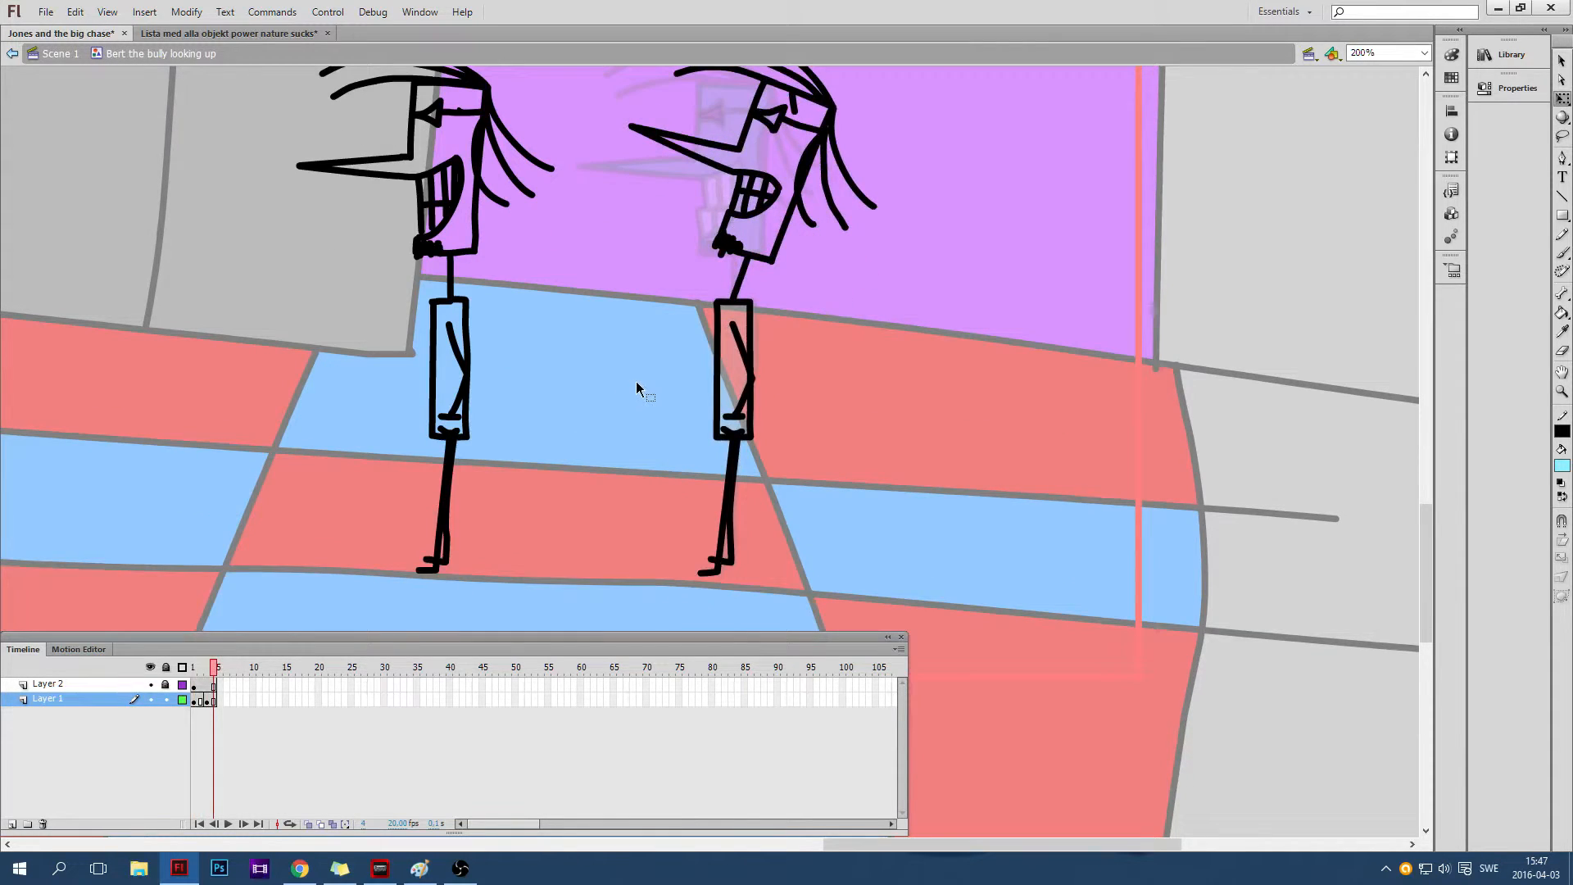
scroll(637, 390, "up", 2)
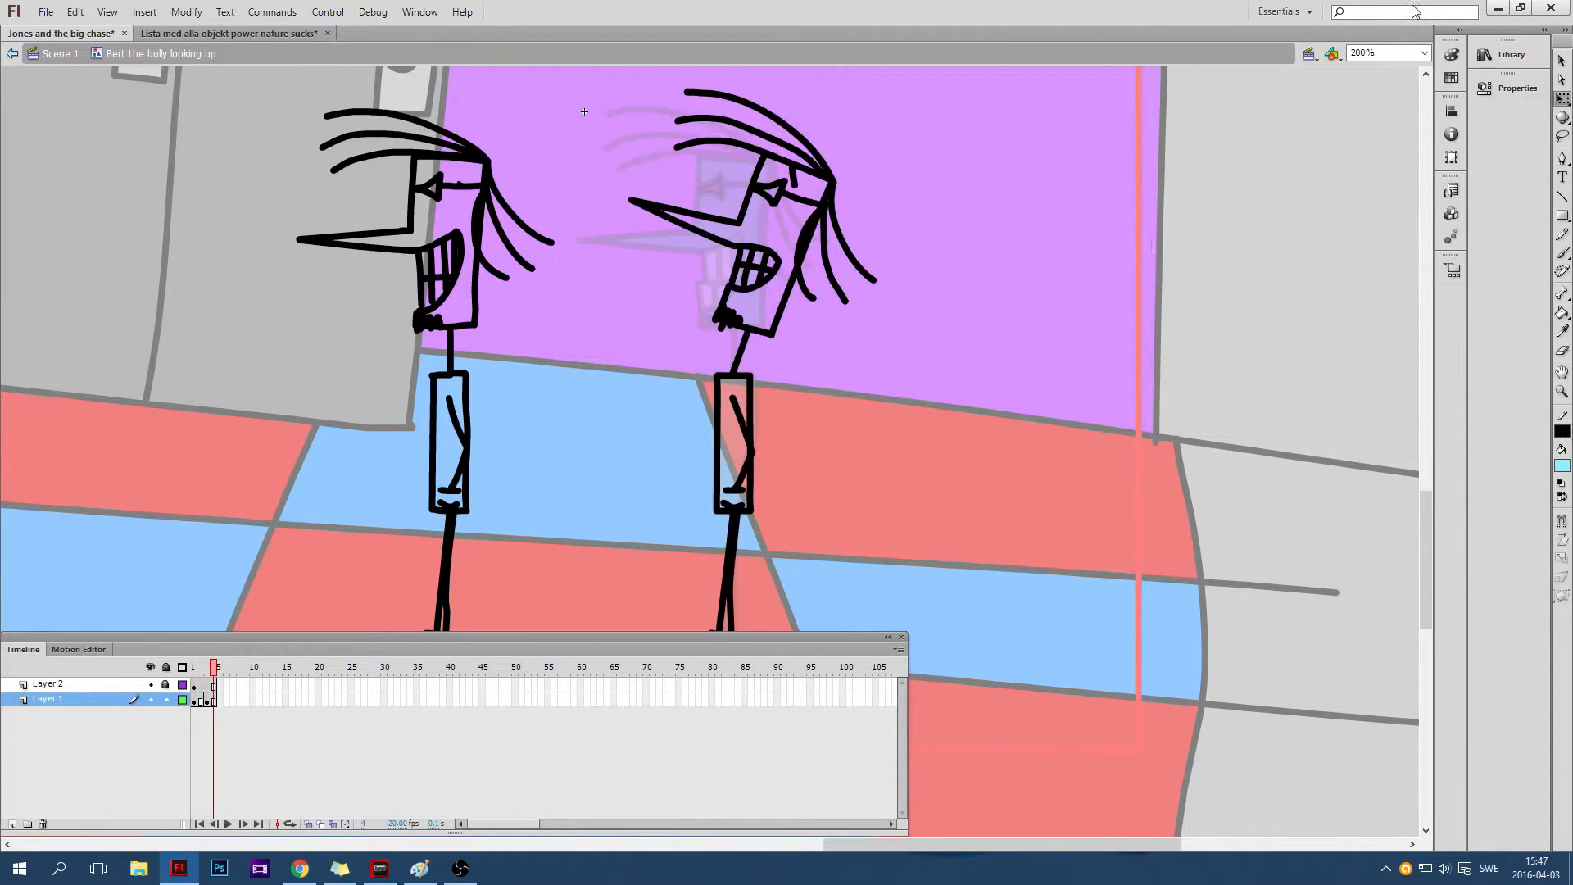
Try filling the bully's face in frame 4 with light blue at 400% zoom, and undo the fills
left_click(1426, 51)
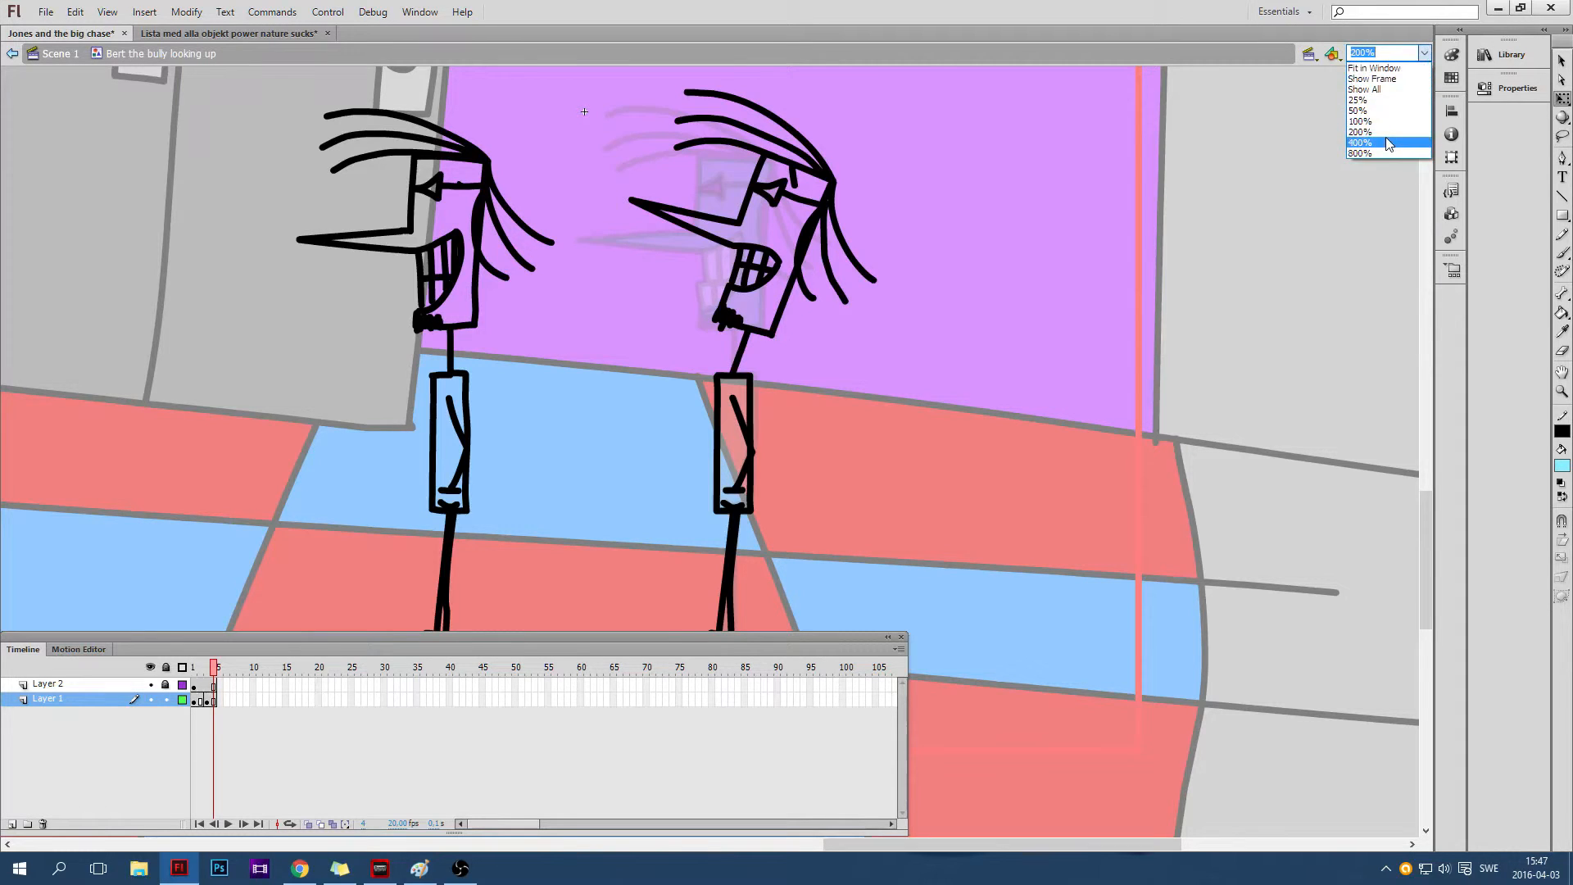
left_click(1358, 159)
left_click(1563, 312)
scroll(1195, 351, "up", 4)
left_click(844, 290)
left_click(899, 223)
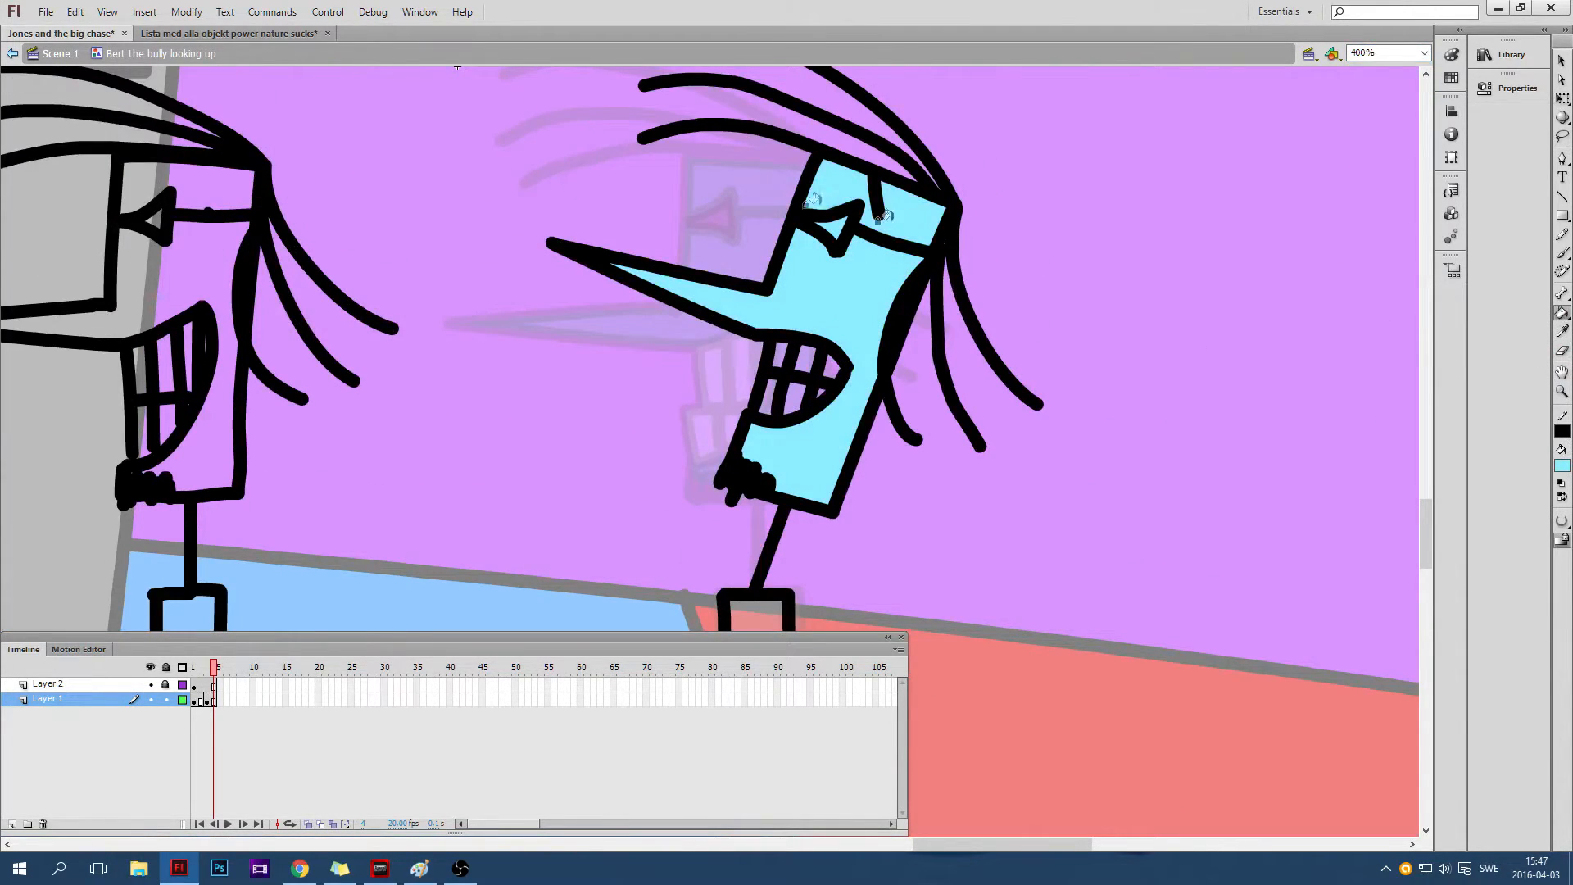
key("ctrl+z")
key("ctrl+z")
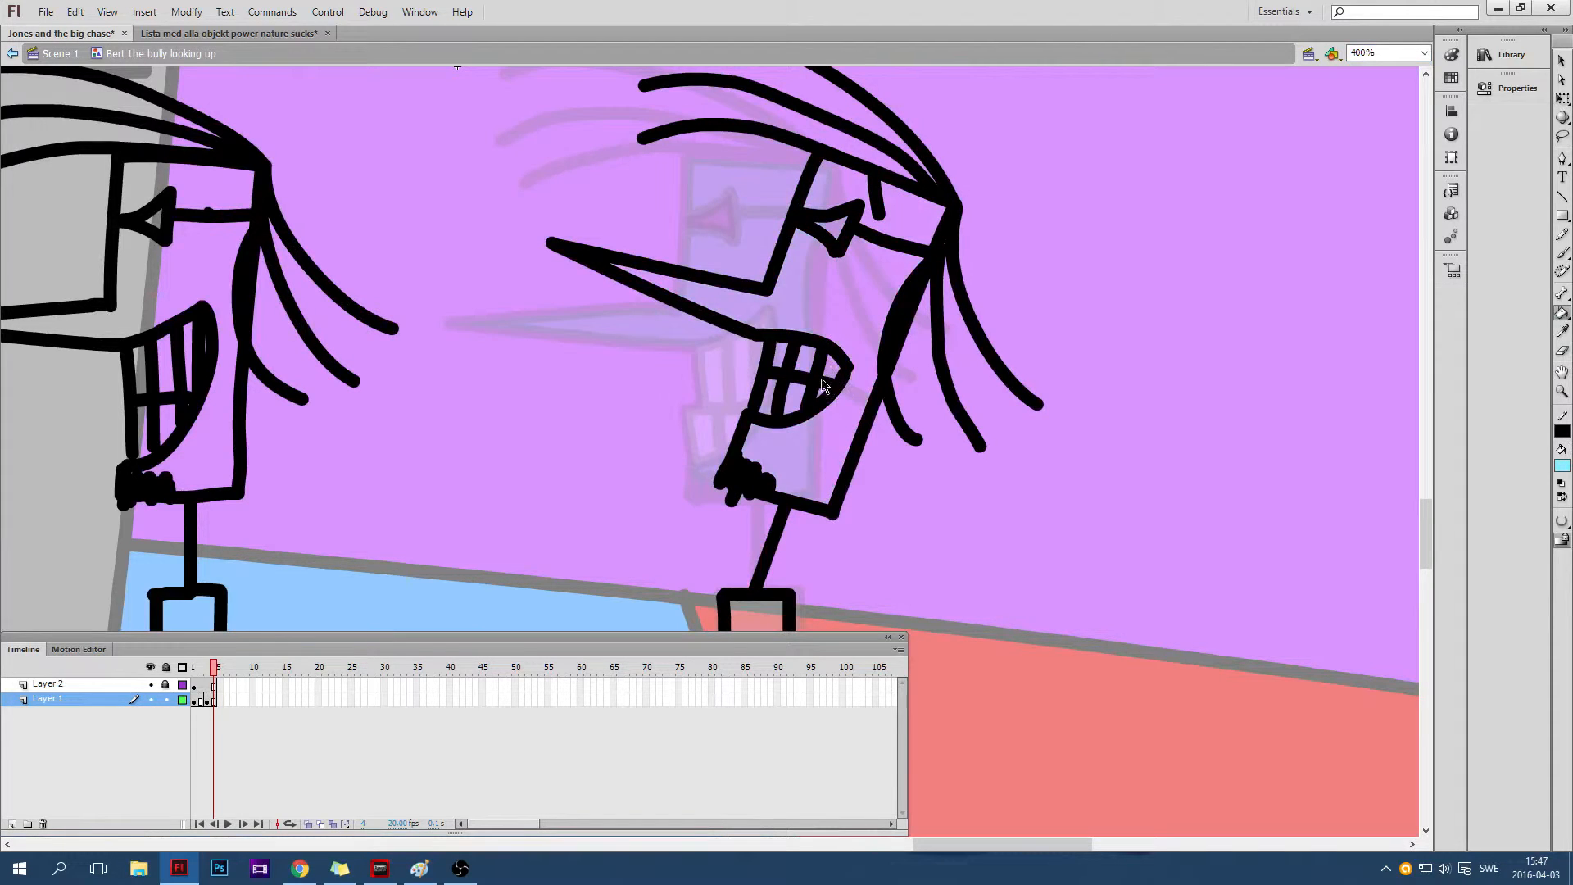
Show Layer 1 as outlines to examine the frame 4 drawing against the faded original, and restore its normal display
scroll(852, 352, "down", 5)
left_click(182, 699)
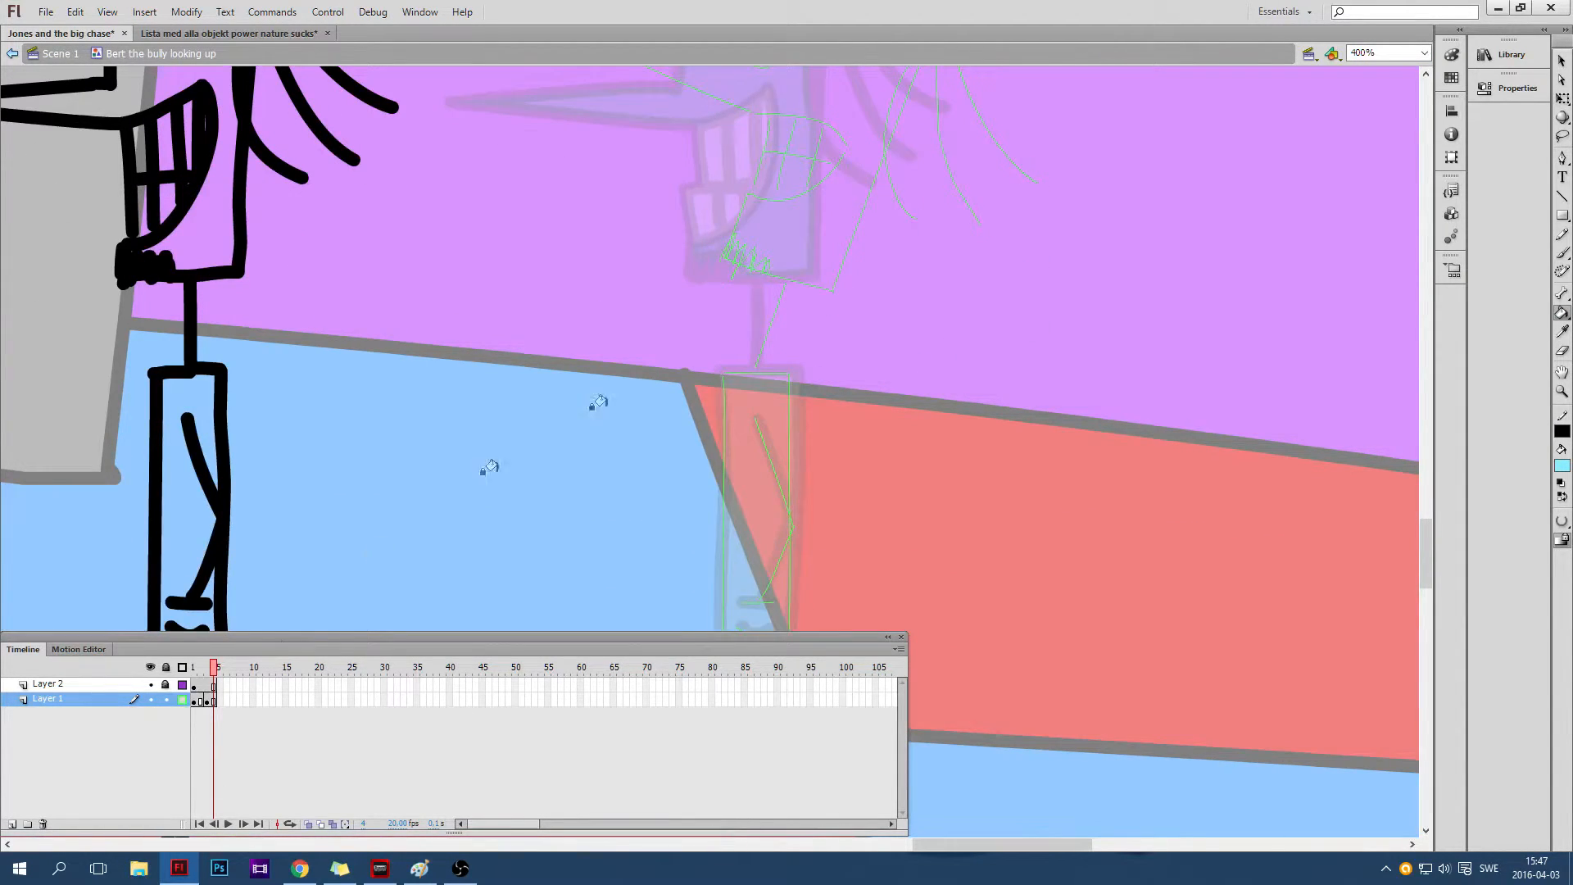
scroll(770, 270, "up", 4)
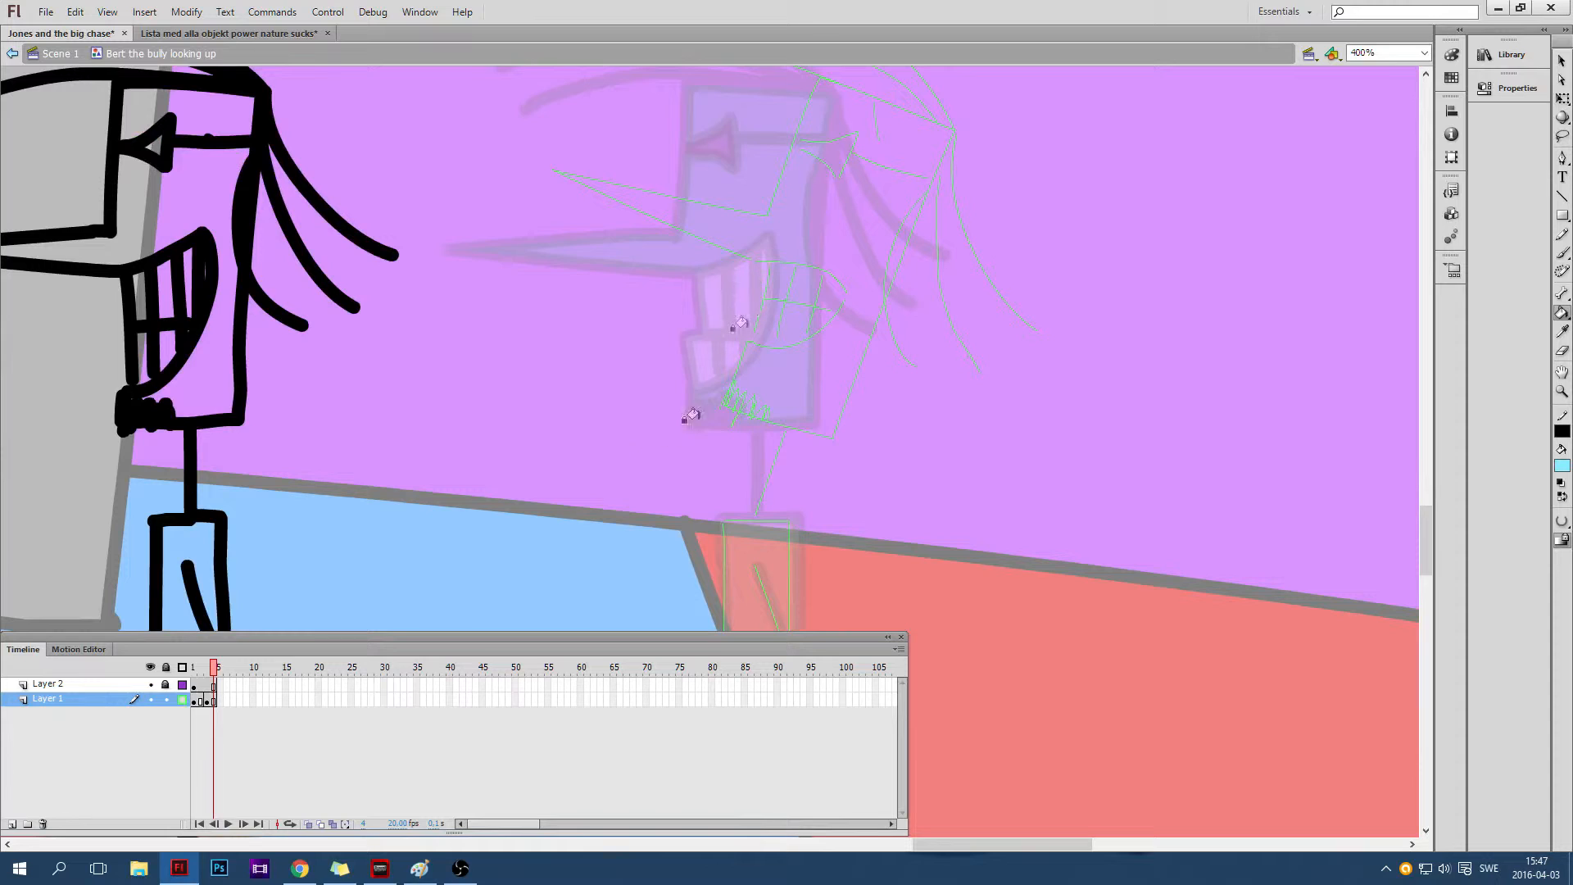
left_click(182, 699)
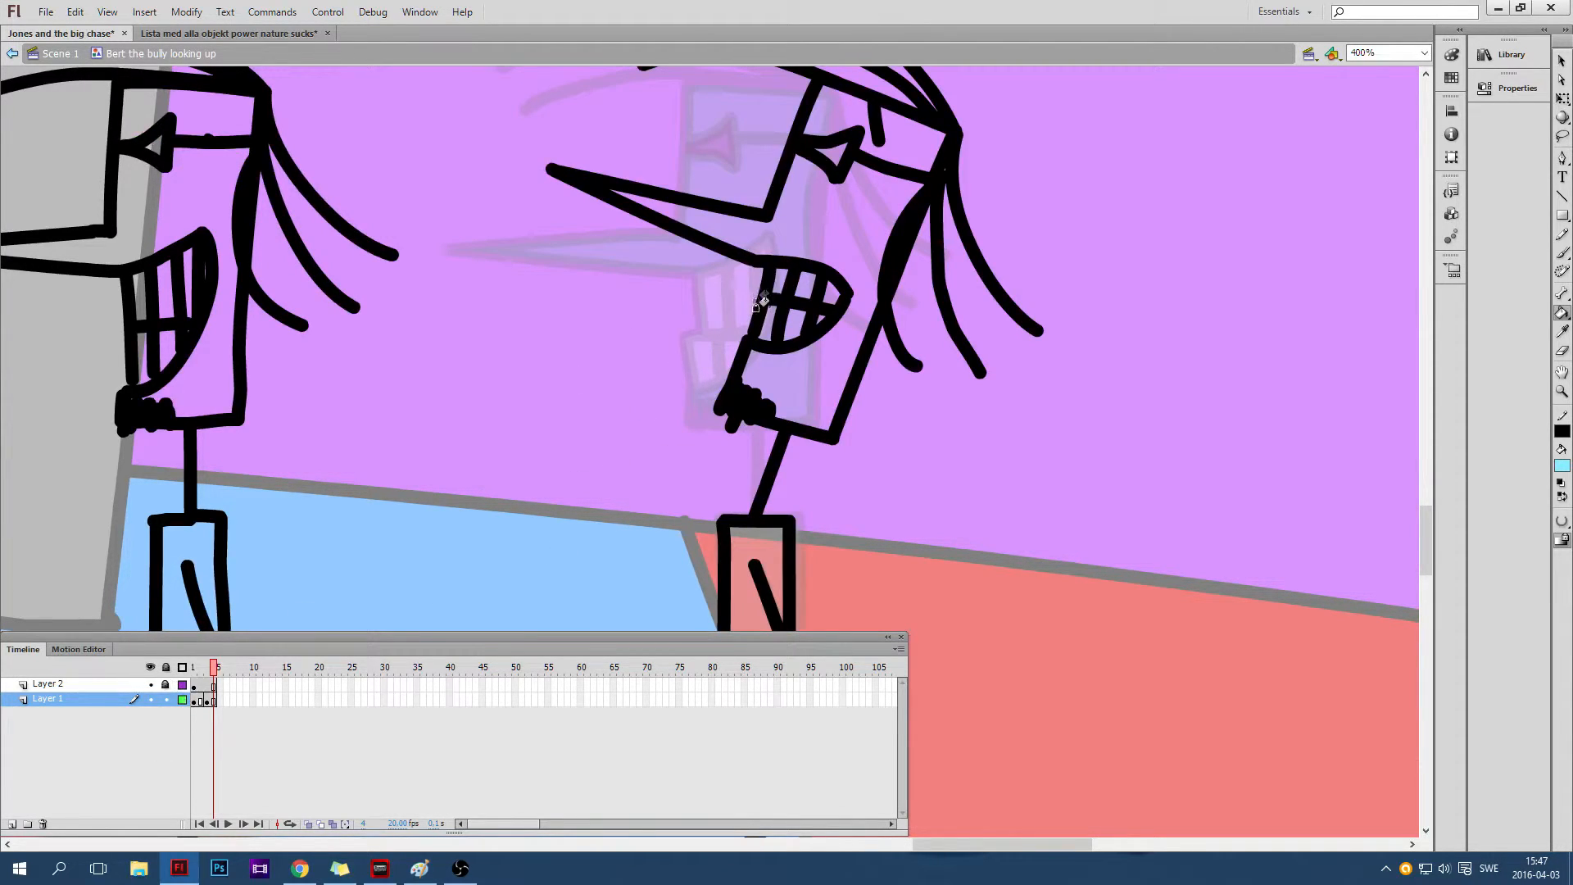
Undo the last light blue fill in the bully's mouth and check the frame 4 drawing as Layer 1 outlines at 200% zoom
left_click(1423, 53)
left_click(1377, 137)
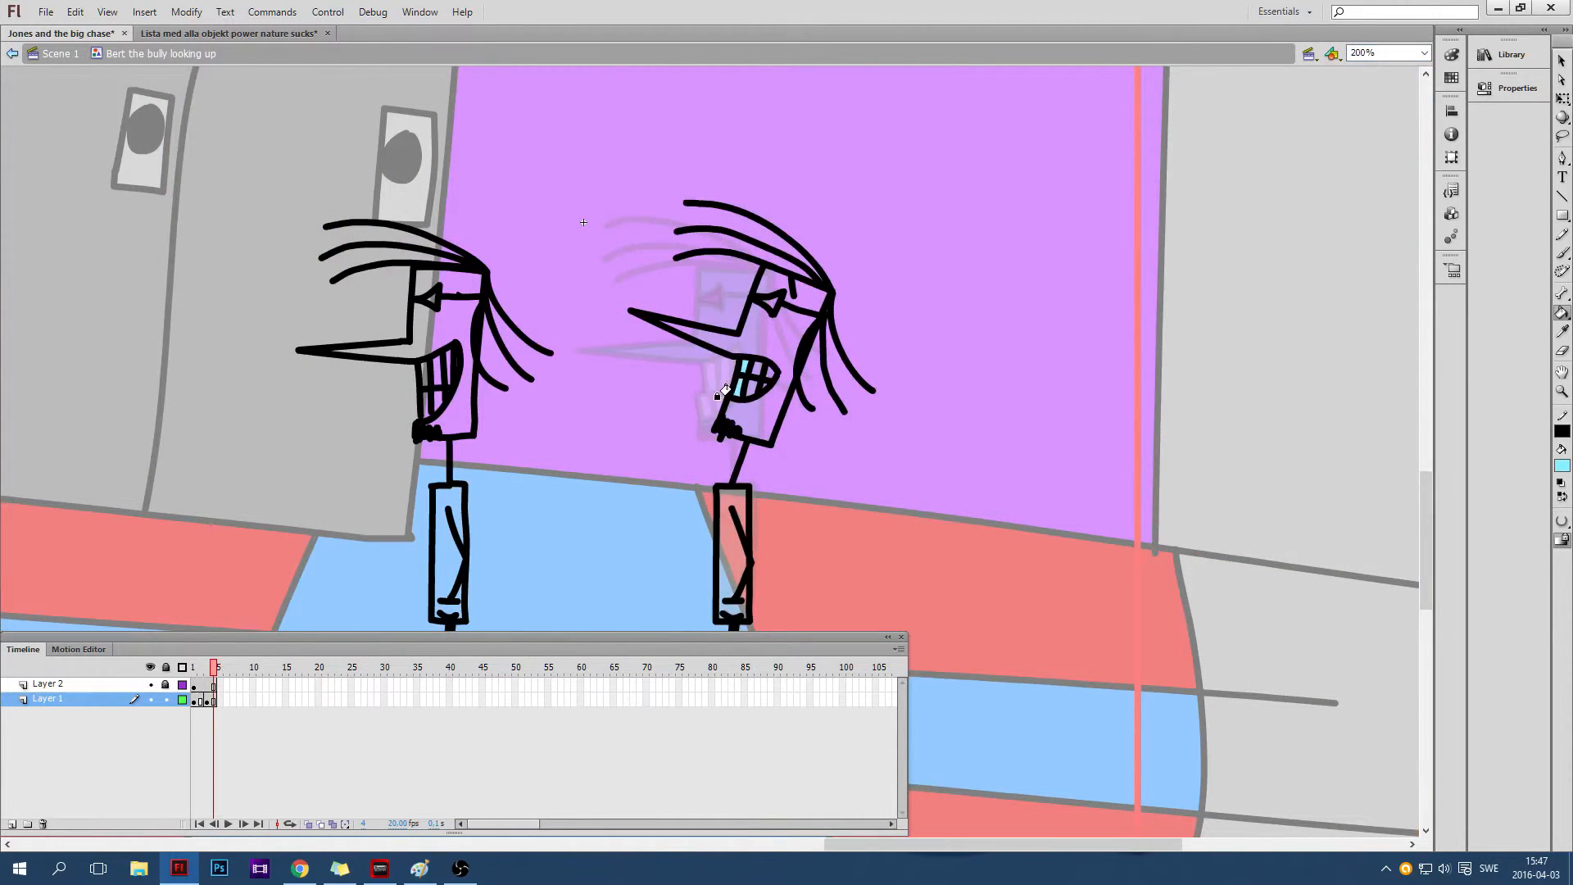
key("ctrl+z")
left_click(181, 701)
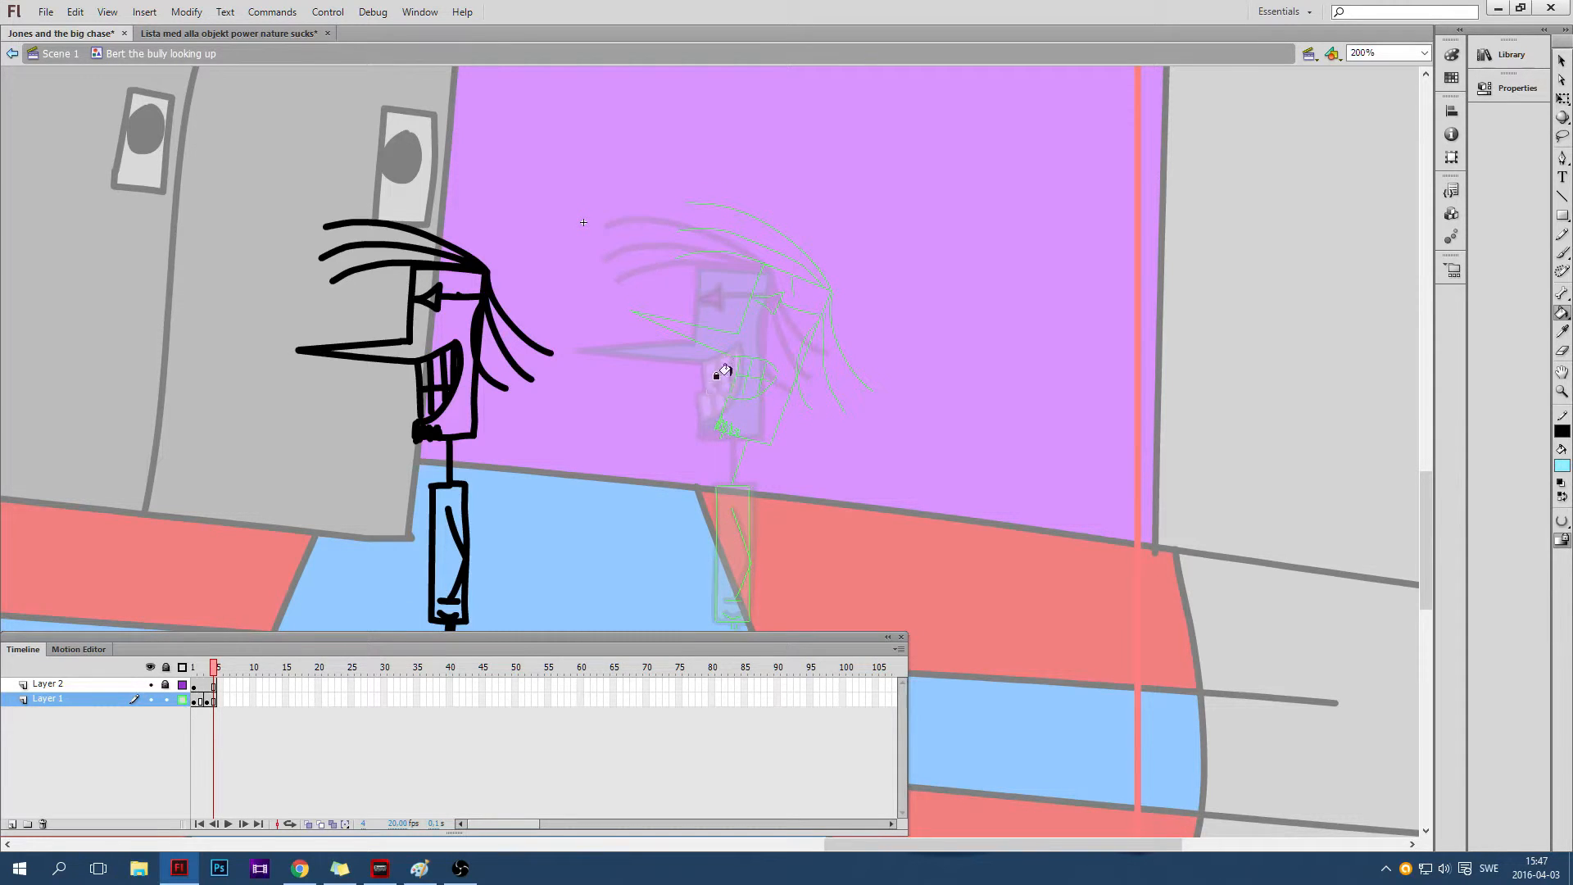
left_click(183, 702)
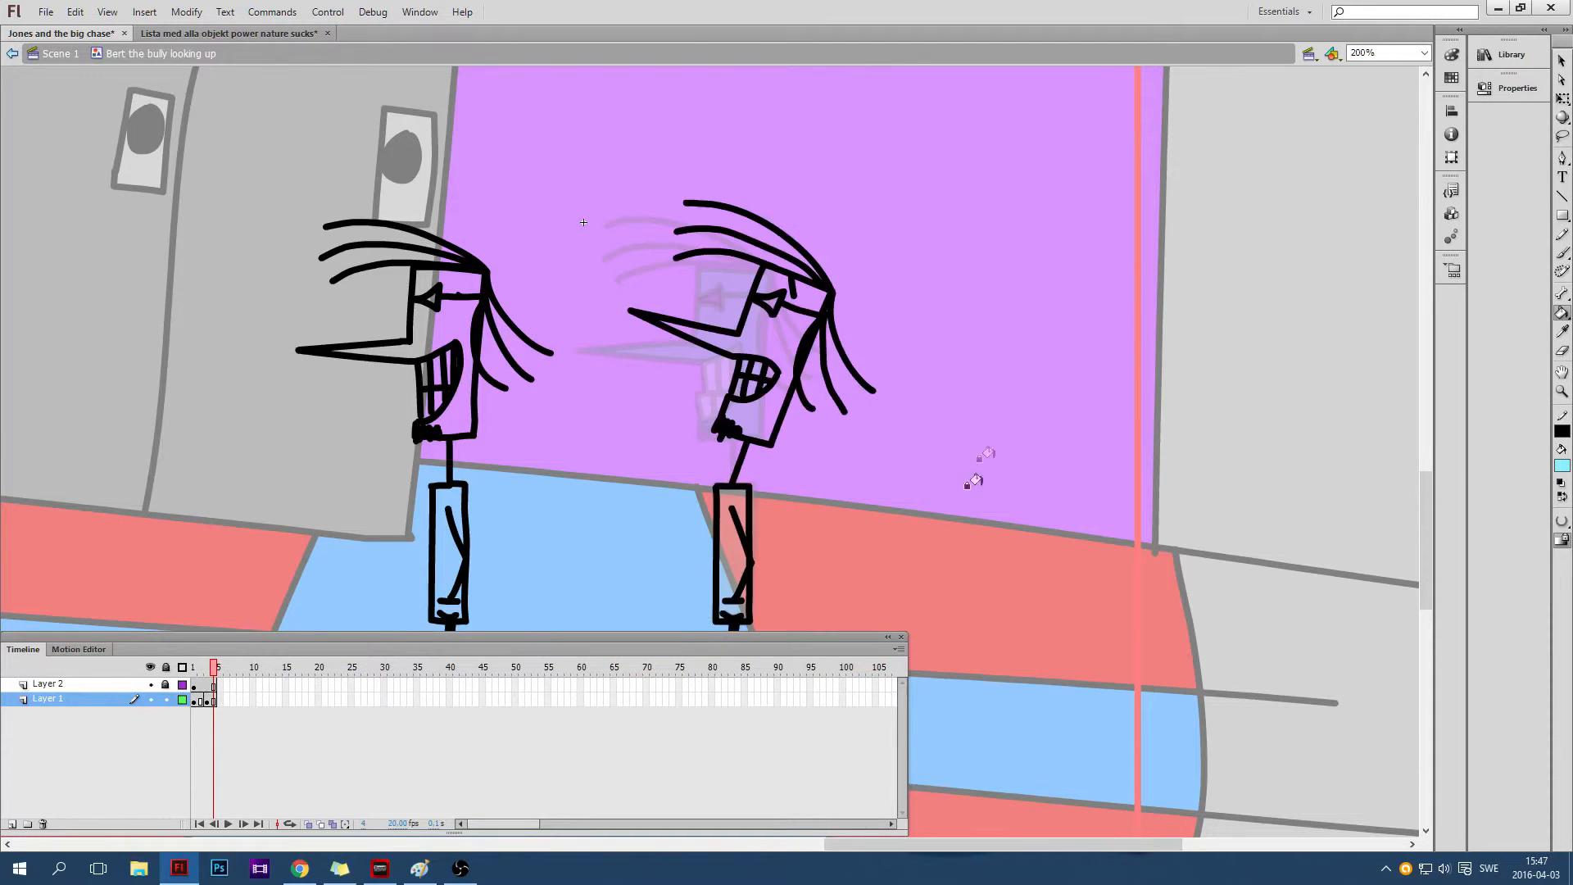
Examine the bully's tilted head, torso and legs in frame 4 against the upright figure beside him
scroll(926, 390, "down", 3)
scroll(915, 400, "up", 3)
scroll(902, 404, "down", 1)
scroll(885, 392, "down", 1)
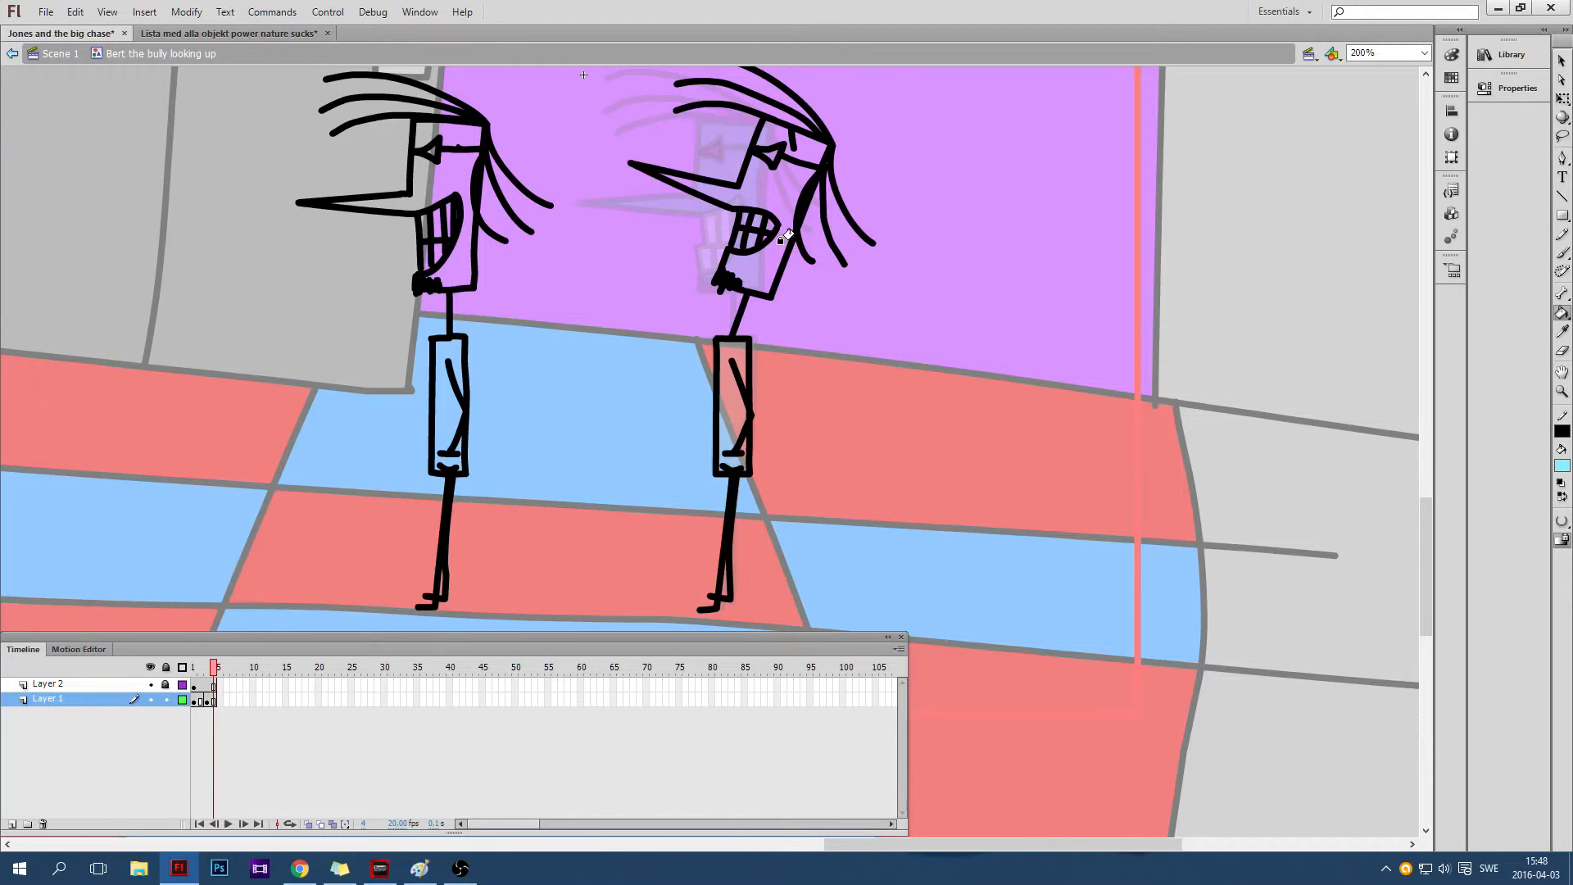
scroll(785, 236, "up", 3)
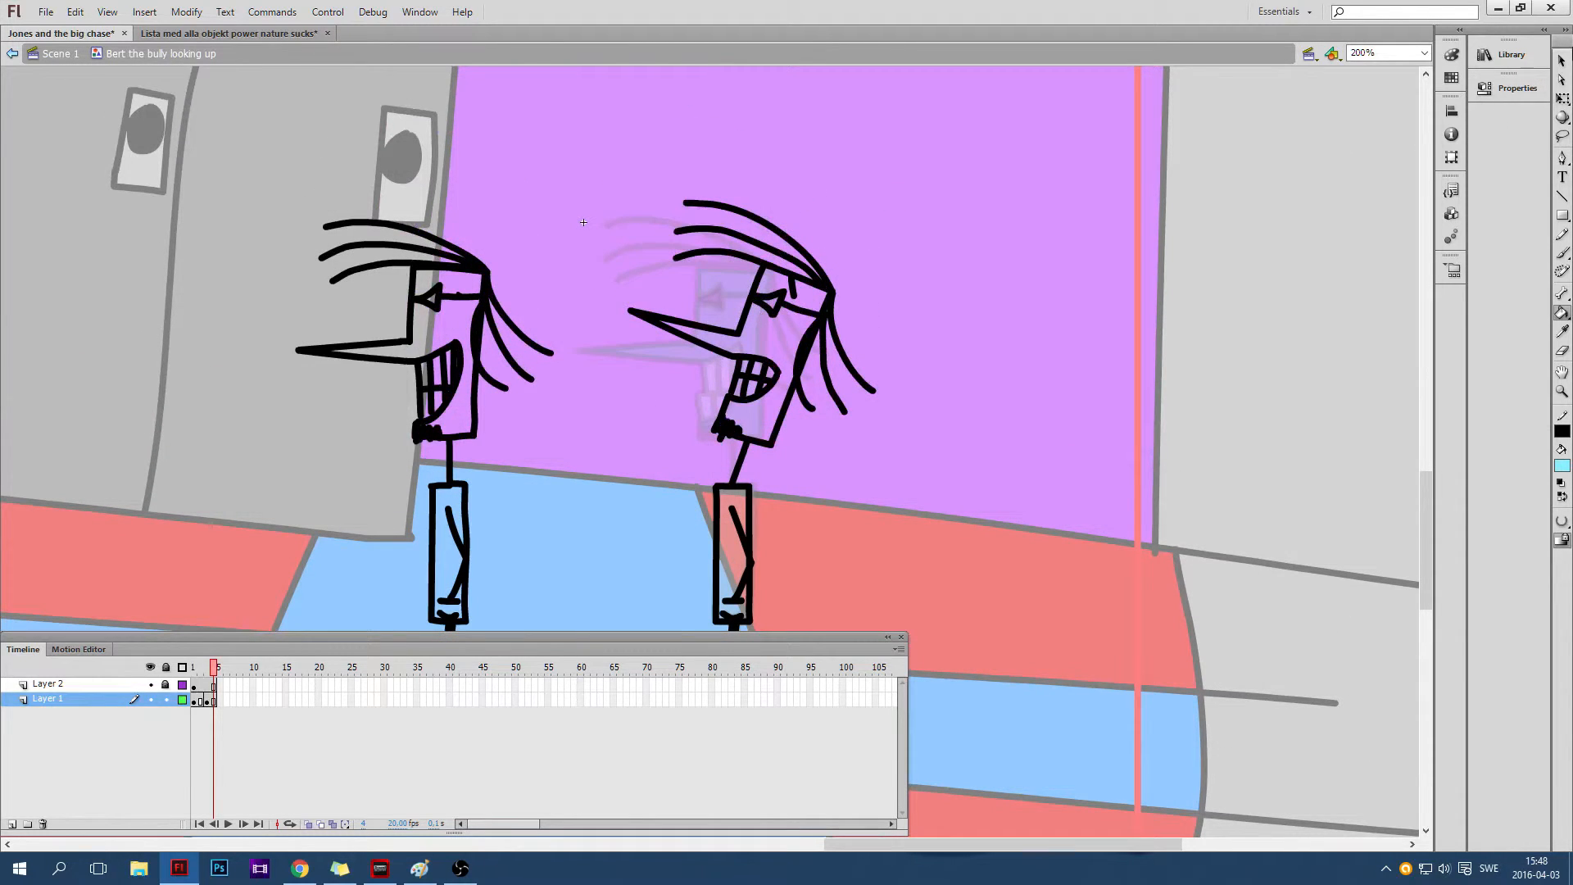
left_click(1565, 59)
scroll(1306, 207, "down", 3)
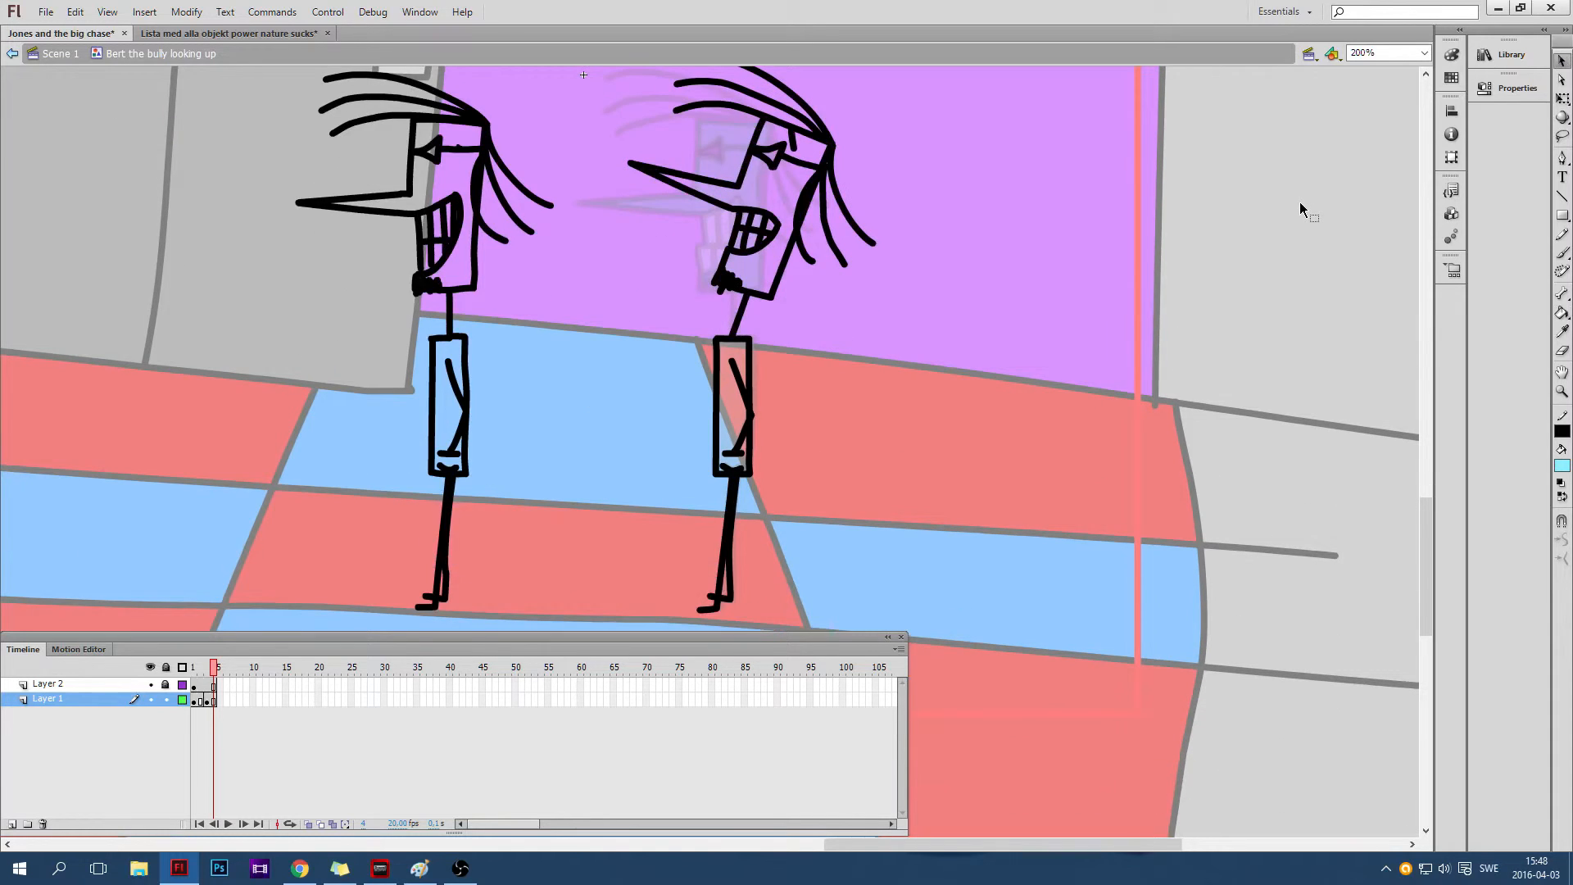
scroll(1300, 207, "up", 4)
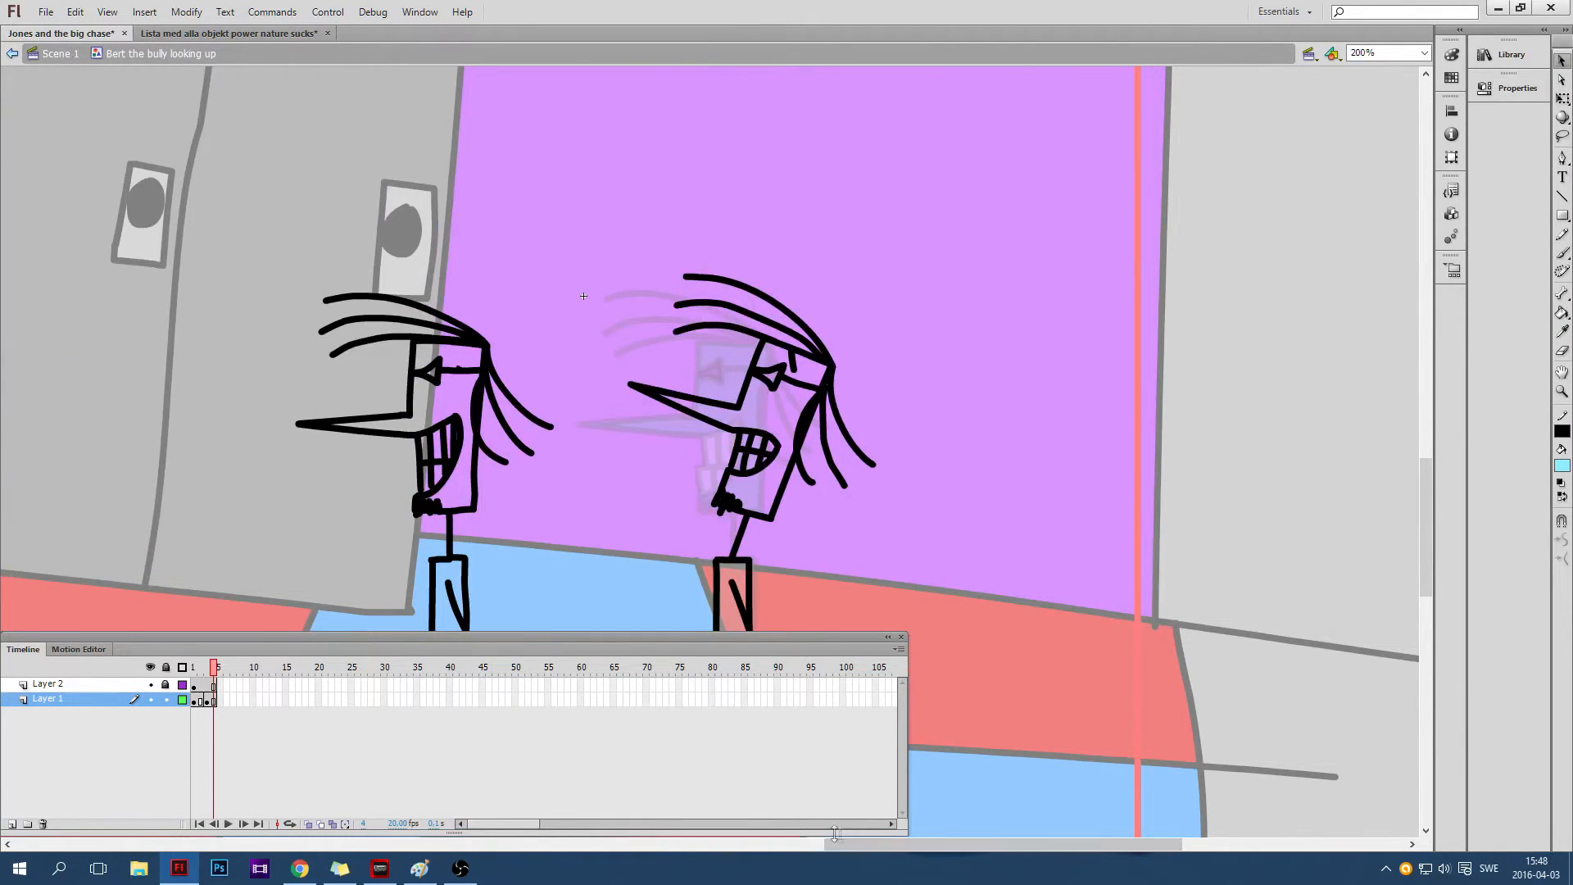
left_click_drag(863, 843, 849, 844)
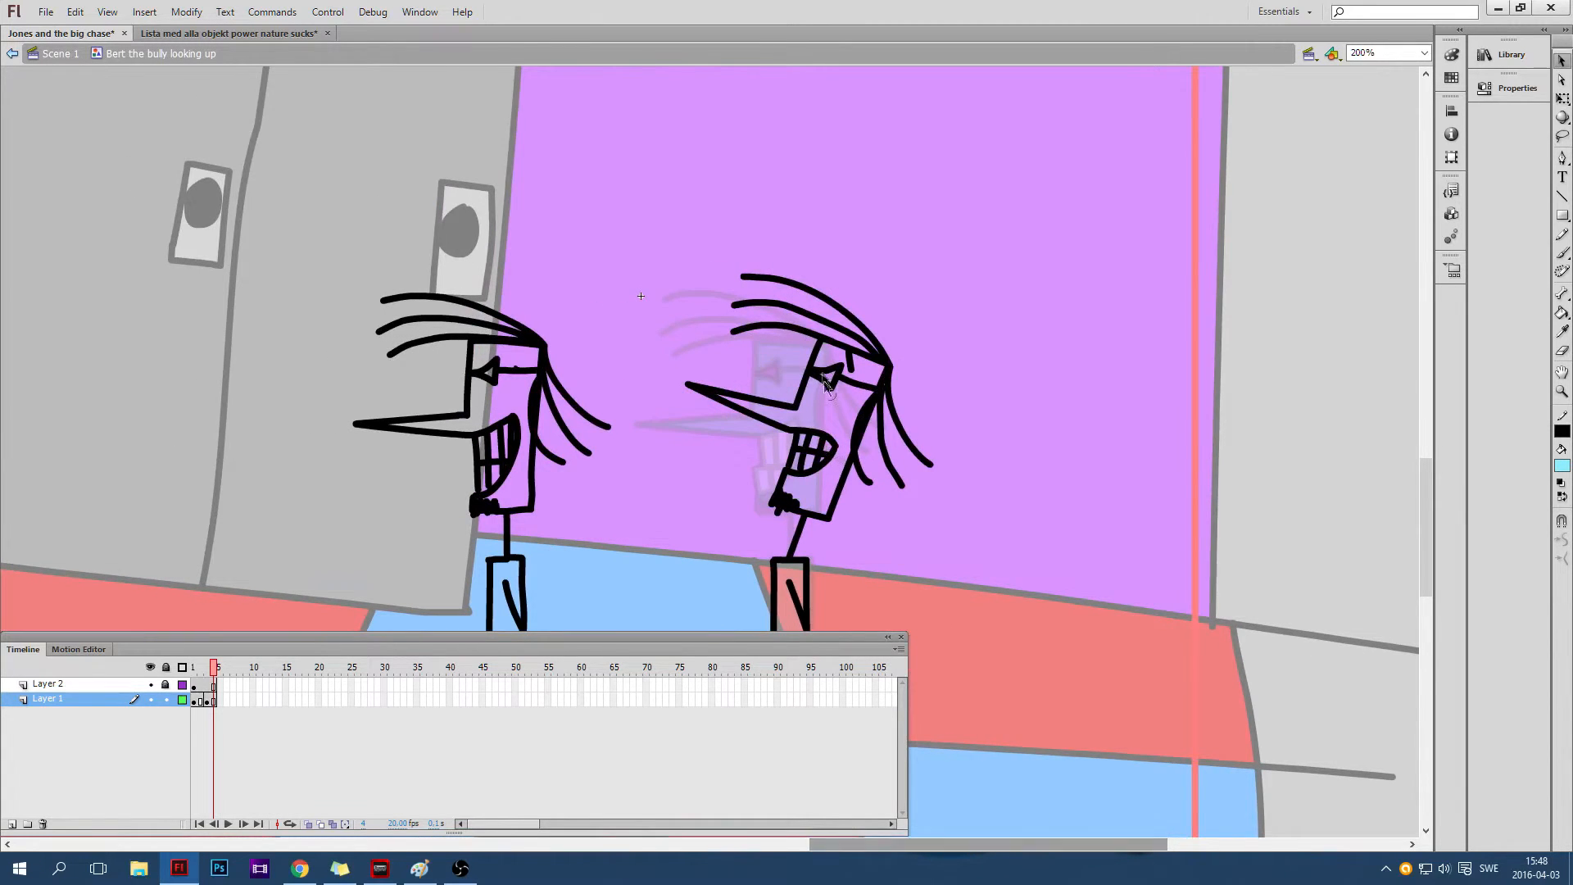
scroll(821, 372, "down", 2)
scroll(821, 372, "up", 1)
Return to Scene 1 and view the lockers and the bully together at 100% zoom
left_click(59, 53)
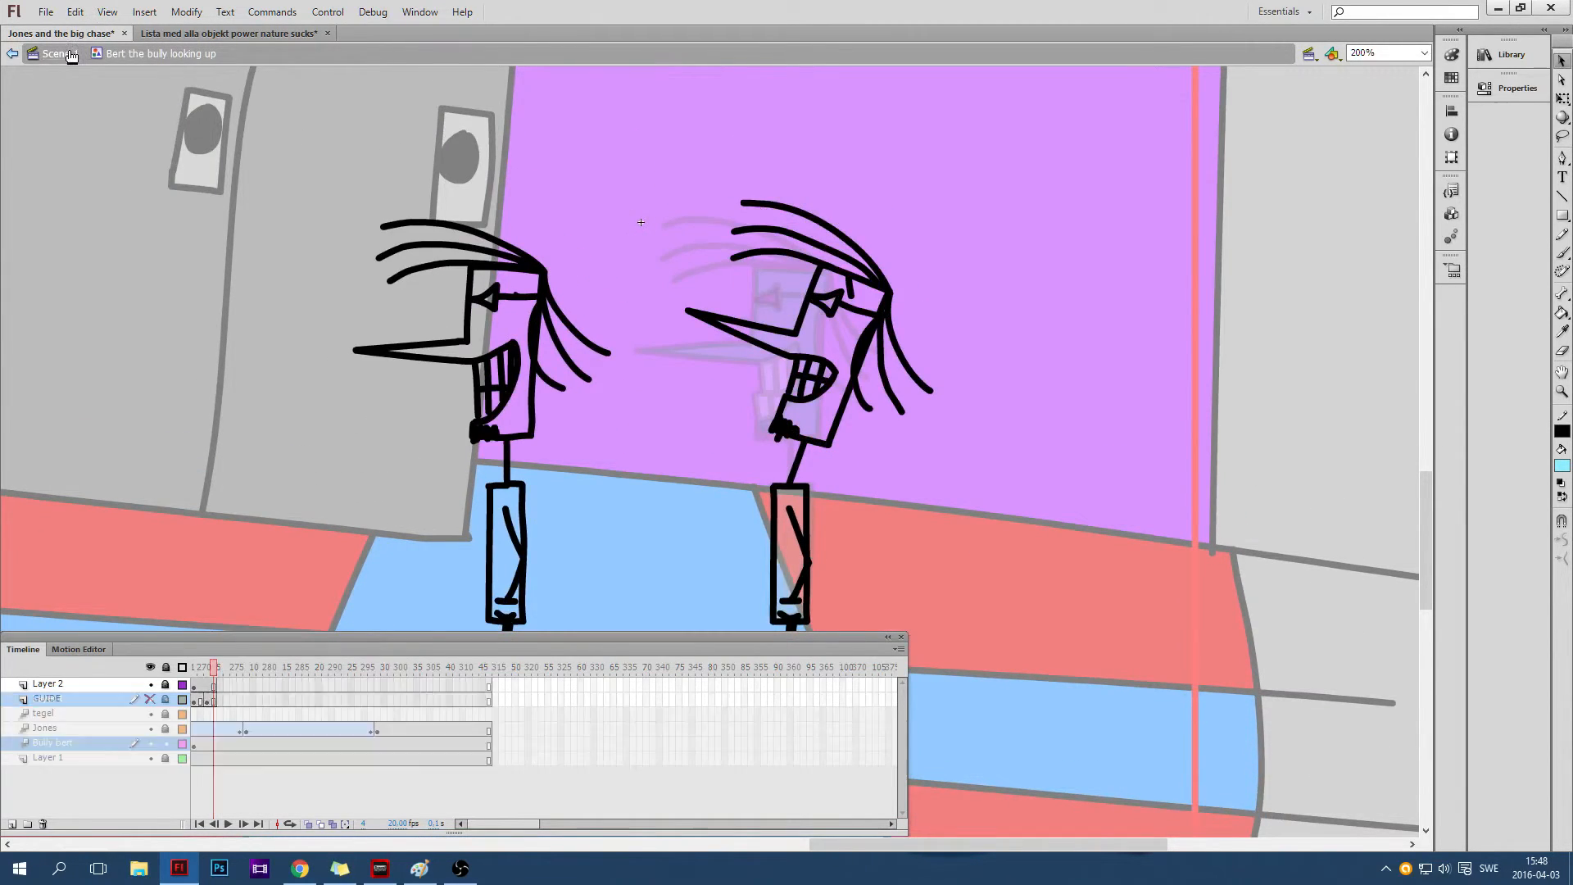
left_click(1424, 54)
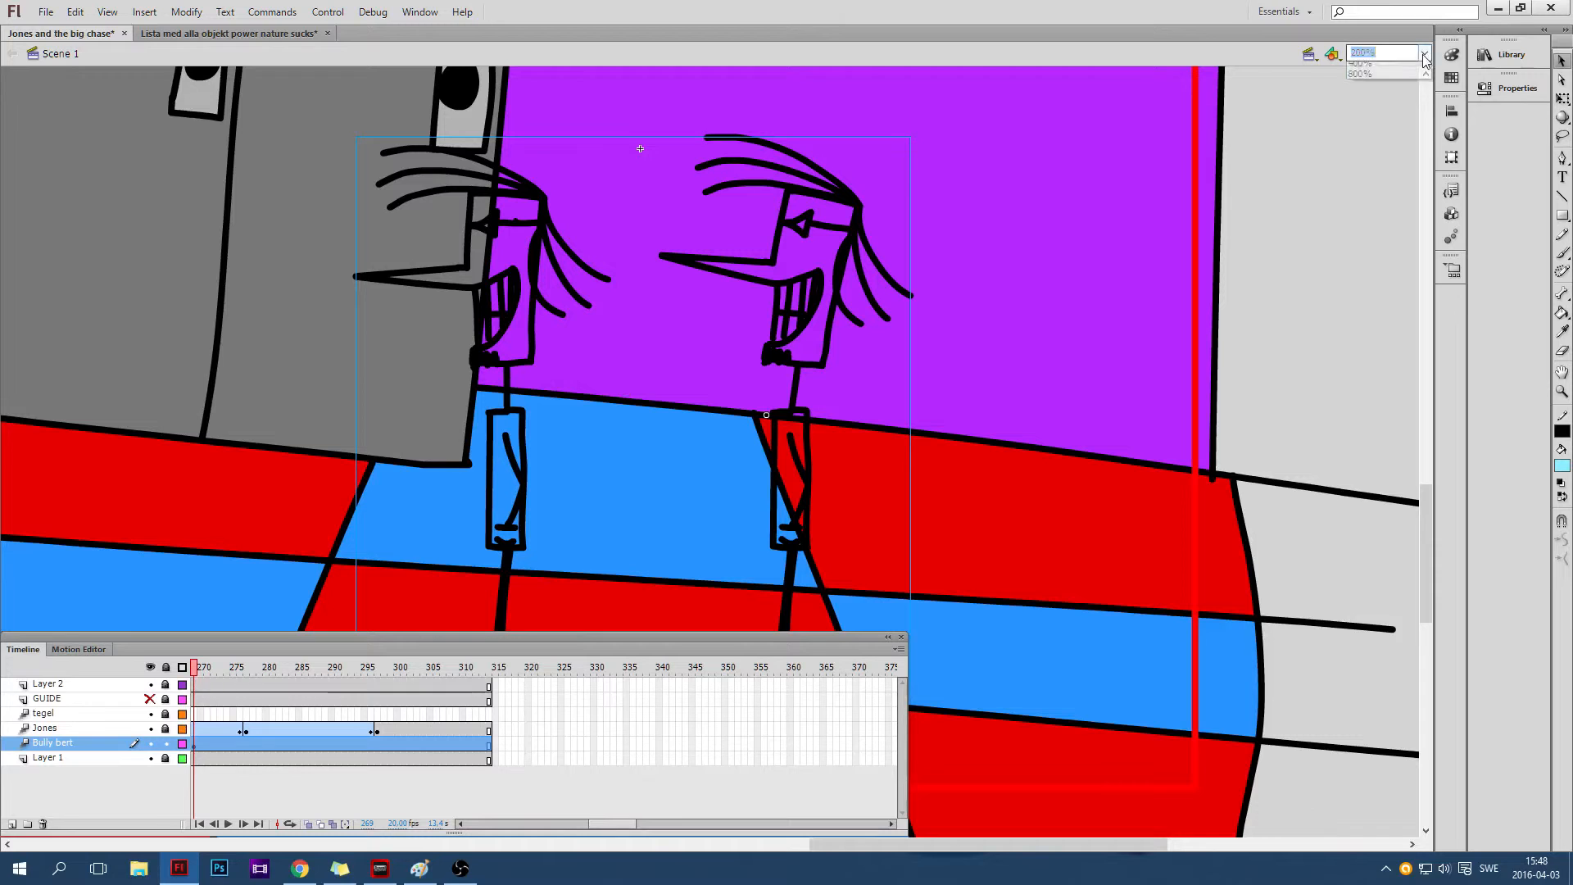
left_click(1385, 131)
left_click(1424, 53)
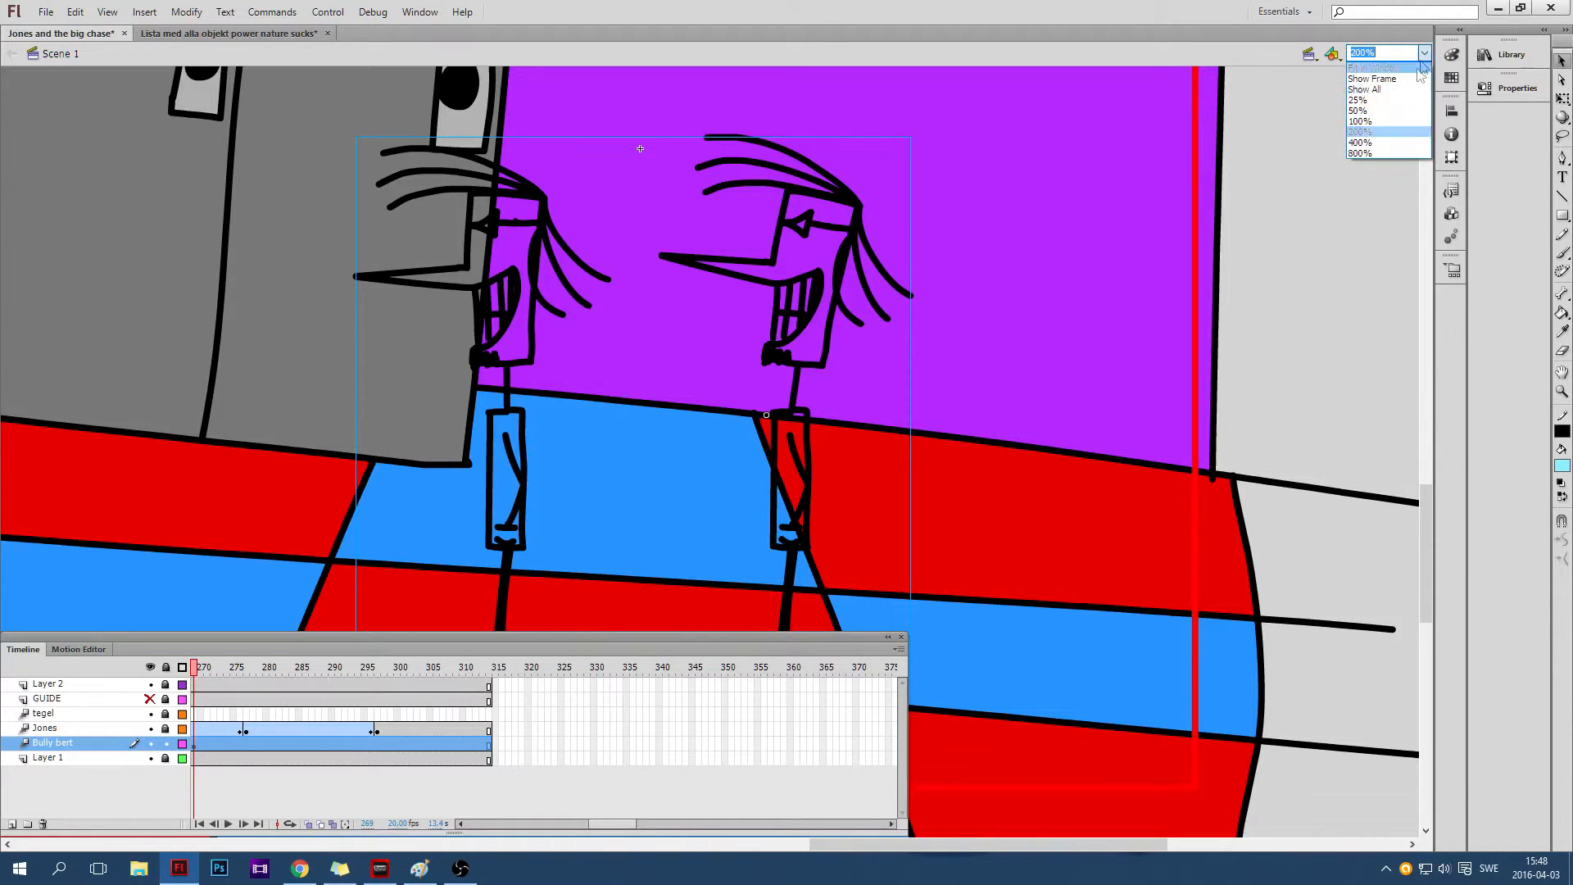
left_click(1366, 130)
left_click_drag(869, 844, 623, 844)
scroll(1170, 213, "up", 1)
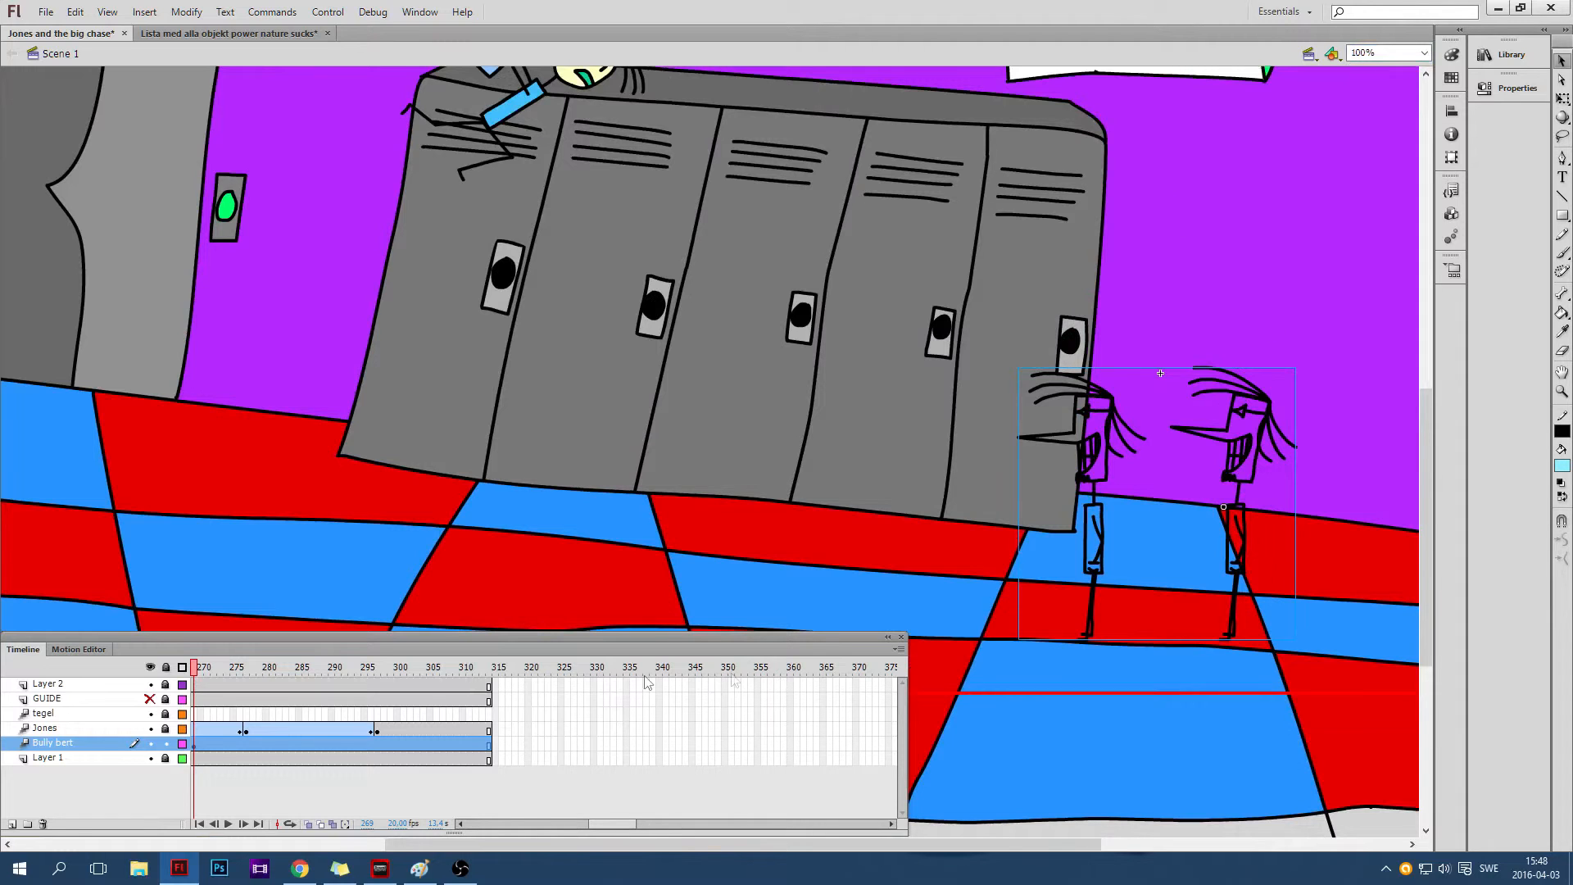
scroll(961, 394, "up", 1)
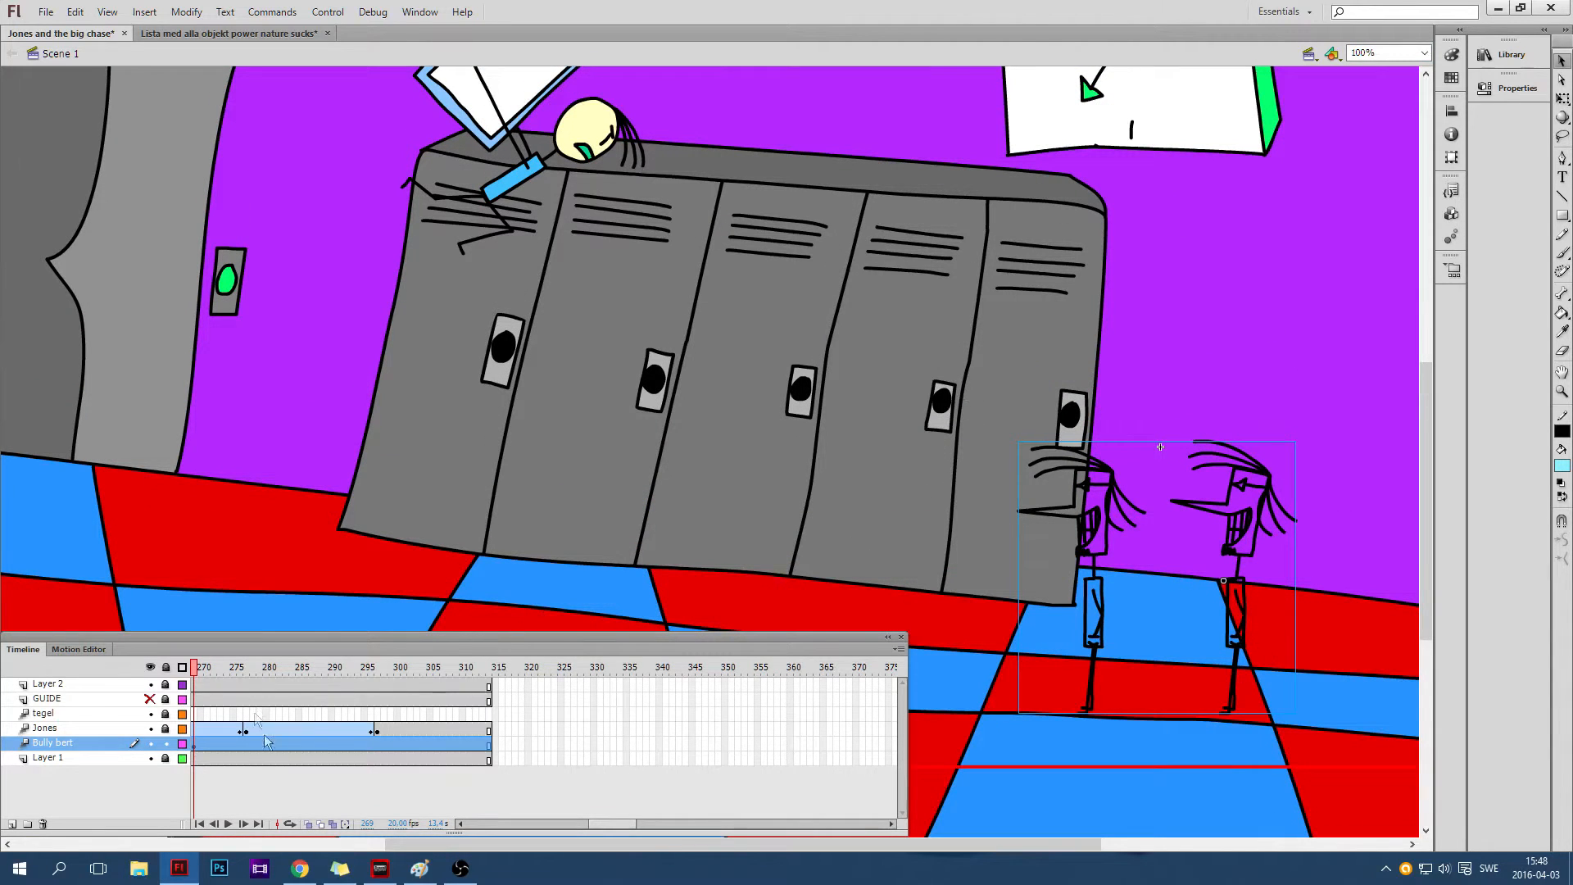
Scrub through the earlier part of the Scene 1 timeline to review how Jones and the bully move
left_click_drag(604, 825, 372, 823)
left_click(285, 667)
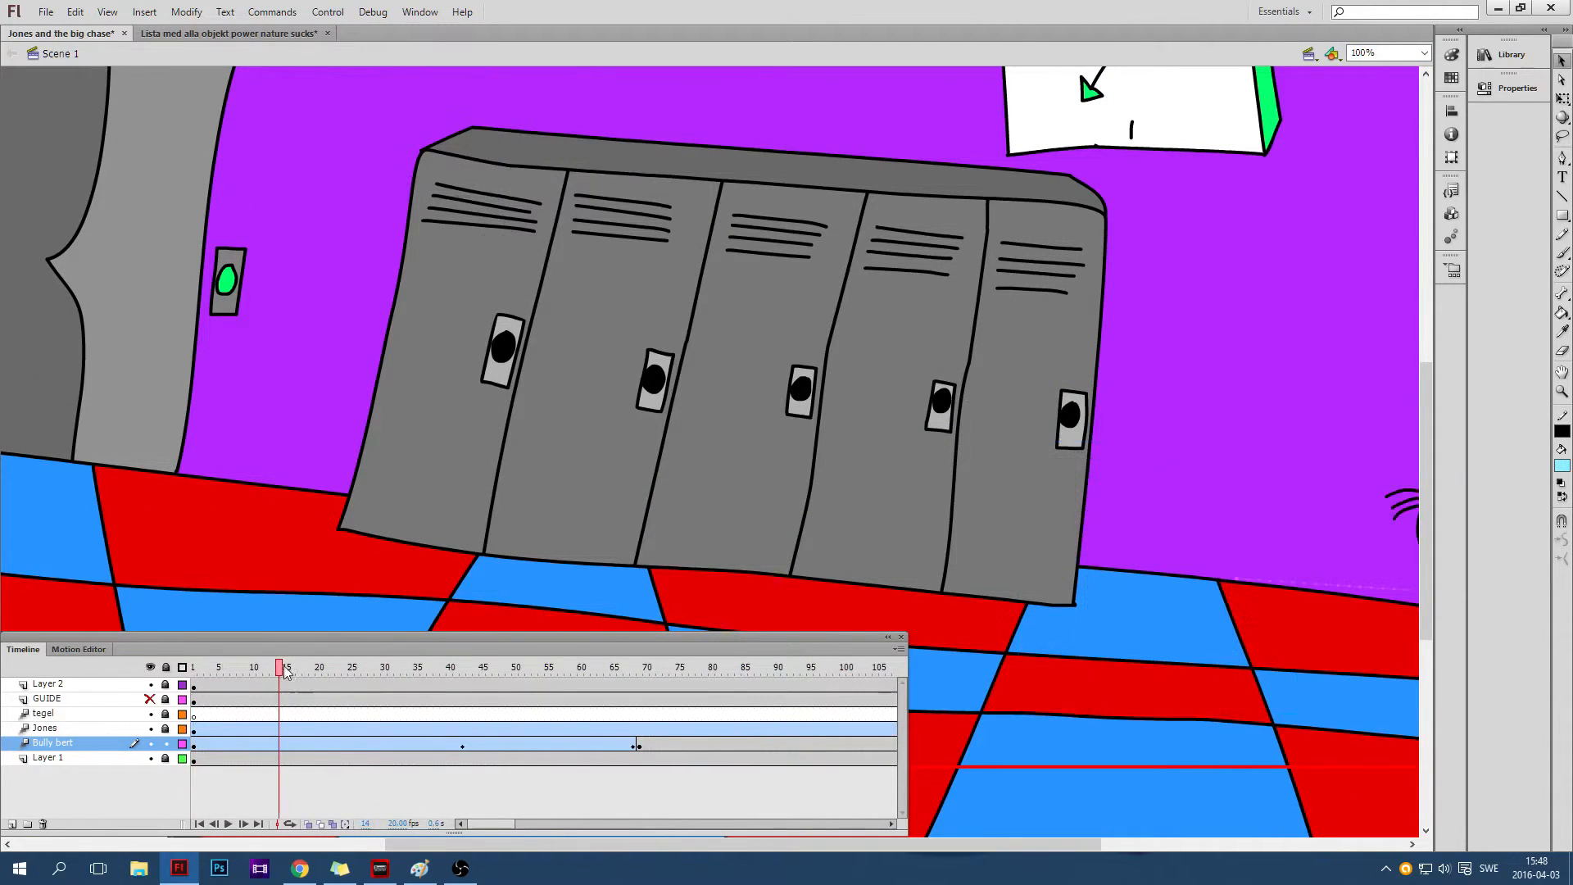
left_click_drag(283, 671, 509, 729)
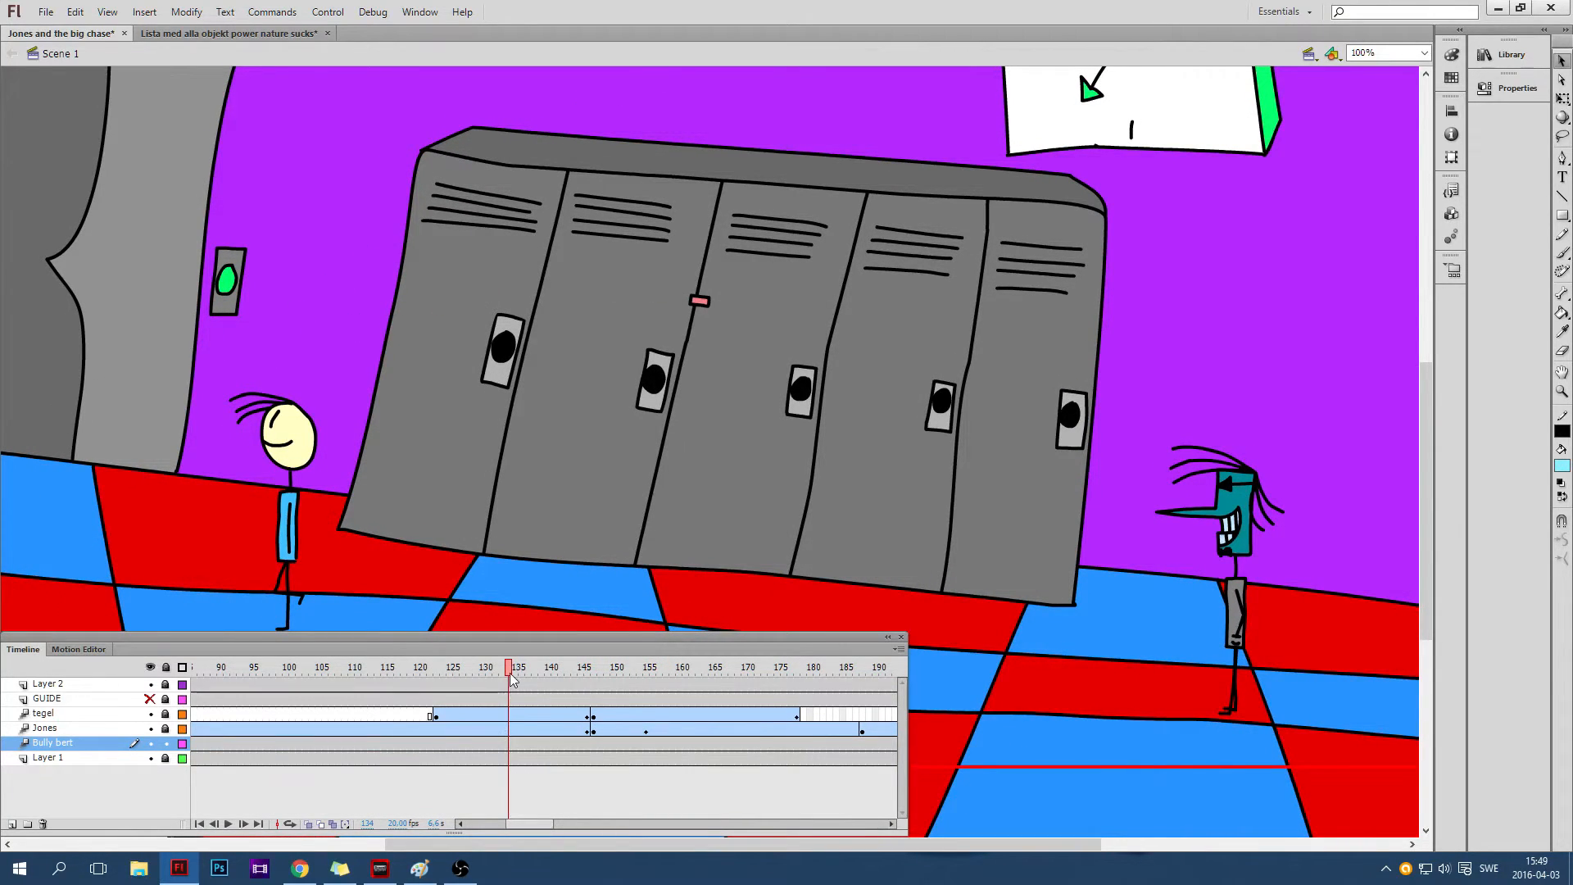
left_click_drag(509, 672, 194, 669)
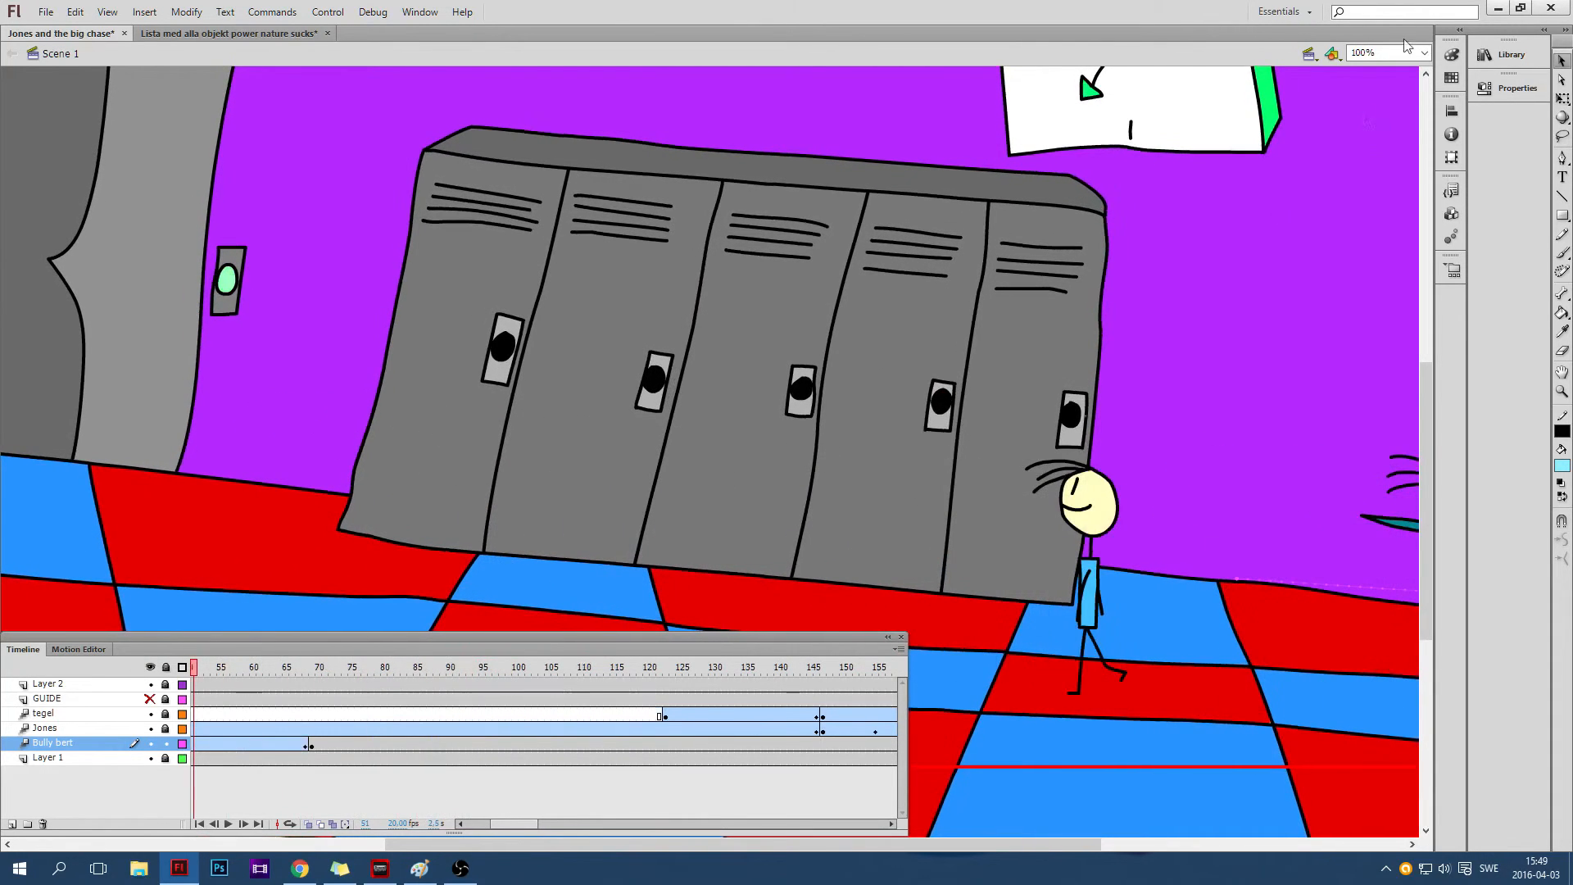
Preview the symbols in the Jones and the big chase library, from Bert the bully to Jones grabs fridge of screen
left_click(1490, 54)
left_click(1349, 364)
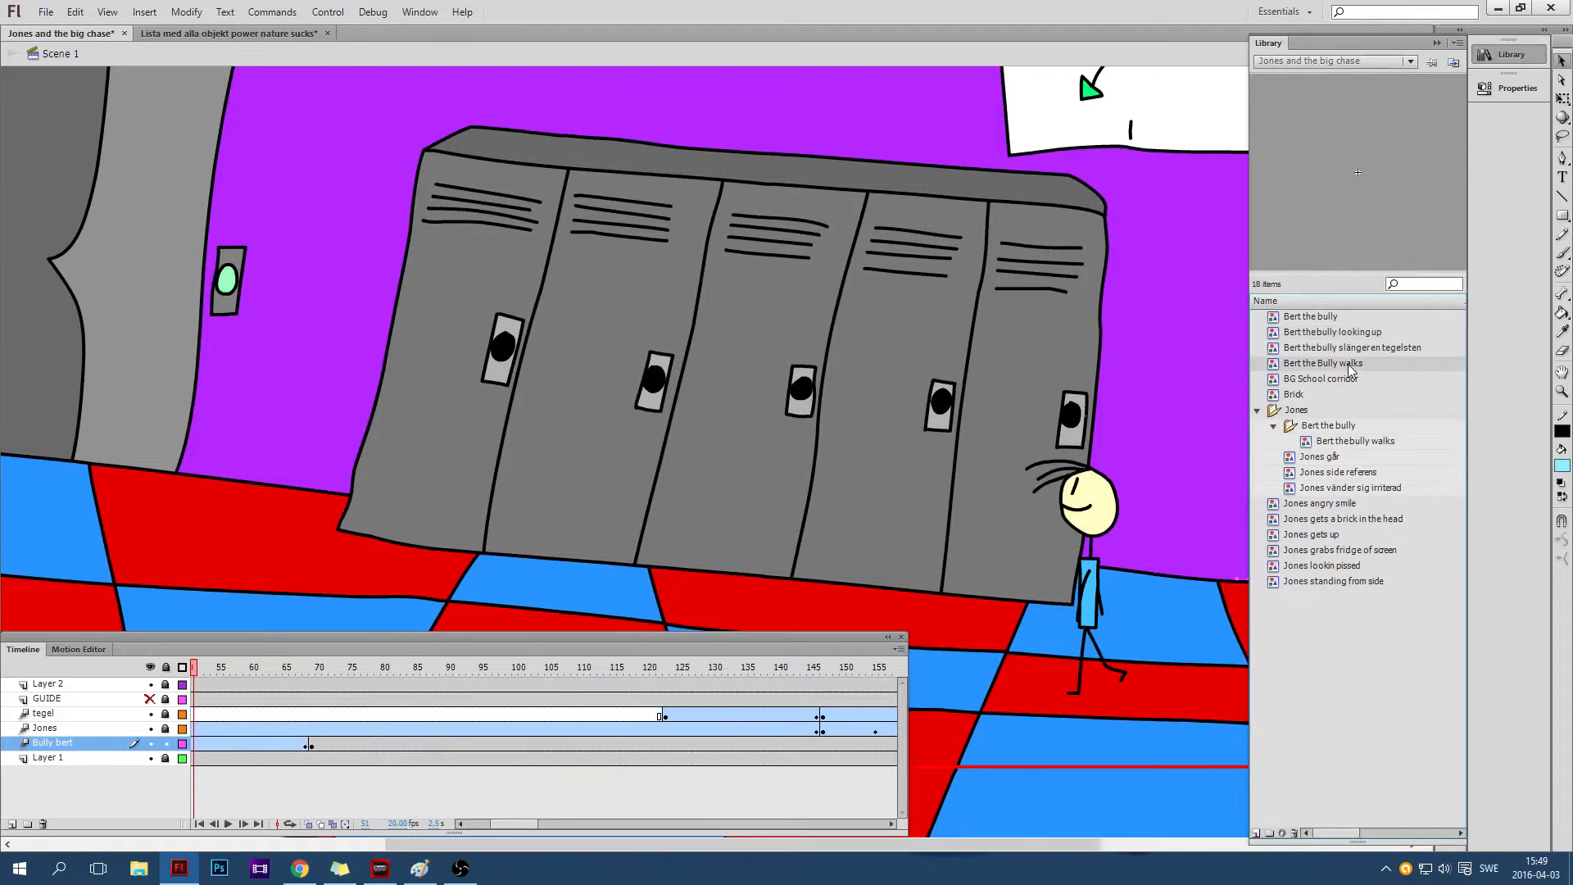
left_click(1348, 350)
key("Up")
key("Up")
key("Down")
key("Down")
key("Down")
key("Down")
key("Down")
key("Down")
key("Down")
key("Down")
key("Down")
key("Down")
key("Down")
key("Down")
key("Down")
key("Down")
key("Down")
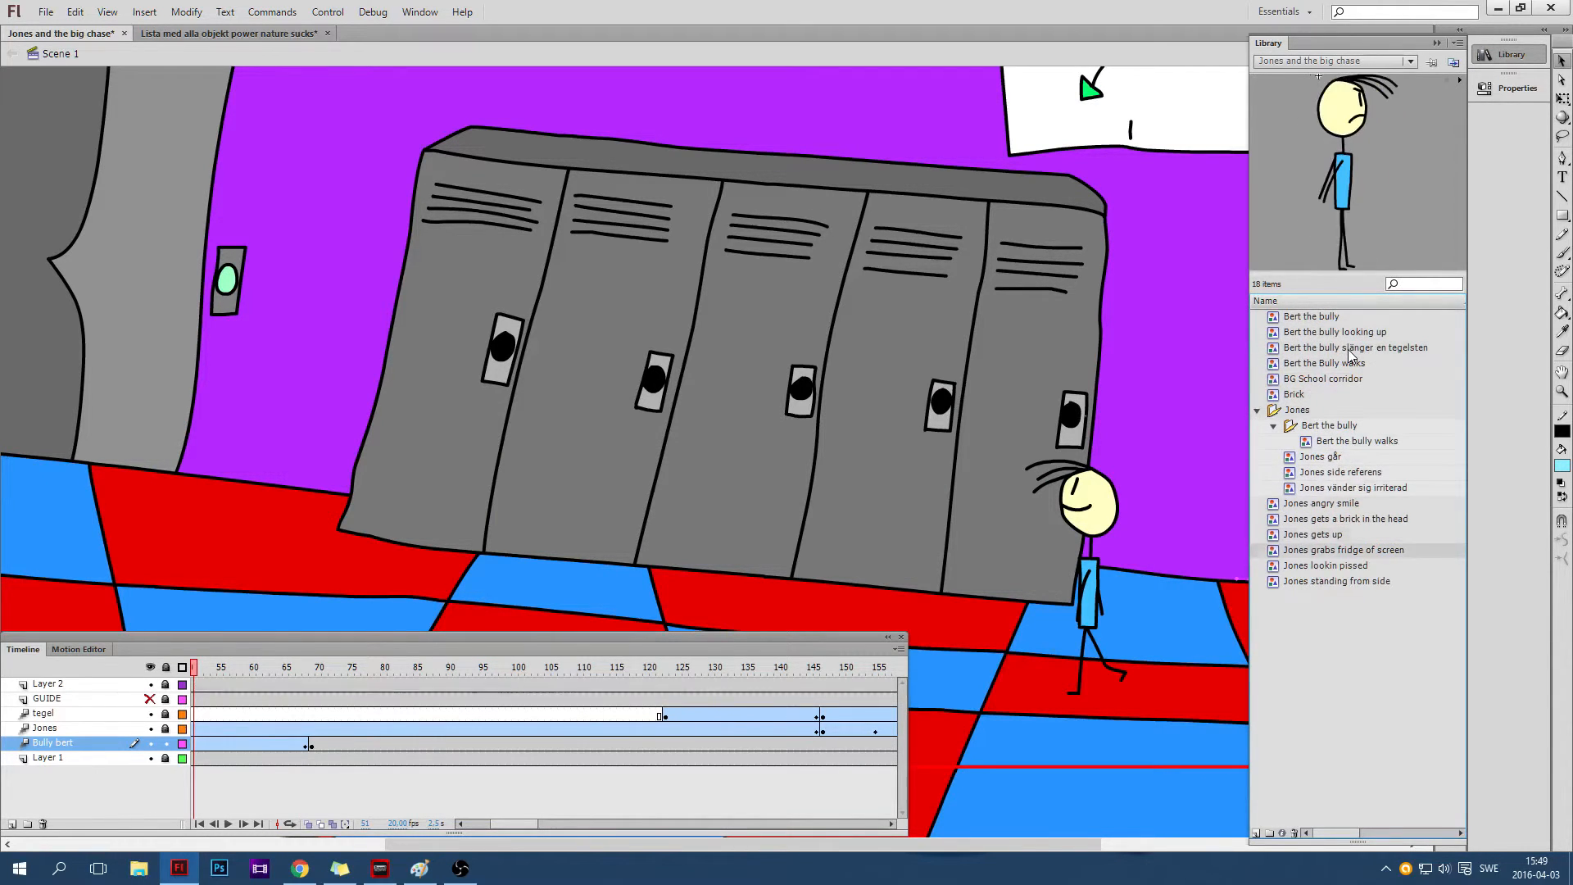
Switch to the Lista med alla objekt power nature sucks library and preview the symbols in its Jones folder
left_click(1390, 56)
left_click(1360, 81)
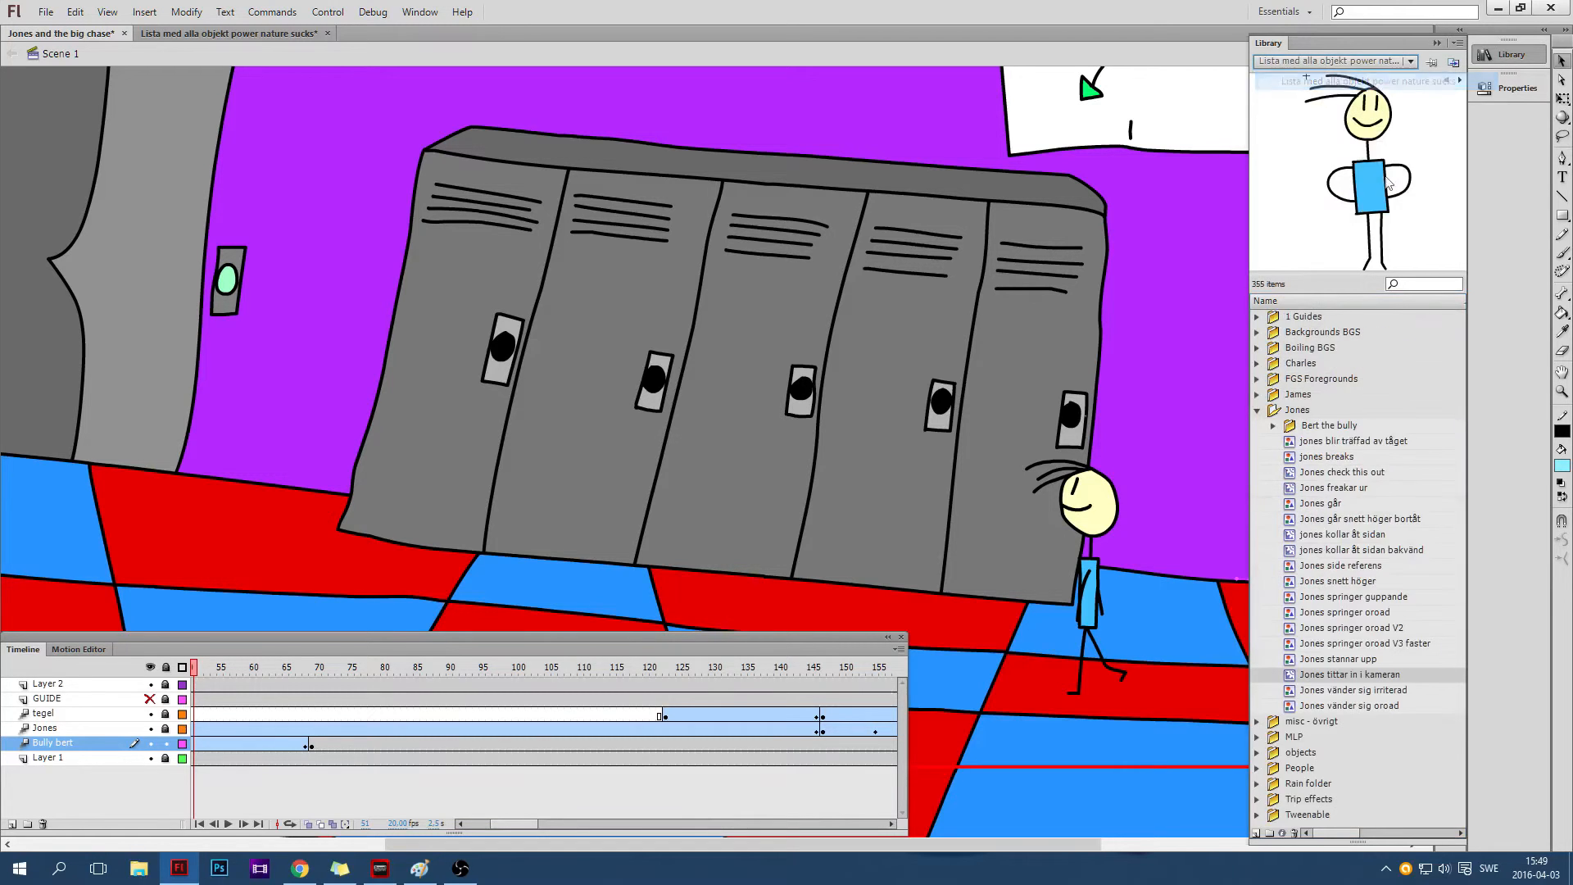
left_click(1346, 441)
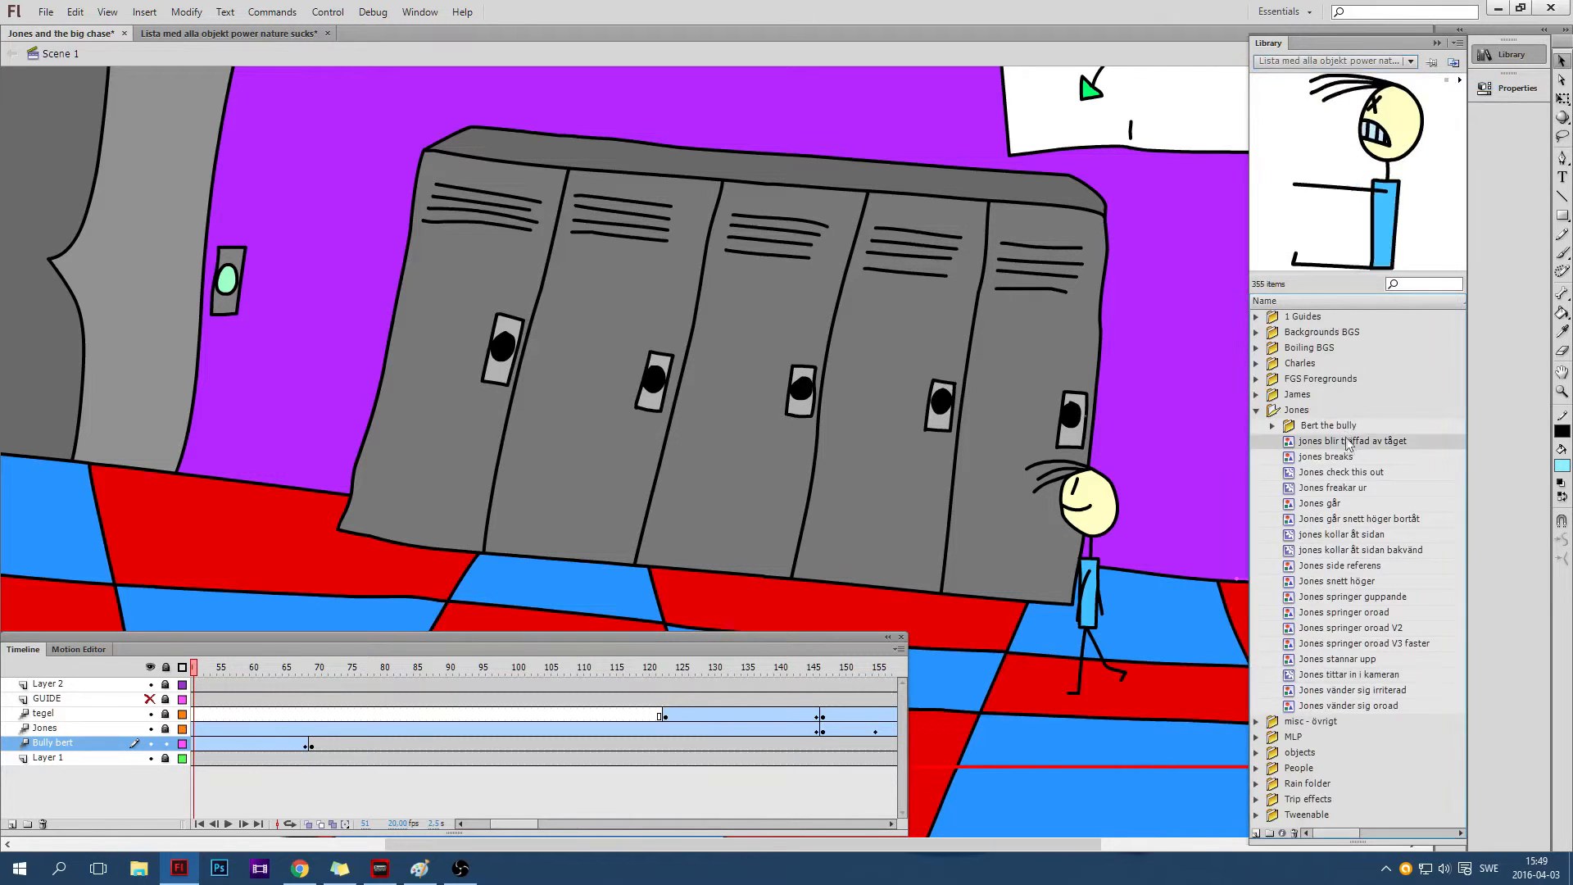
key("Down")
key("Down")
key("Down")
key("Down")
key("Down")
key("Down")
key("Down")
key("Down")
key("Down")
key("Down")
key("Down")
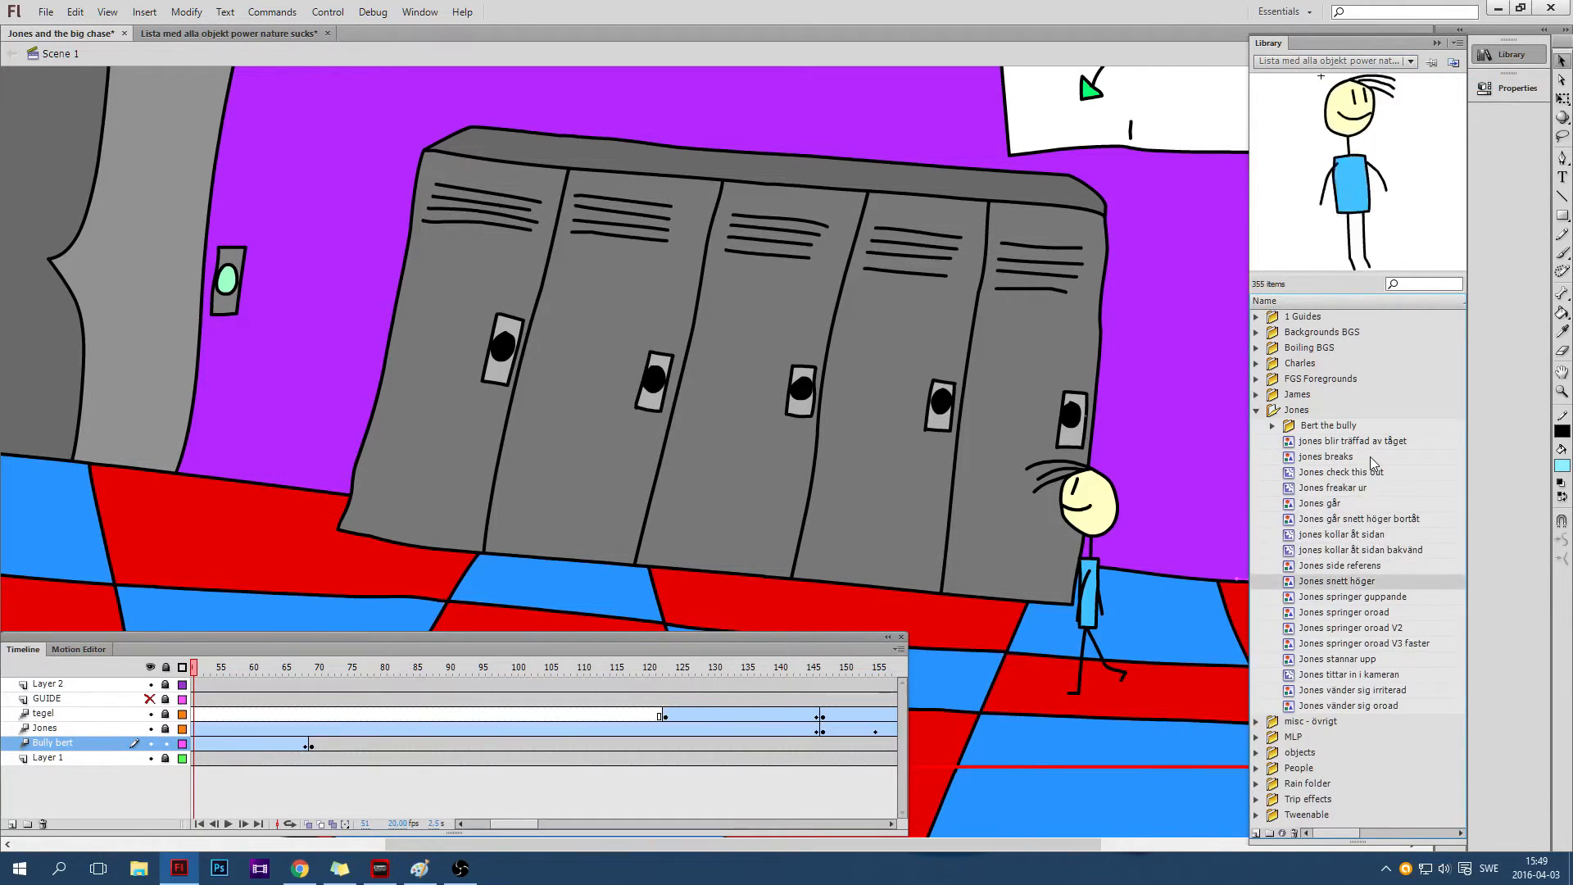
key("Down")
key("Down")
key("Down")
key("Down")
key("Down")
key("Down")
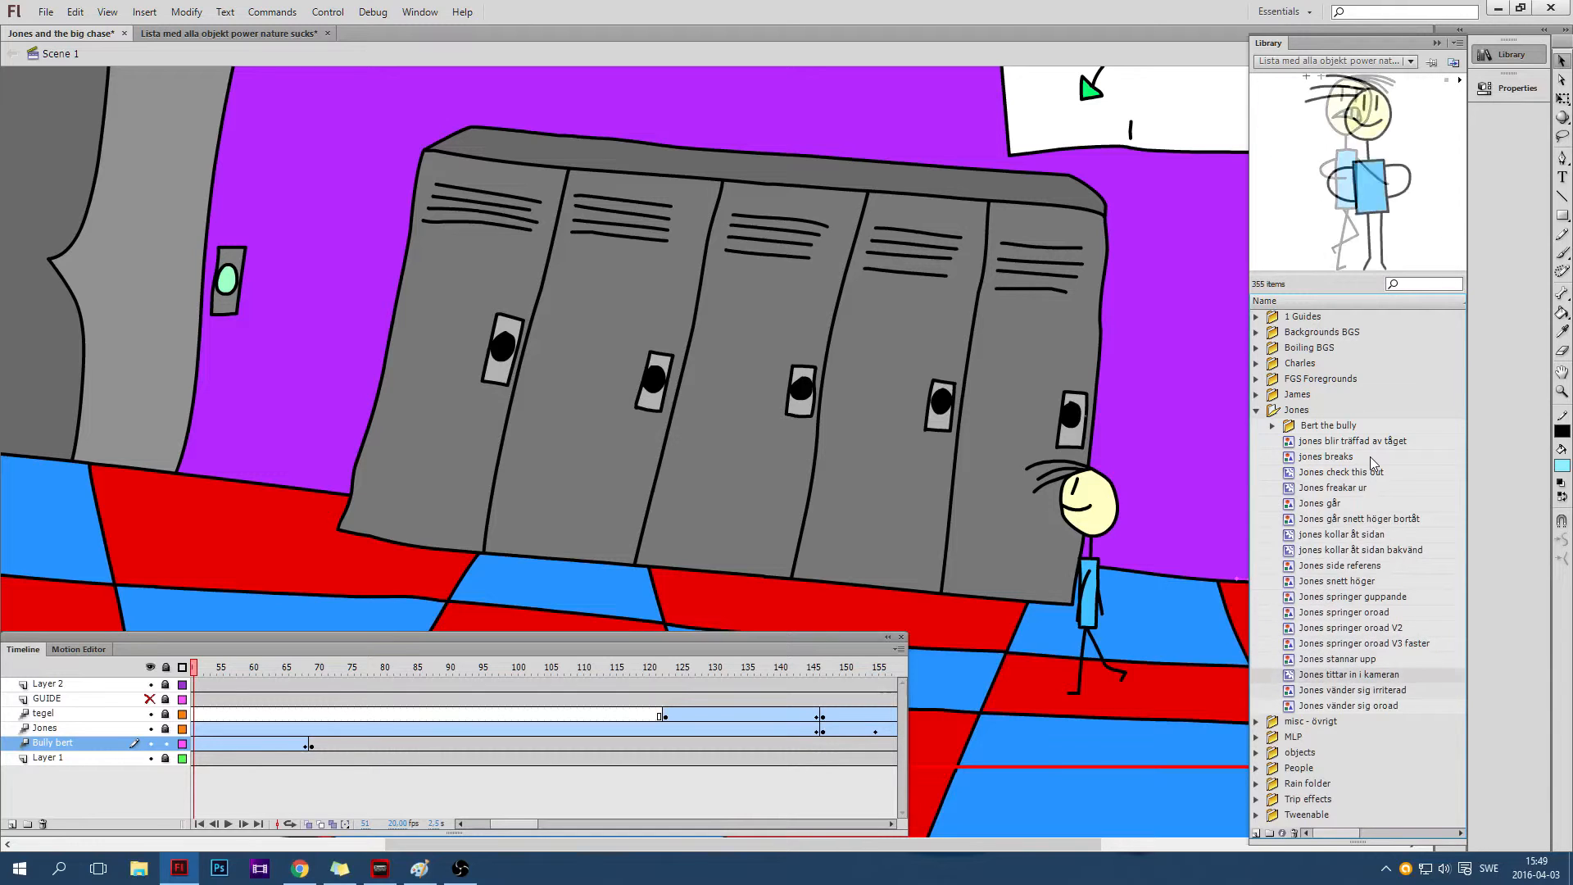
left_click(1263, 411)
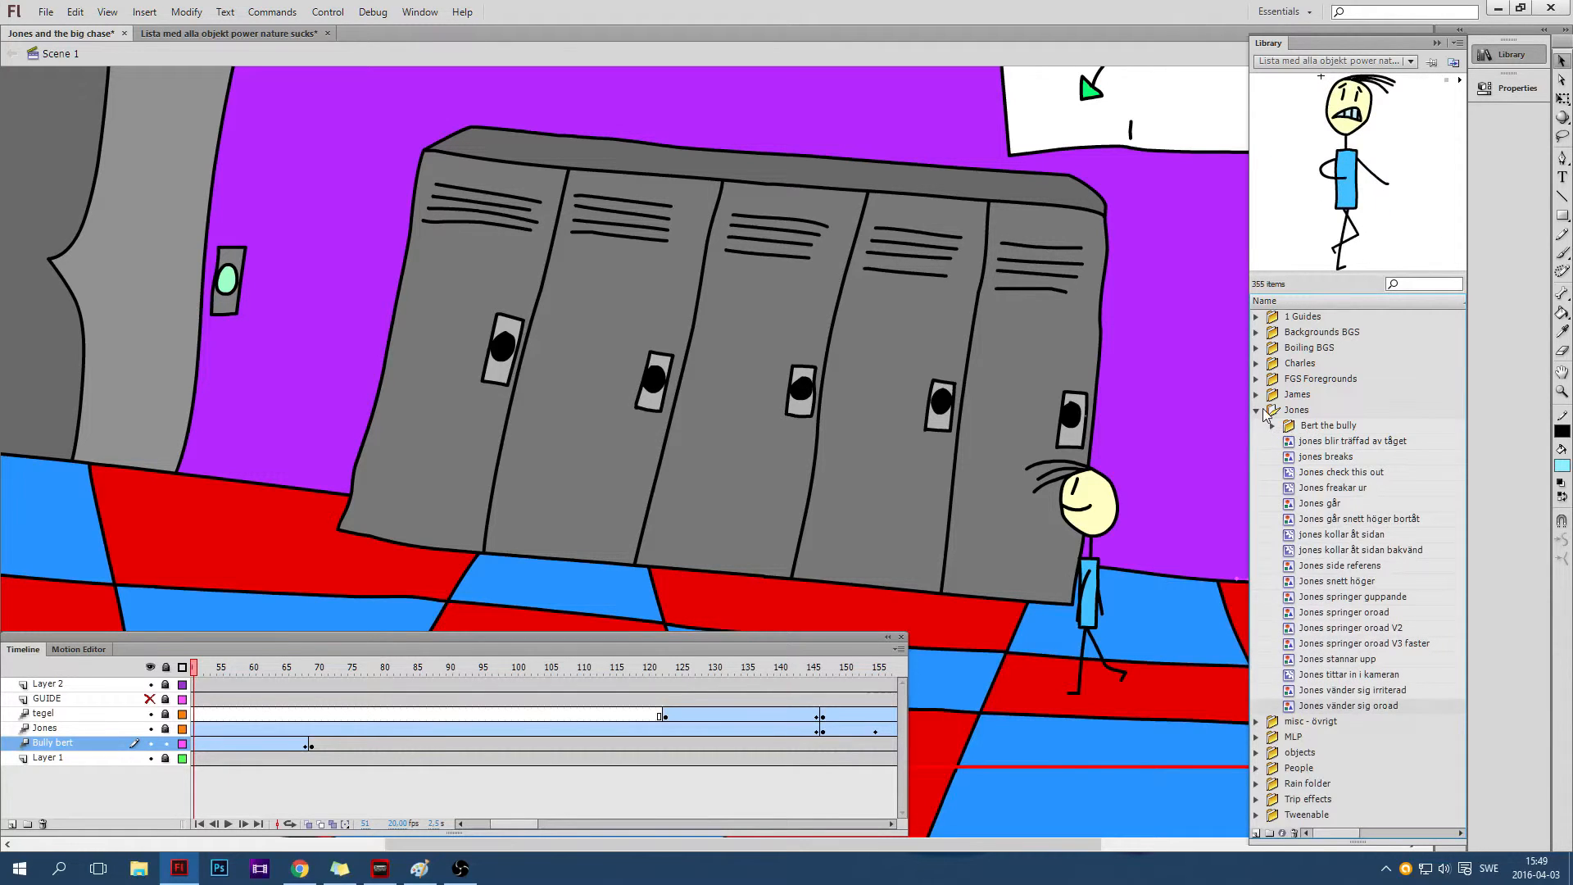
left_click(1259, 410)
Look through the 1 Guides, Backgrounds BGS, Boiling BGS, Charles and FGS Foregrounds library folders
left_click(1256, 318)
left_click(1256, 318)
left_click(1257, 333)
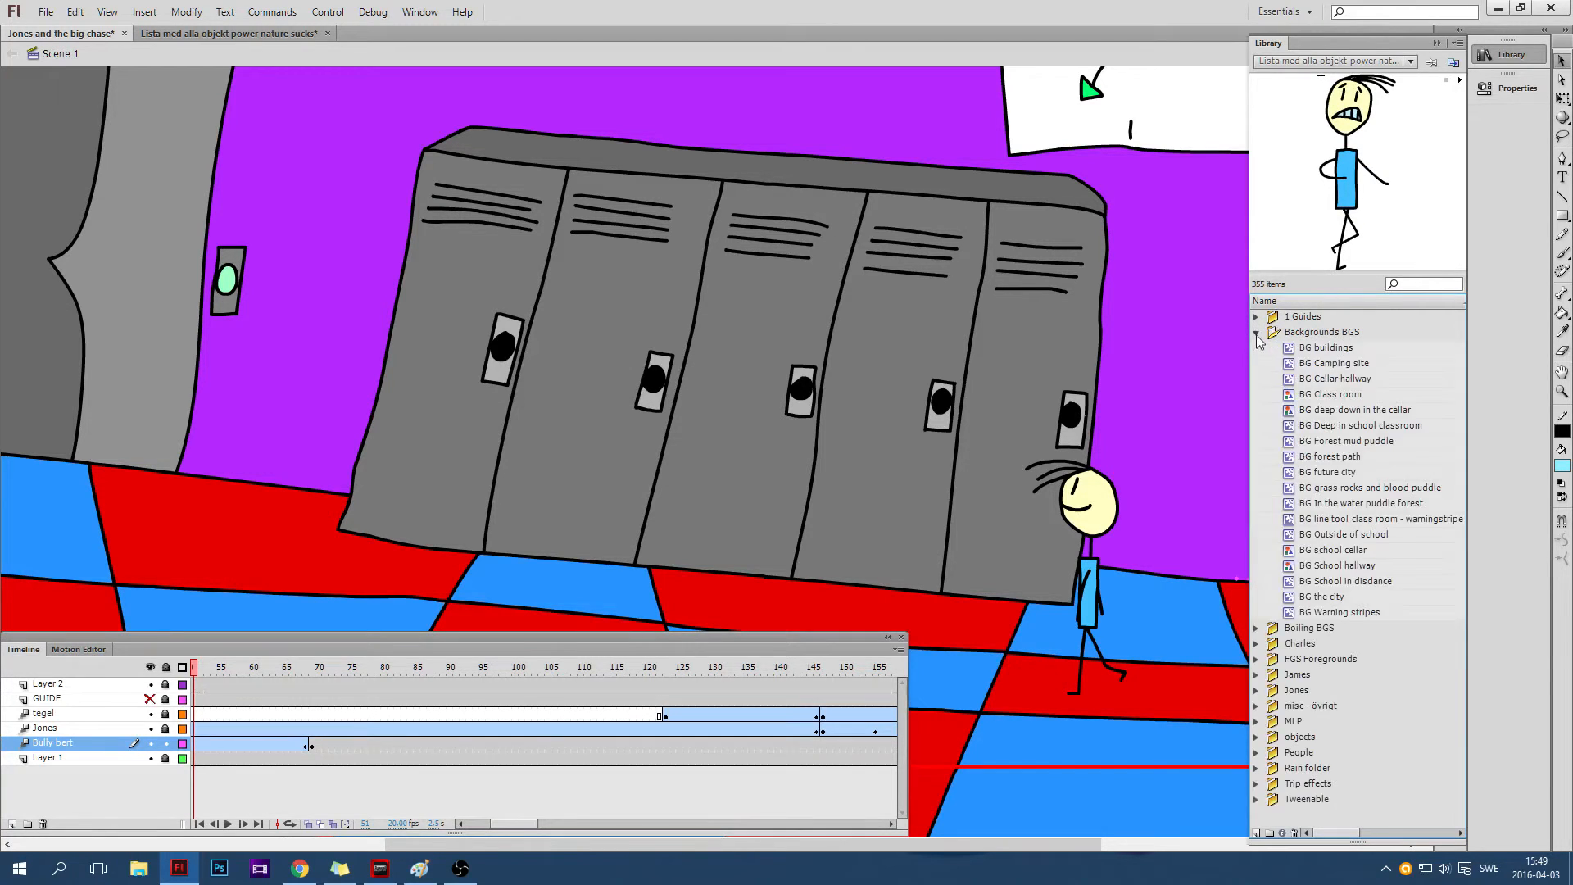
left_click(1257, 332)
left_click(1257, 348)
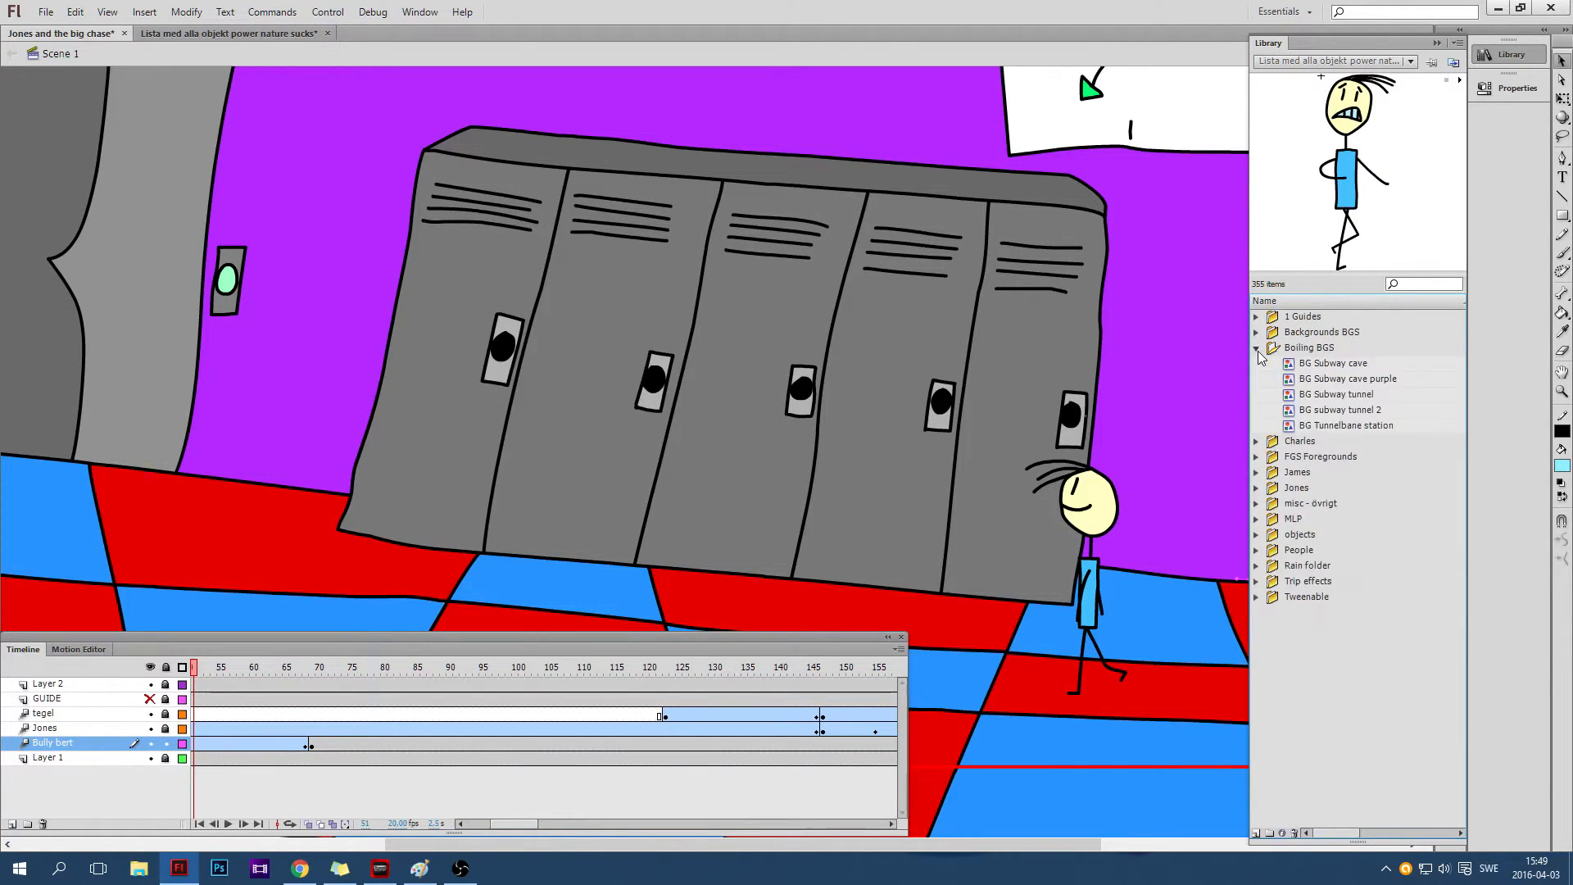
left_click(1257, 348)
left_click(1257, 364)
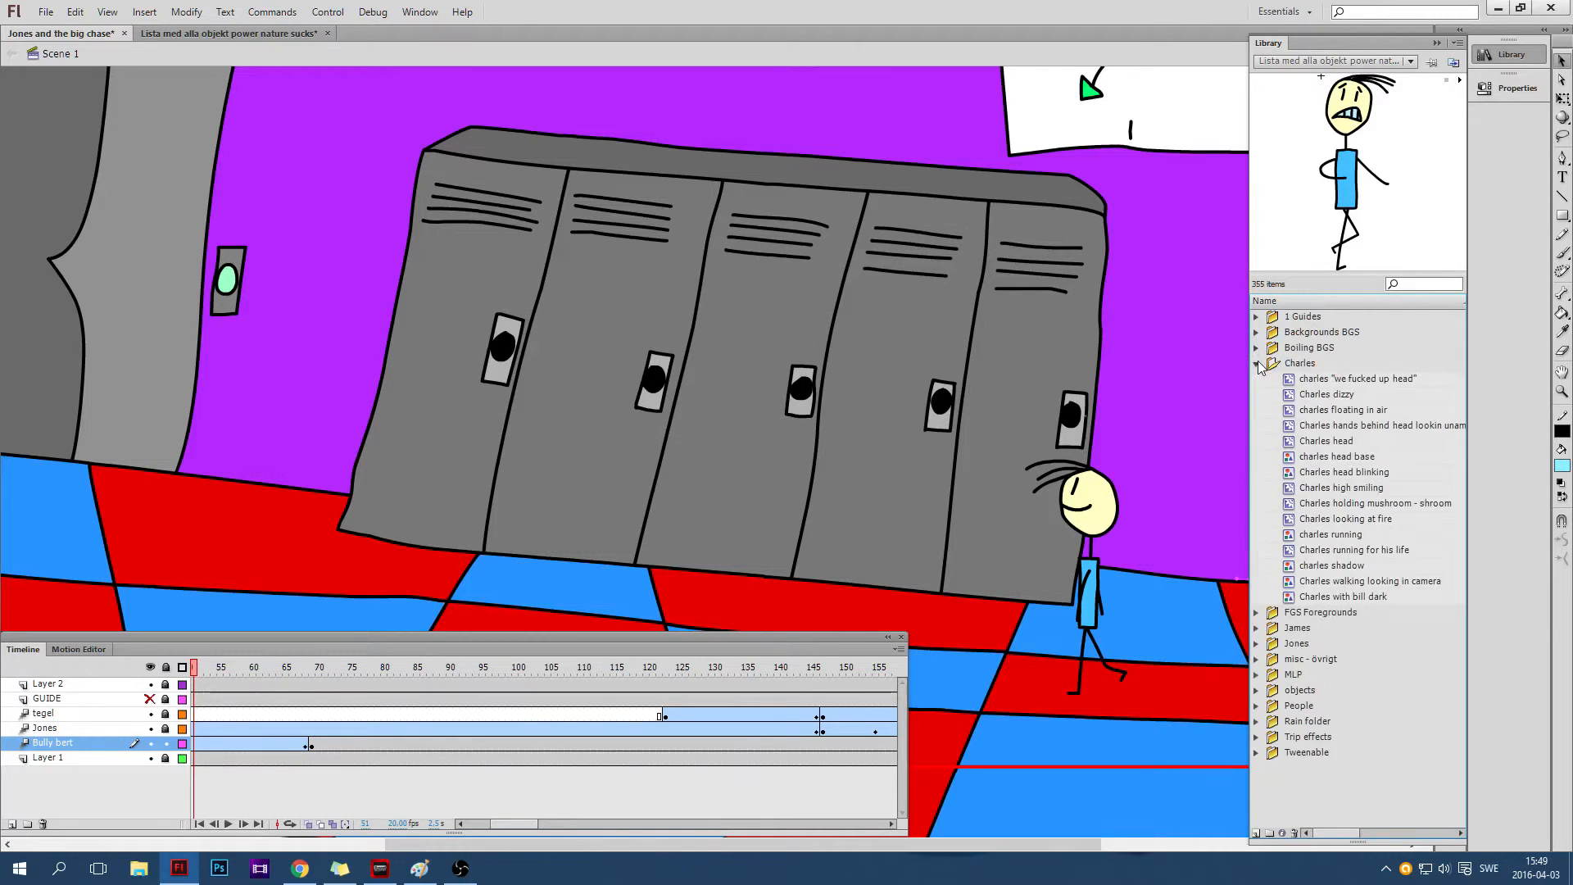
left_click(1257, 364)
left_click(1258, 379)
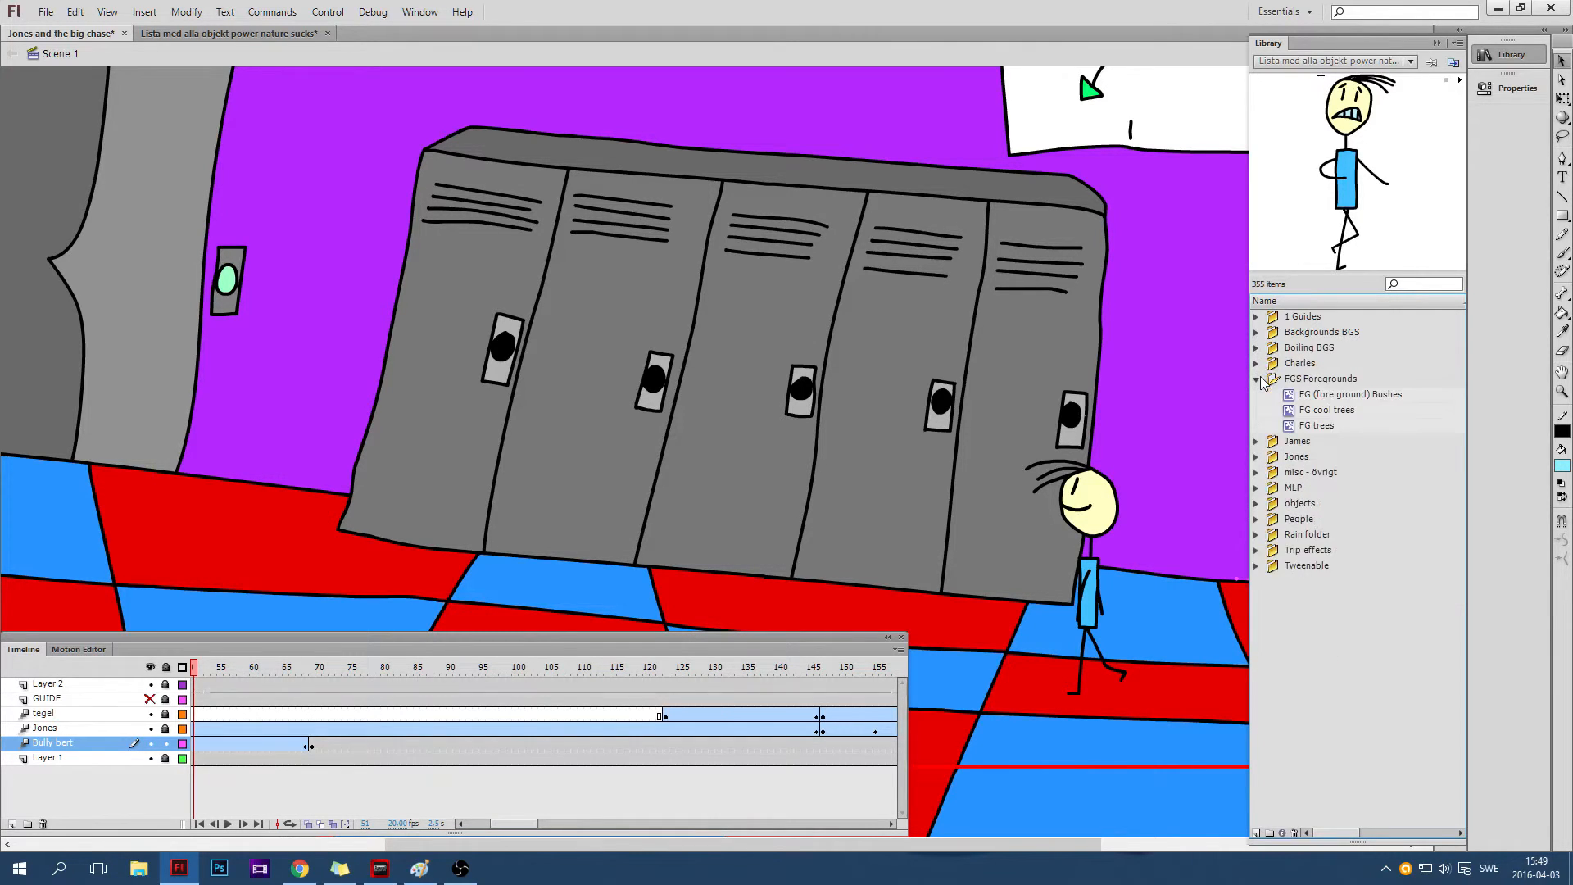
left_click(1257, 380)
Preview the James folder's symbols as far as James running for his life, and collapse the folder
left_click(1257, 395)
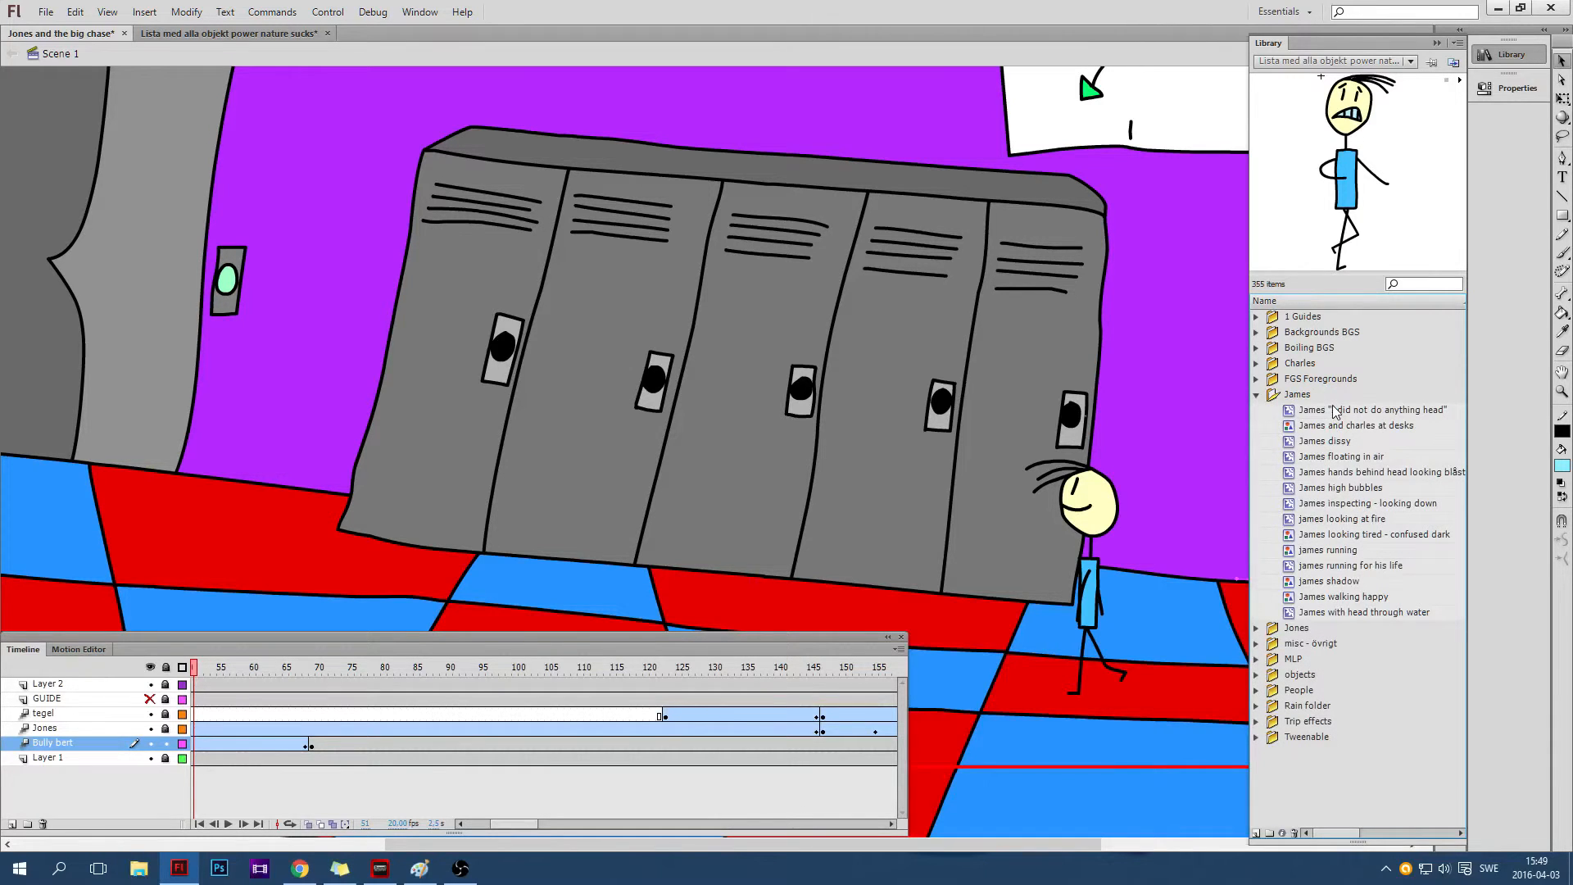
key("Down")
key("Down")
key("Down")
key("Down")
key("Down")
key("Down")
key("Down")
key("Down")
key("Down")
key("Down")
key("Down")
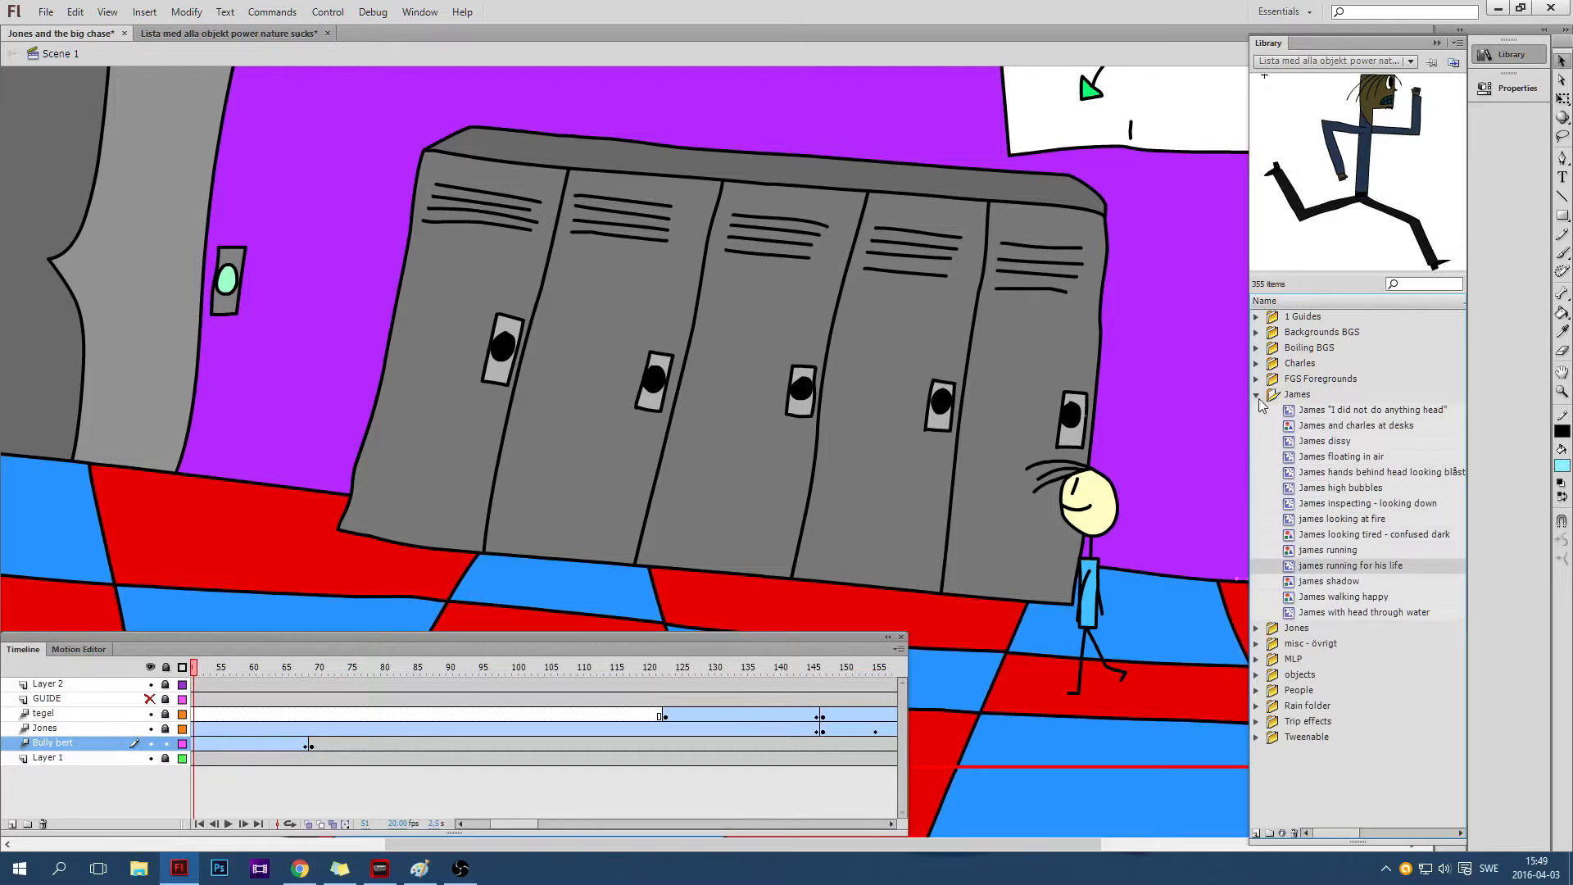
left_click(1257, 395)
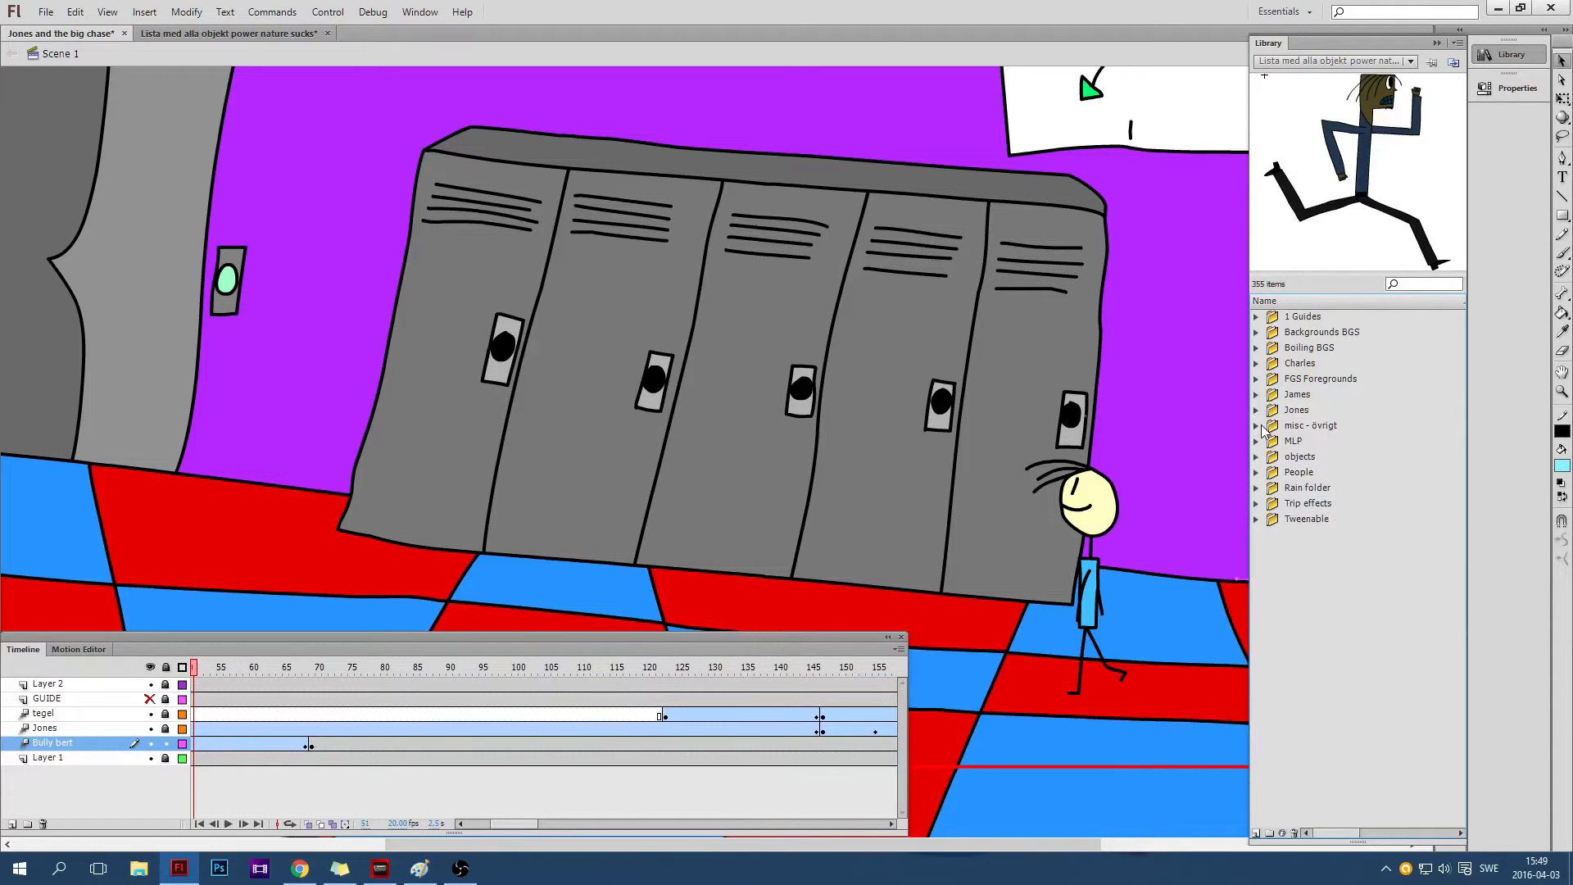
Preview the misc - övrigt folder's symbols from bubbles 2 to regnstänk, and collapse the folder
left_click(1258, 426)
left_click(1321, 440)
key("Down")
key("Down")
key("Down")
key("Down")
key("Down")
key("Down")
key("Down")
key("Down")
key("Down")
key("Down")
key("Down")
key("Down")
key("Down")
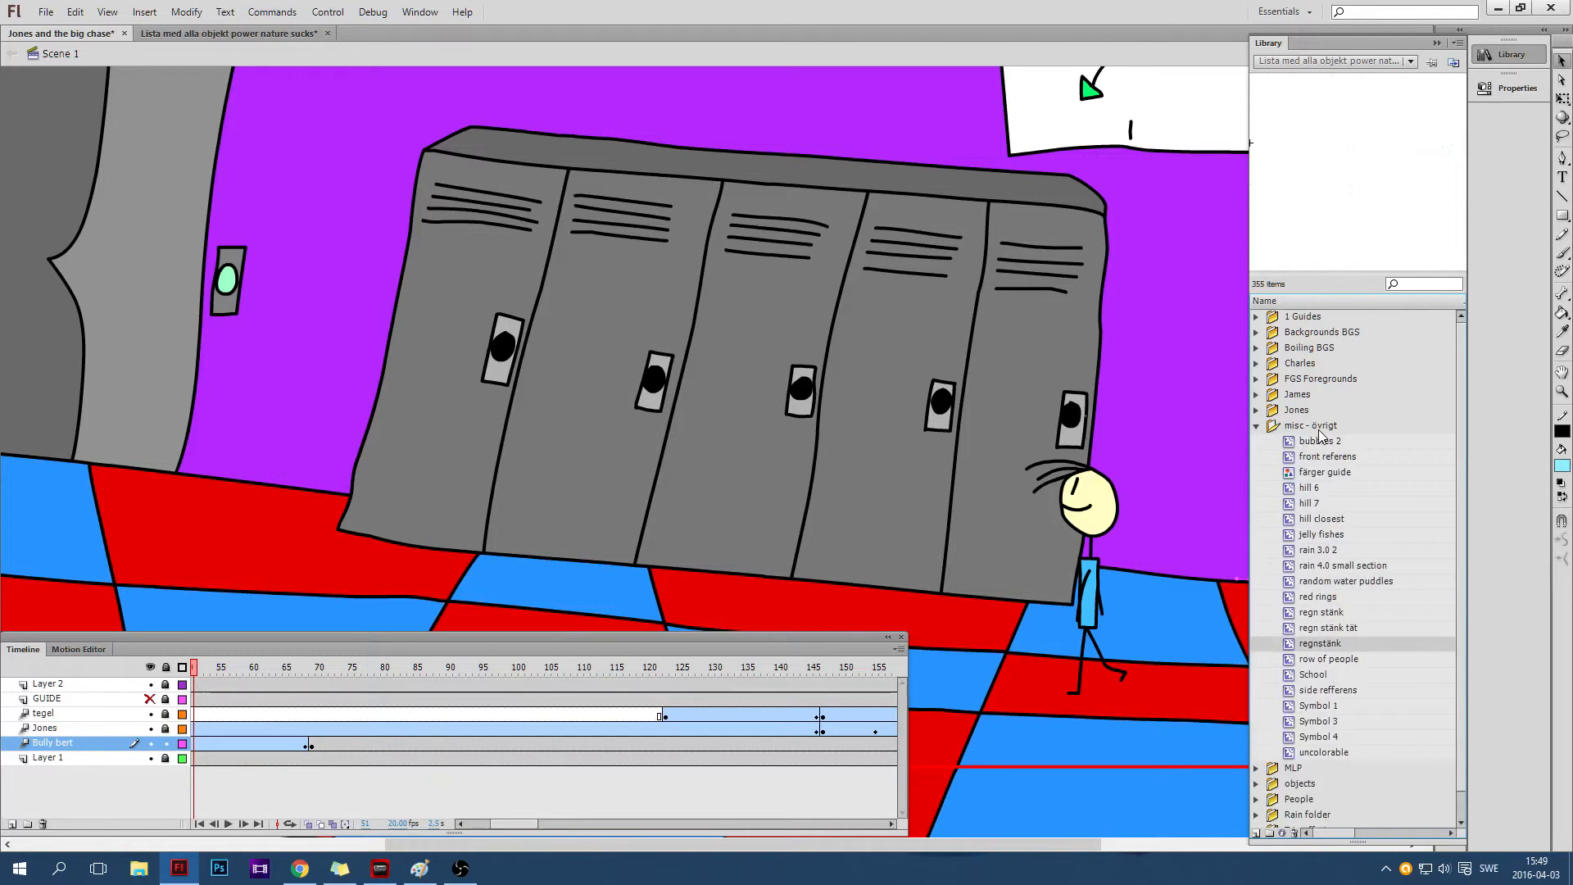
left_click(1257, 426)
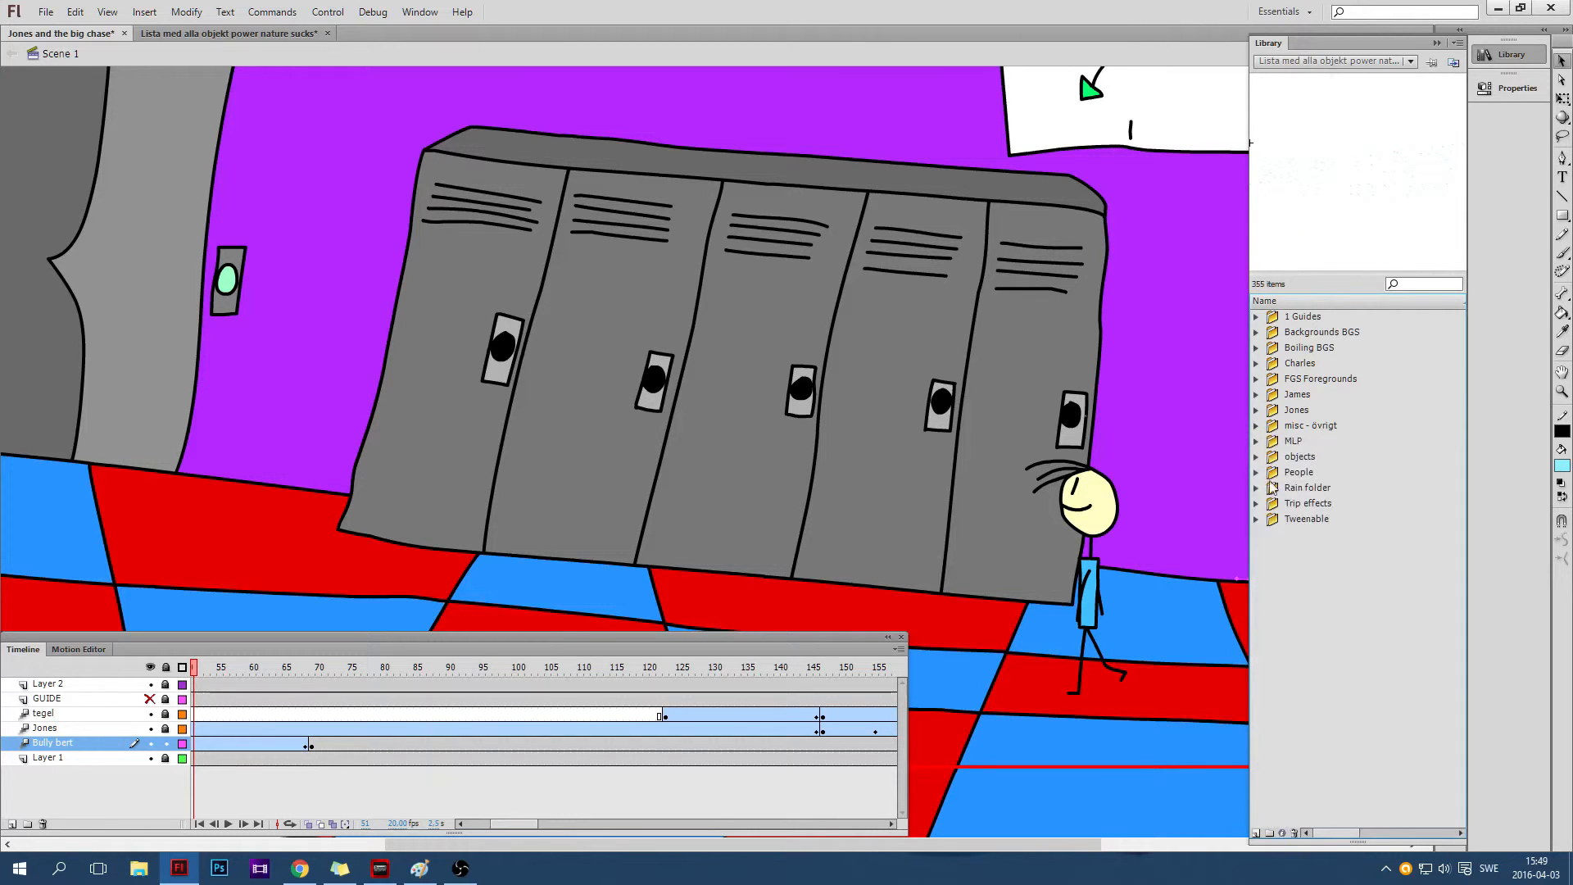
Expand the MLP folder and preview its symbols from the backgrounds through the pinkie pie and twilight symbols
left_click(1256, 441)
left_click(1327, 456)
key("Down")
key("Down")
key("Down")
key("Down")
key("Down")
key("Down")
key("Down")
key("Down")
key("Down")
key("Down")
key("Down")
key("Down")
key("Down")
key("Down")
key("Down")
key("Down")
key("Down")
key("Down")
key("Down")
key("Down")
key("Down")
key("Down")
key("Down")
key("Down")
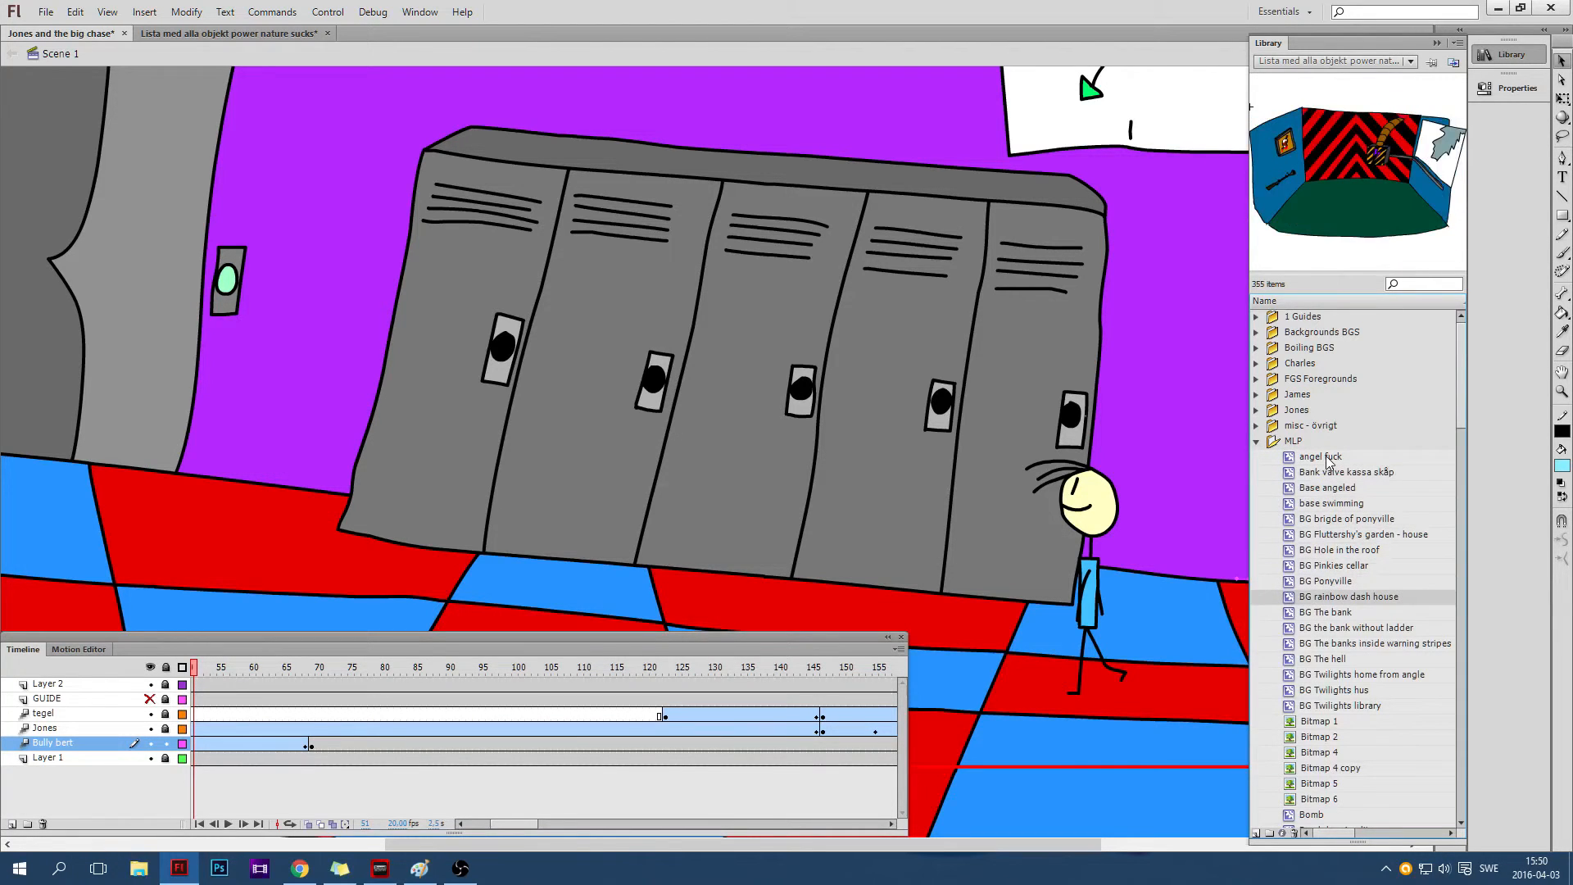
key("Down")
key("Down")
key("Down")
key("Down")
key("Down")
key("Down")
key("Down")
key("Down")
key("Down")
key("Down")
key("Down")
key("Down")
key("Down")
key("Down")
key("Down")
key("Down")
key("Down")
key("Down")
key("Down")
key("Down")
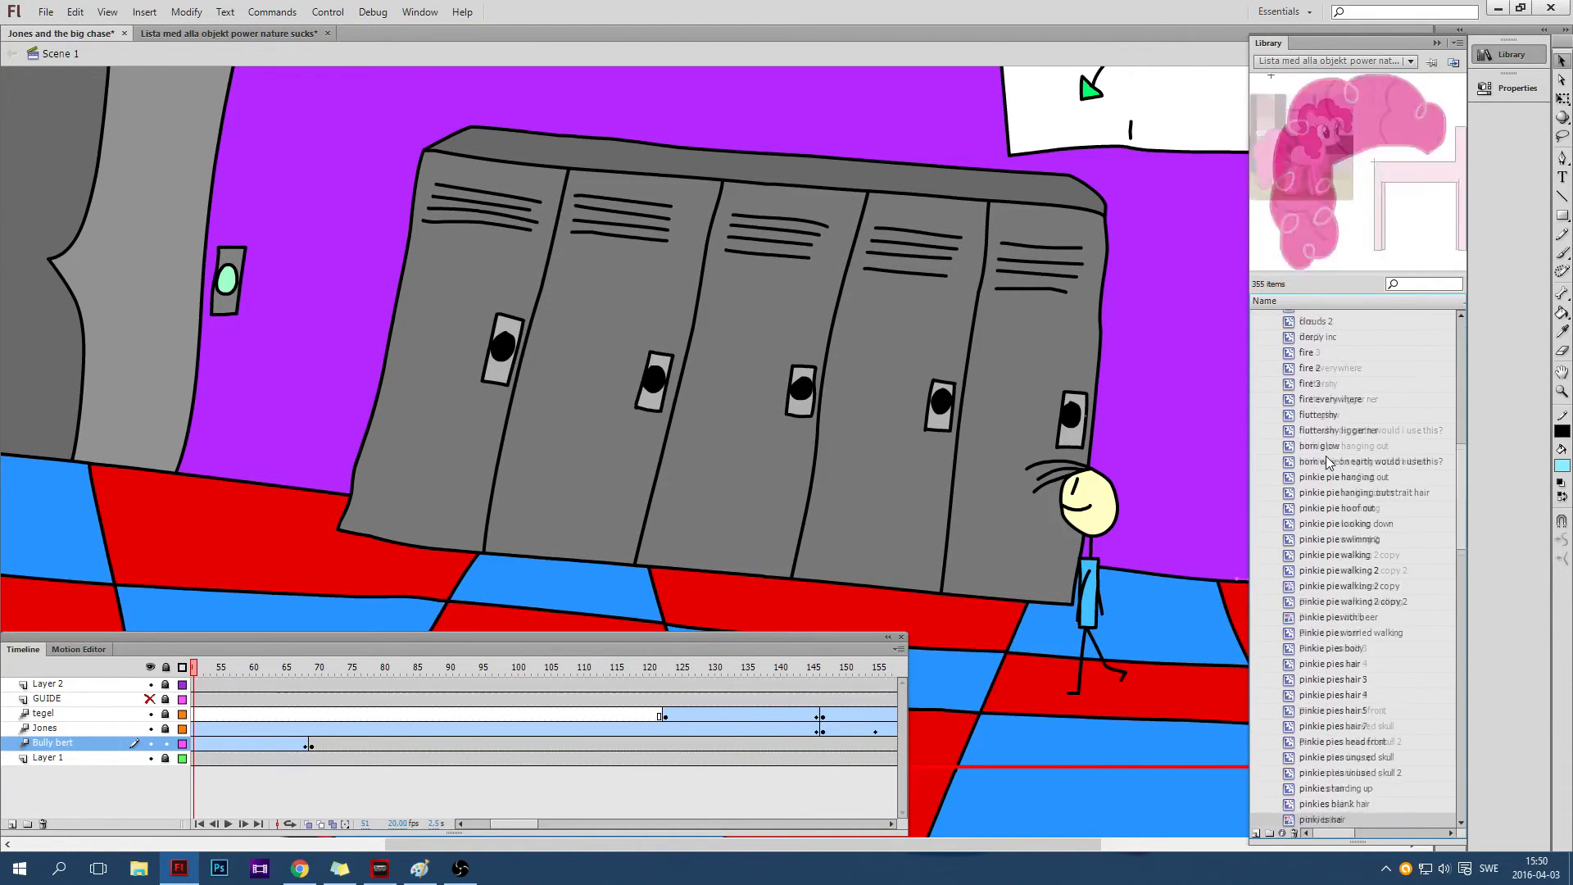
key("Down")
key("Down")
key("Down")
key("Down")
key("Down")
key("Down")
key("Down")
key("Down")
key("Down")
key("Down")
key("Down")
key("Down")
key("Down")
key("Down")
key("Down")
key("Down")
key("Down")
key("Down")
key("Down")
key("Down")
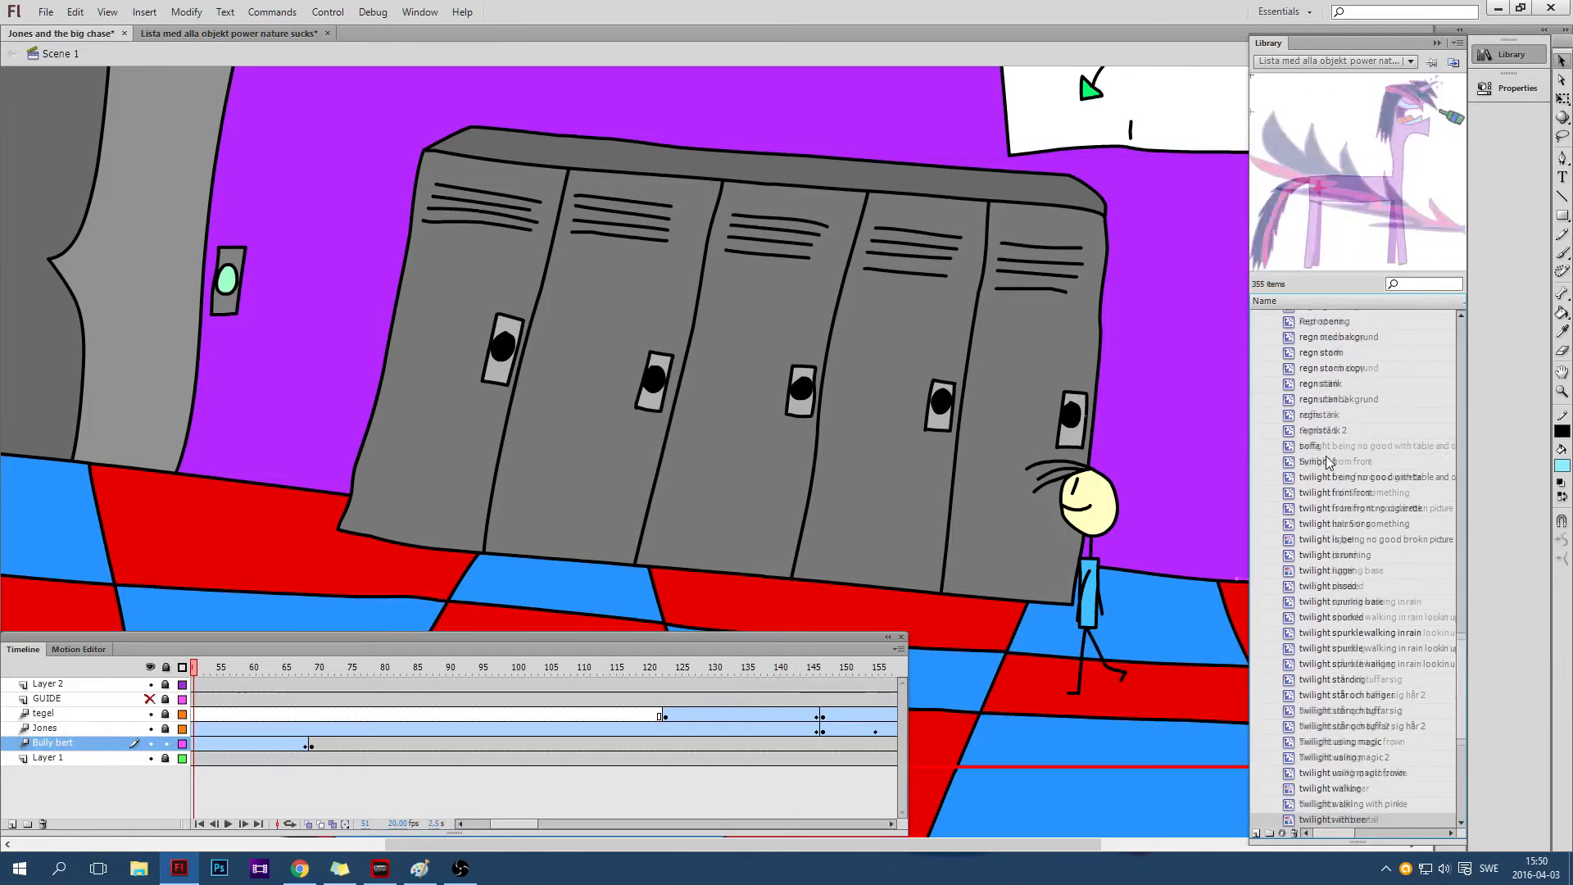
key("Up")
key("Up")
key("Up")
key("Up")
key("Up")
key("Up")
key("Up")
key("Up")
key("Up")
key("Up")
key("Up")
key("Up")
key("Up")
key("Up")
key("Up")
key("Up")
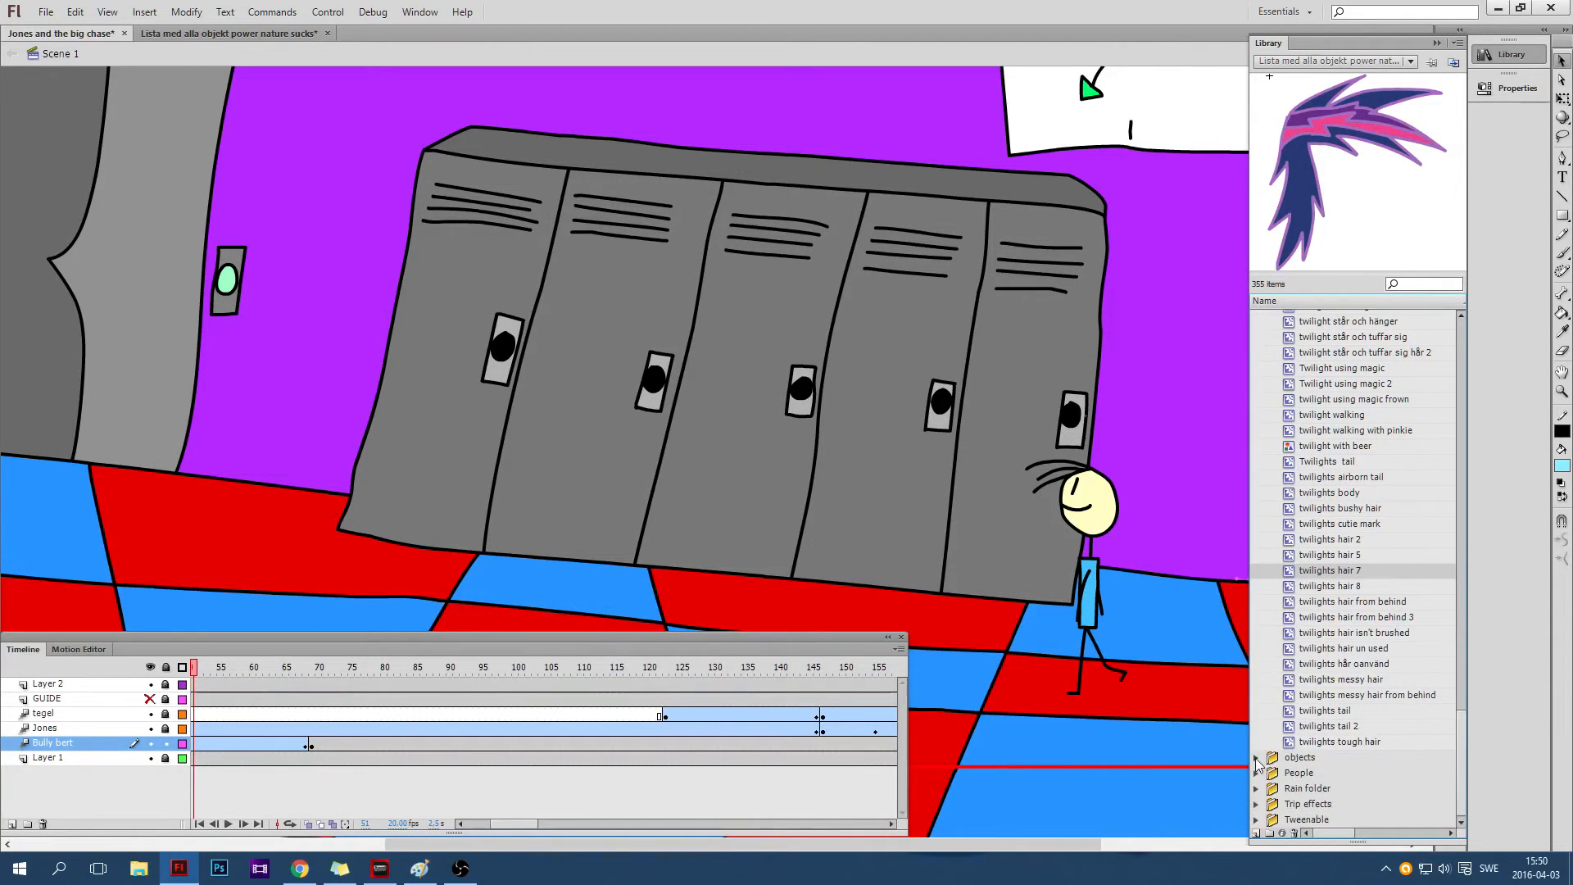
Expand the objects and People folders and preview the People symbols down to row of people 2
left_click(1256, 757)
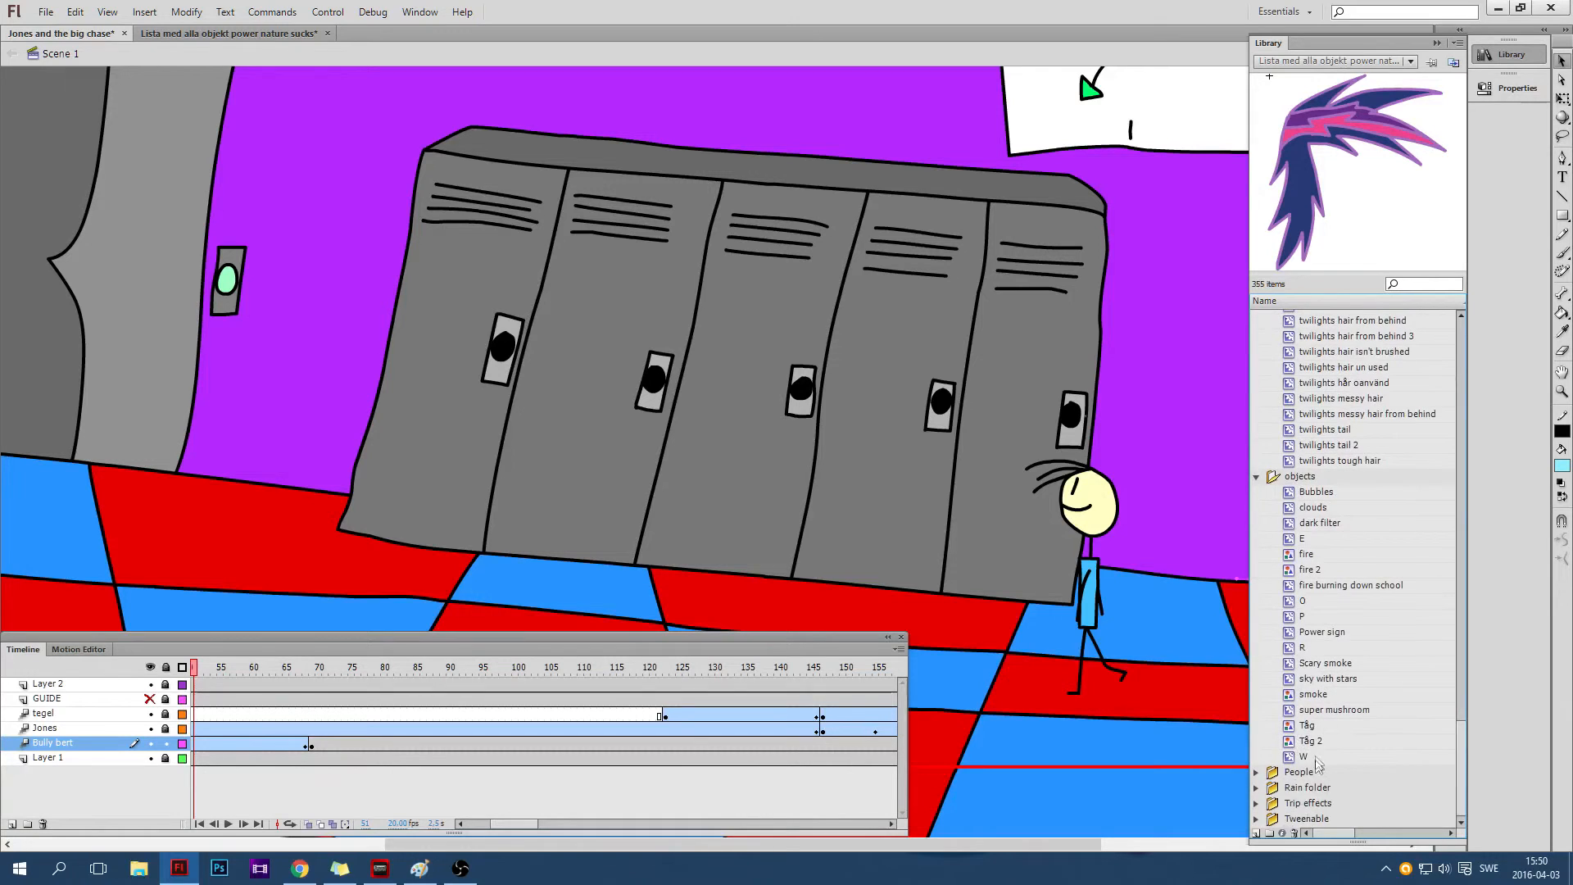
left_click(1257, 772)
scroll(1311, 737, "down", 5)
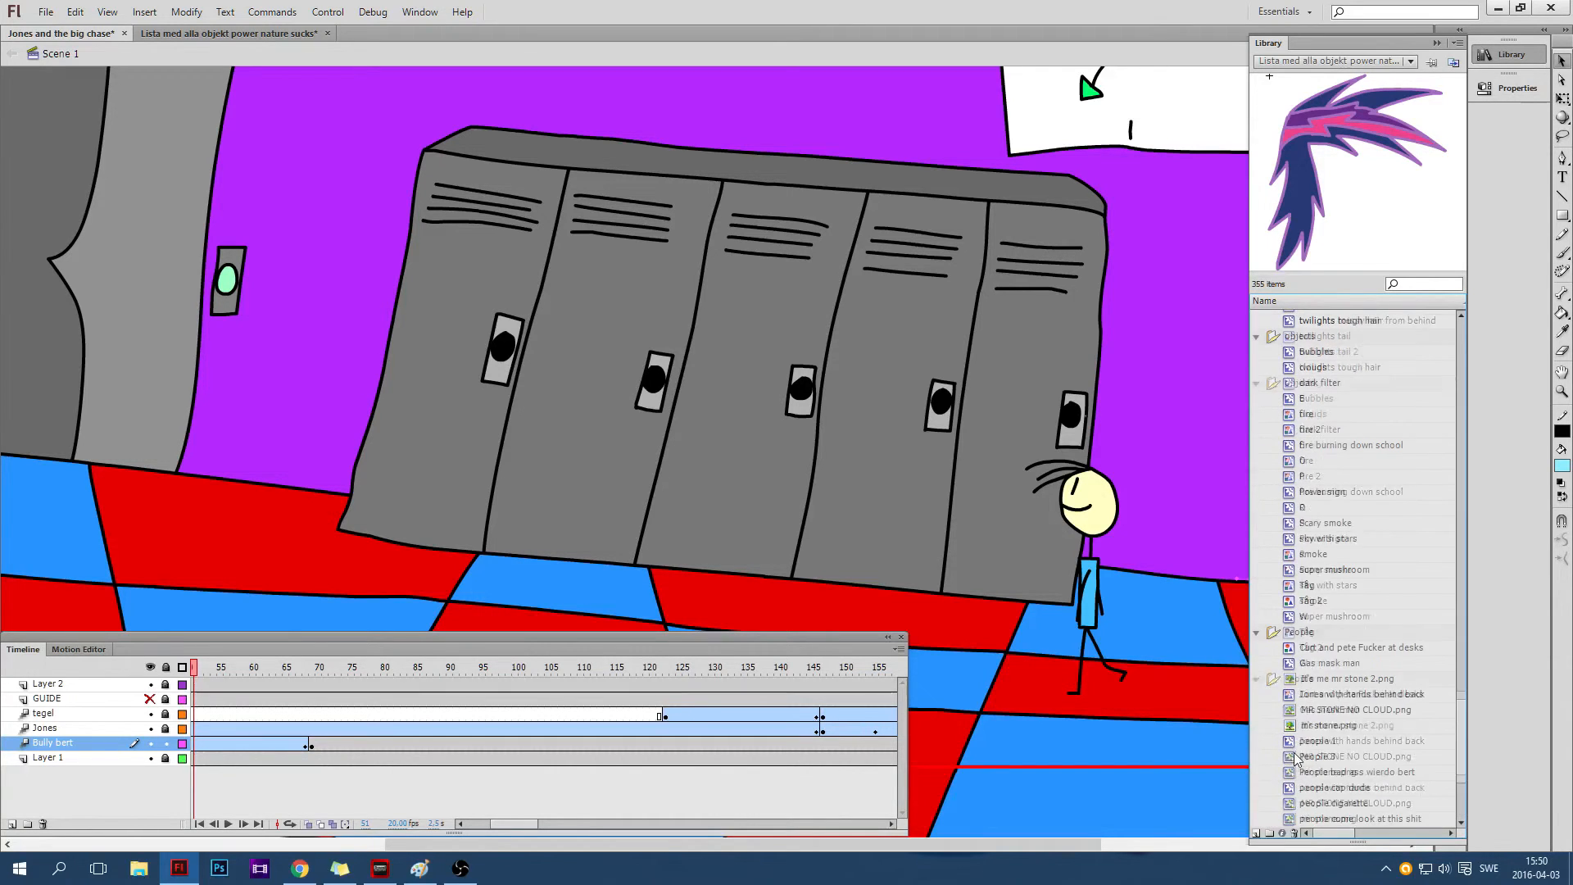
left_click(1350, 587)
key("Down")
key("Down")
key("Down")
key("Down")
key("Down")
key("Down")
key("Down")
key("Down")
key("Down")
key("Down")
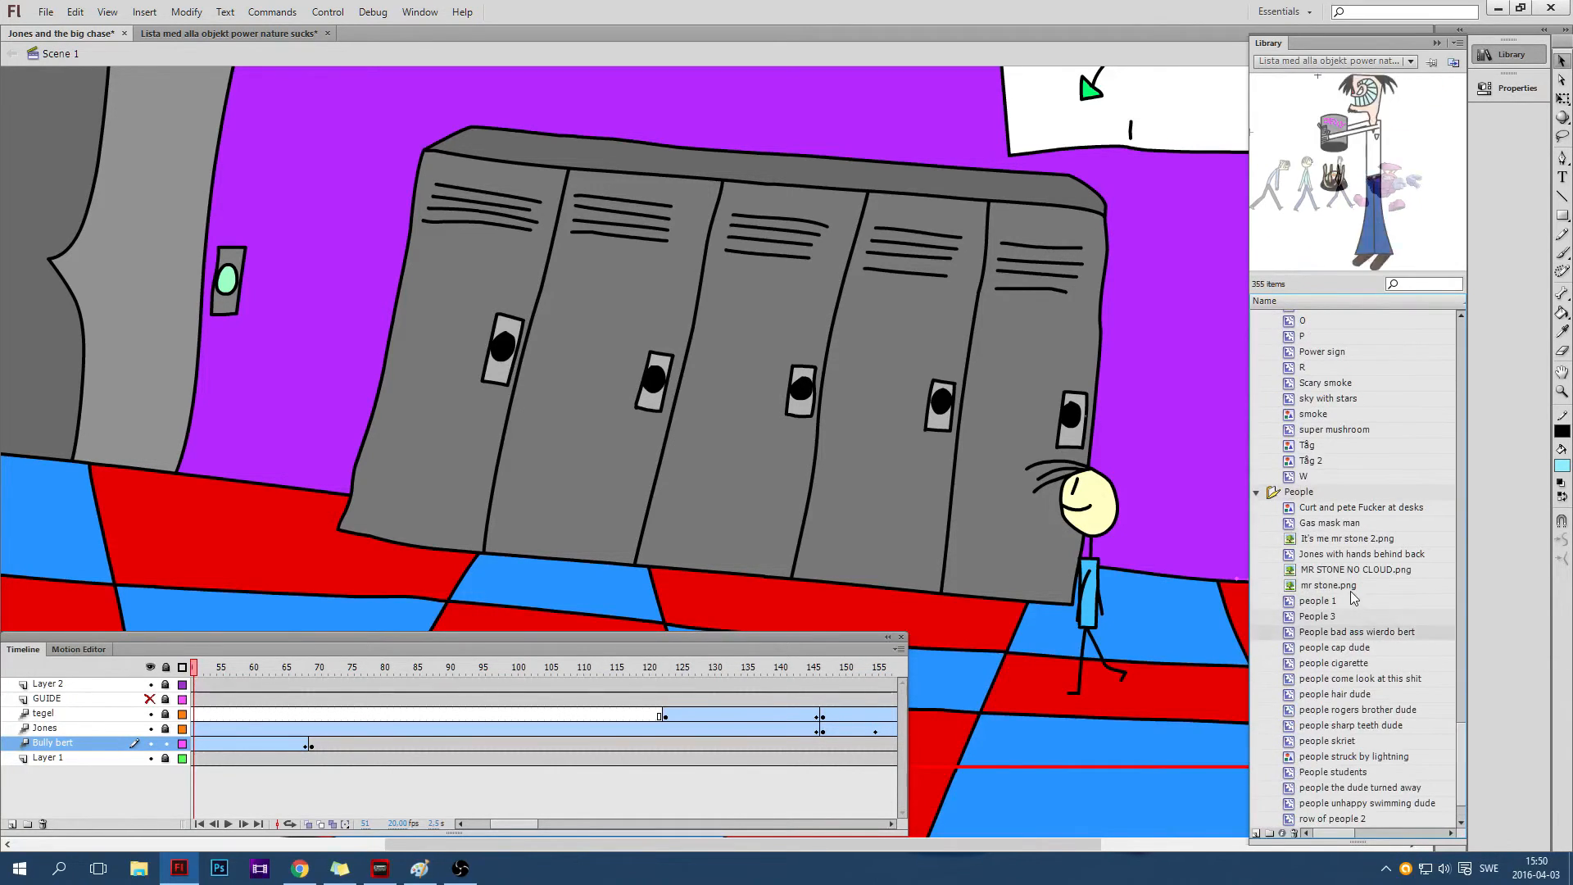
key("Down")
key("Down")
key("Down")
key("Down")
key("Down")
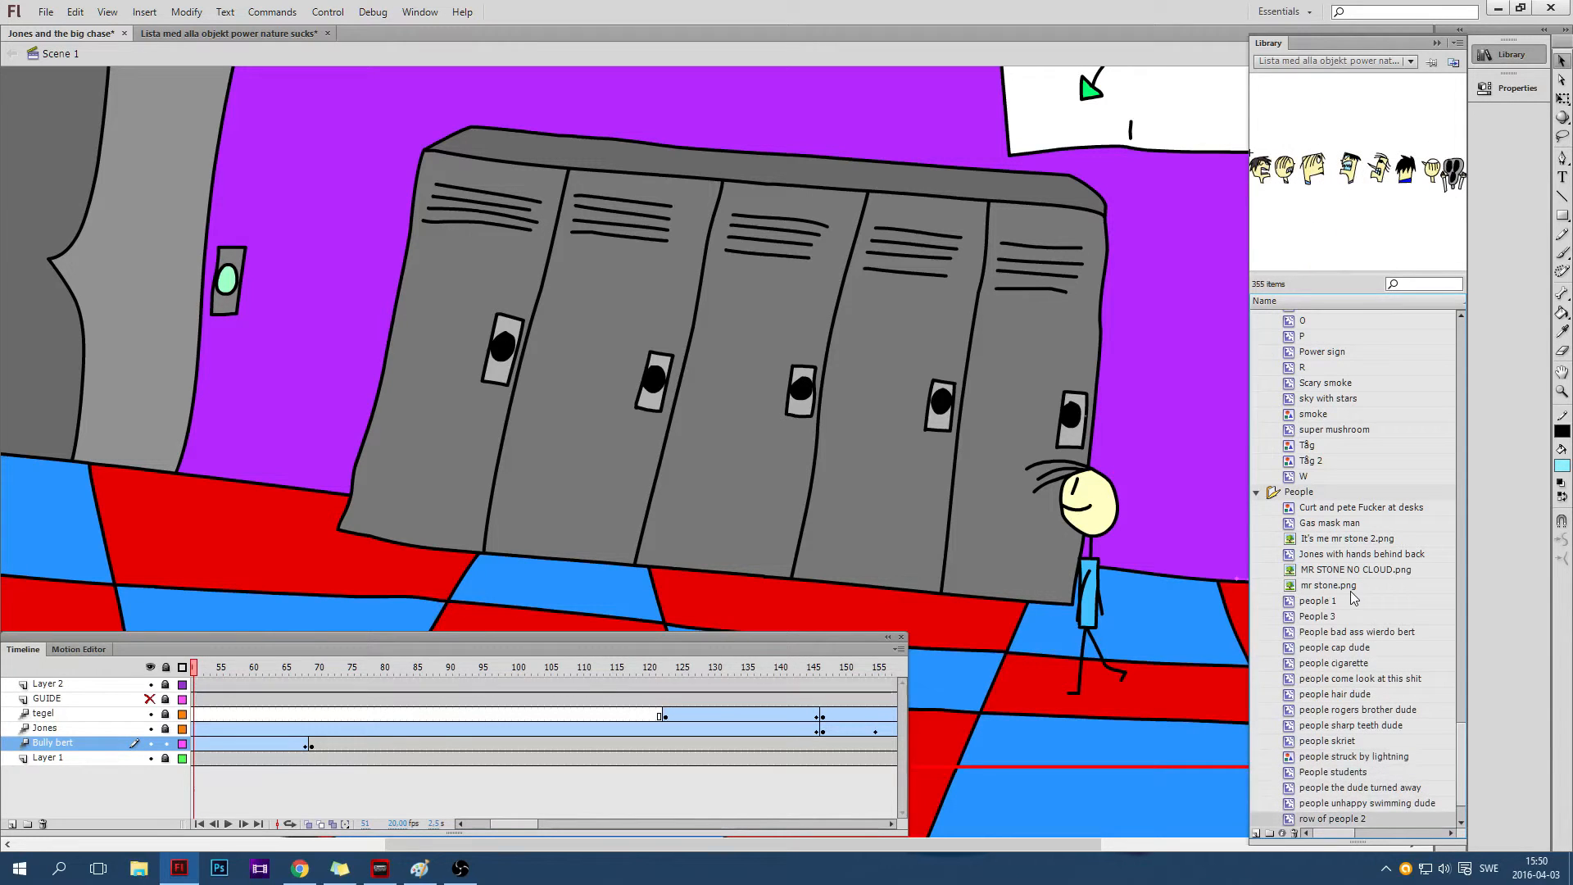
Preview the People symbols again around people rogers brother dude and continue past Teacher angry to the end of the folder
scroll(1352, 556, "down", 2)
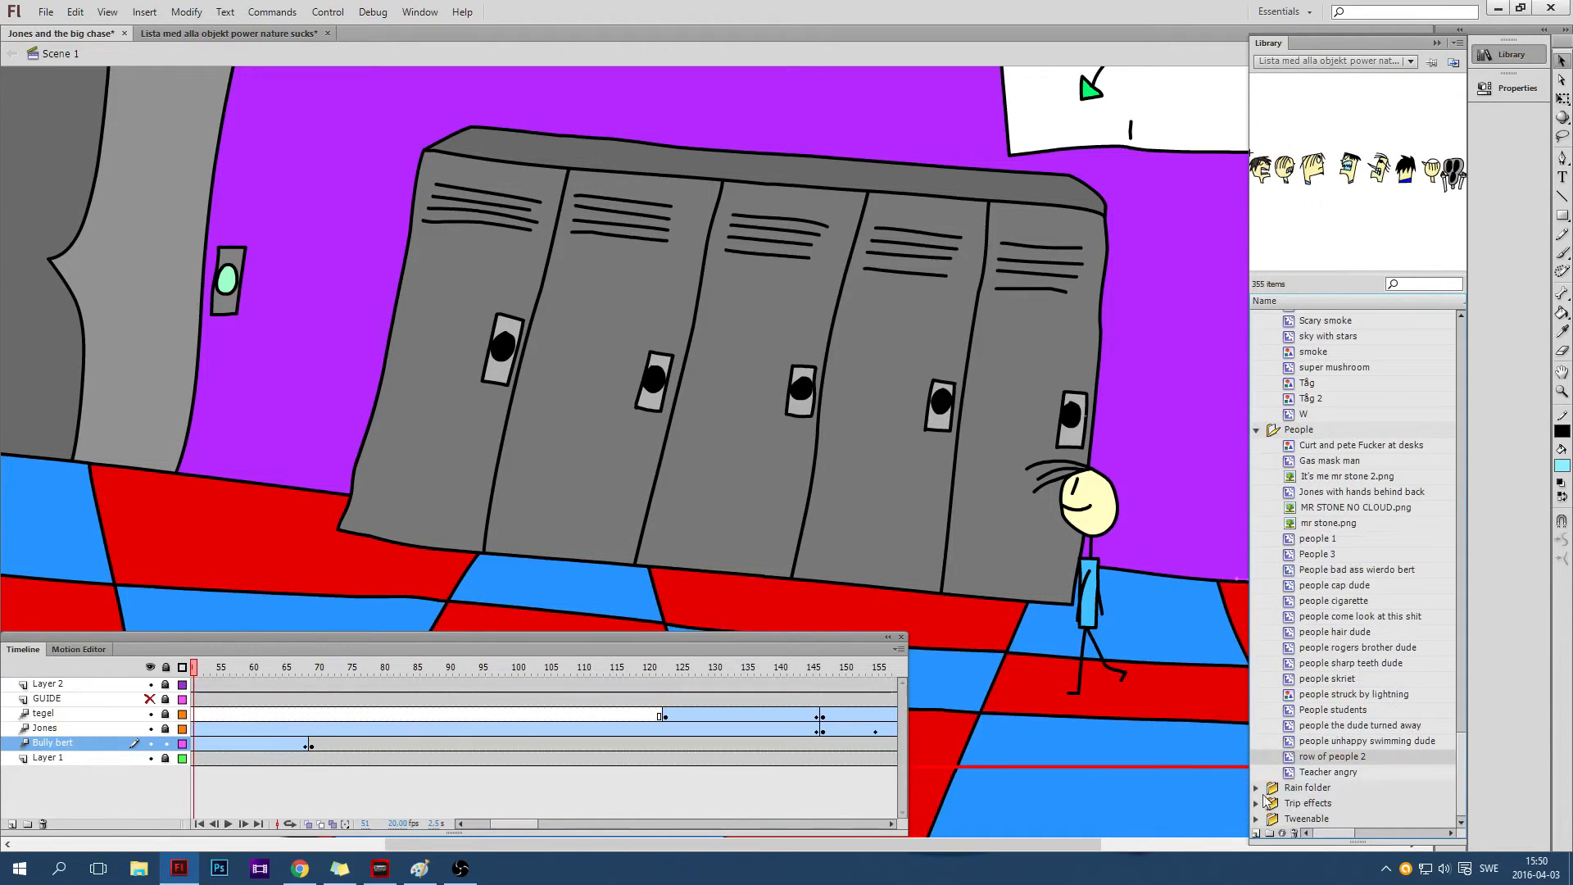
left_click(1336, 685)
key("Up")
key("Up")
key("Up")
key("Up")
key("Up")
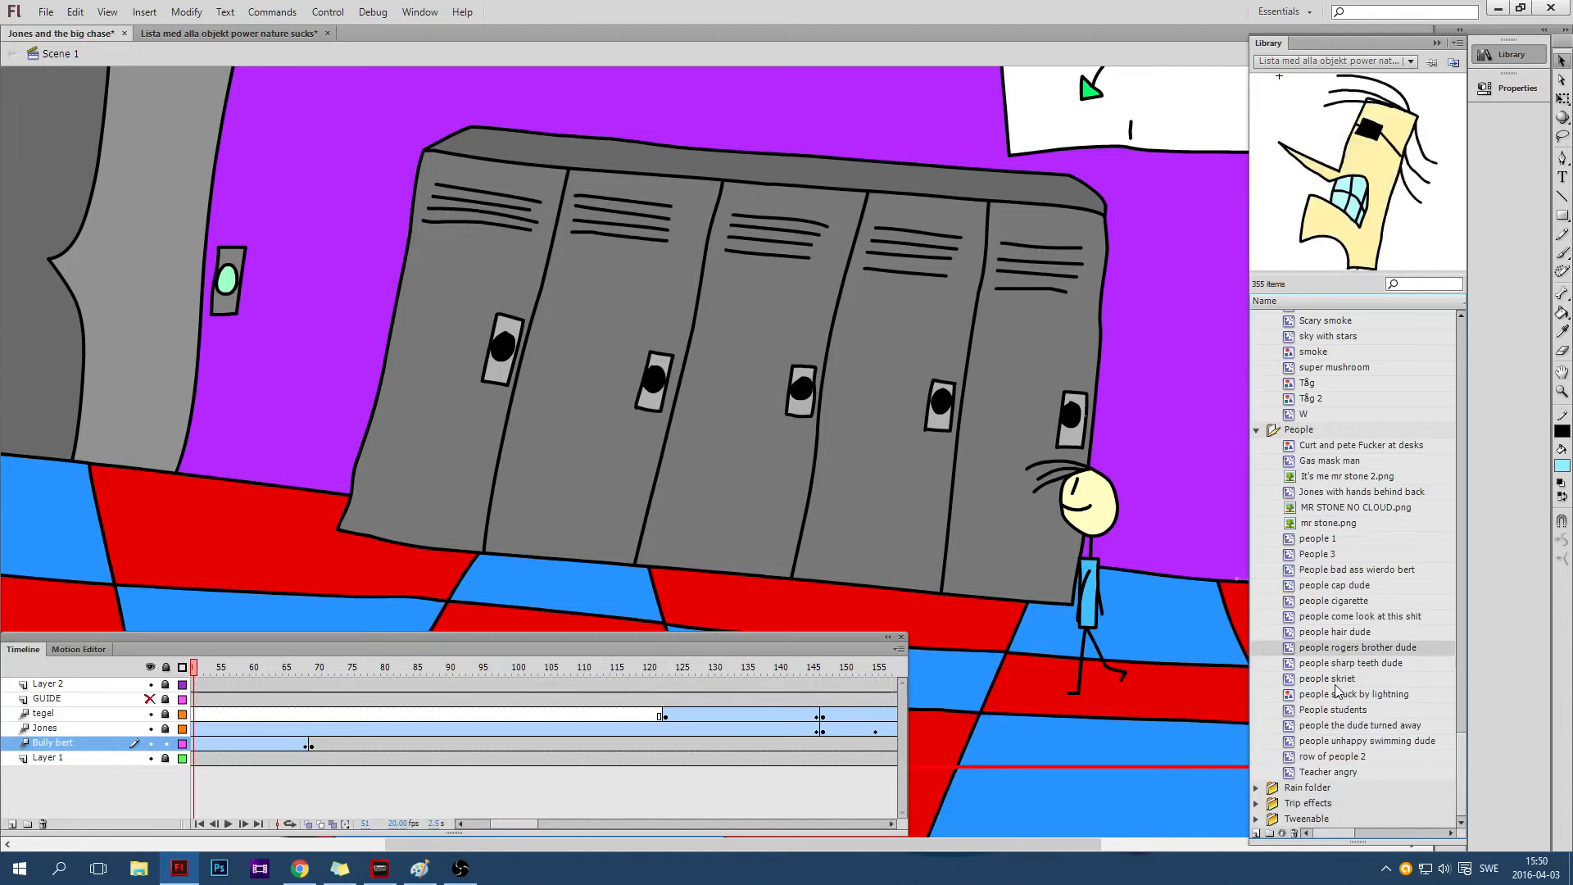
key("Down")
key("Down")
key("Down")
key("Down")
key("Down")
key("Down")
key("Down")
key("Down")
key("Down")
key("Down")
key("Down")
key("Down")
key("Down")
key("Down")
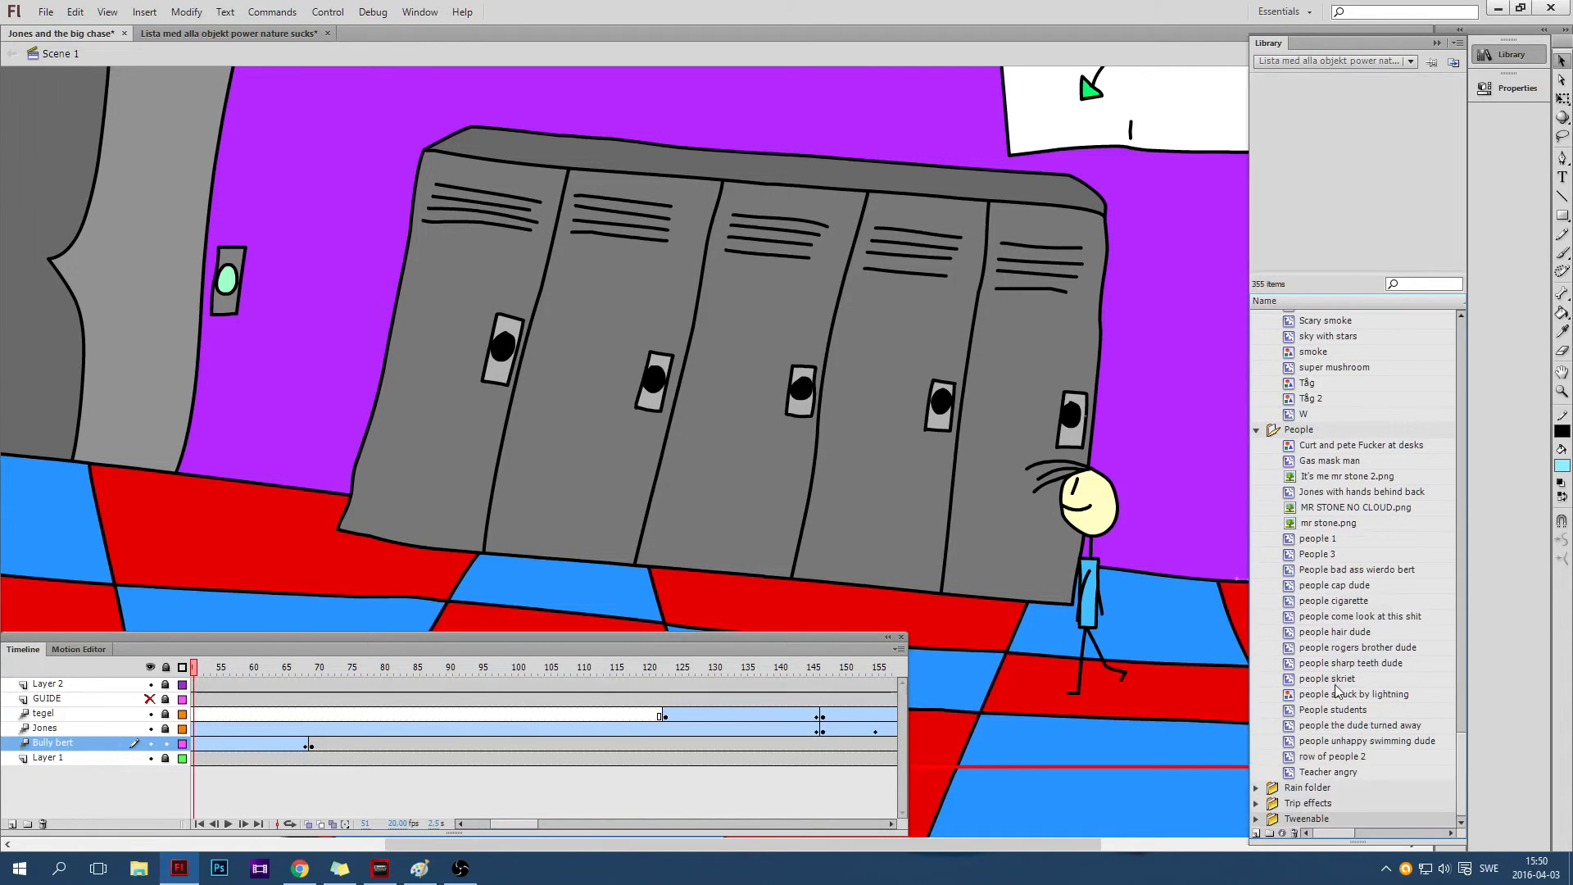
Preview the Rain folder's symbols from rain 4.0 BIG strait to rings on the water, and collapse the folder
left_click(1256, 787)
scroll(1352, 754, "down", 2)
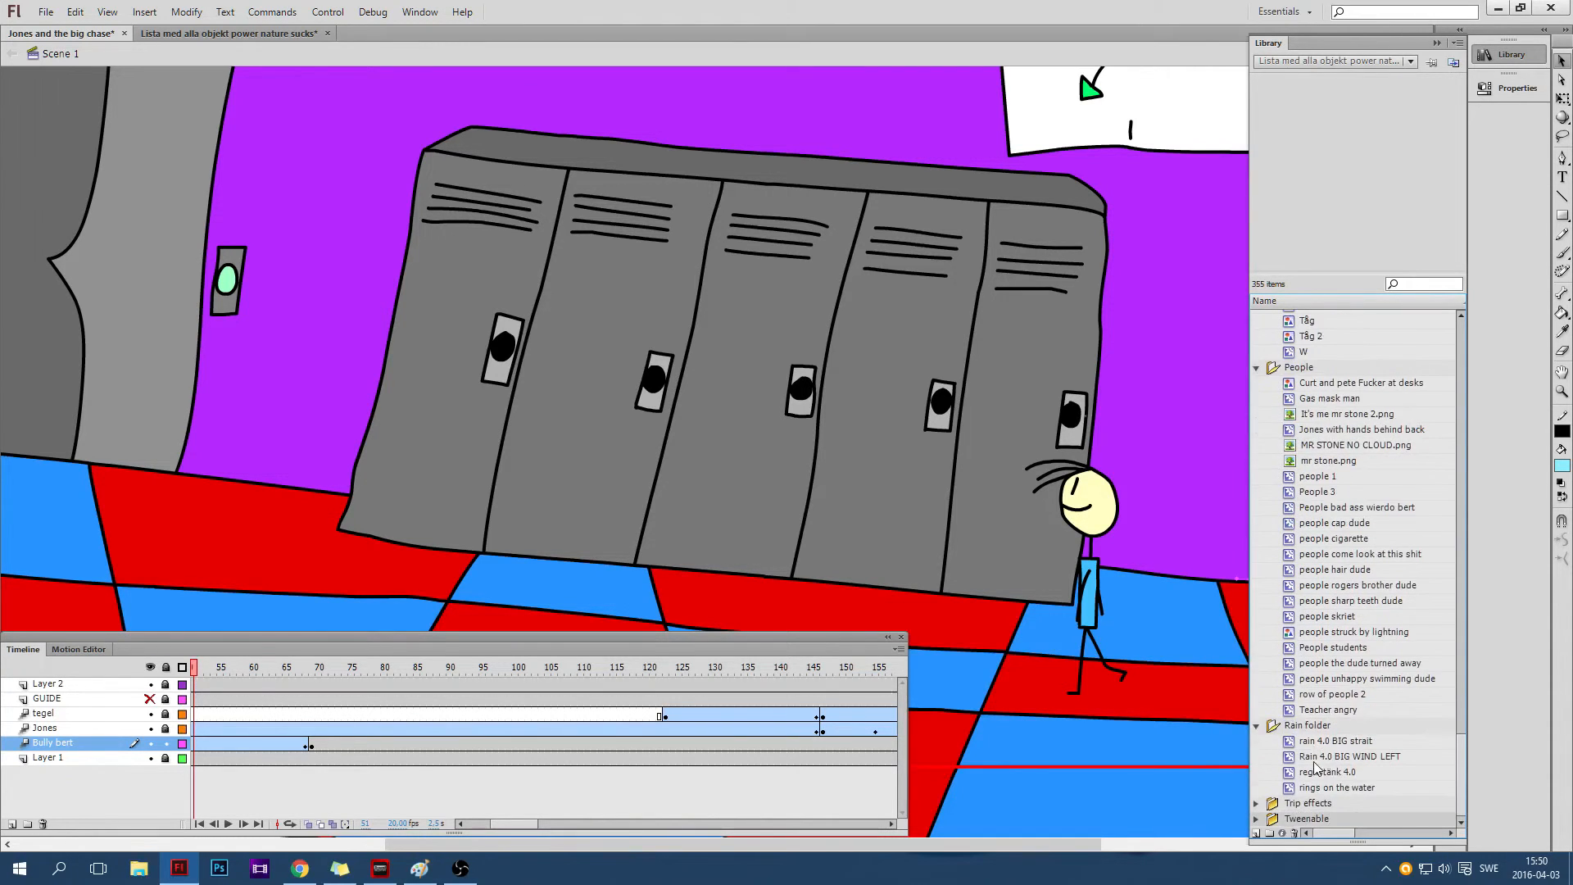
left_click(1343, 741)
key("Down")
key("Down")
key("Down")
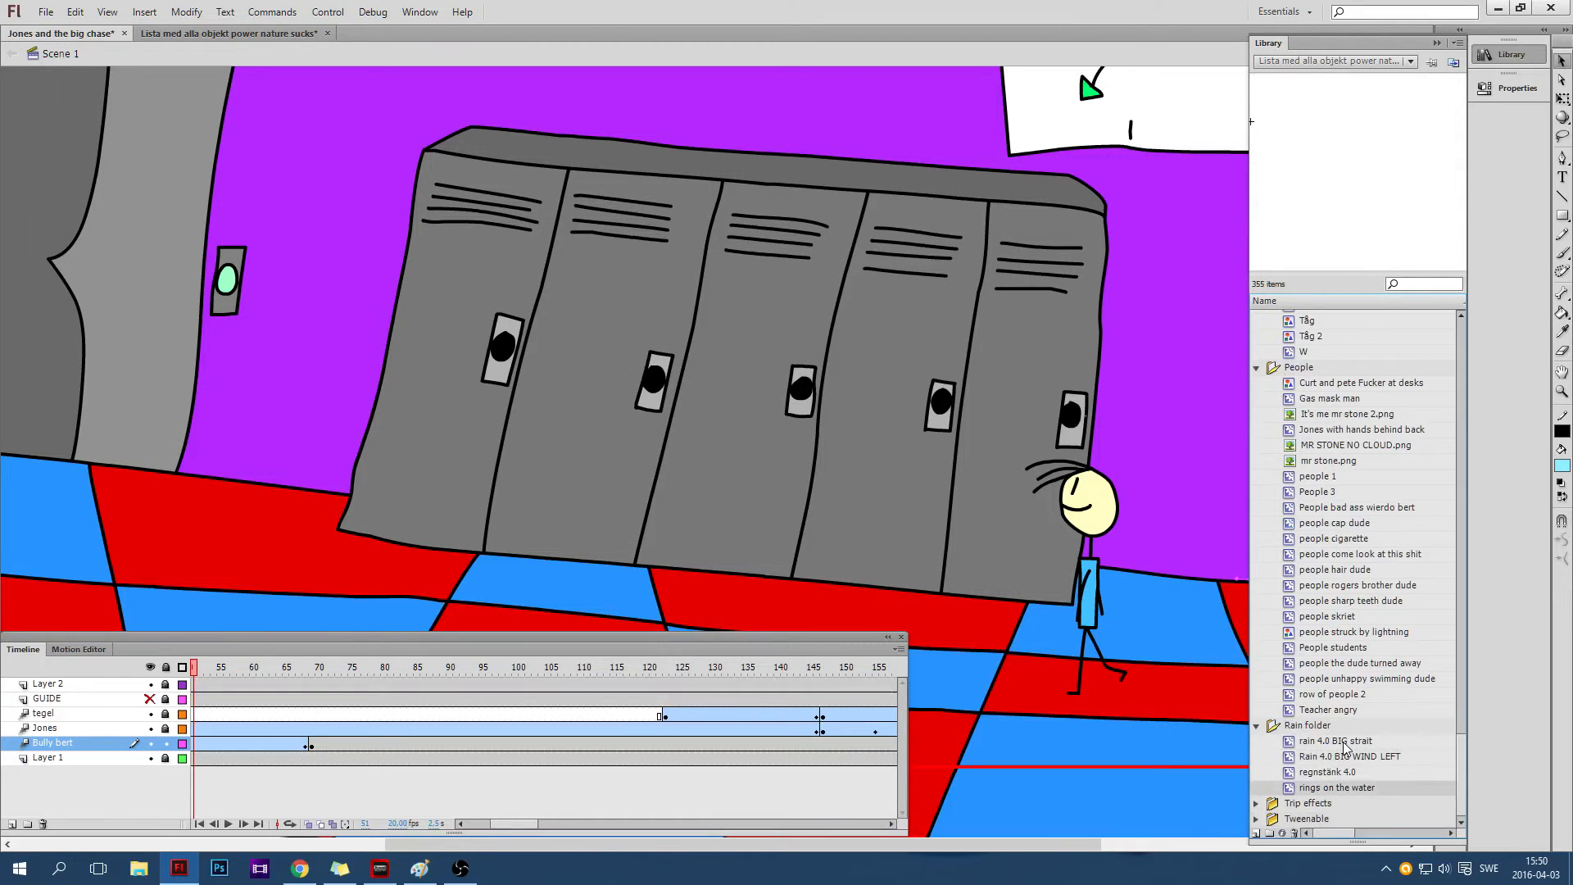
left_click(1256, 726)
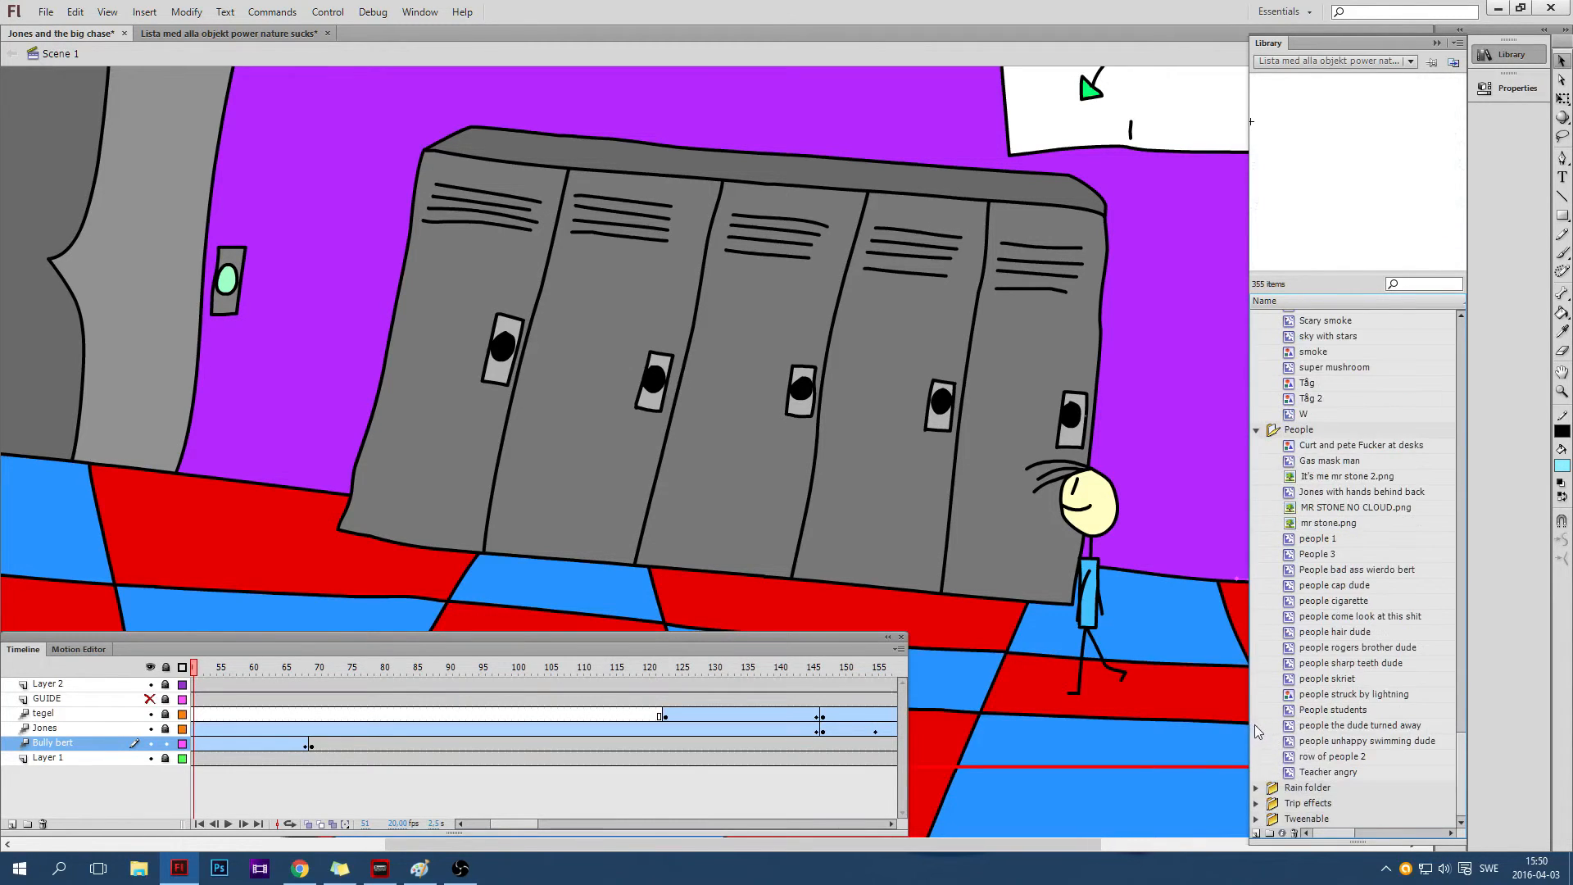
Expand the Trip effects folder and preview its symbols from blue filter effect to trippy effect 2
left_click(1256, 805)
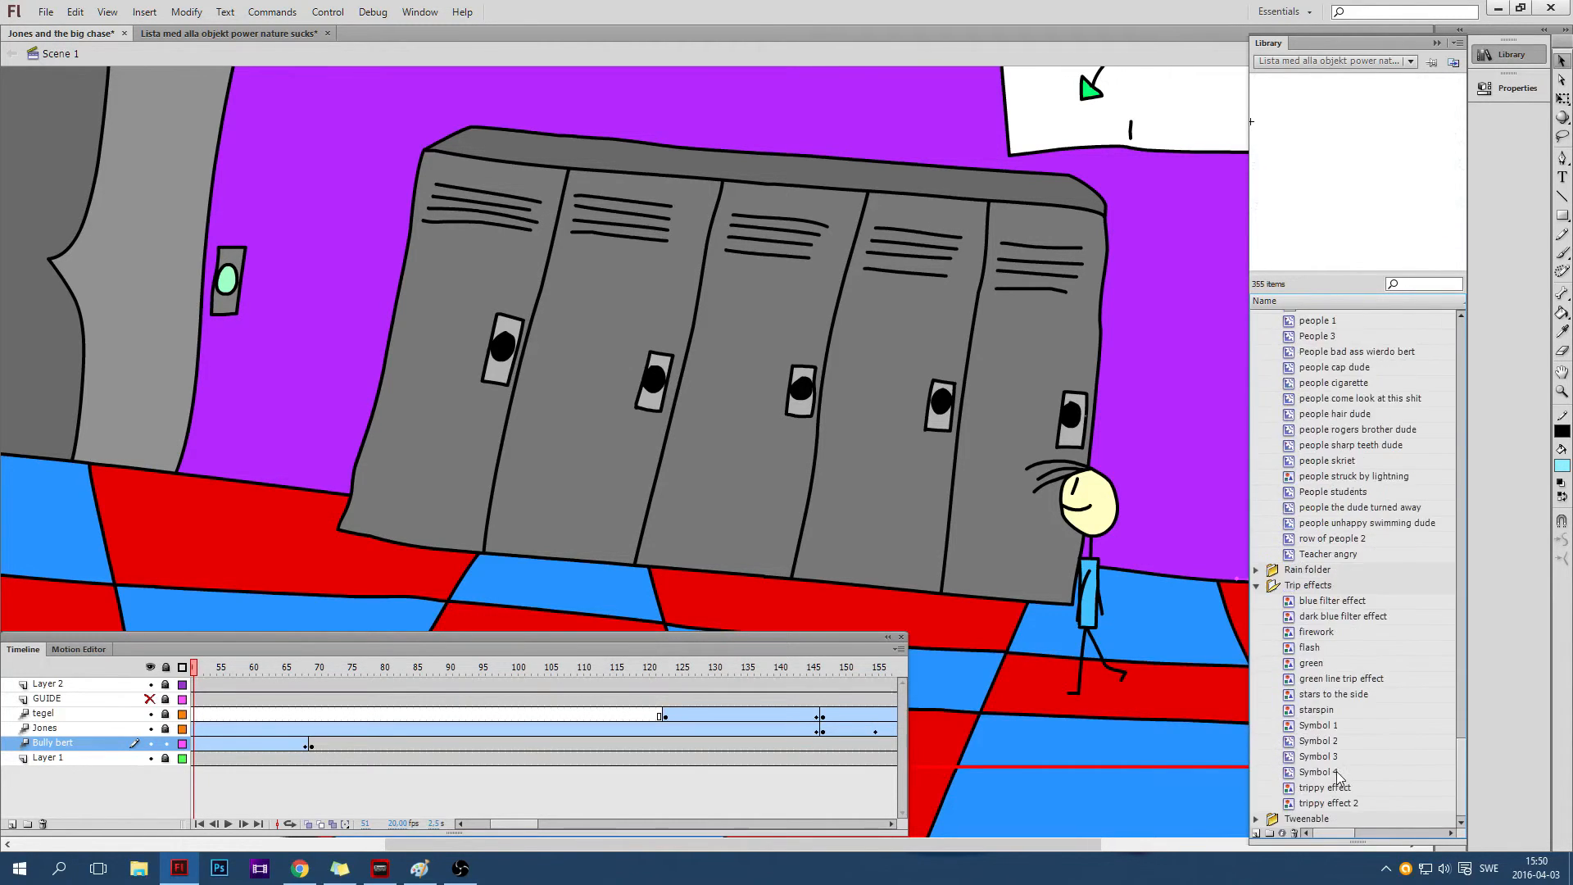
left_click(1334, 607)
key("Down")
key("Down")
key("Down")
key("Down")
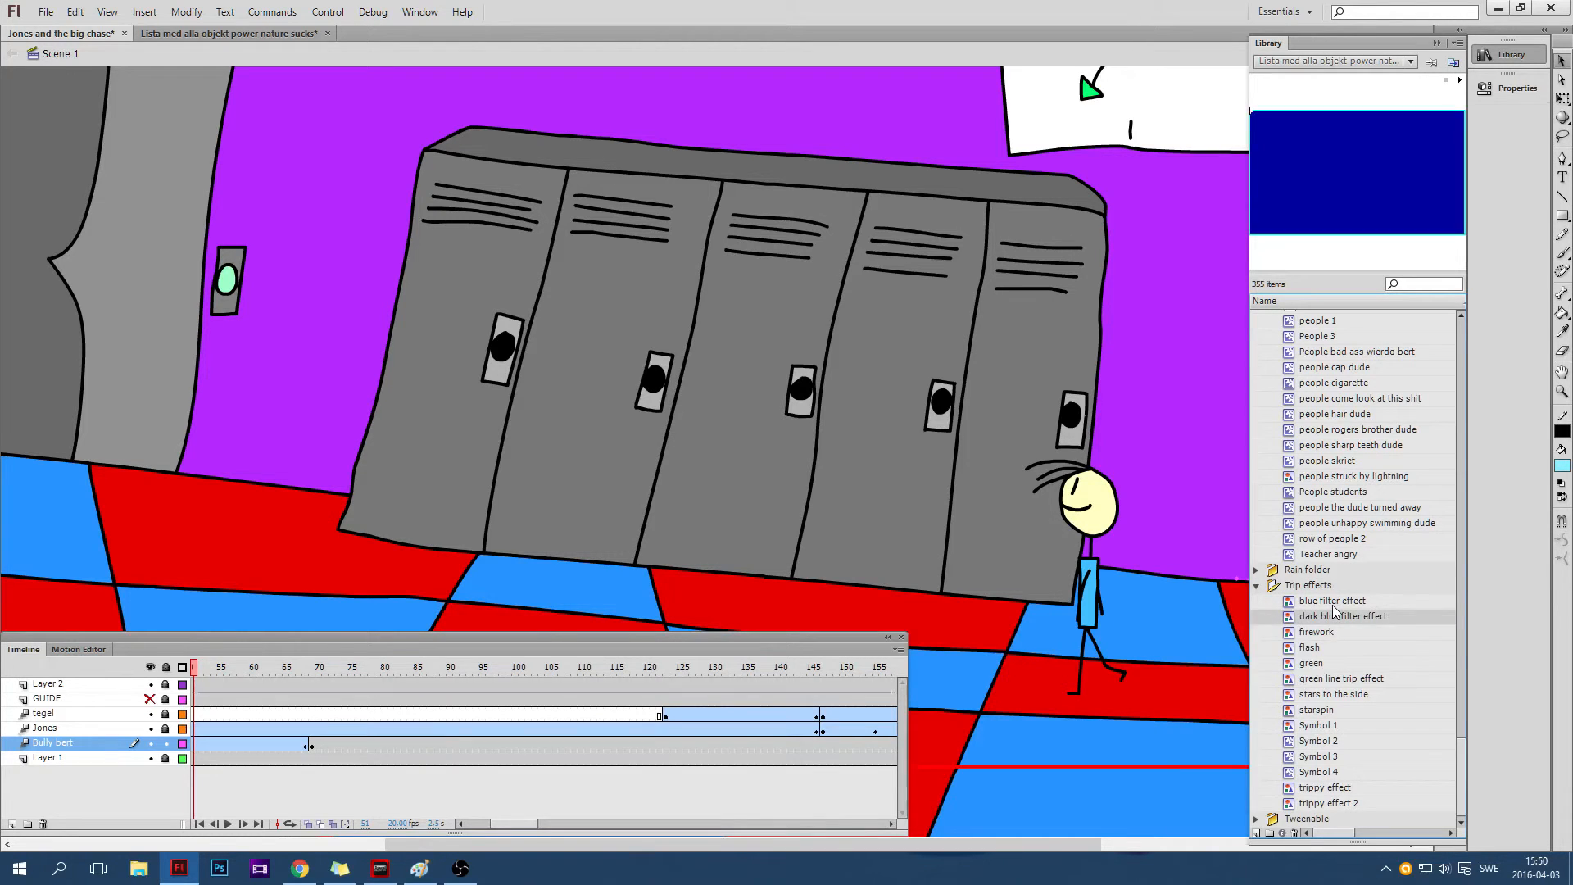
key("Down")
key("Down")
key("Down")
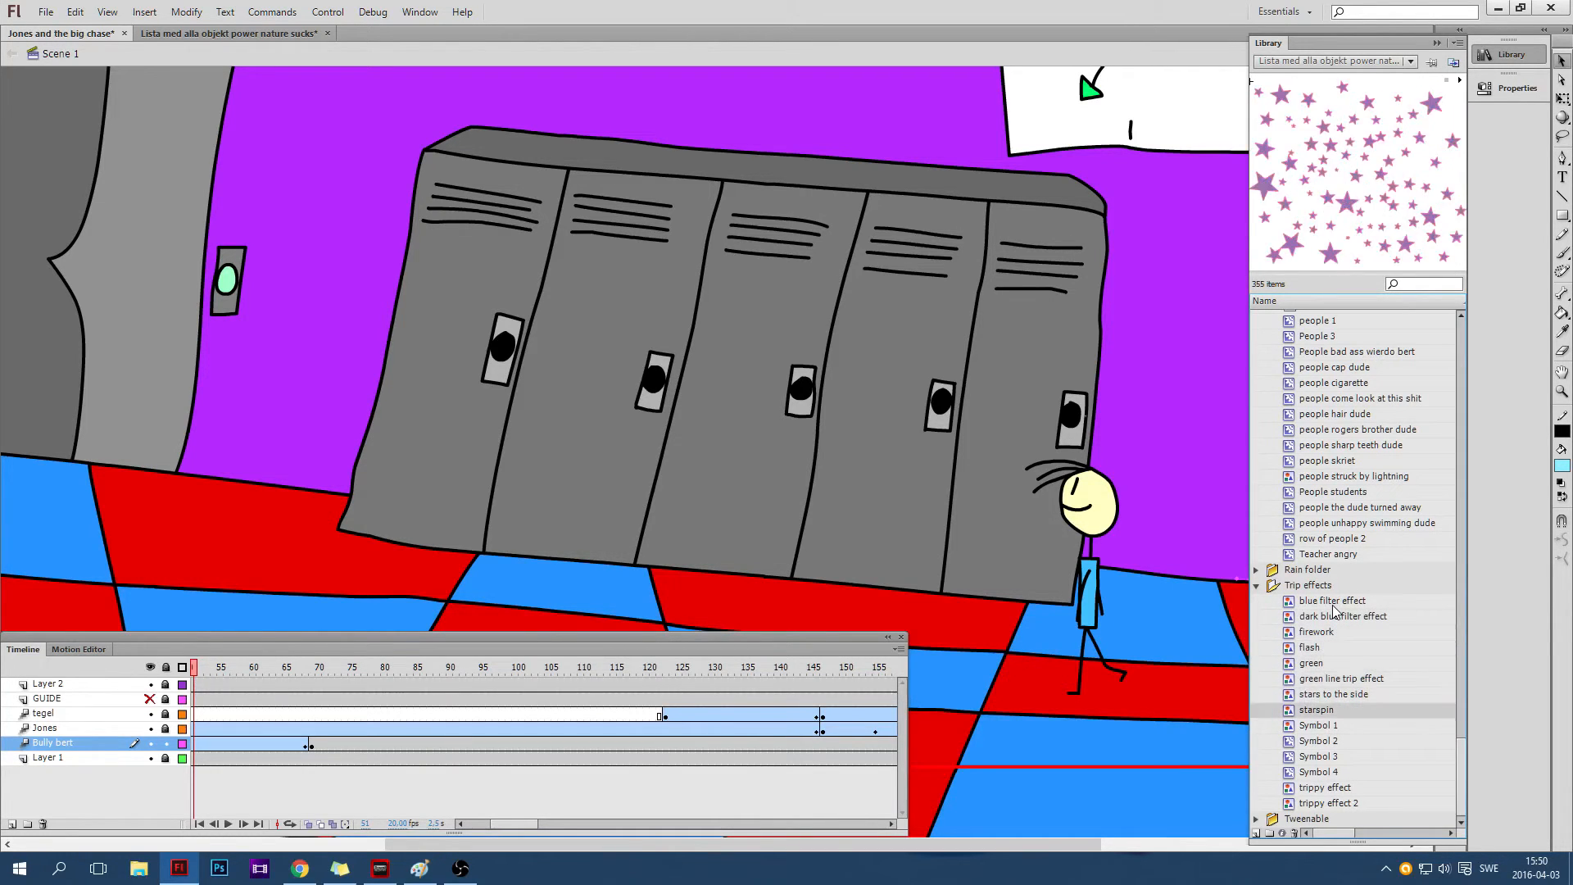
key("Up")
key("Up")
key("Down")
key("Up")
key("Down")
key("Down")
key("Down")
key("Down")
key("Down")
key("Down")
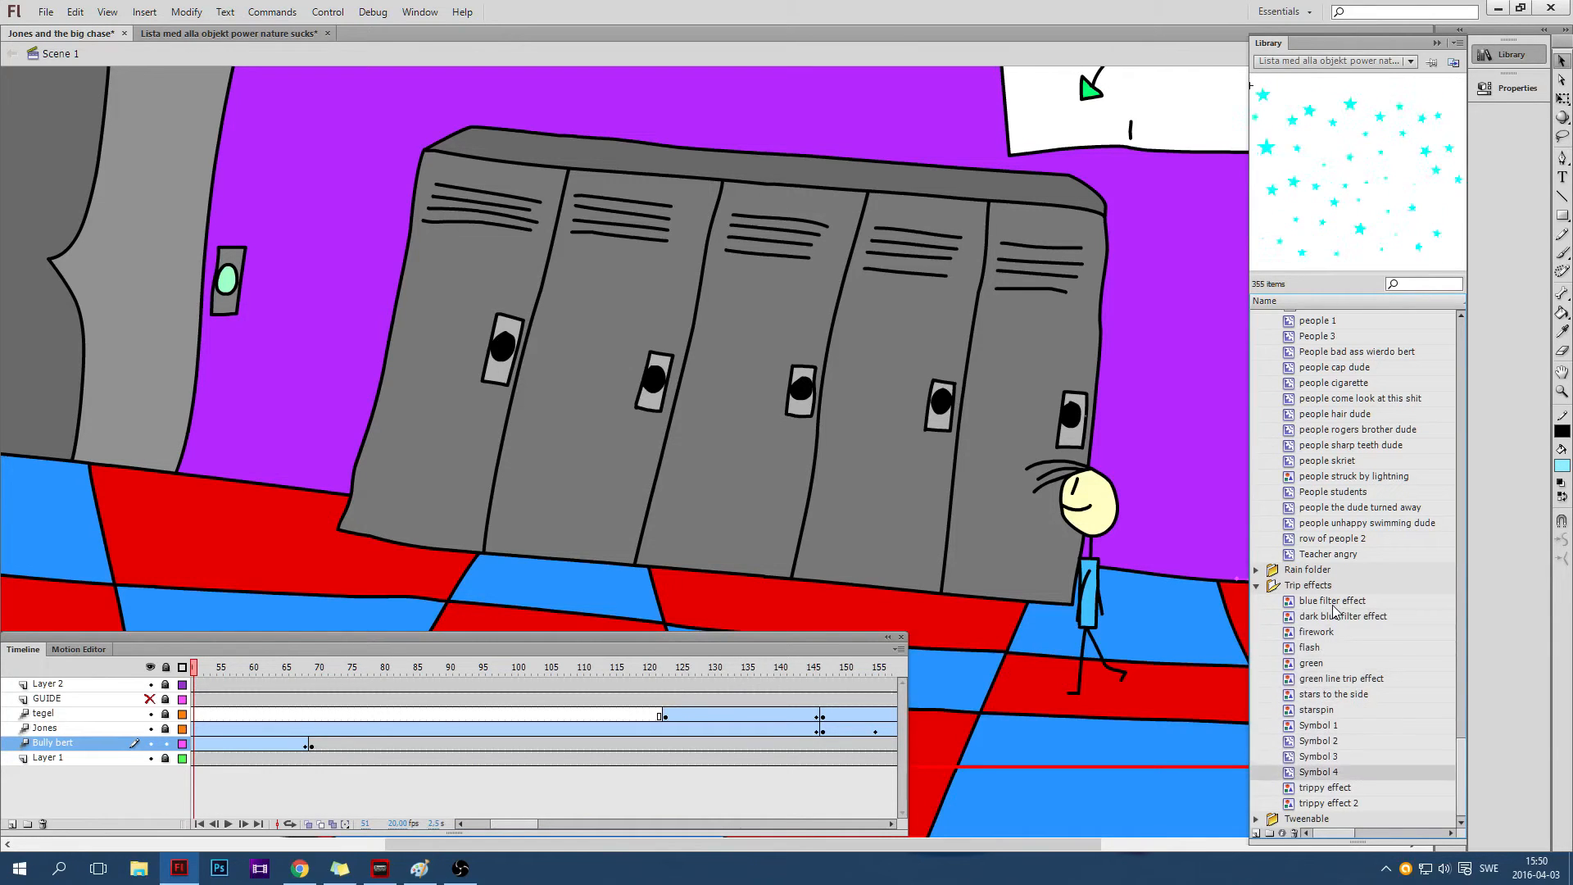
key("Down")
key("Down")
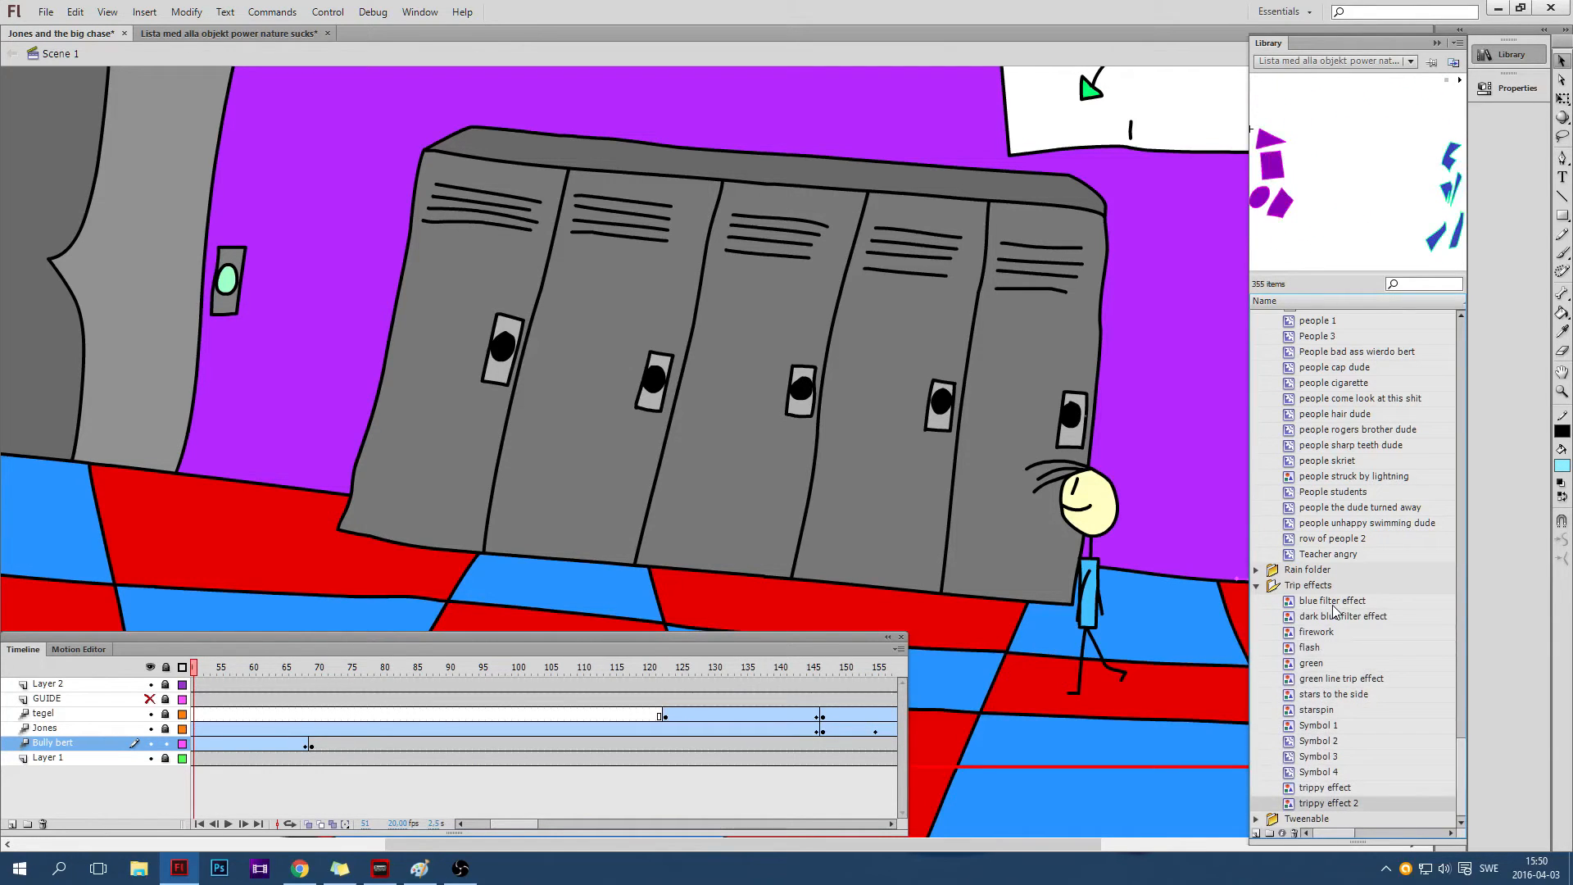
Look through the Tweenable folder with its Duplicate Items Folder and nested Tweenable subfolders, and preview the Body base symbol
left_click(1256, 818)
scroll(1304, 762, "down", 8)
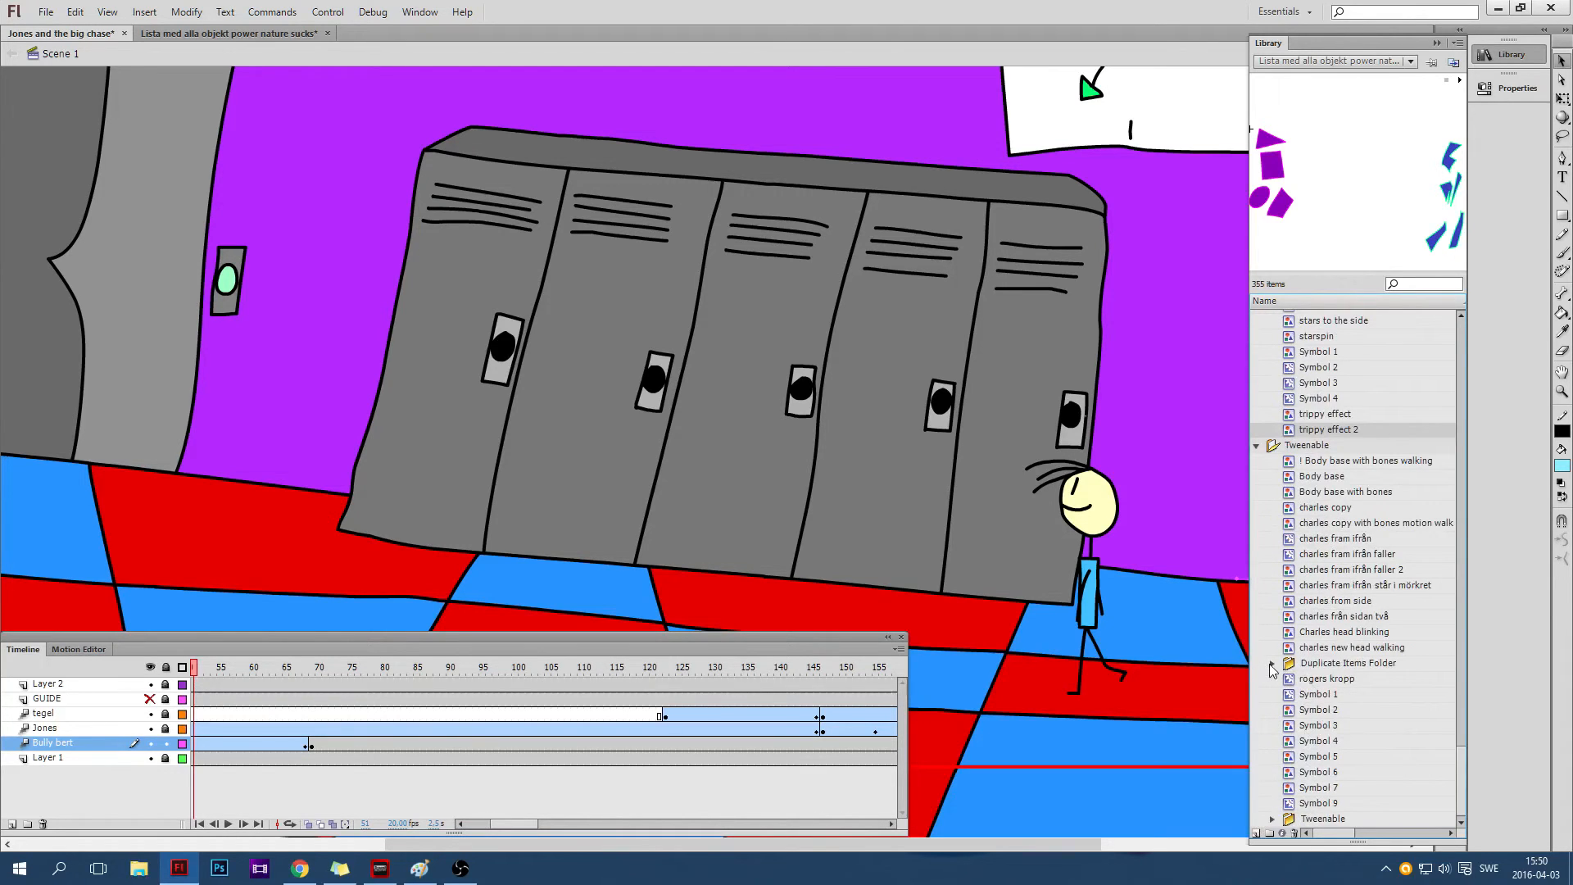
left_click(1271, 663)
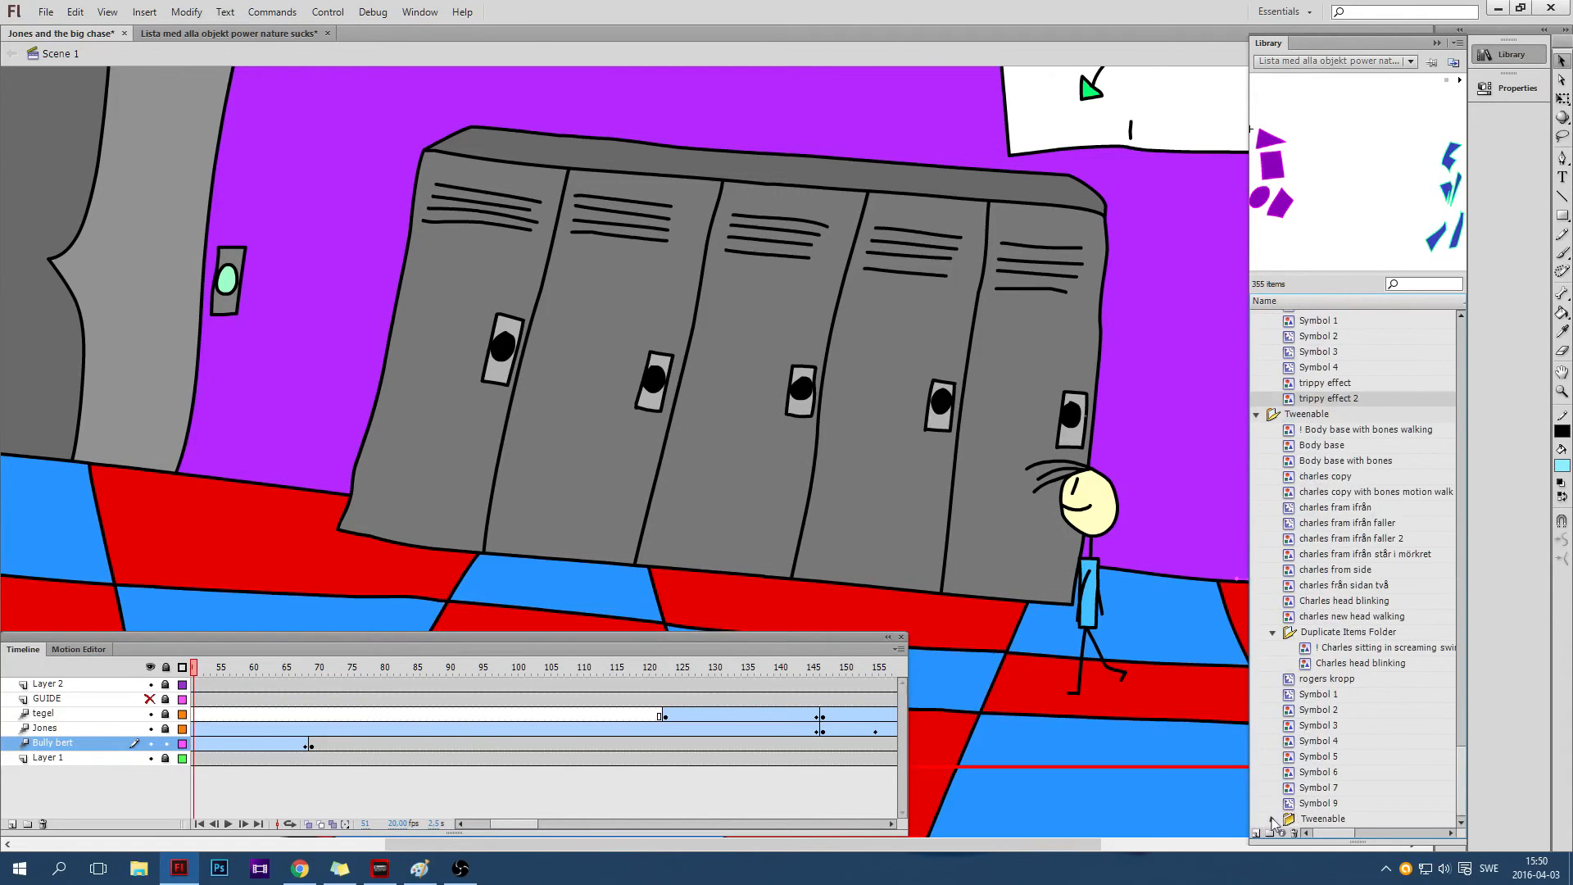
left_click(1272, 819)
scroll(1307, 717, "down", 5)
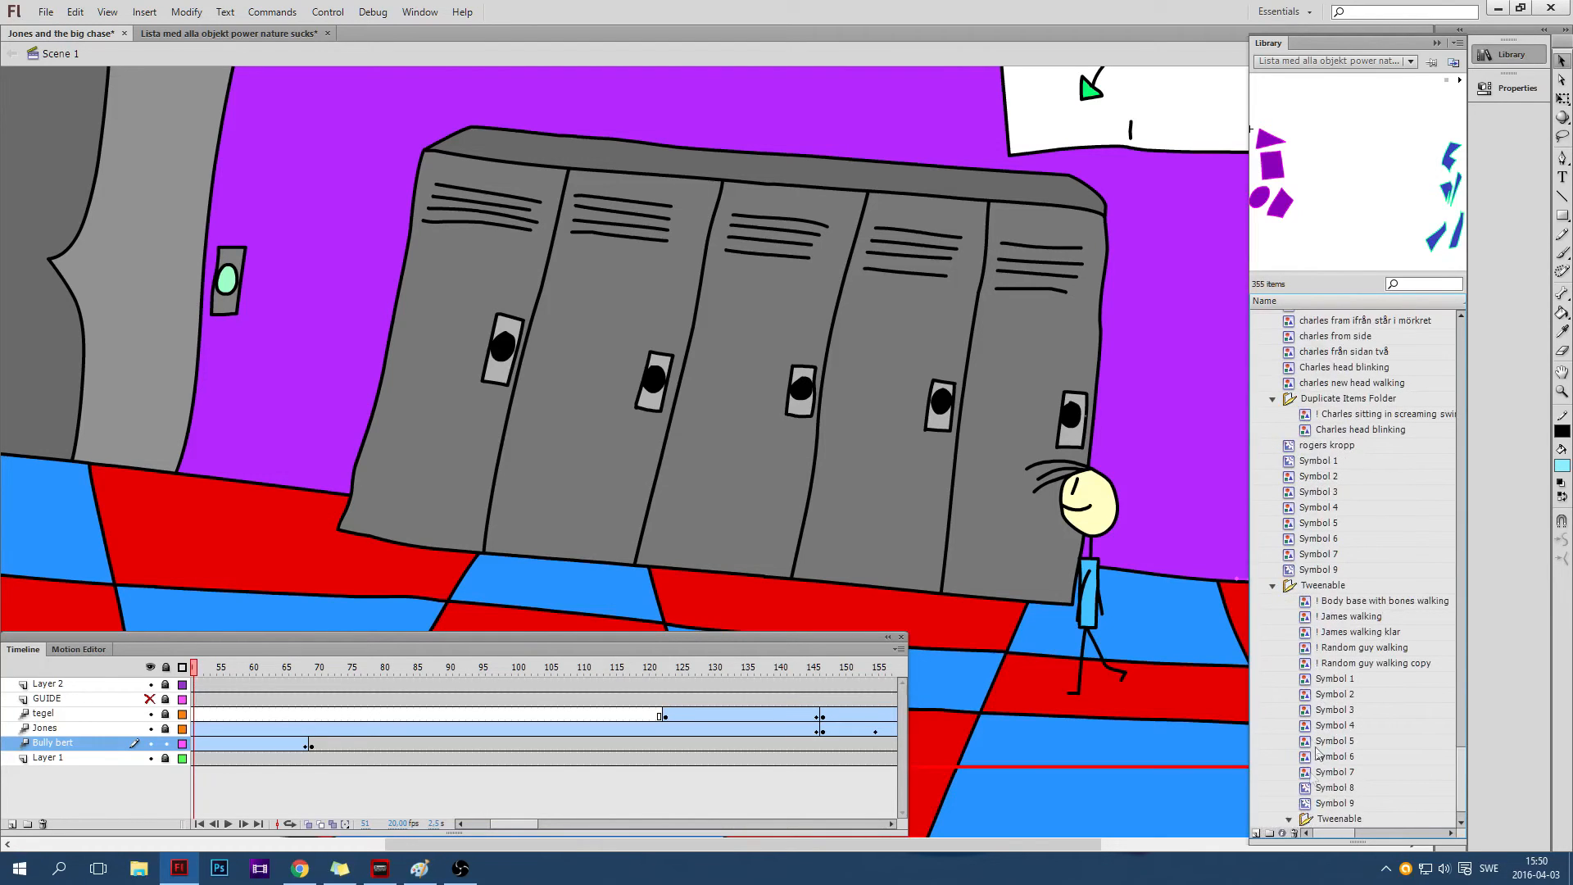
scroll(1317, 752, "down", 1)
scroll(1357, 549, "up", 10)
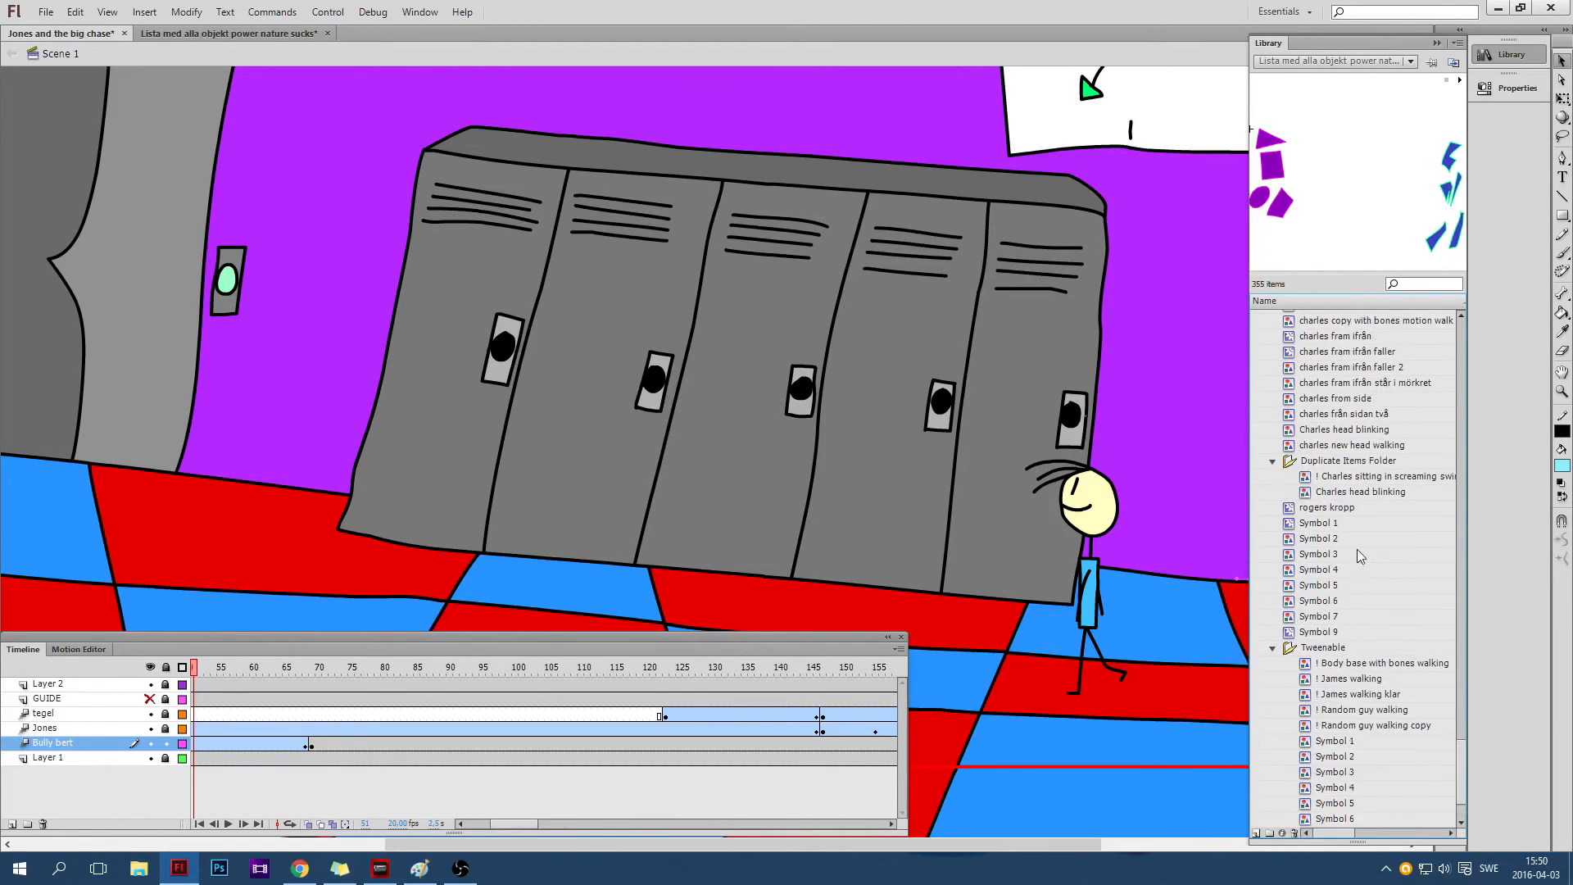
left_click(1359, 554)
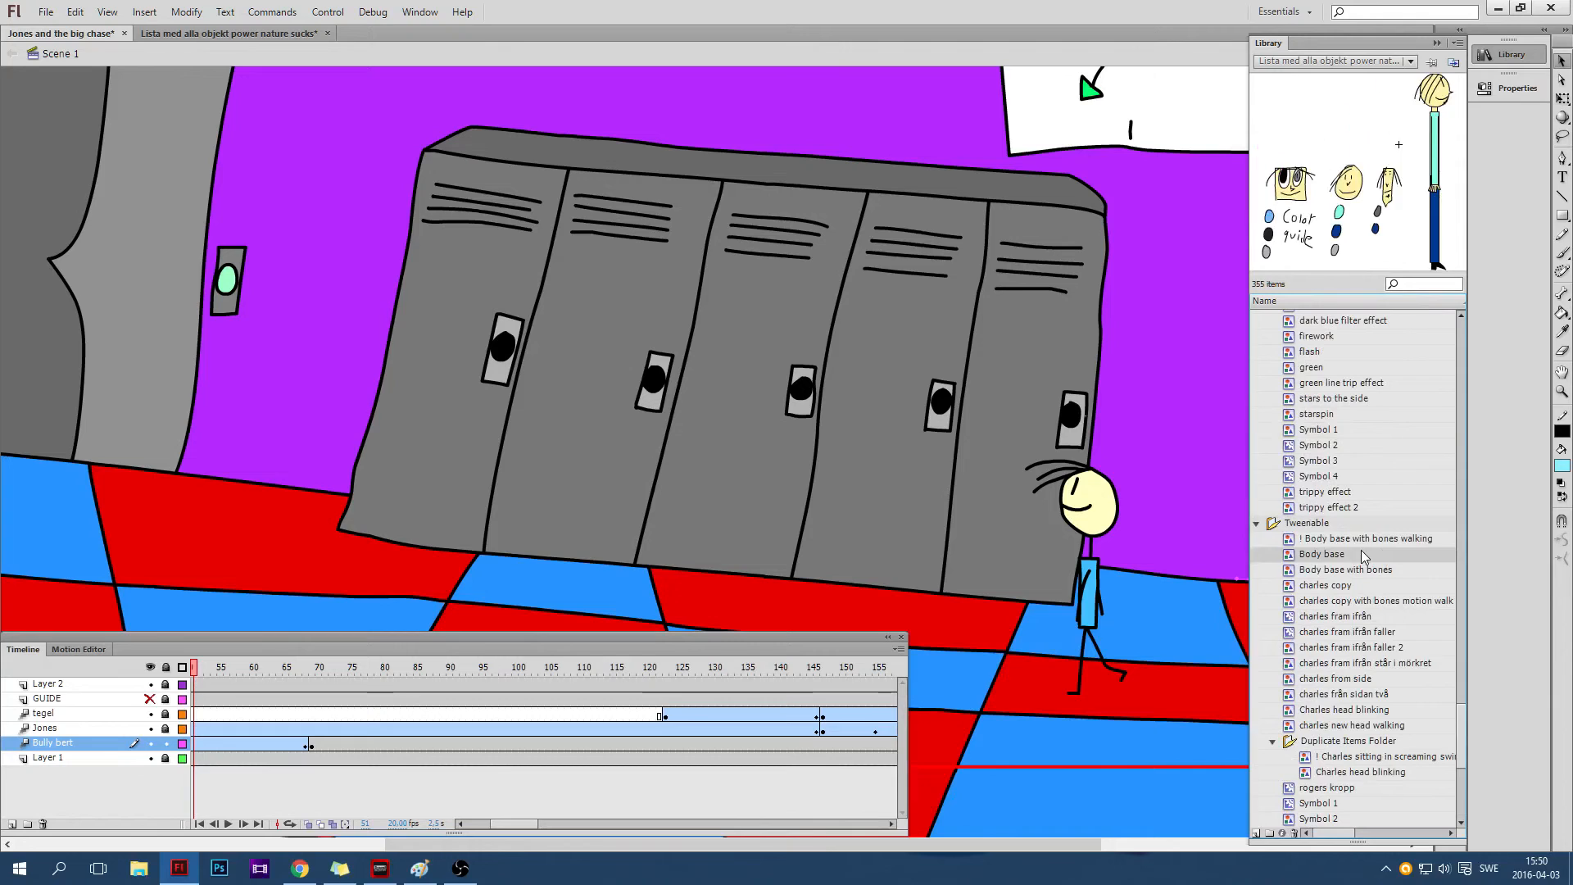
Preview the Tweenable folder's symbols from Body base through charles fram ifrån står i mörkret
key("Down")
key("Down")
key("Down")
key("Down")
key("Down")
key("Down")
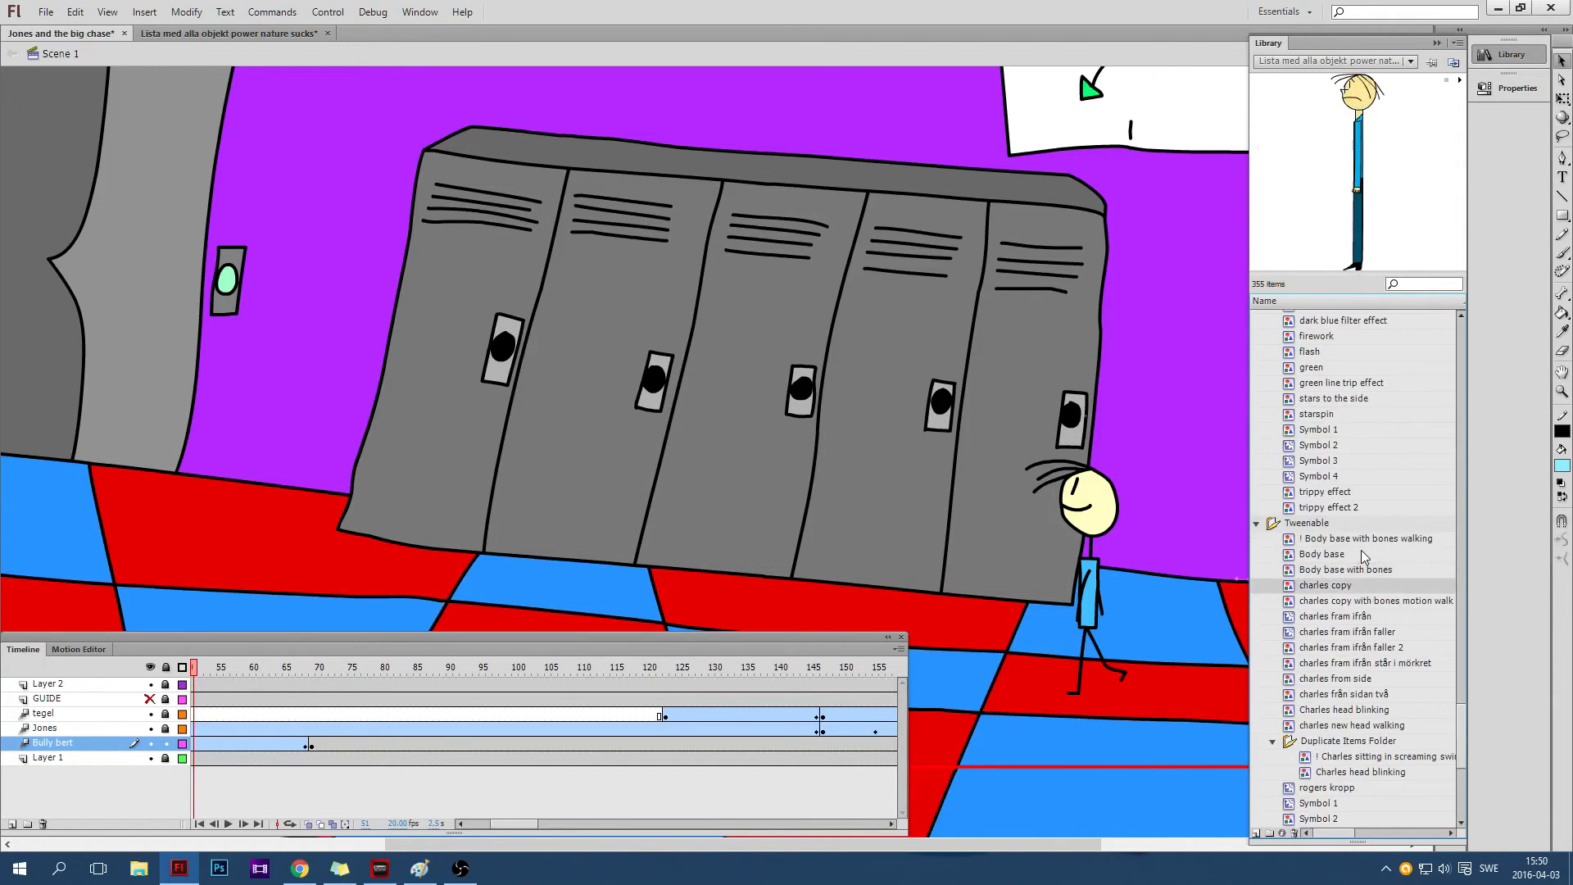
key("Down")
key("Down")
key("Down")
key("Down")
key("Down")
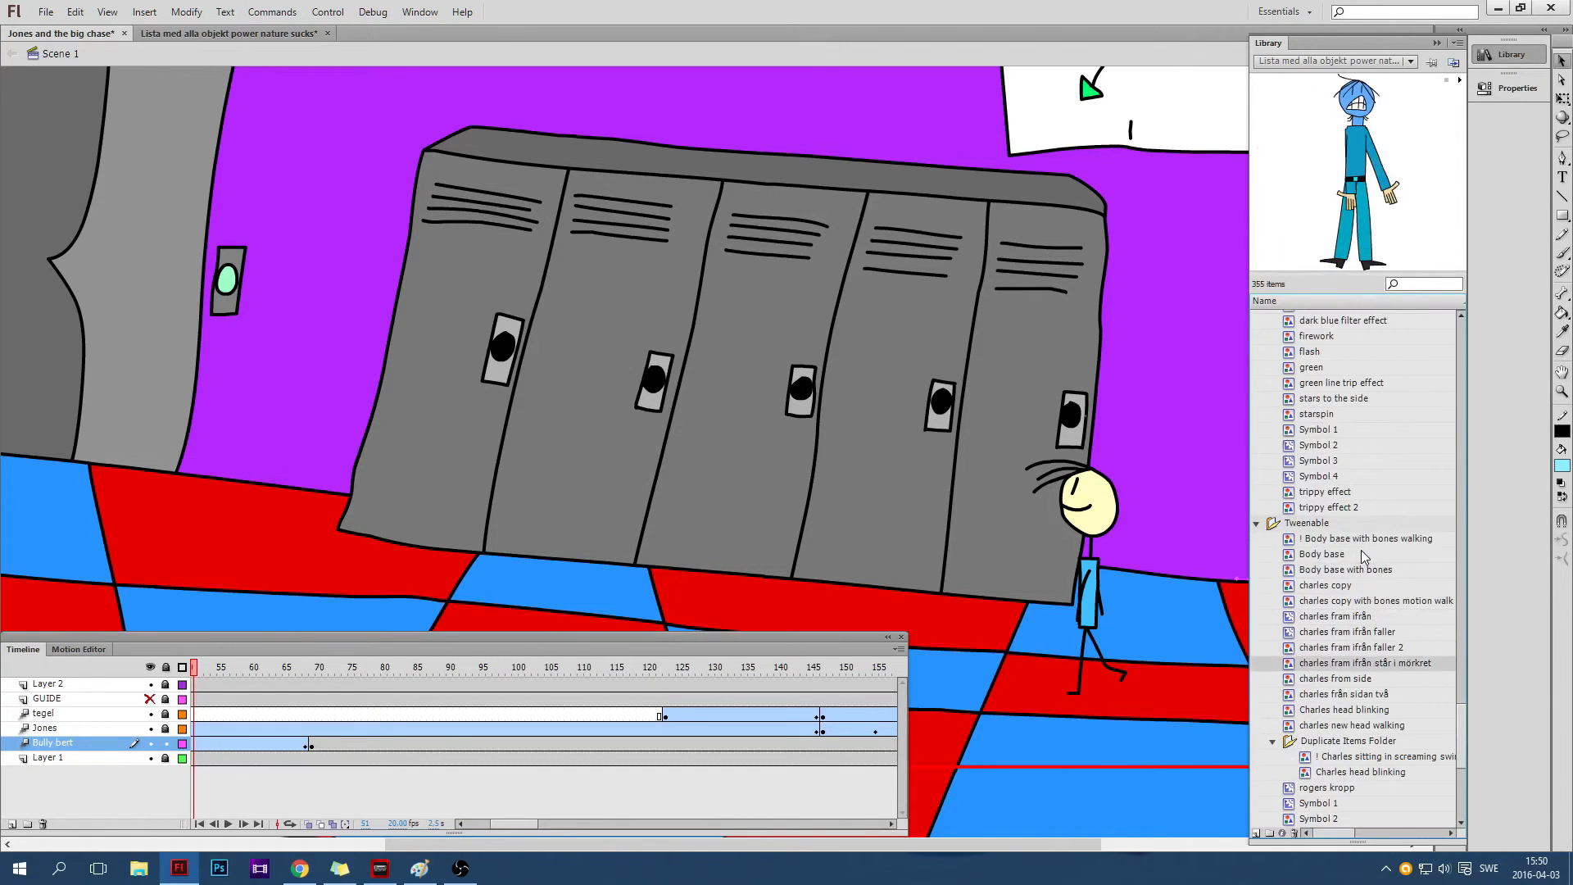
Preview the remaining Tweenable symbols from charles from side, through the Duplicate Items Folder, to Charles head blinking in the innermost Tweenable folder
key("Down")
key("Down")
key("Down")
key("Down")
key("Down")
key("Down")
key("Down")
key("Down")
key("Down")
key("Down")
key("Down")
key("Down")
key("Down")
key("Down")
key("Down")
key("Down")
key("Down")
key("Down")
key("Down")
key("Down")
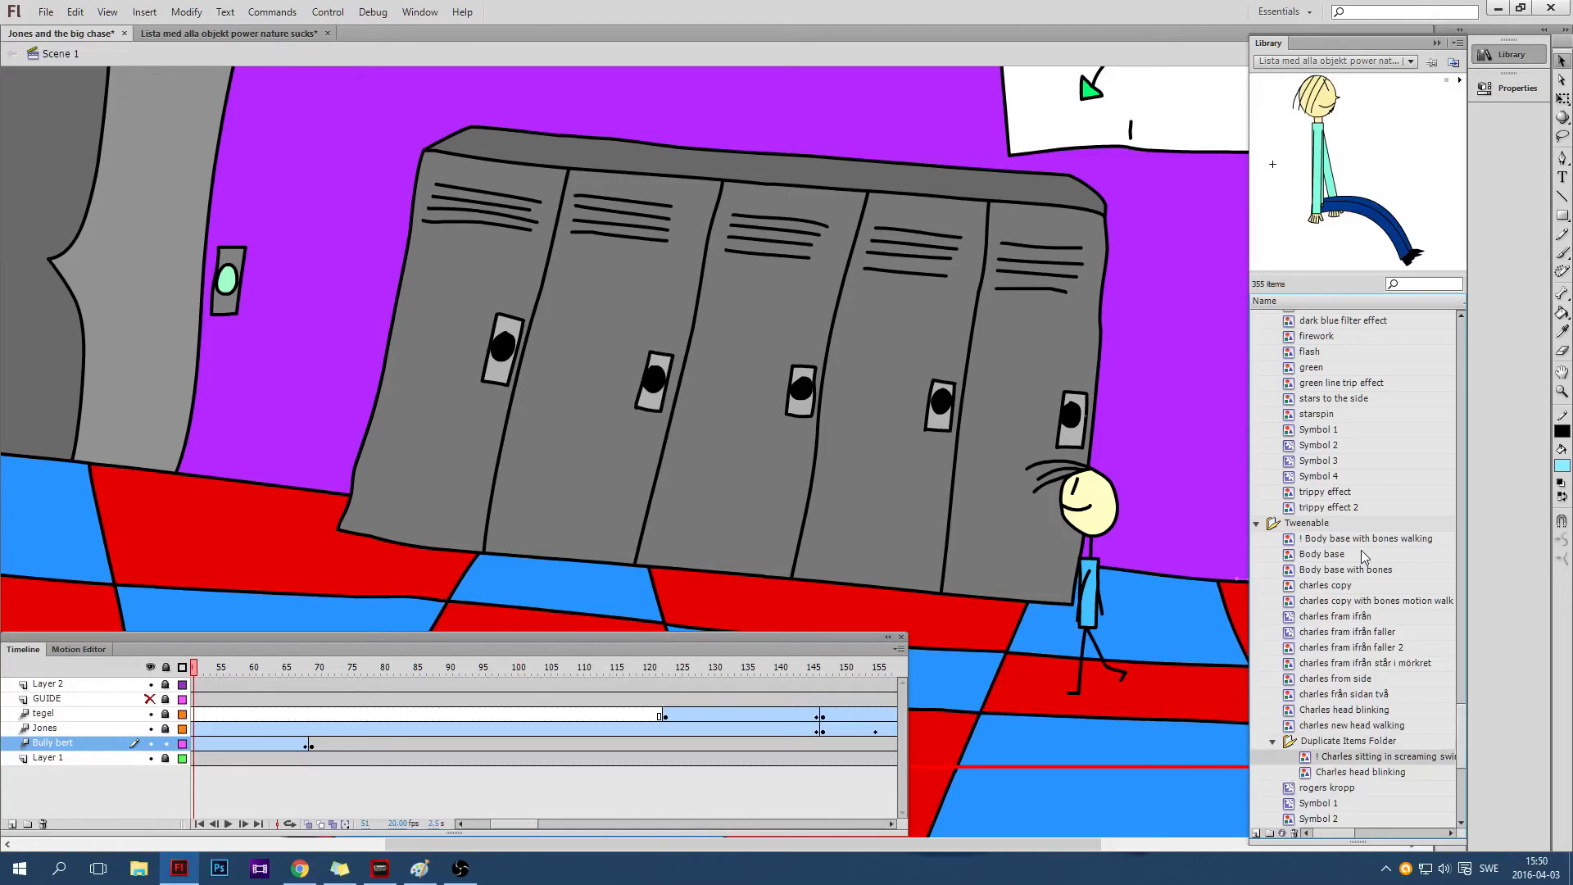
key("Up")
key("Up")
key("Up")
key("Up")
key("Up")
key("Up")
key("Up")
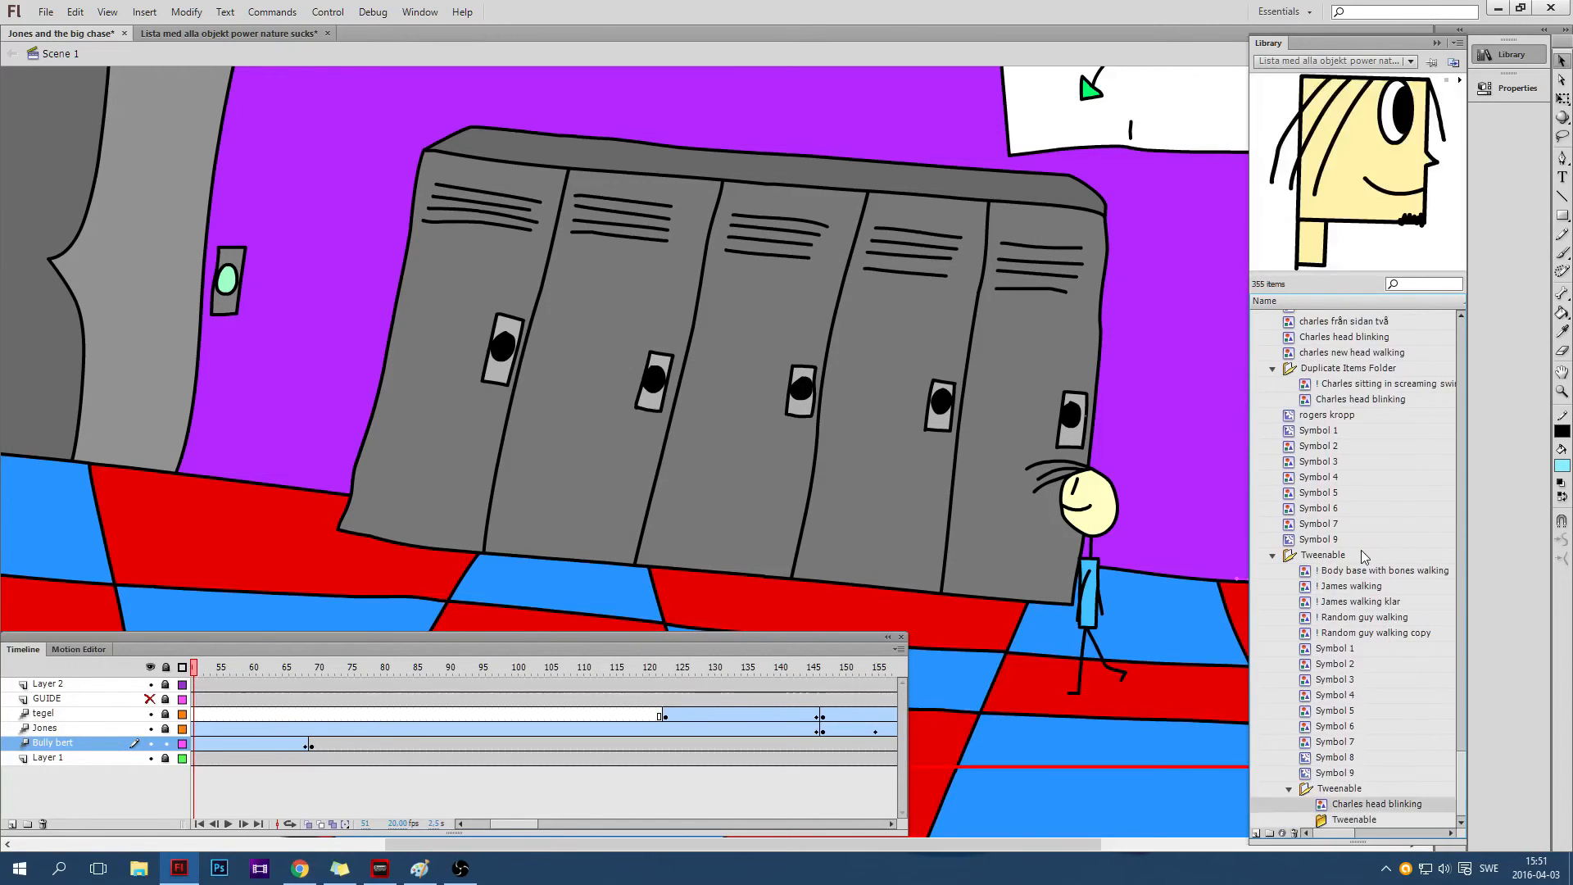
Preview the nested Tweenable folder's symbols again in reverse order, back to the character walking symbols around ! Random guy walking
key("Up")
key("Up")
key("Up")
key("Up")
key("Up")
key("Up")
key("Up")
key("Up")
key("Up")
key("Up")
key("Up")
key("Up")
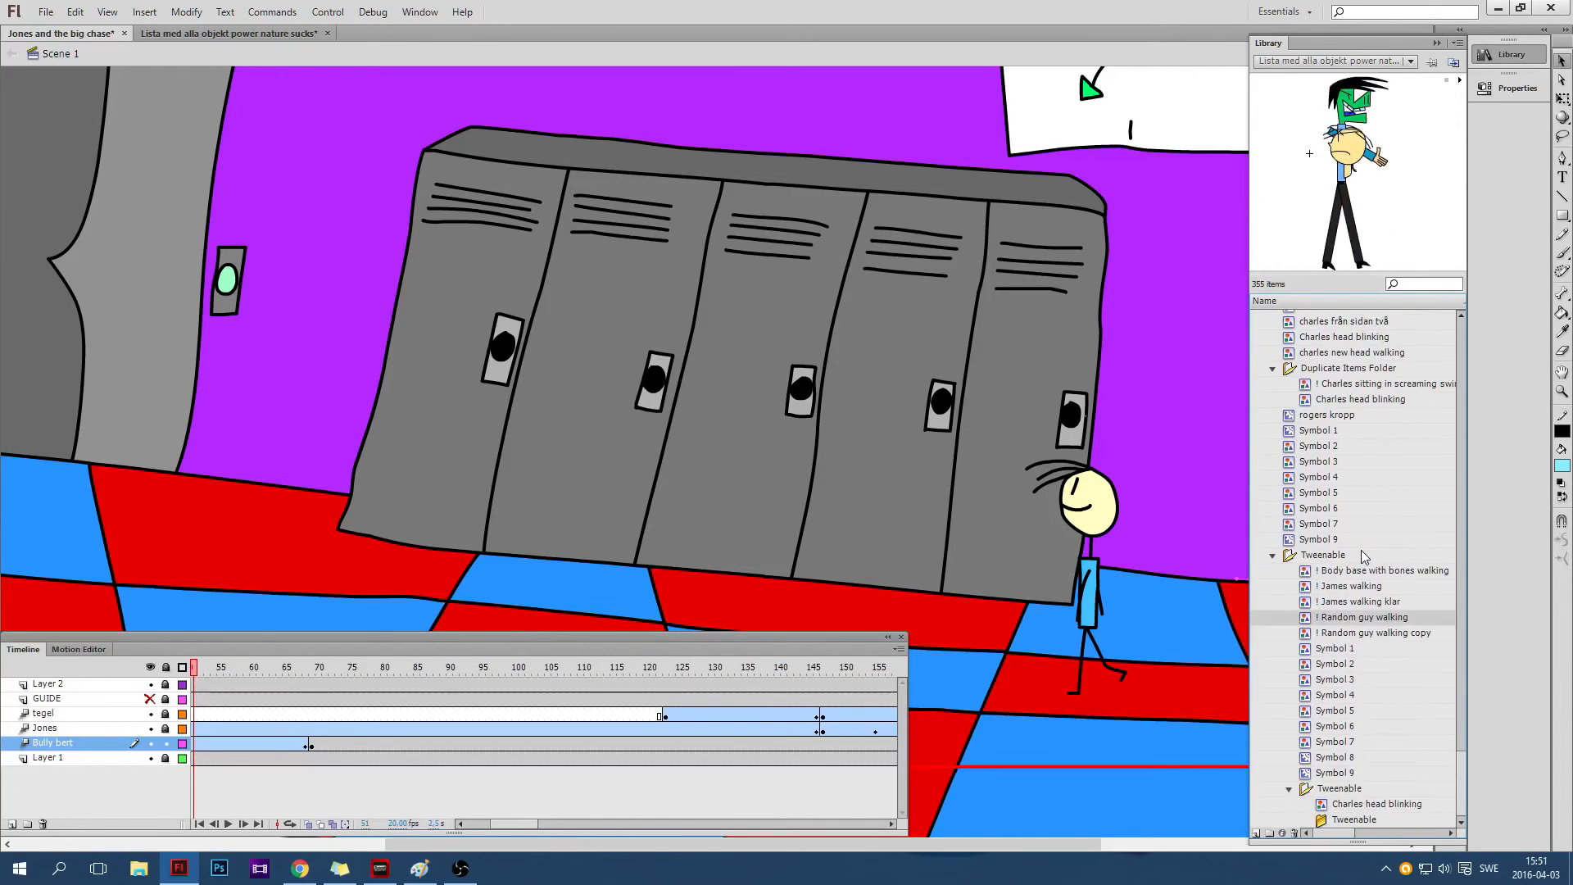
key("Down")
key("Down")
key("Down")
key("Up")
key("Up")
Collapse the open library folders from the nested Tweenable up through Trip effects, People, objects and MLP, and hide the library
left_click(1271, 555)
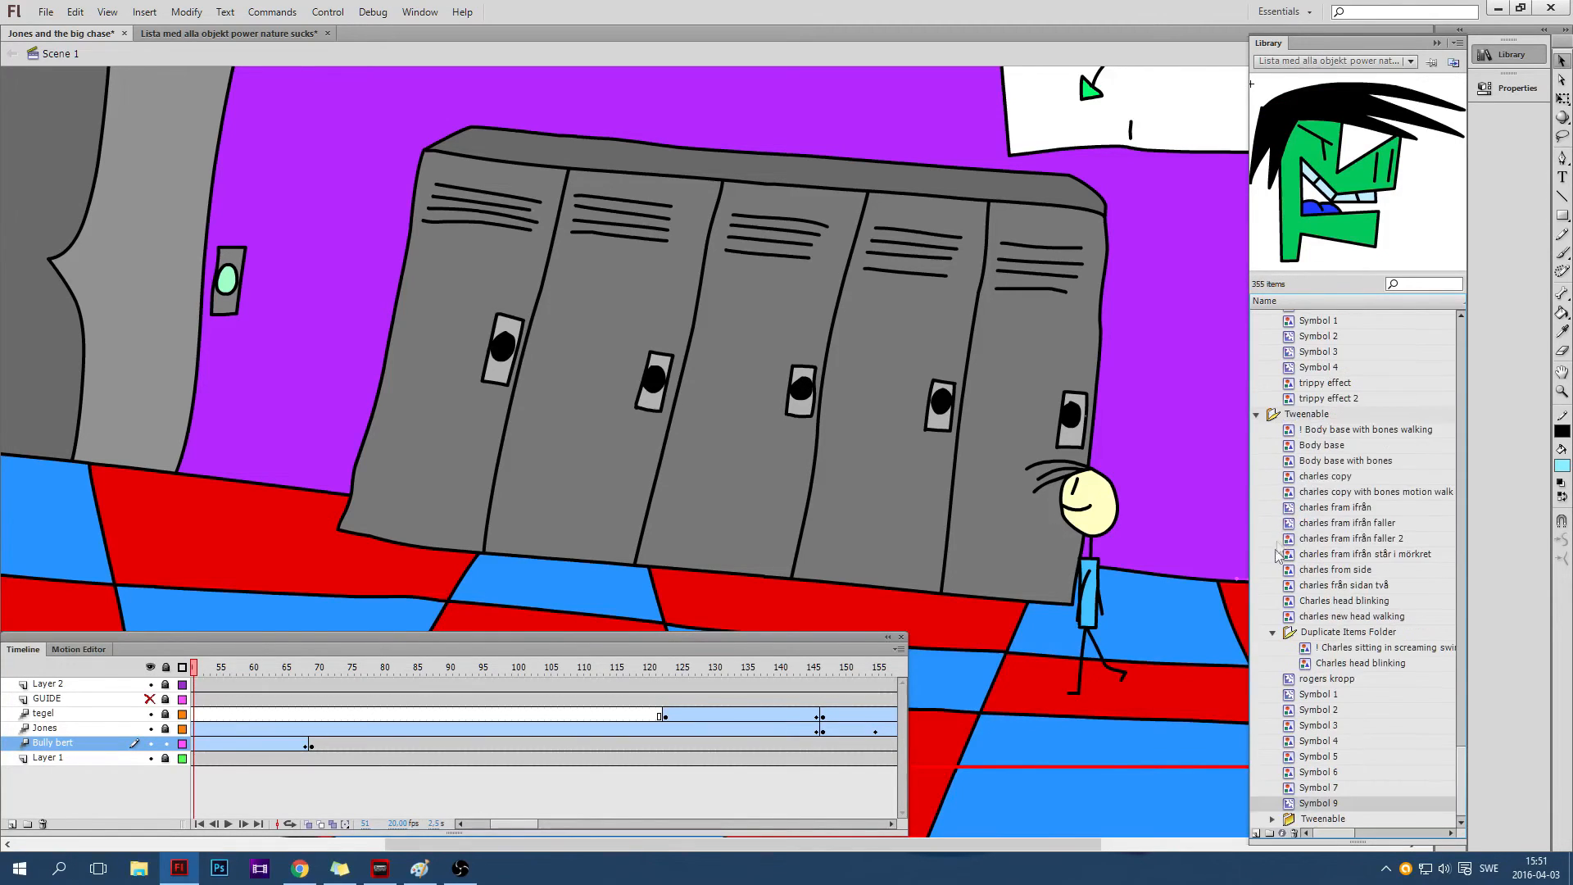
left_click(1258, 415)
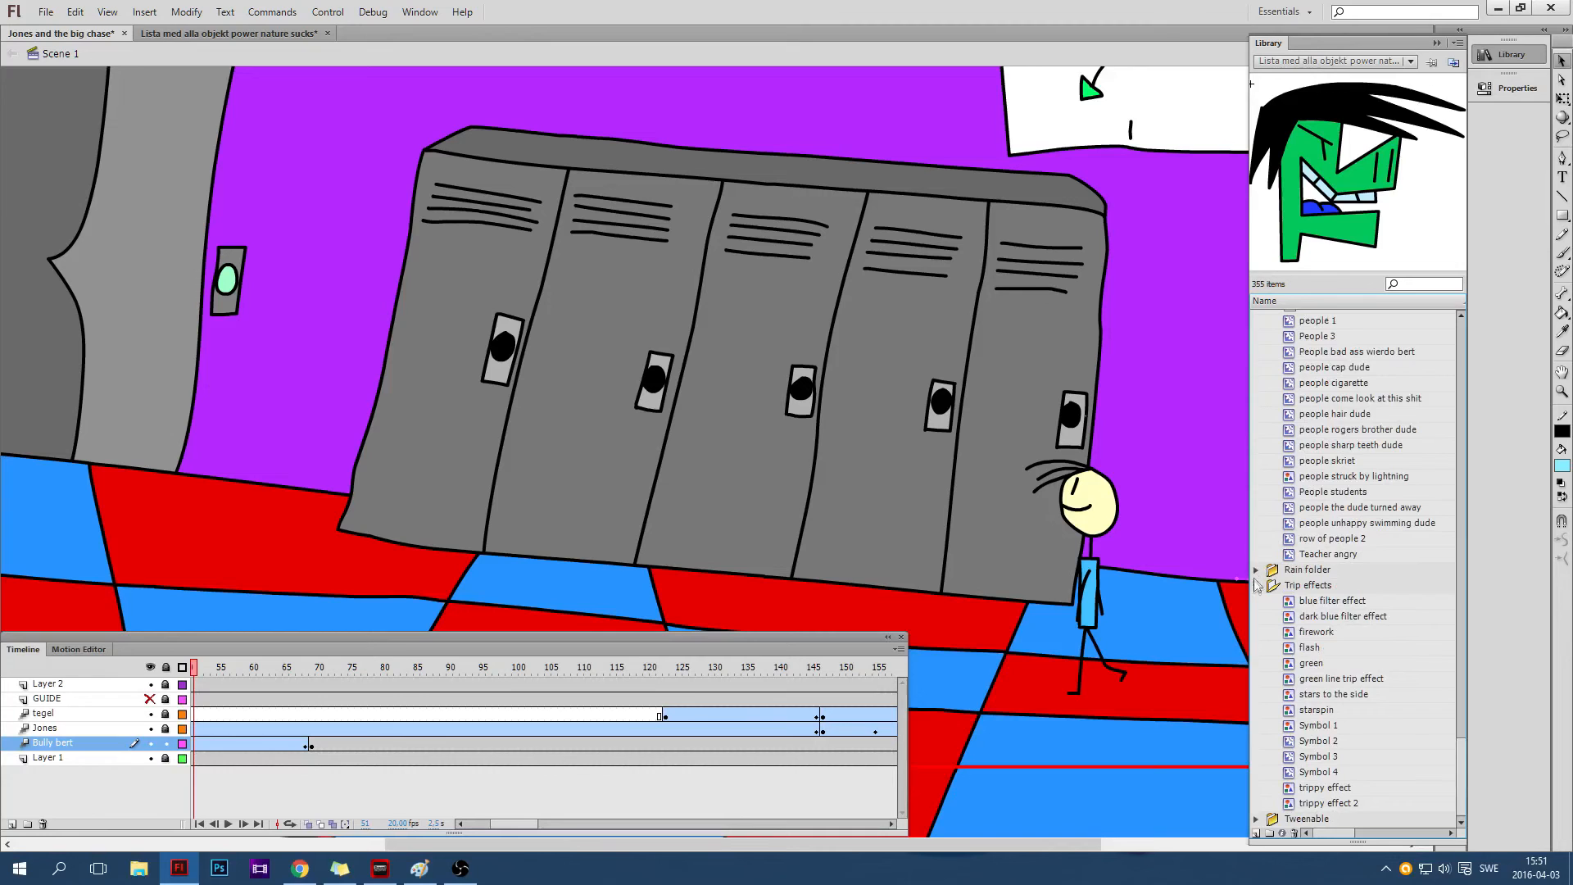
left_click(1257, 585)
left_click(1257, 430)
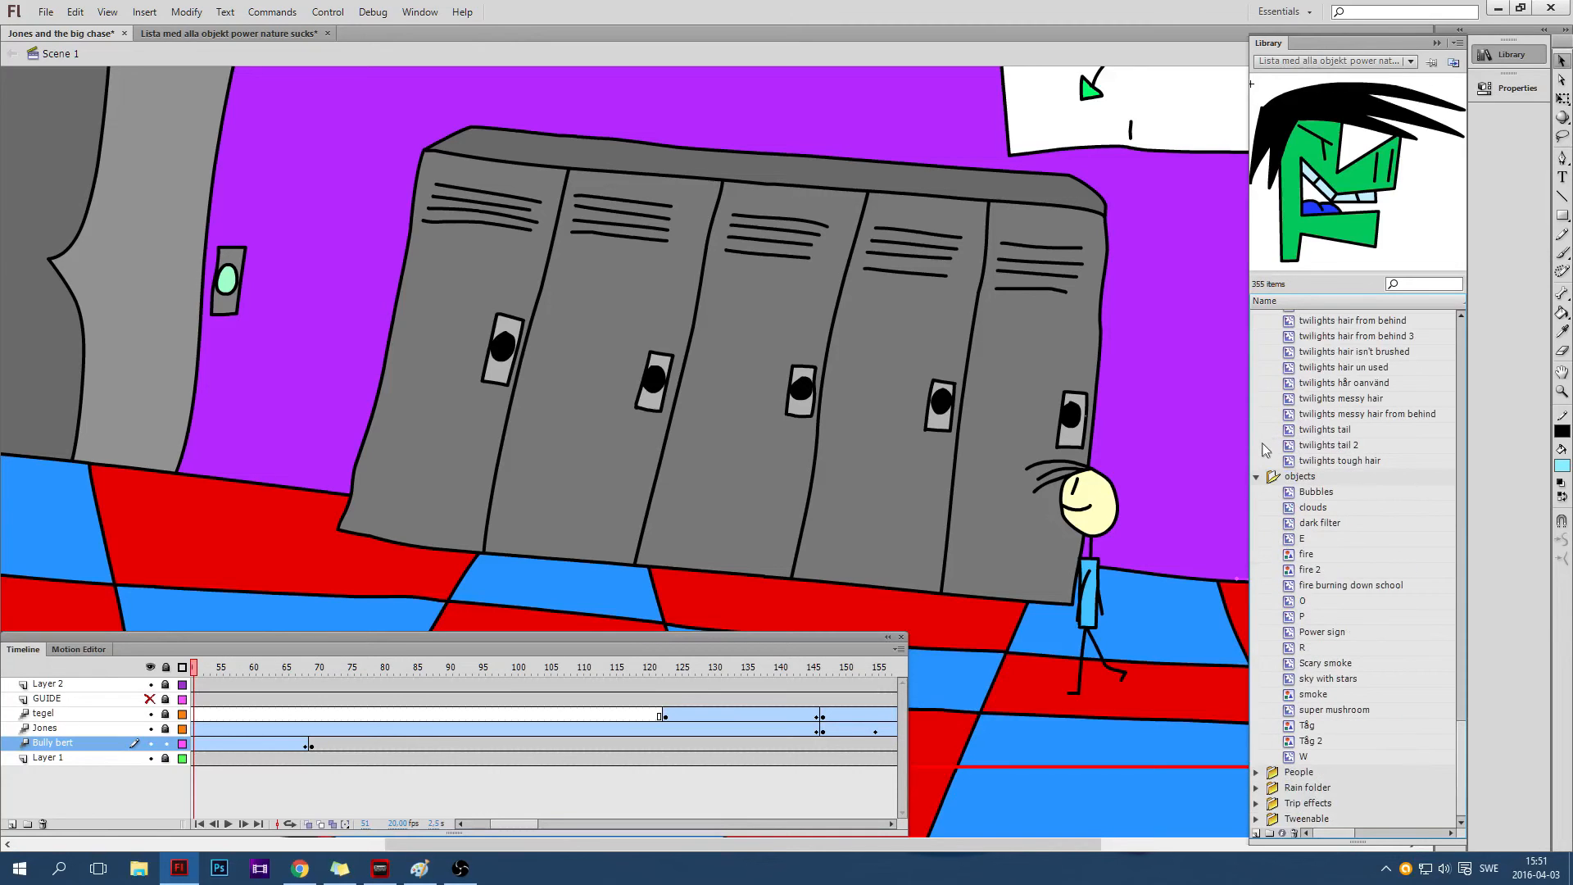
scroll(1328, 393, "up", 10)
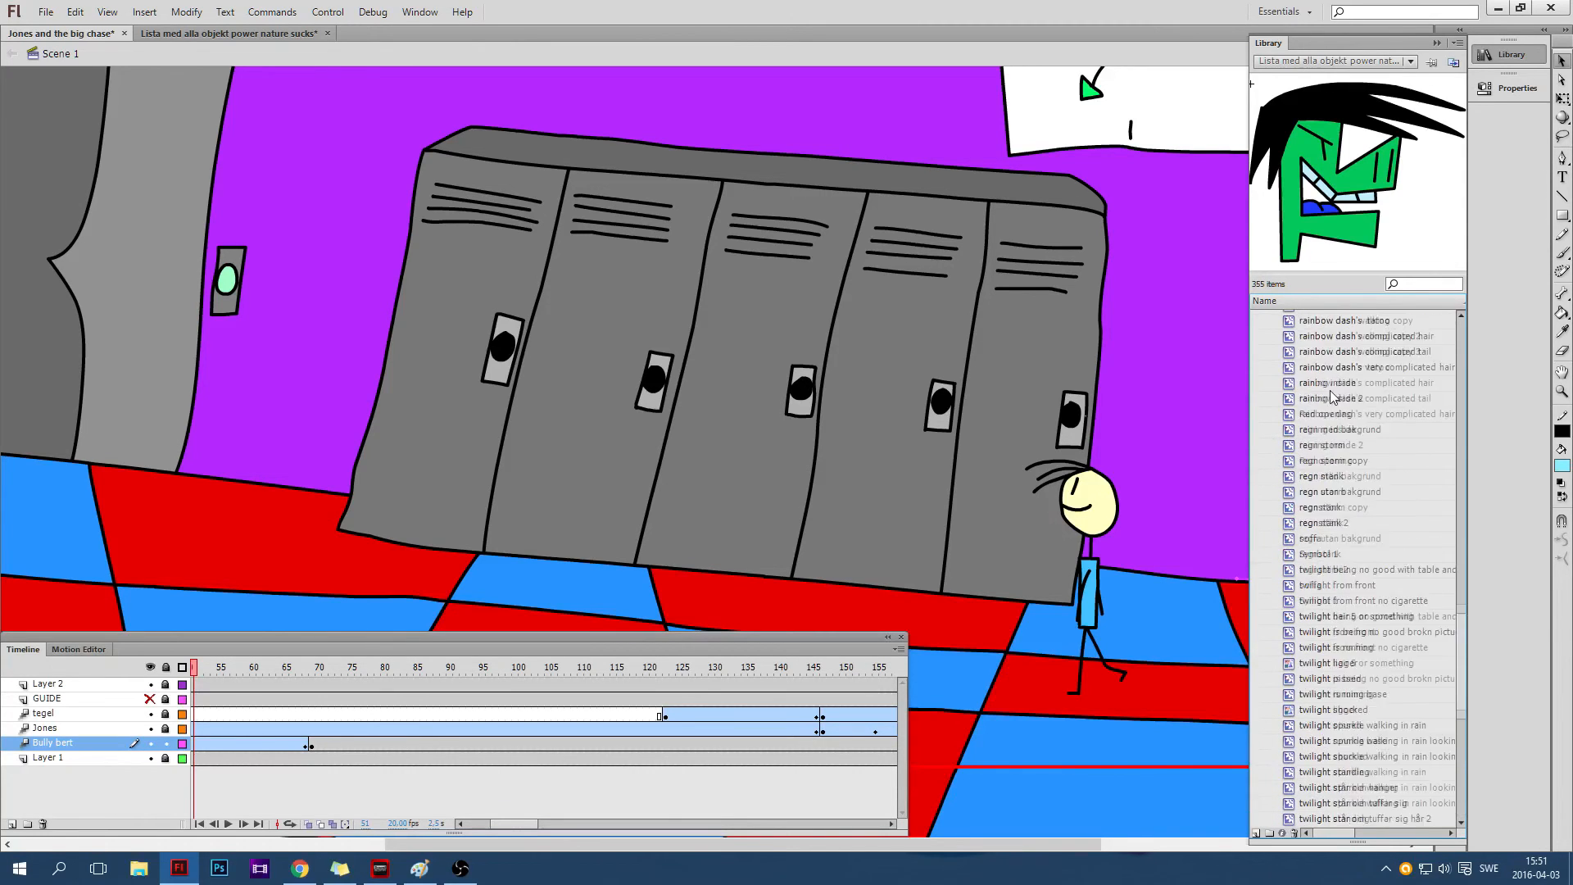
scroll(1326, 395, "up", 10)
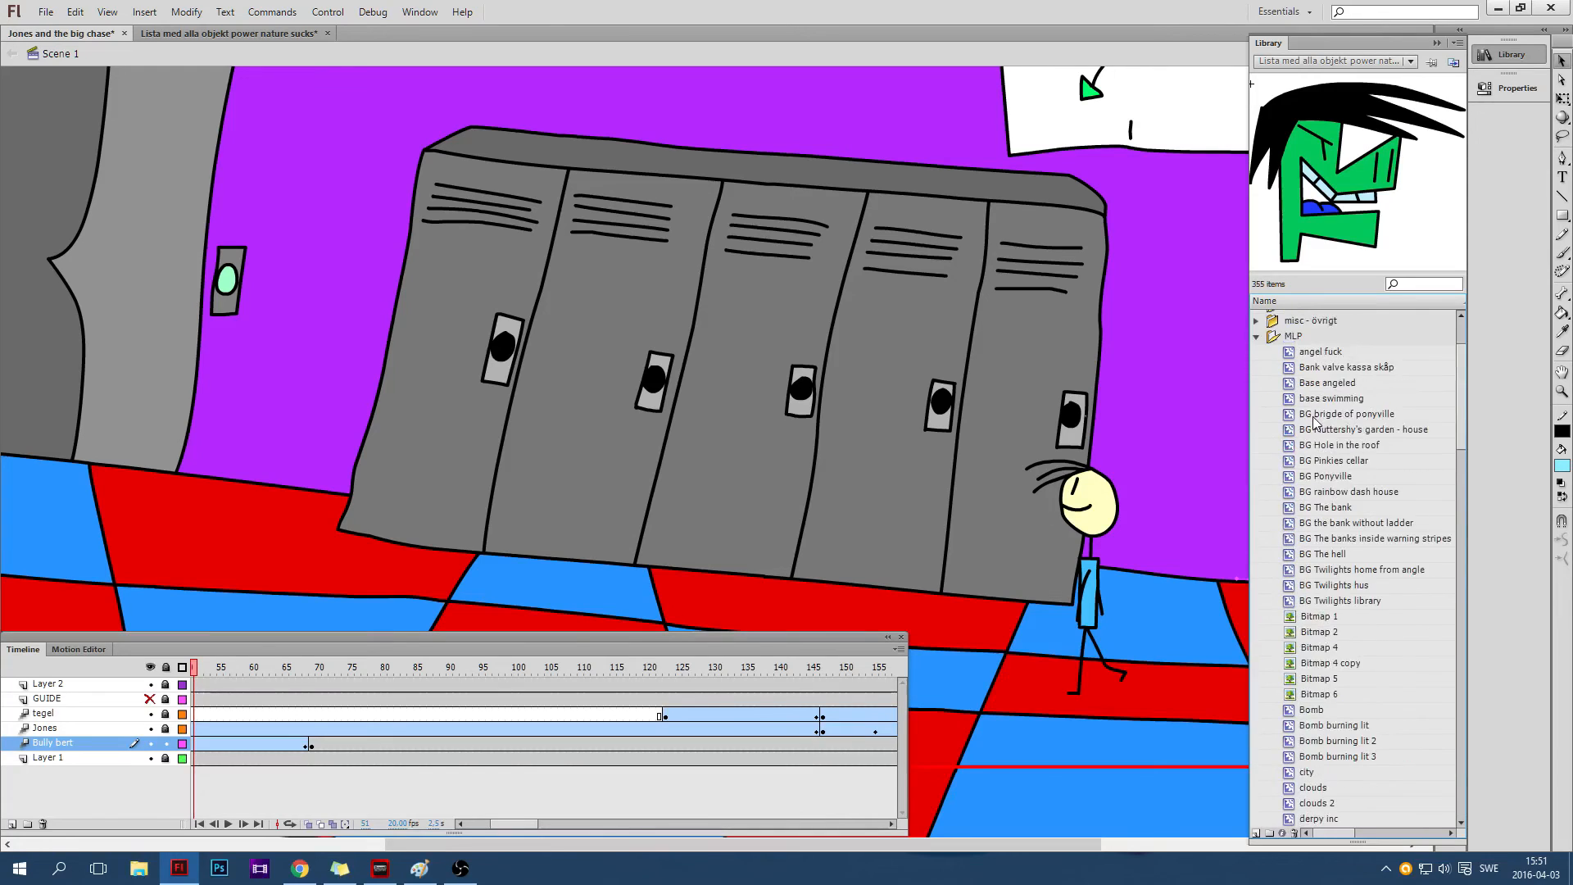
left_click(1257, 442)
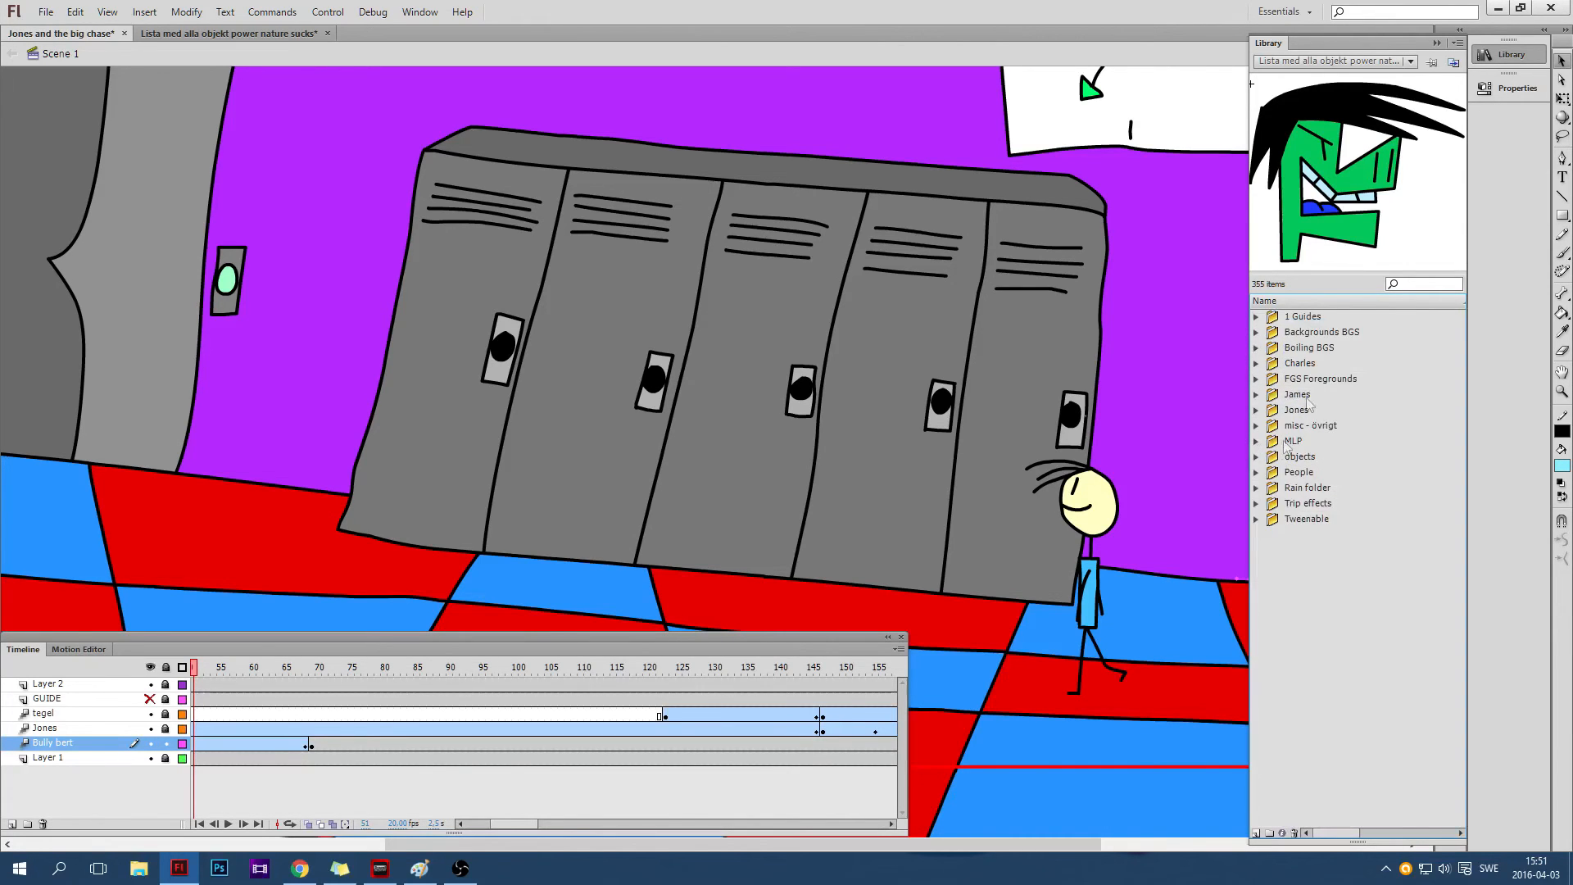
left_click(1441, 45)
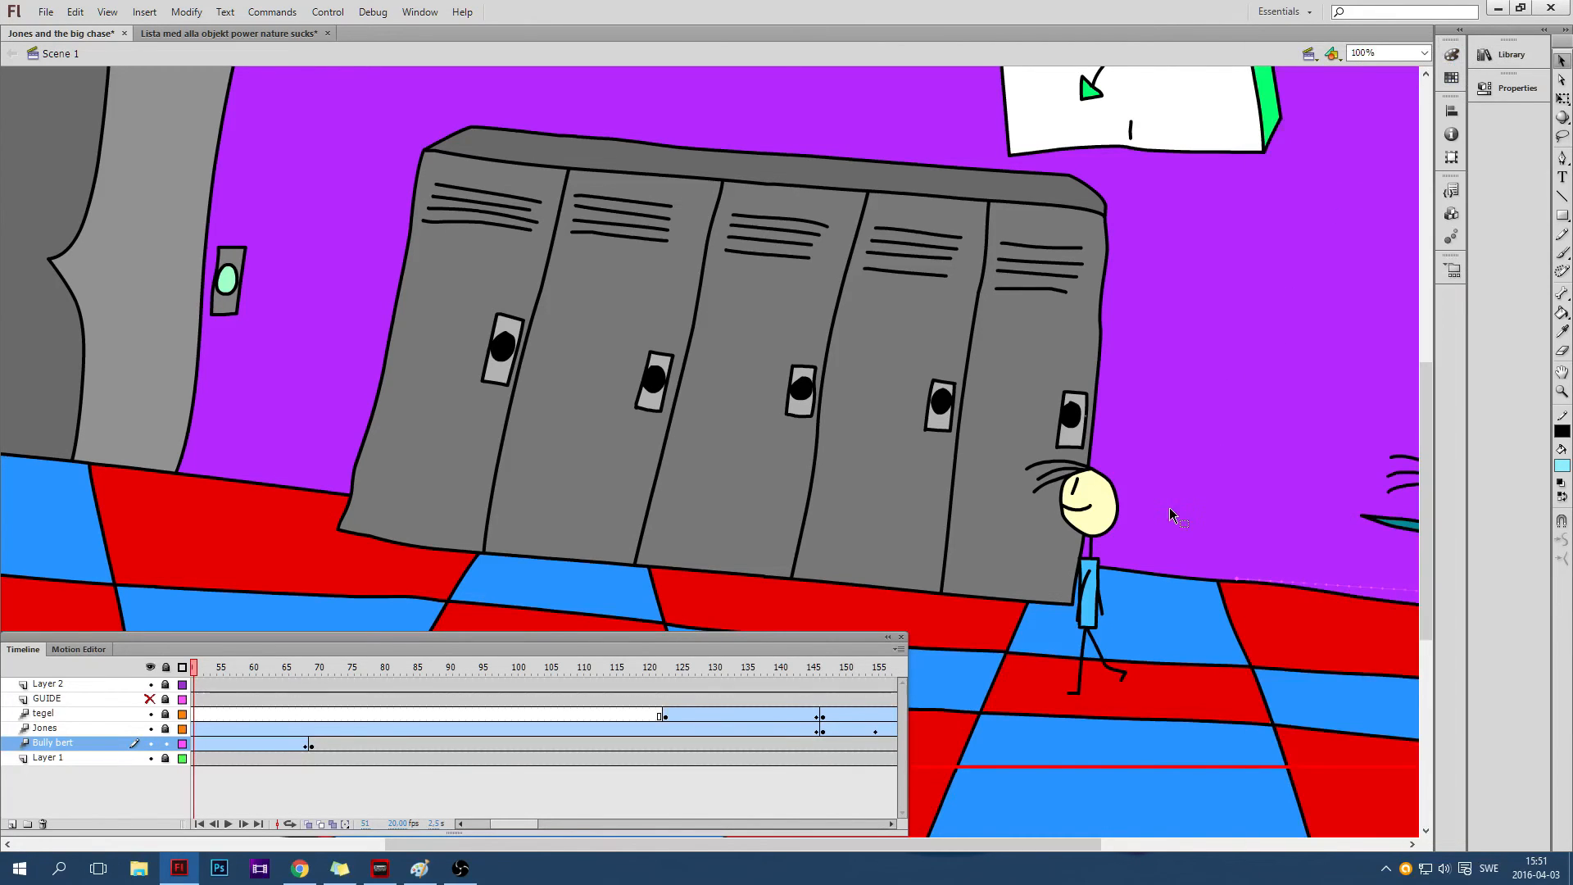